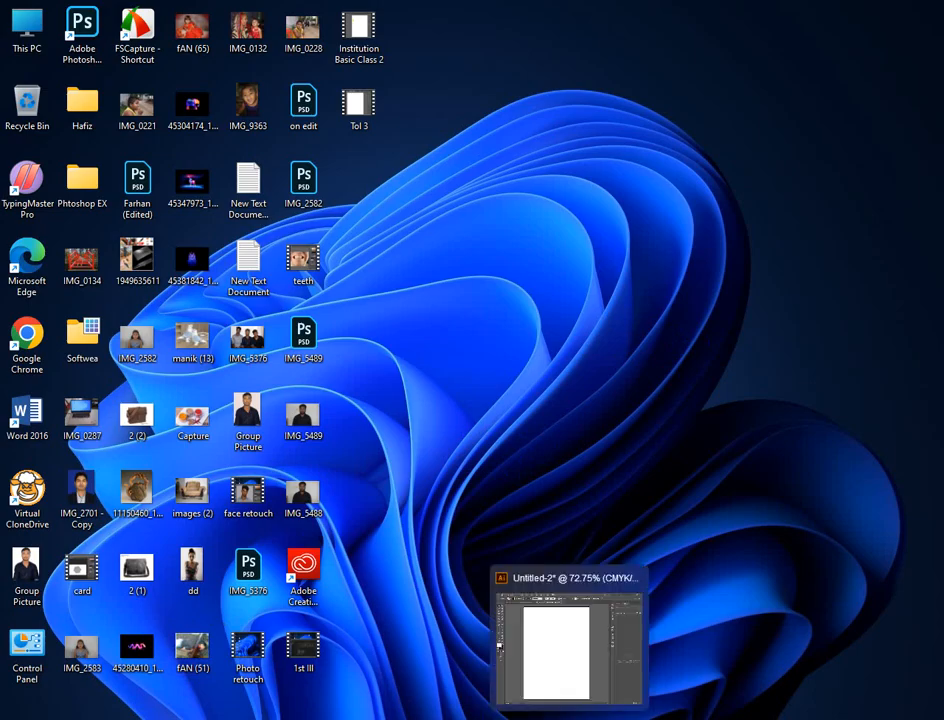
# - Switch to the Untitled-2 document in Illustrator and display the Type tool variants
pyautogui.click(500, 645)
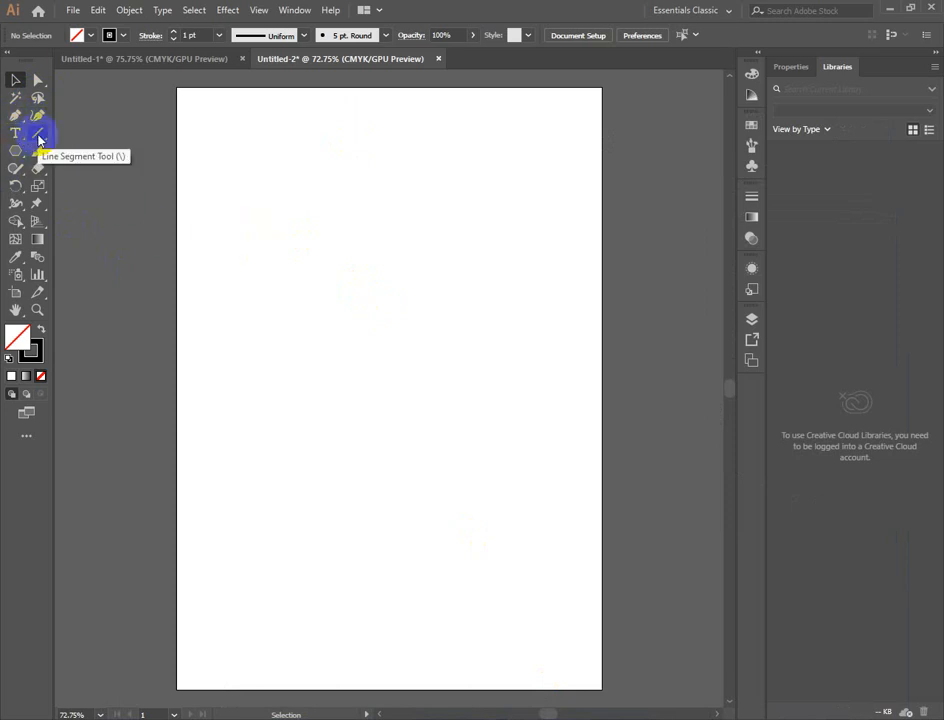
pyautogui.moveTo(12, 152); pyautogui.dragTo(44, 157)
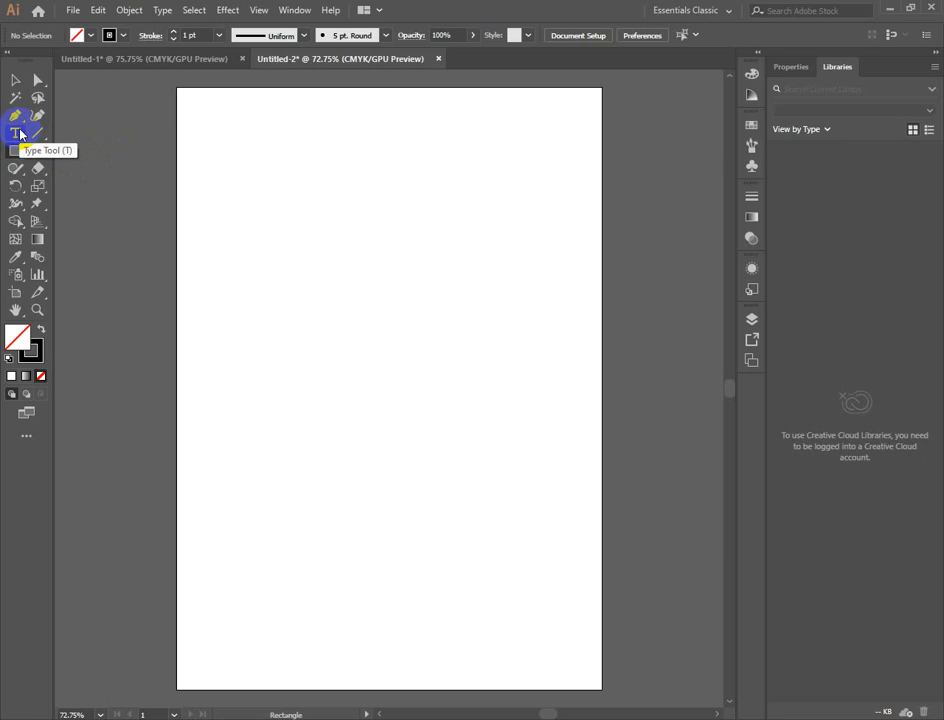
pyautogui.moveTo(20, 134); pyautogui.dragTo(20, 134)
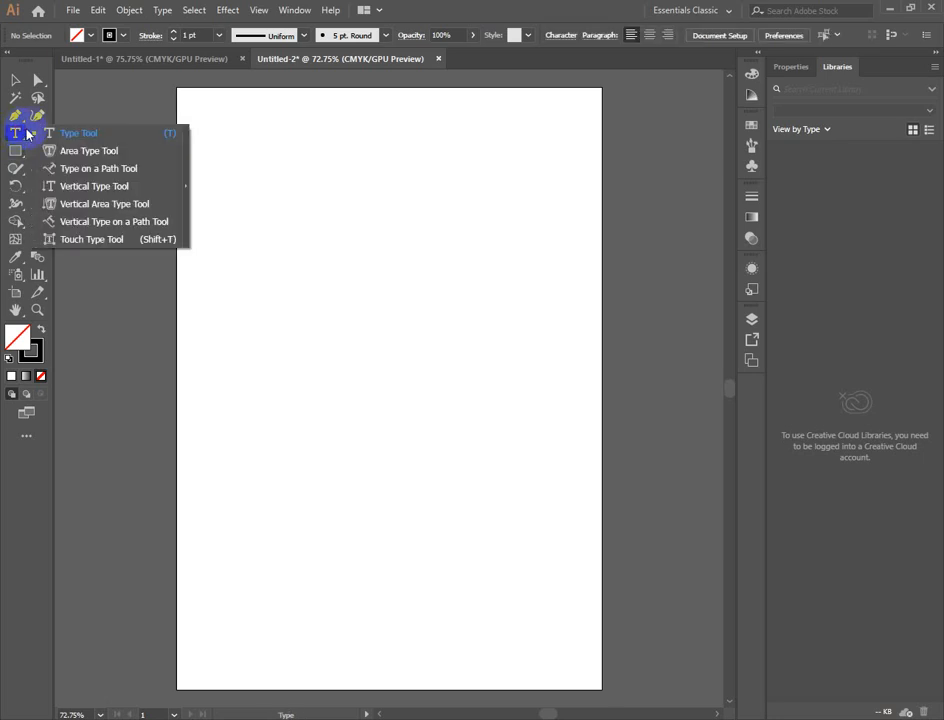
pyautogui.click(15, 79)
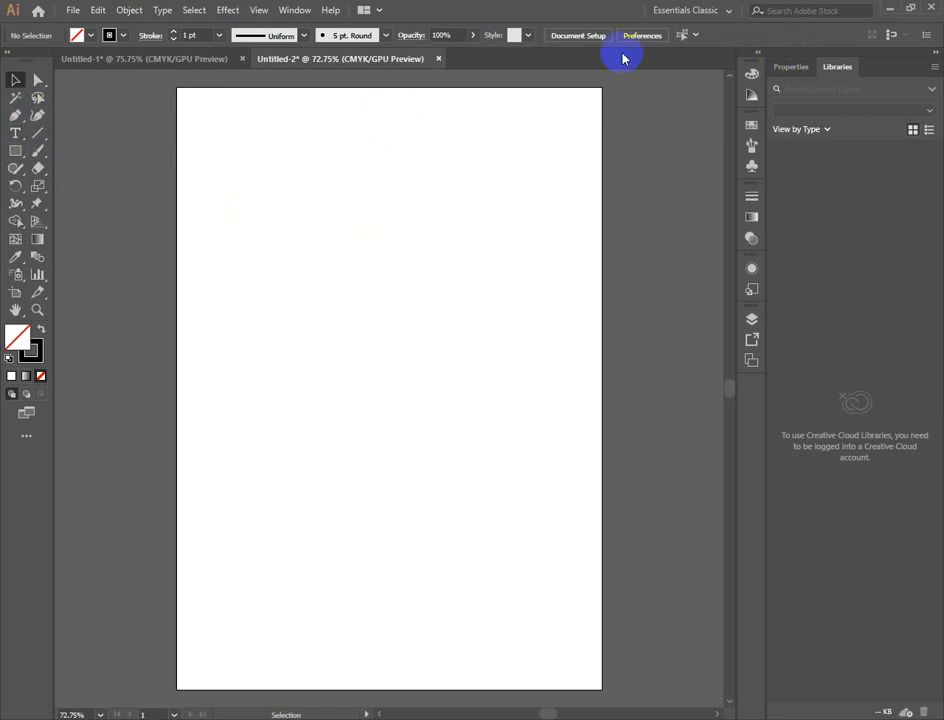
pyautogui.click(16, 134)
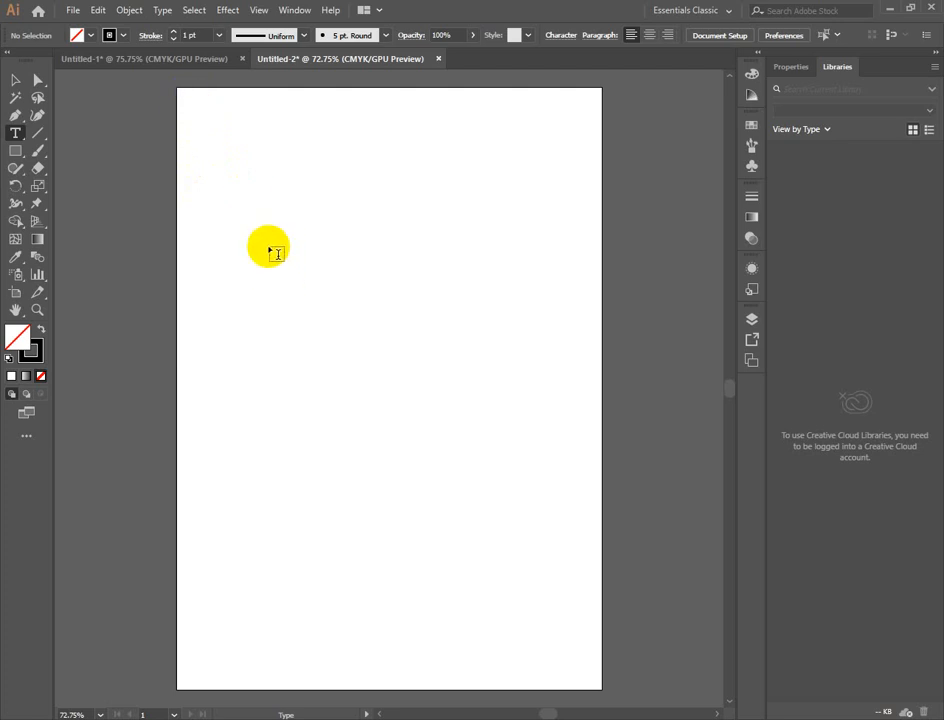
pyautogui.click(15, 79)
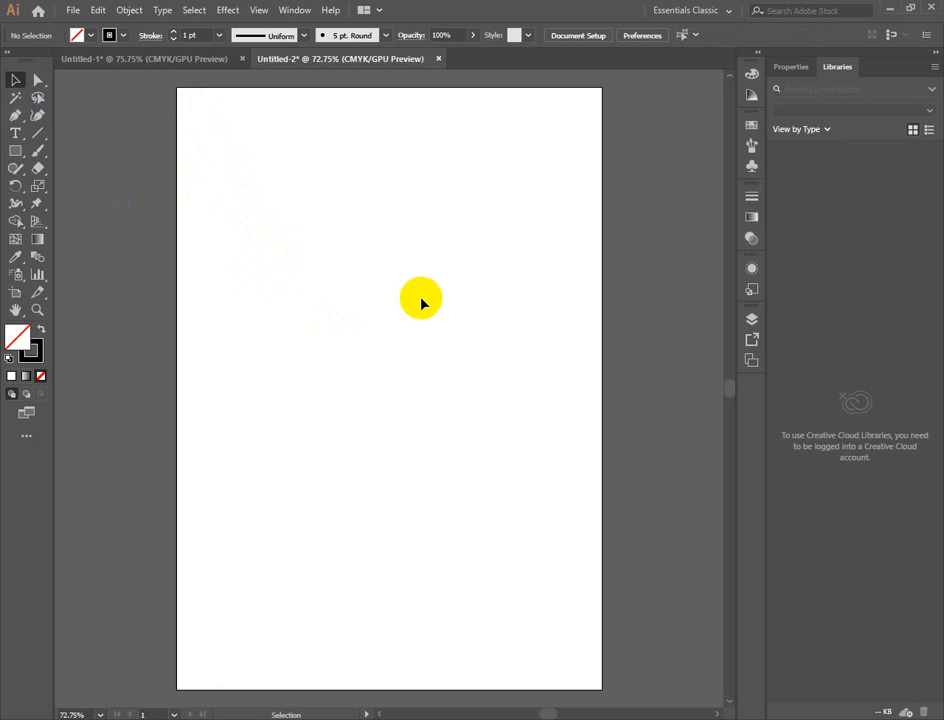
pyautogui.click(15, 132)
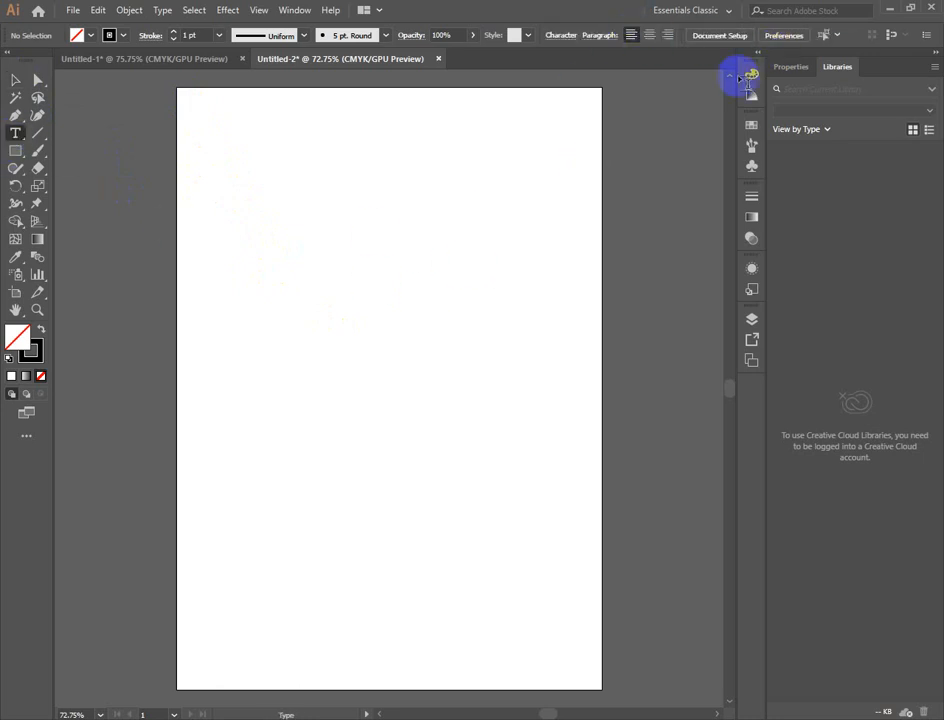
pyautogui.click(837, 37)
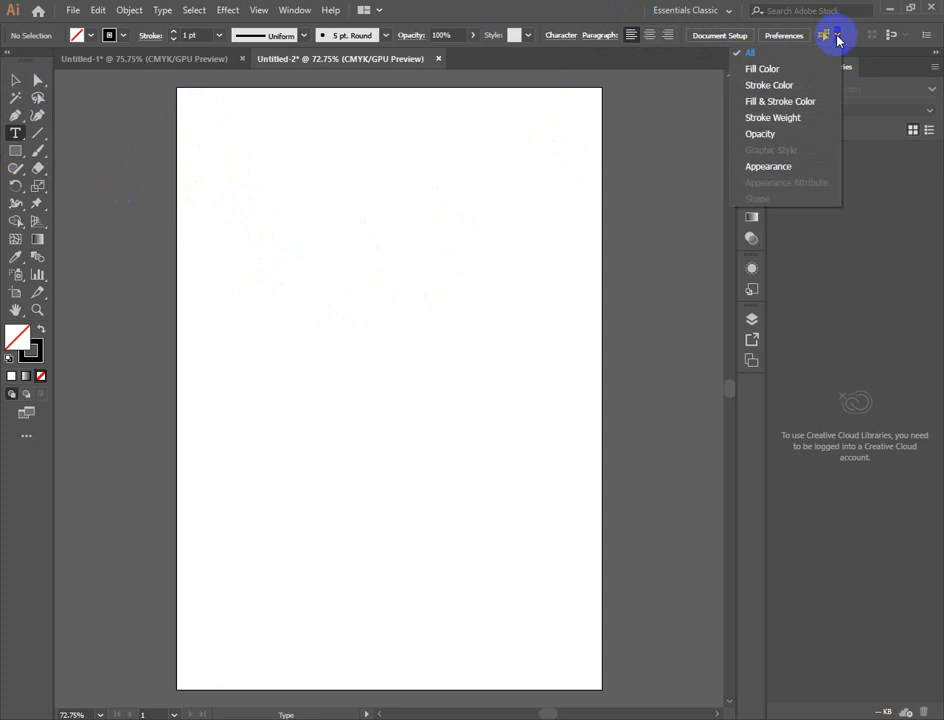
pyautogui.click(642, 231)
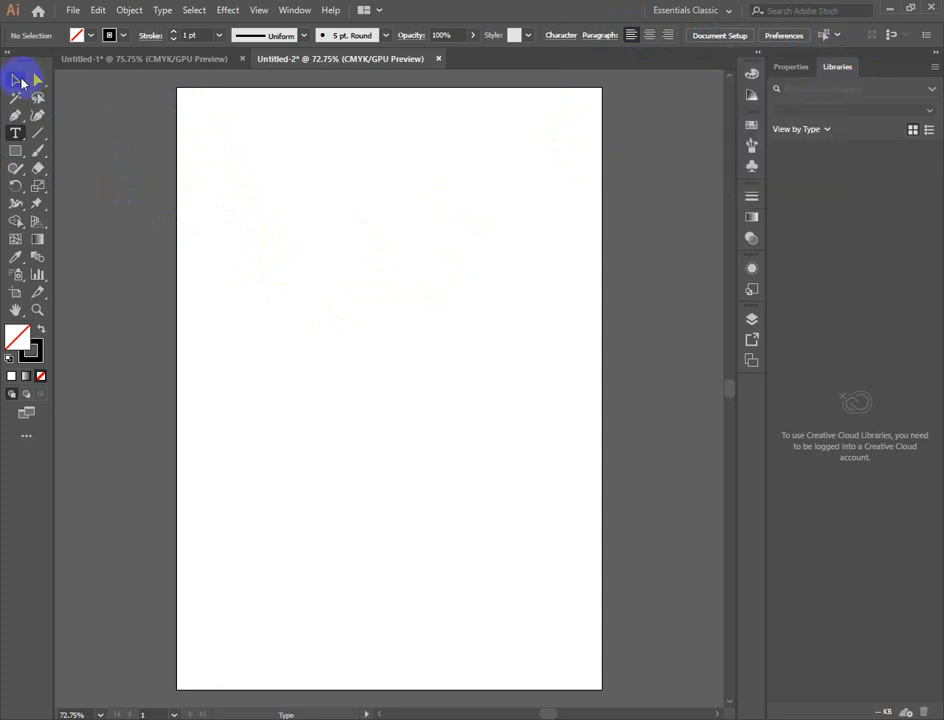
# - Place a line of Lorem ipsum placeholder text on the upper part of the artboard with the Type tool
pyautogui.click(15, 80)
pyautogui.click(15, 133)
pyautogui.click(280, 213)
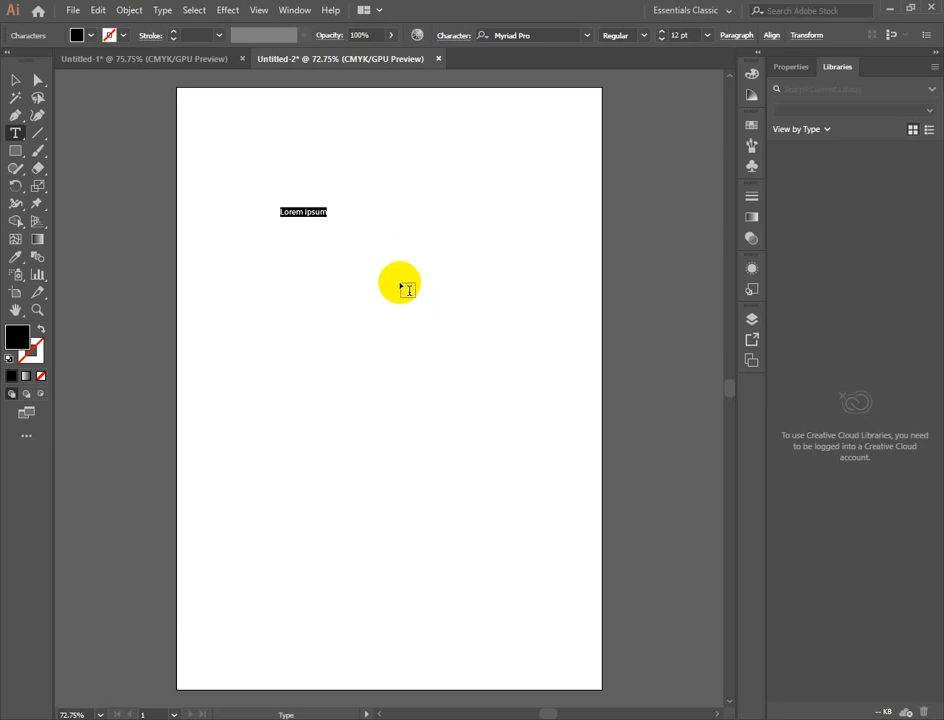
# - Set the placeholder text's font to Kristen ITC and its size to 41 pt
pyautogui.click(587, 35)
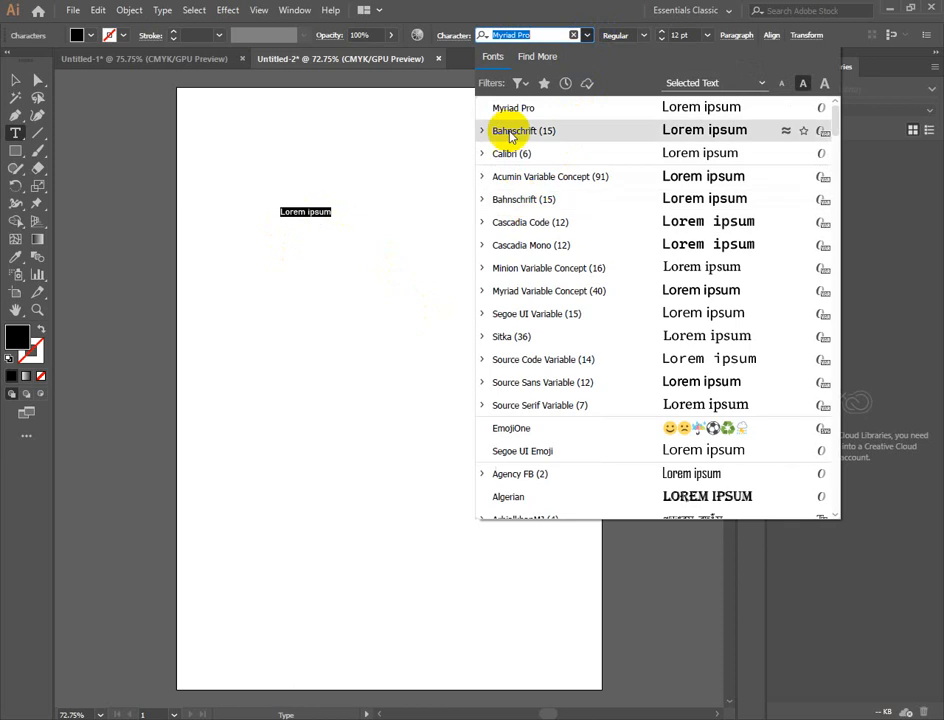
pyautogui.scroll(-15, 685, 330)
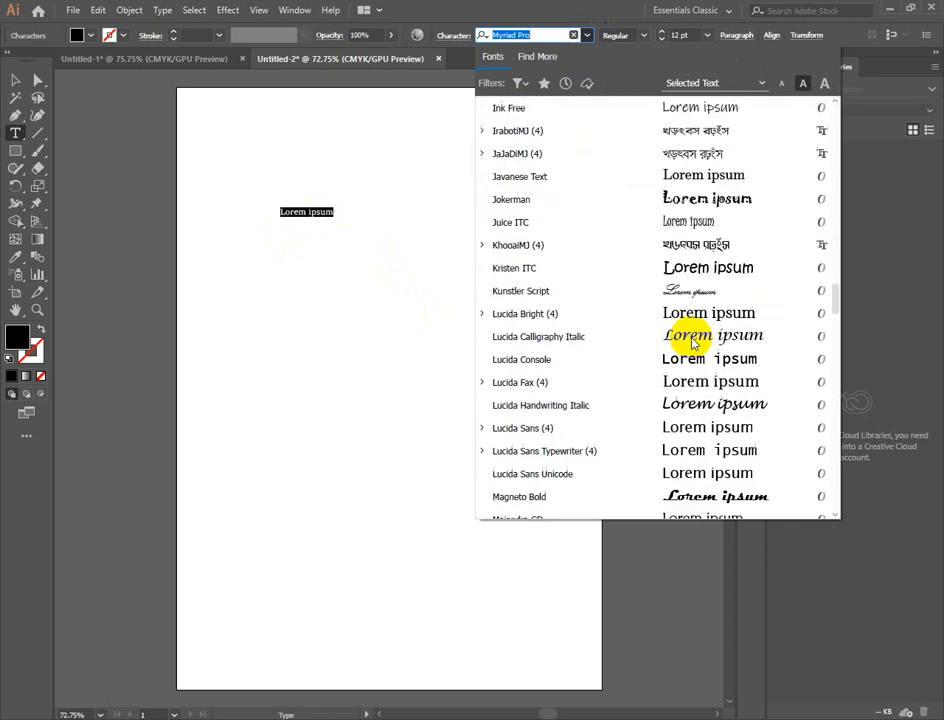
pyautogui.click(726, 268)
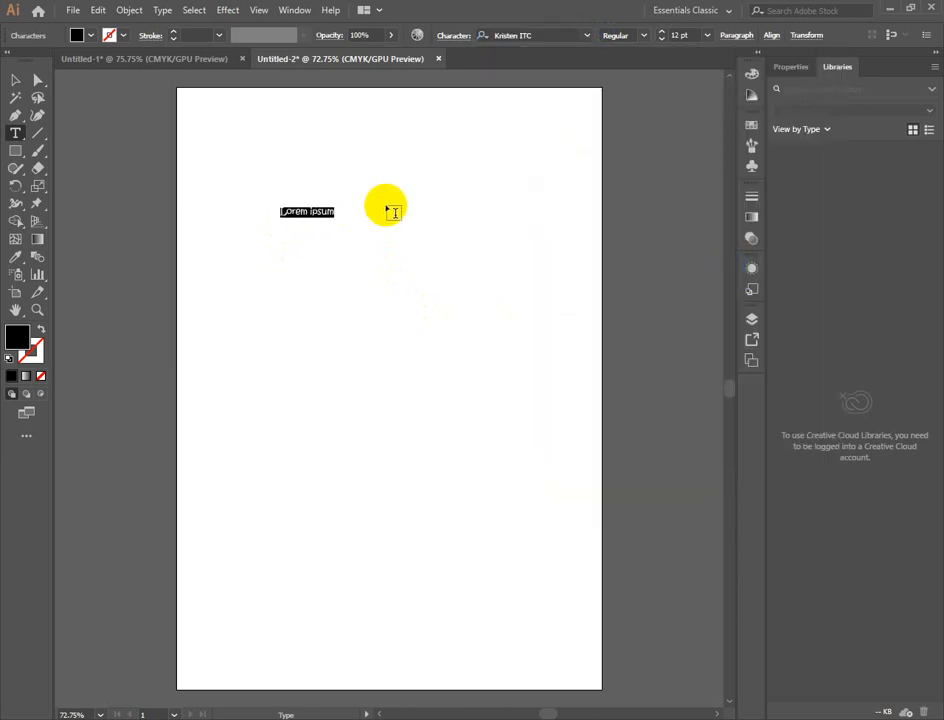
pyautogui.click(663, 32)
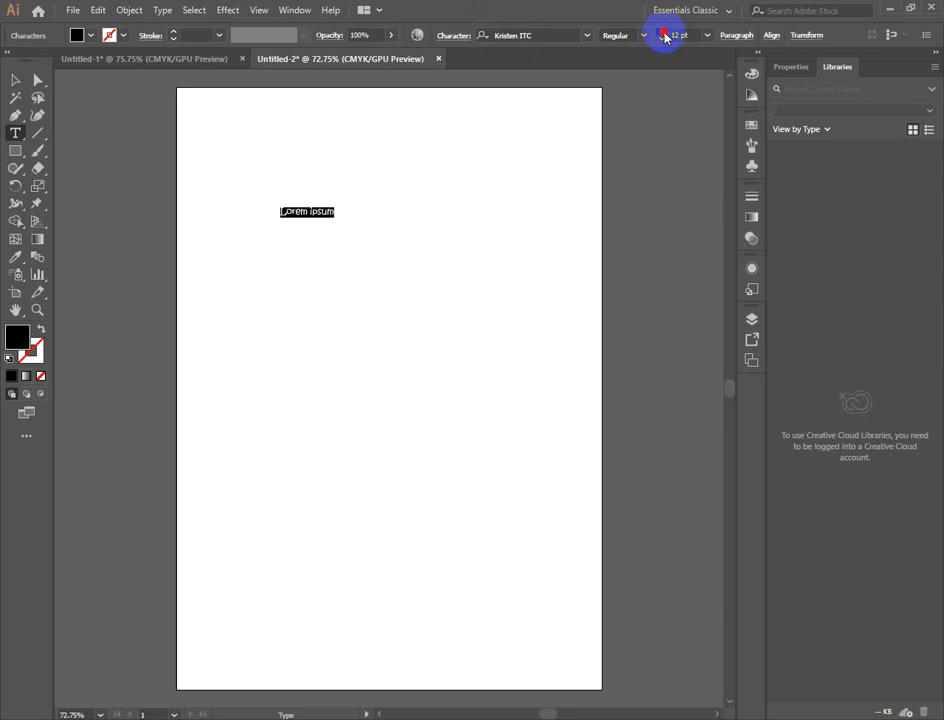
pyautogui.click(663, 32)
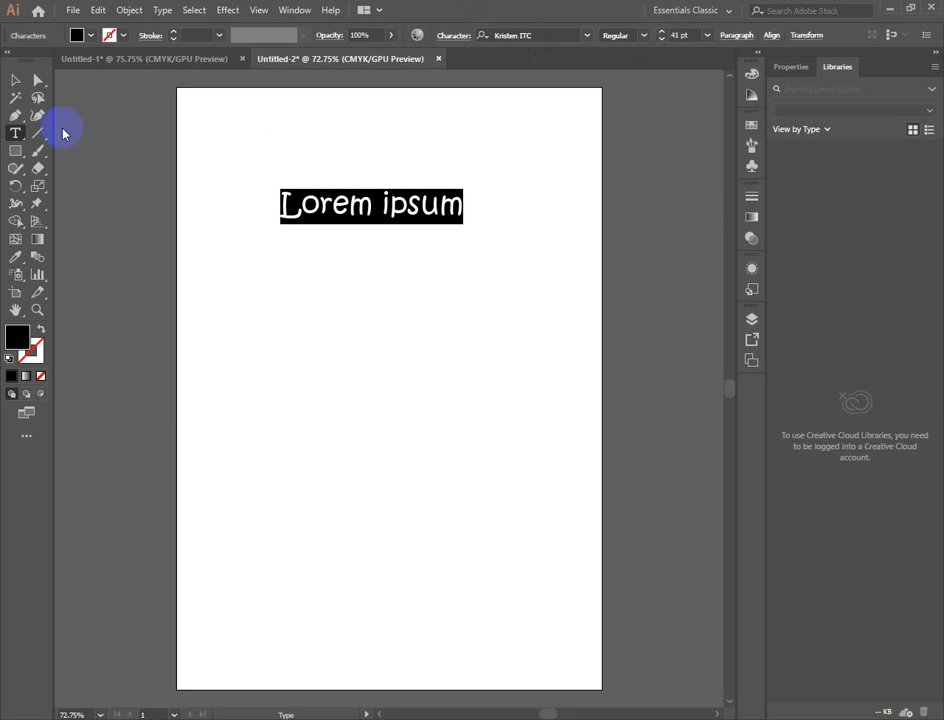
# - Move the Lorem ipsum text down to the middle of the artboard, slightly left of centre, and deselect it
pyautogui.click(18, 80)
pyautogui.moveTo(371, 204); pyautogui.dragTo(312, 396)
pyautogui.click(468, 476)
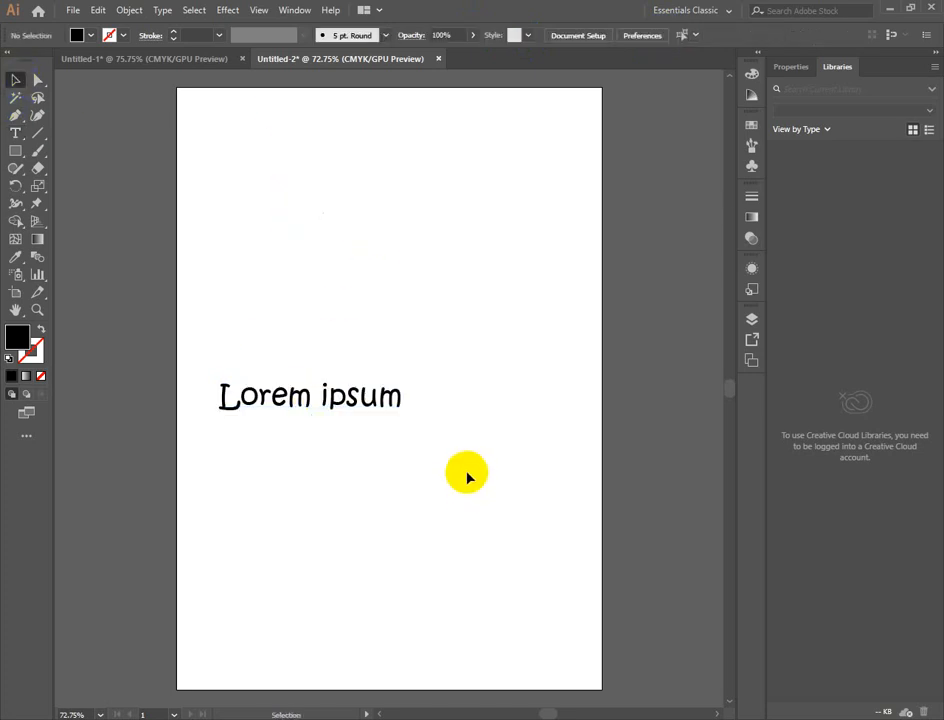
# - Select the Lorem ipsum text and browse the available font families, previewing them on the text
pyautogui.click(310, 403)
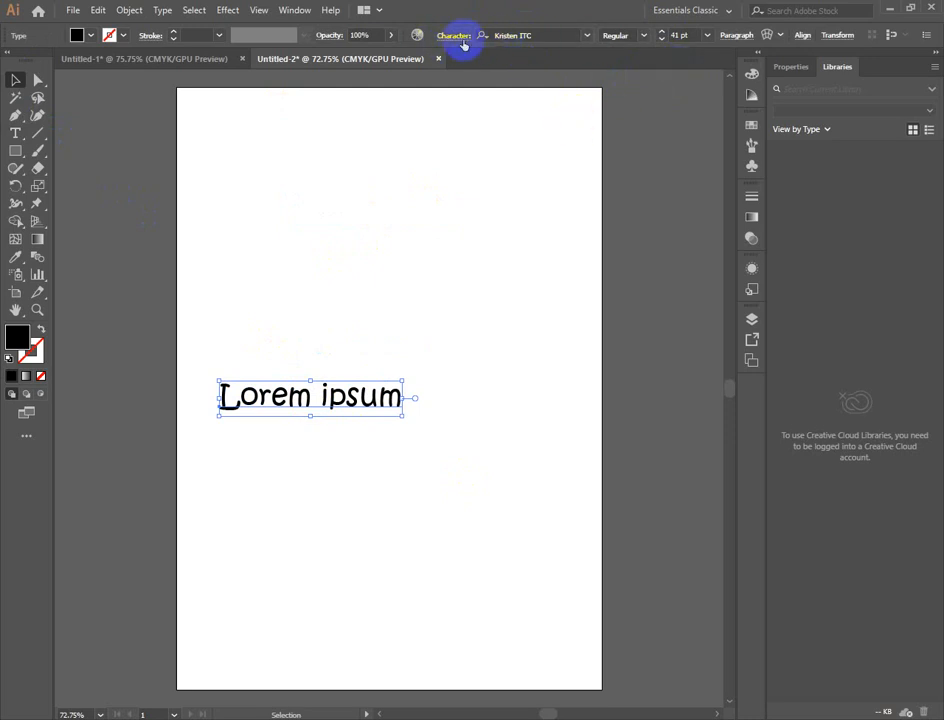
pyautogui.click(586, 36)
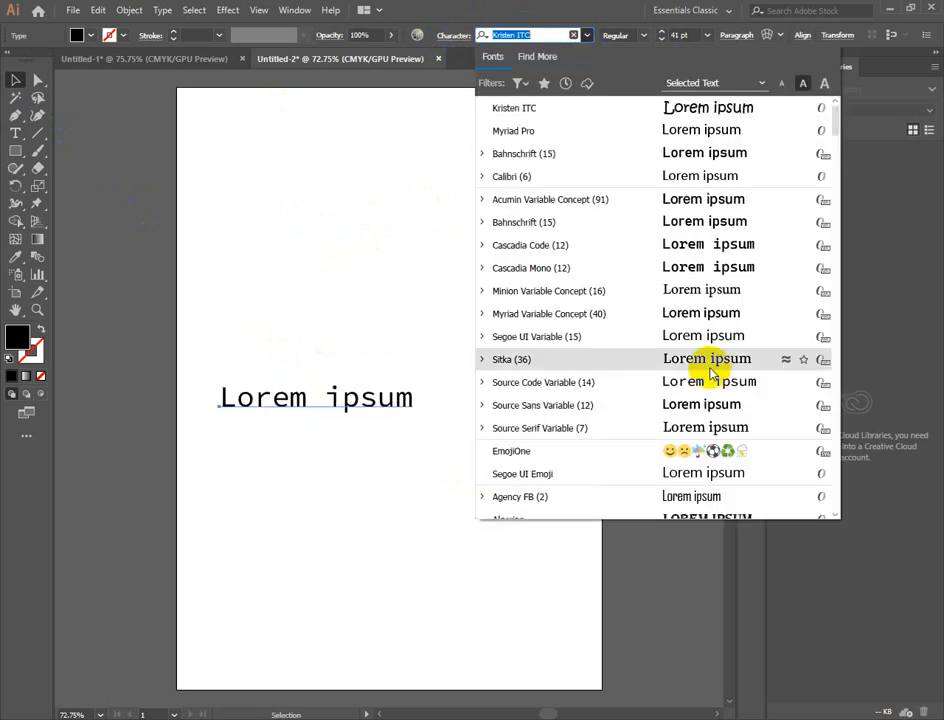
pyautogui.scroll(-5, 710, 340)
pyautogui.scroll(-5, 710, 365)
pyautogui.scroll(10, 705, 365)
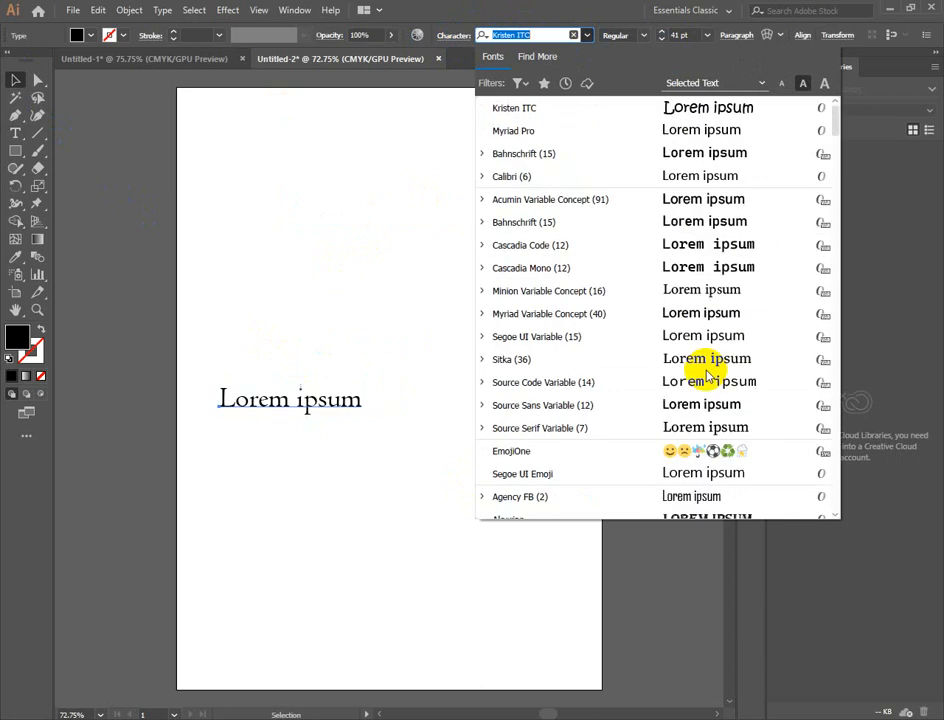
# - Filter the fonts by the Serif, Script and Blackletter classifications one after another to compare their styles
pyautogui.click(516, 85)
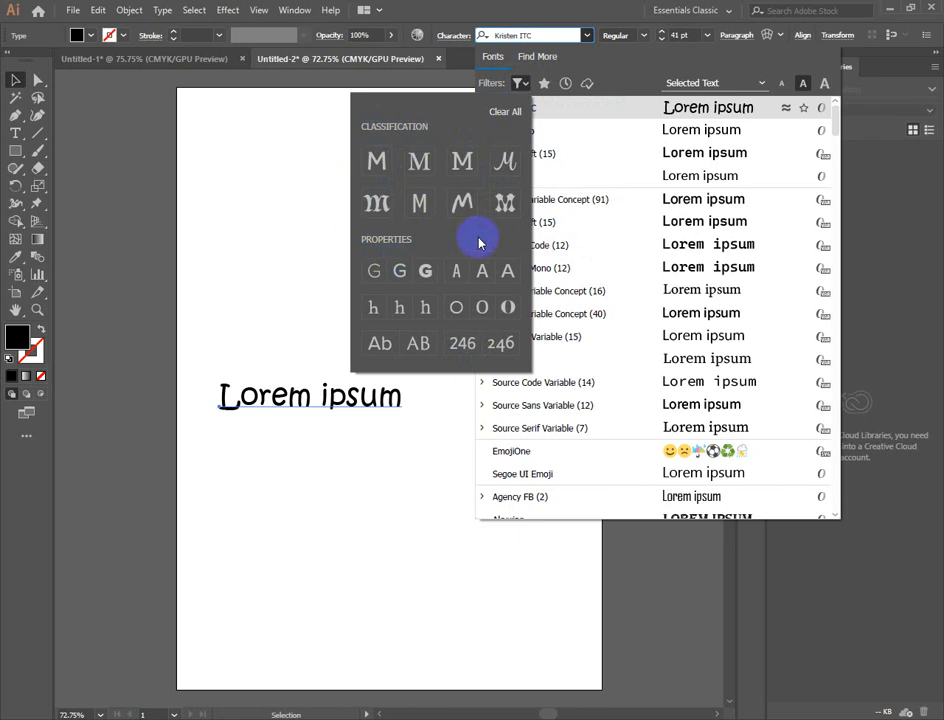
pyautogui.click(414, 163)
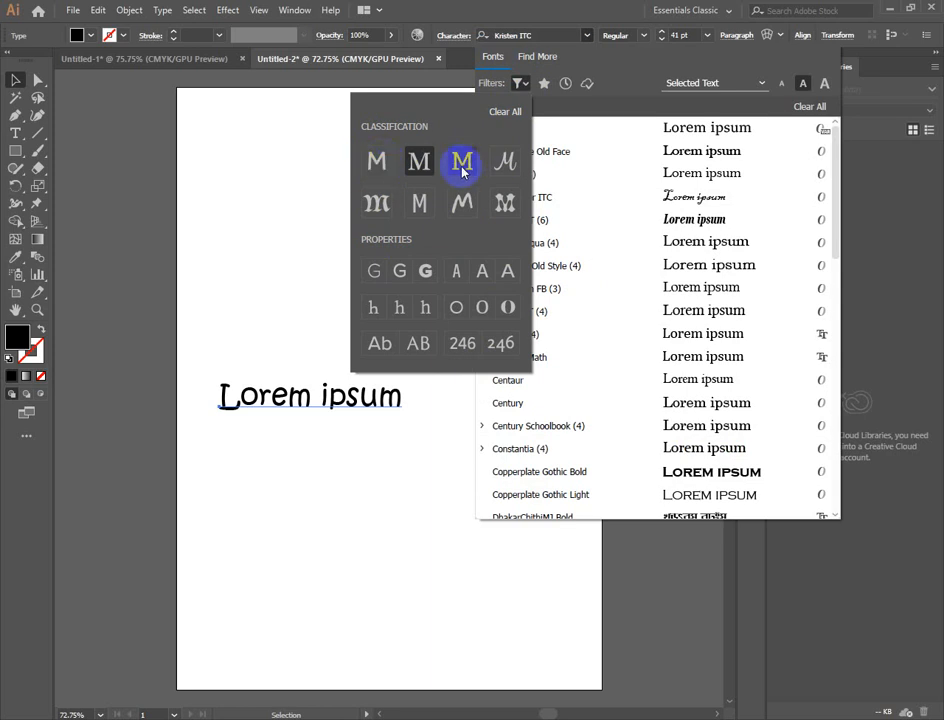
pyautogui.click(505, 162)
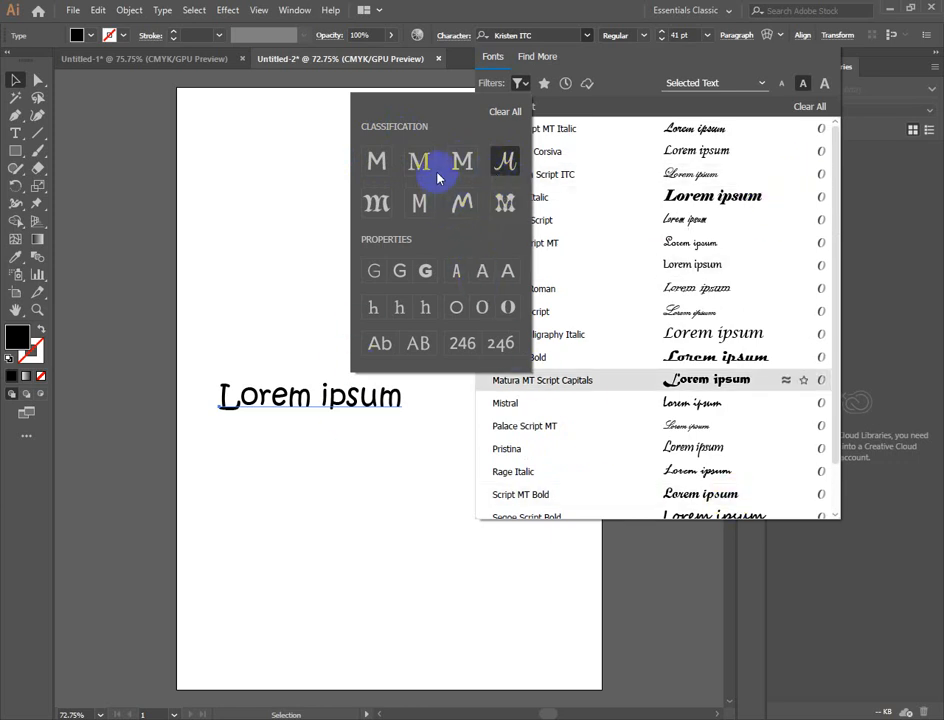
pyautogui.click(380, 206)
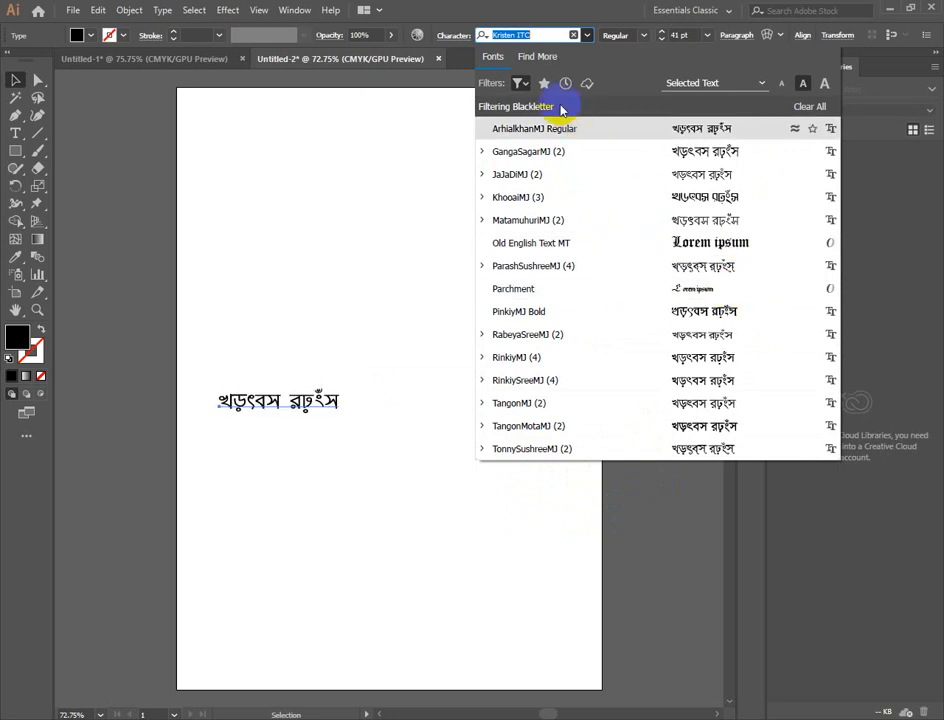
# - Change the font classification filter to Decorative and look through the matching fonts
pyautogui.click(520, 83)
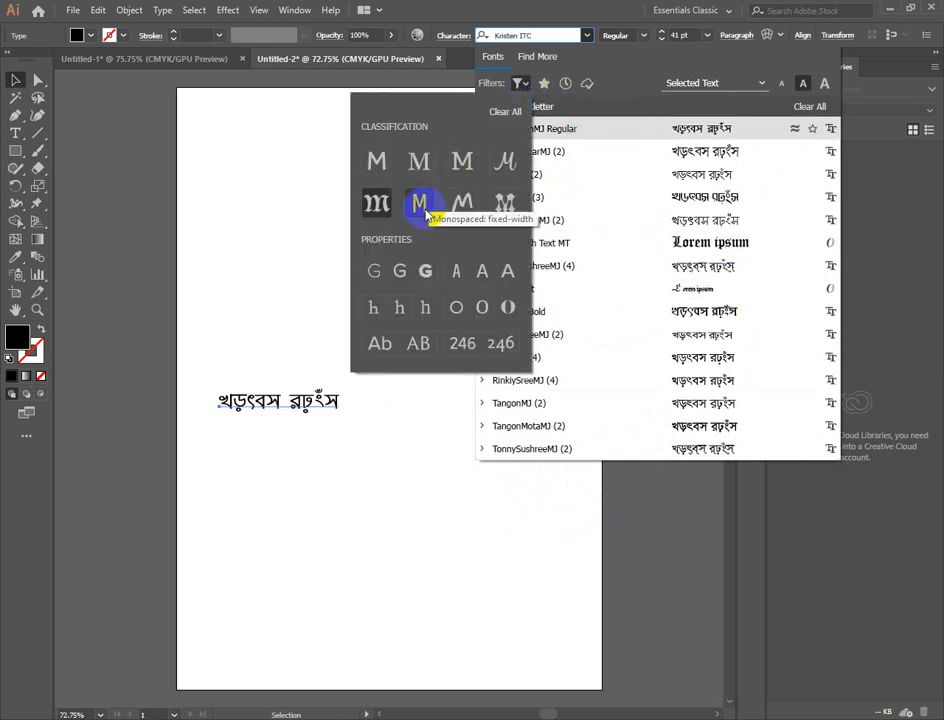
pyautogui.click(505, 203)
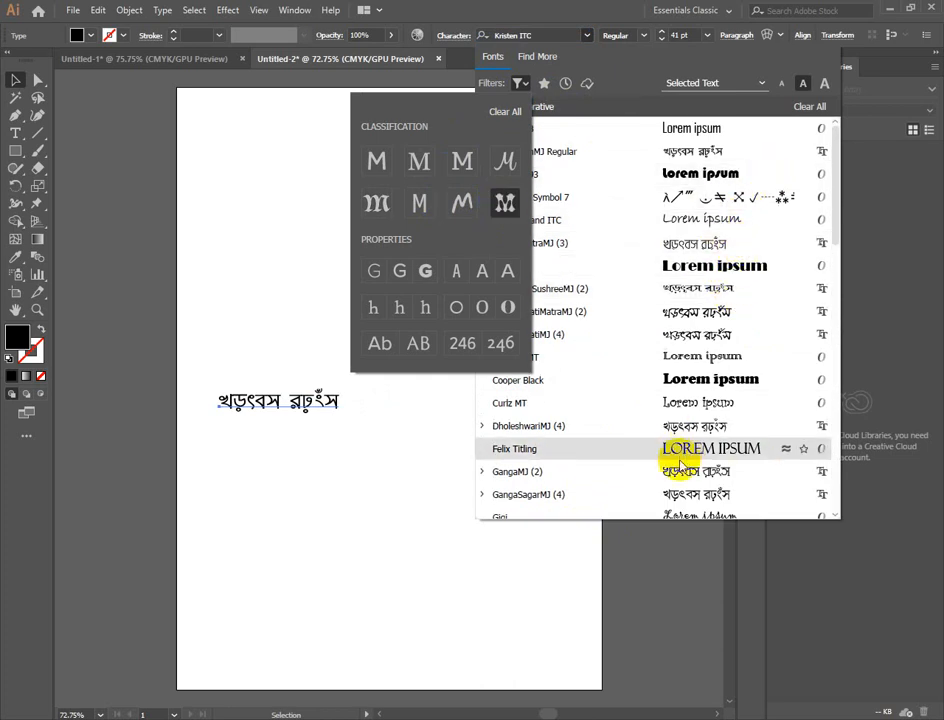
pyautogui.scroll(-10, 837, 514)
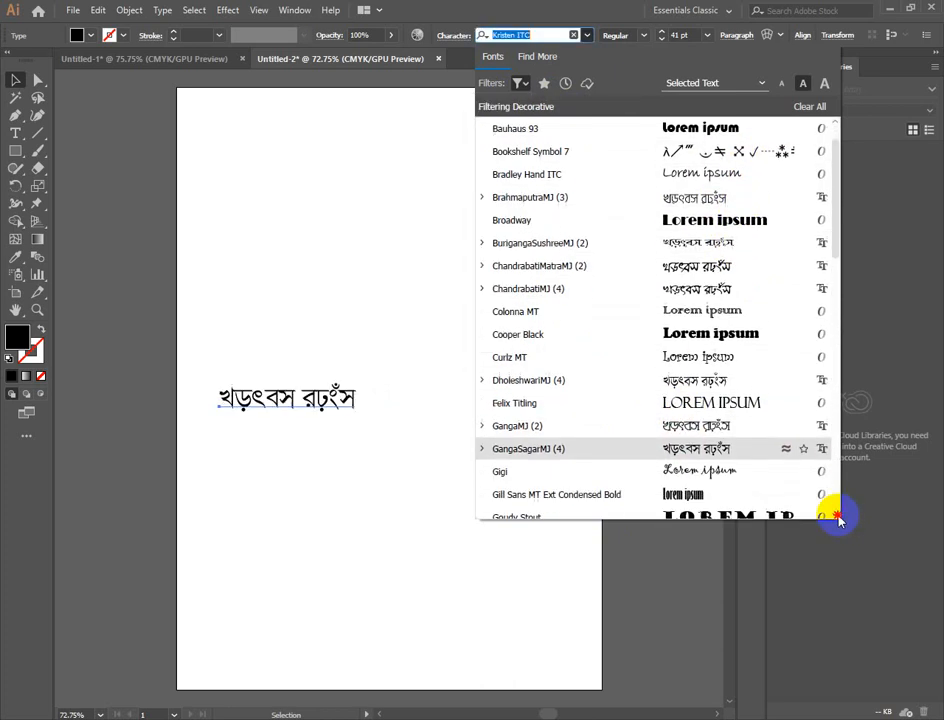
pyautogui.scroll(10, 693, 390)
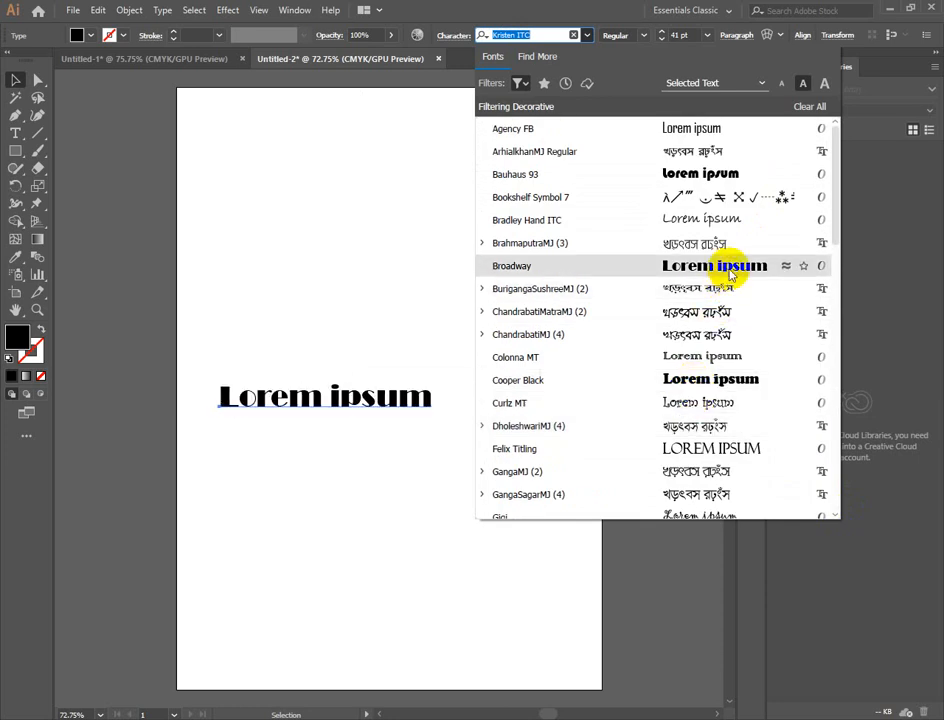
# - Add the Heavy Weight property to the font filter and change the classification to Serif
pyautogui.click(518, 84)
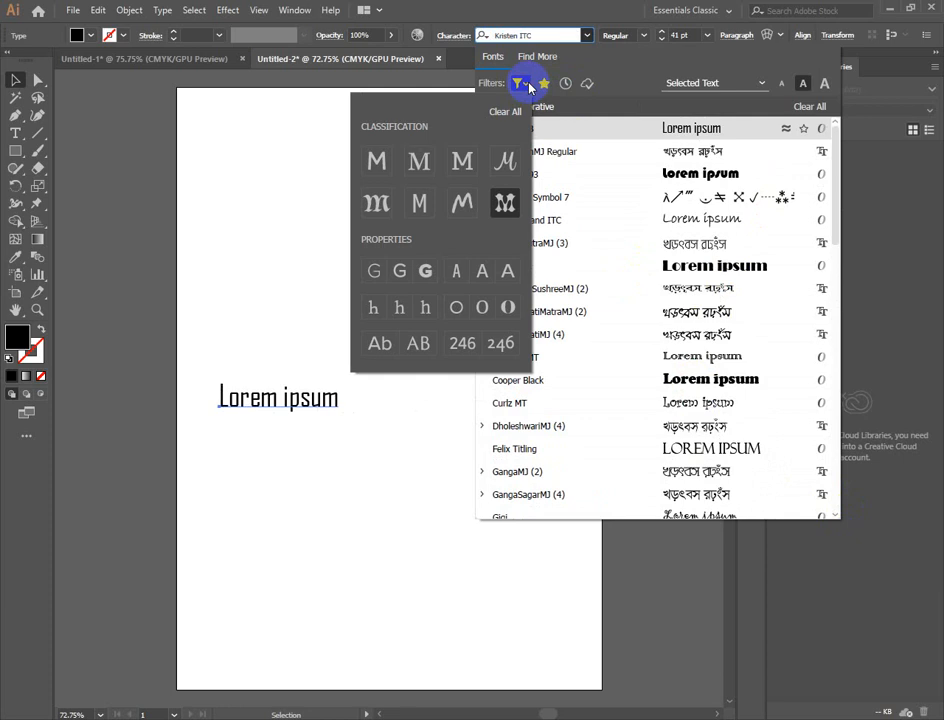
pyautogui.click(424, 271)
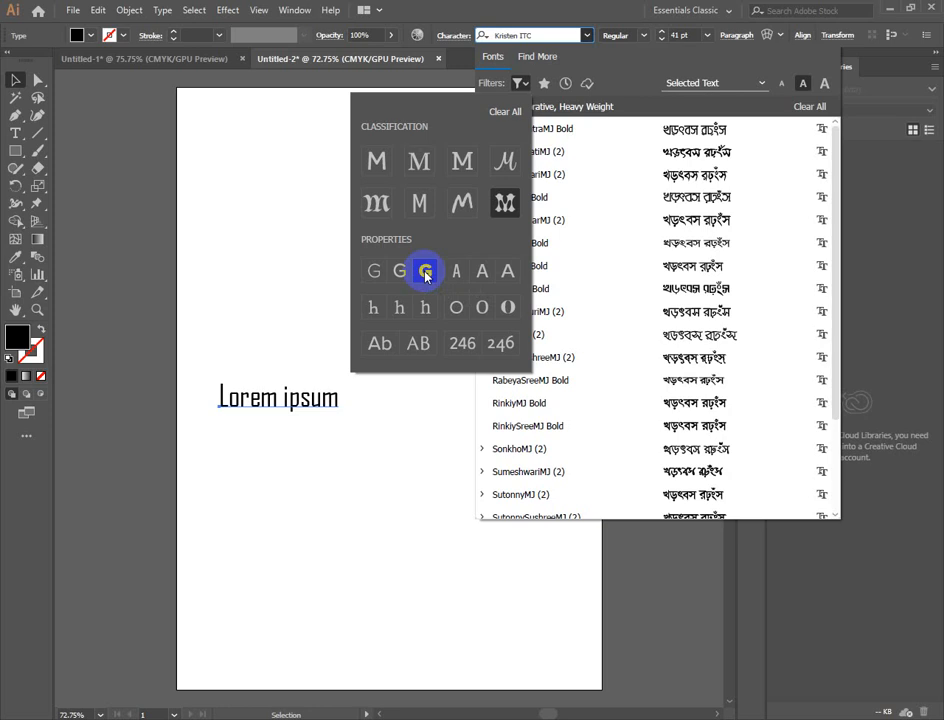
pyautogui.click(425, 271)
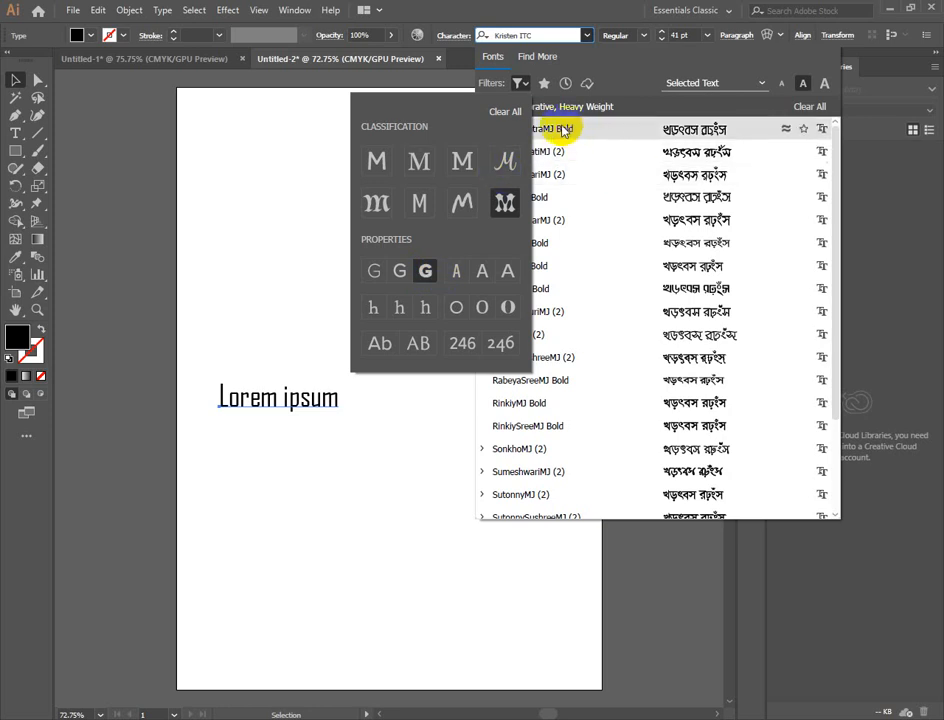
pyautogui.click(526, 84)
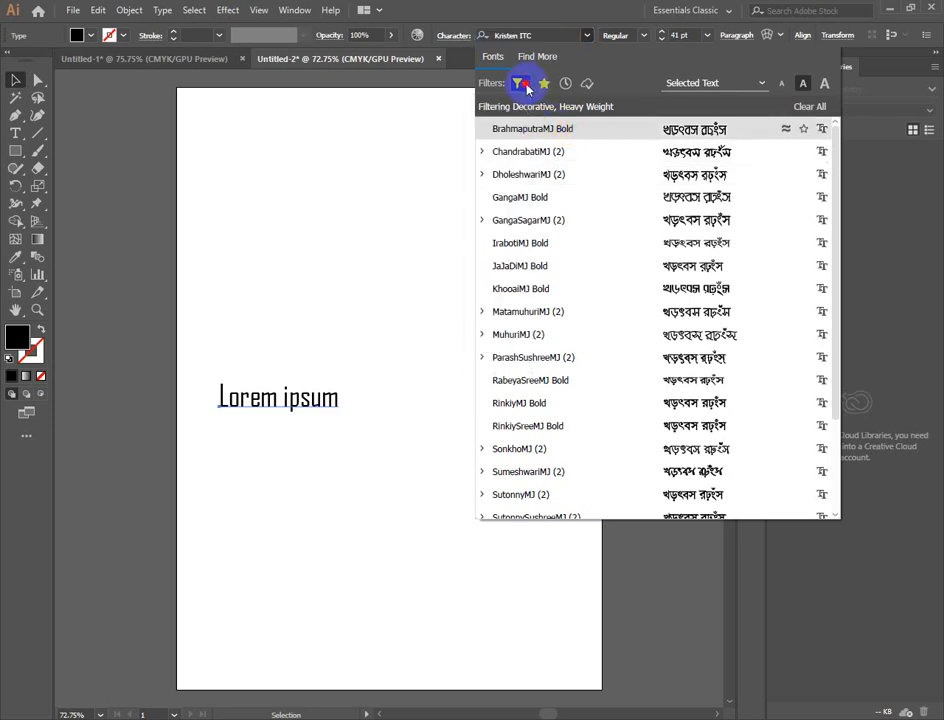
pyautogui.click(523, 85)
pyautogui.click(419, 165)
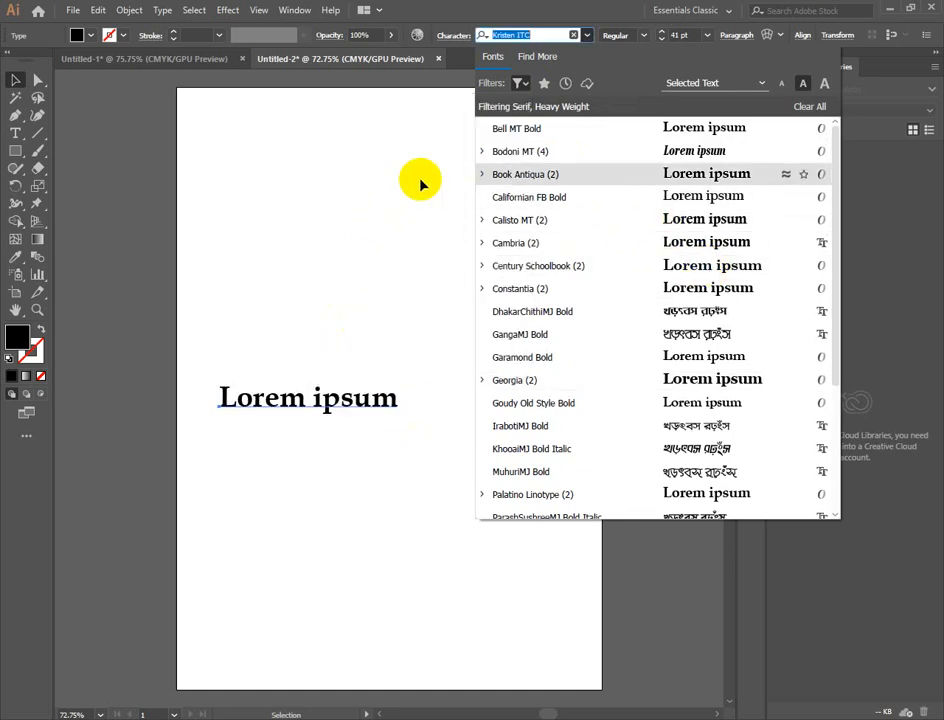
# - Check the sample text options for font previews, leave Selected Text in use, and open the Character settings
pyautogui.click(761, 84)
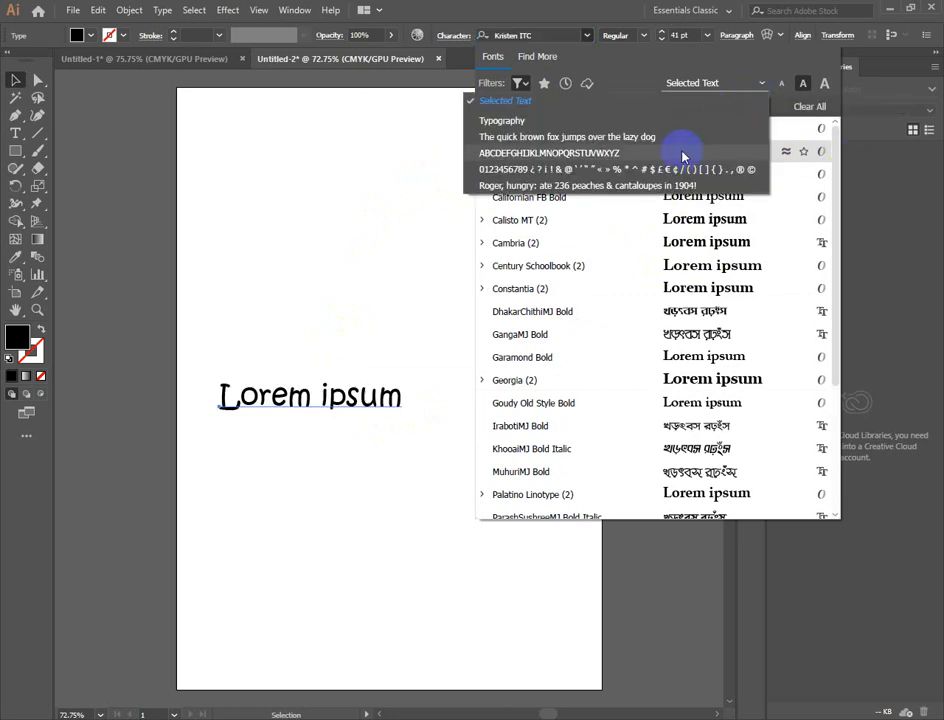
pyautogui.click(400, 185)
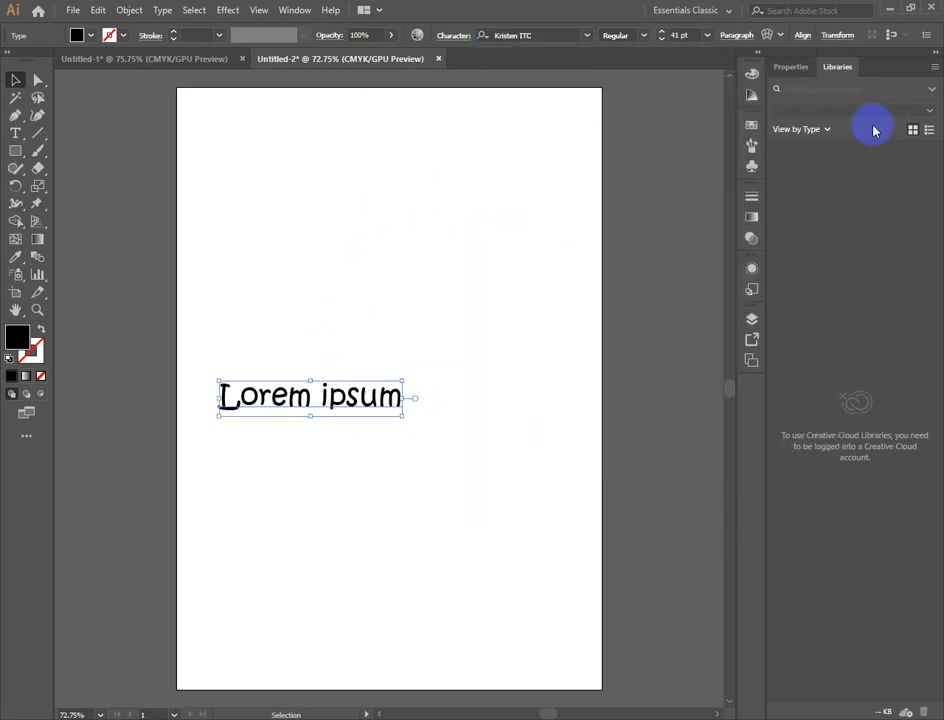
pyautogui.click(462, 38)
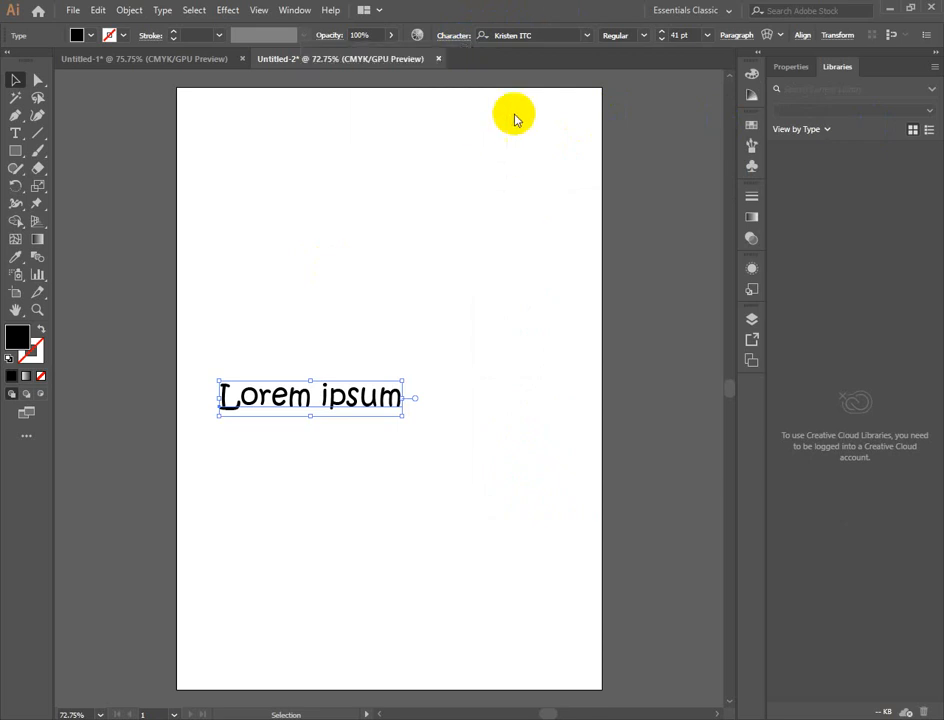
# - Compare the large and medium sample text sizes in the font list, set the smallest size, and preview Bell MT Bold
pyautogui.click(588, 36)
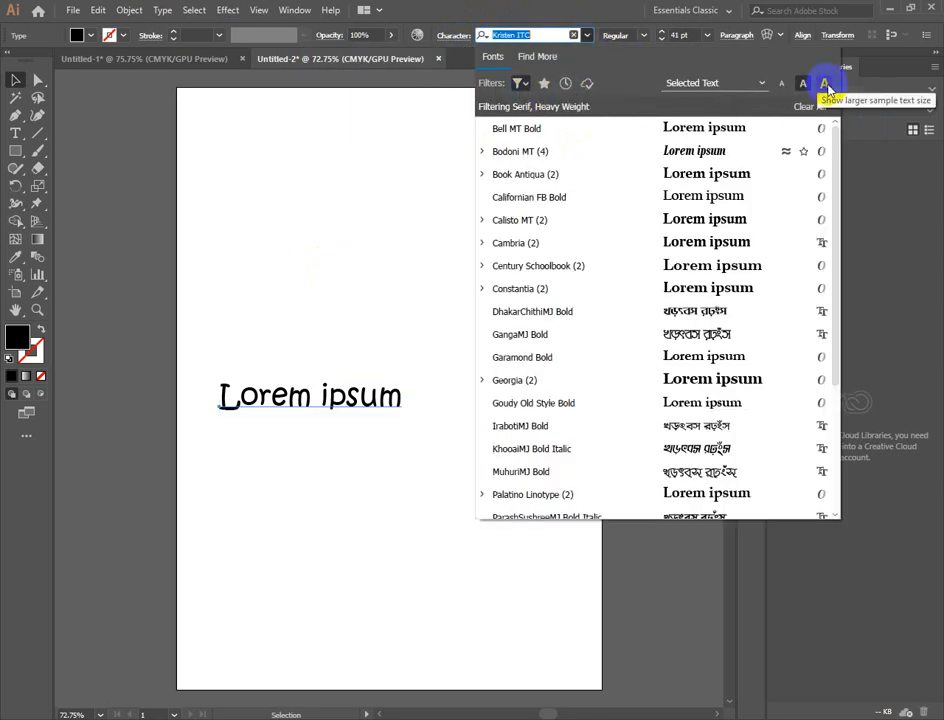
pyautogui.click(825, 85)
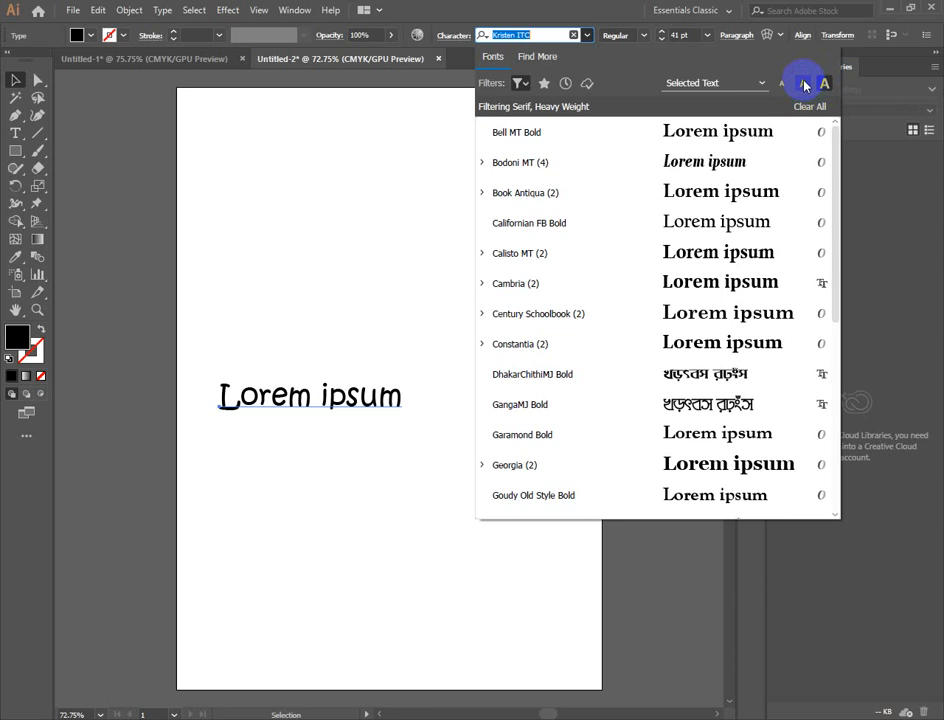
pyautogui.click(803, 83)
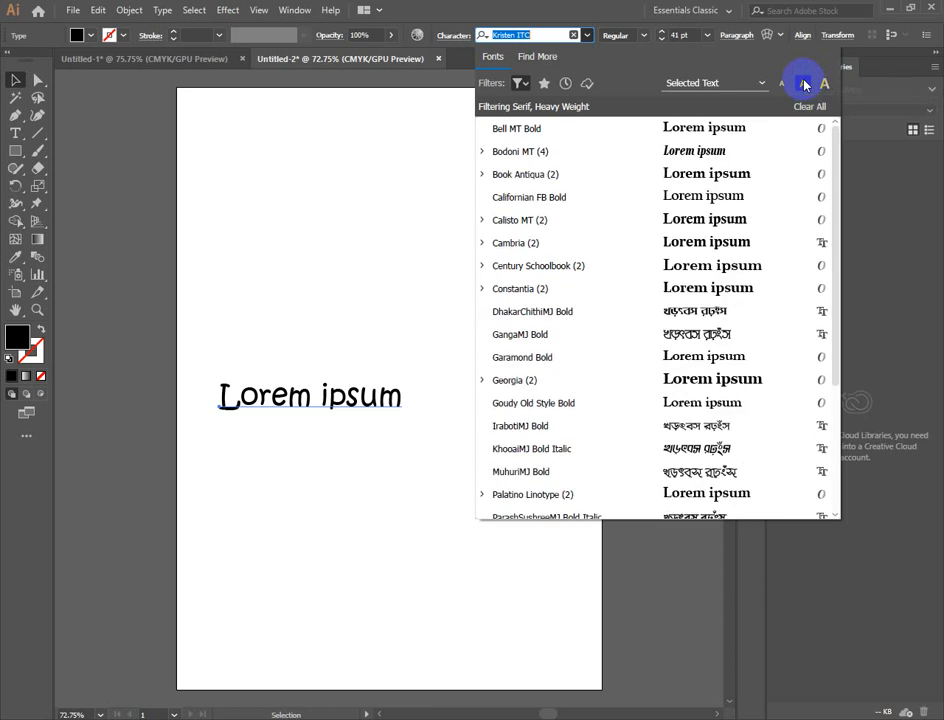
pyautogui.click(781, 84)
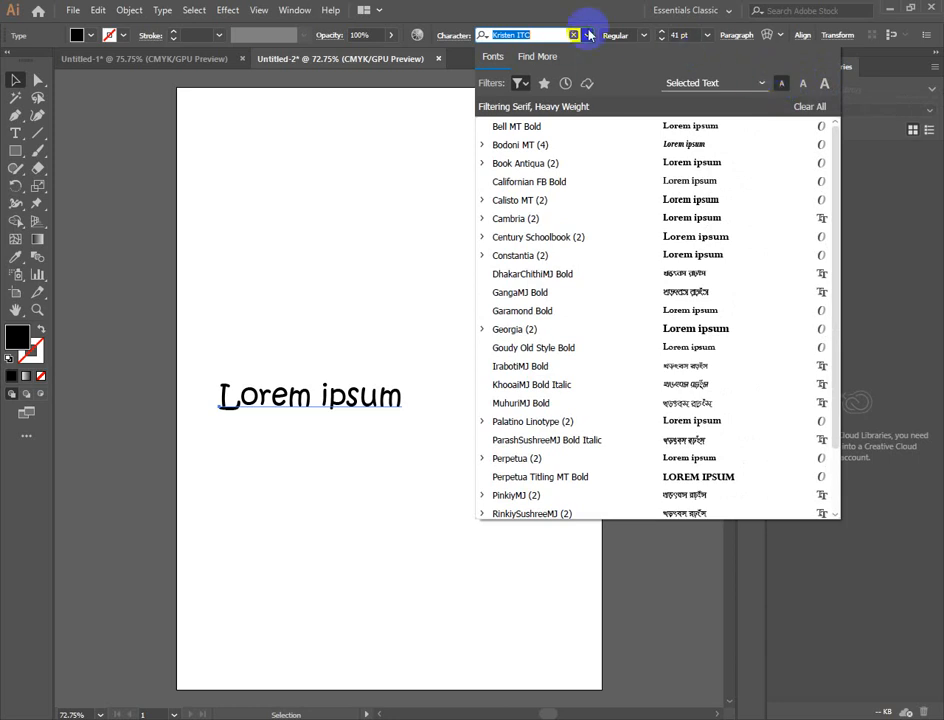
pyautogui.click(530, 127)
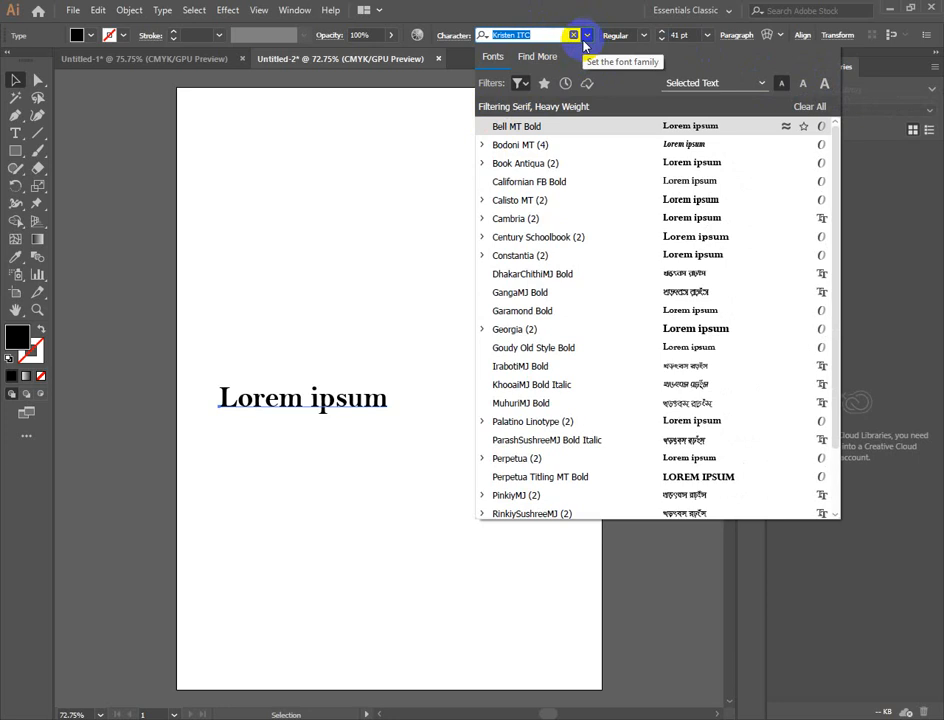
# - Filter the font list by Favorite, Recently Added and Active Adobe Fonts, then remove only the Favorite filter and close the list
pyautogui.click(544, 84)
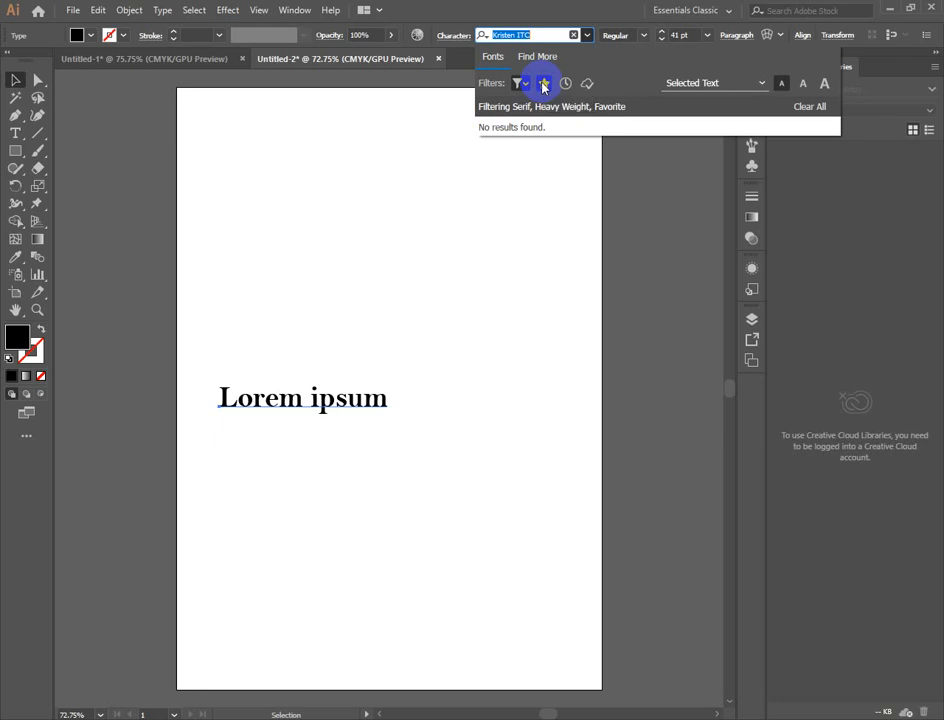
pyautogui.click(565, 85)
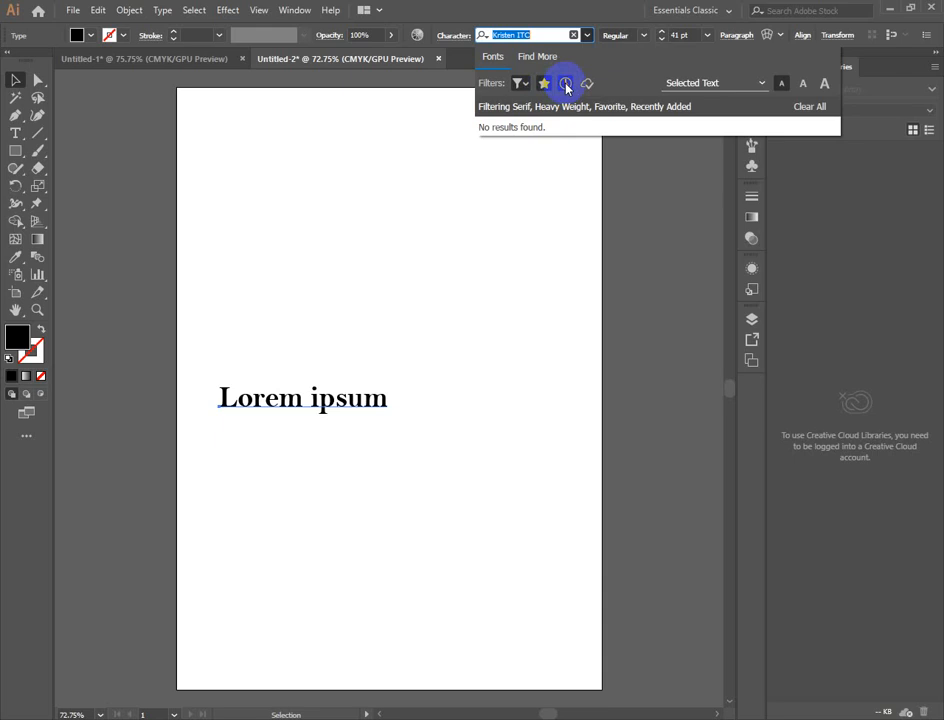
pyautogui.click(587, 84)
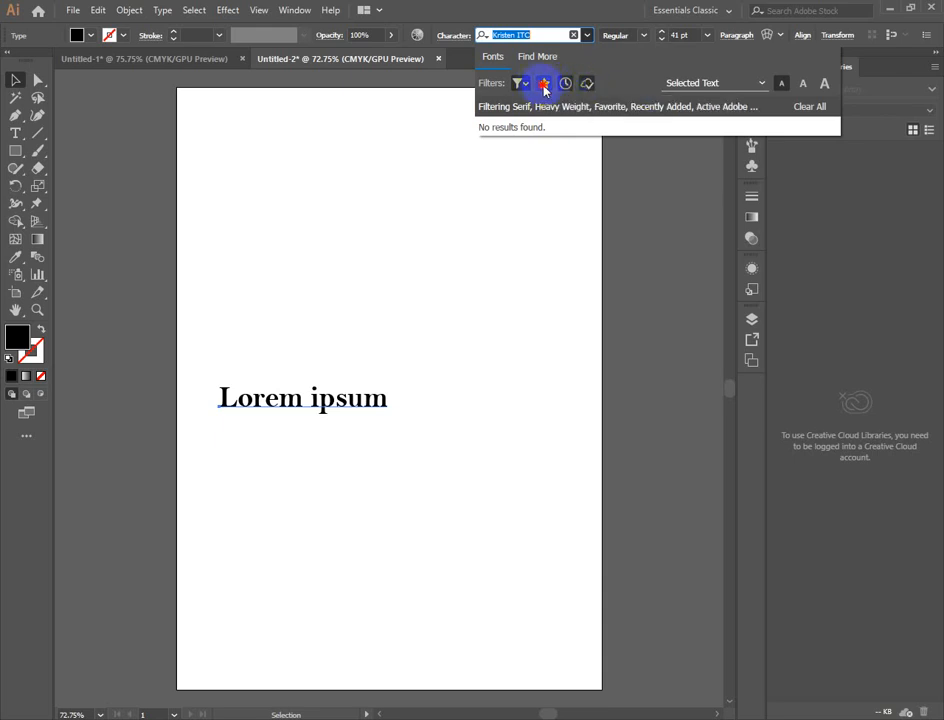
pyautogui.click(430, 132)
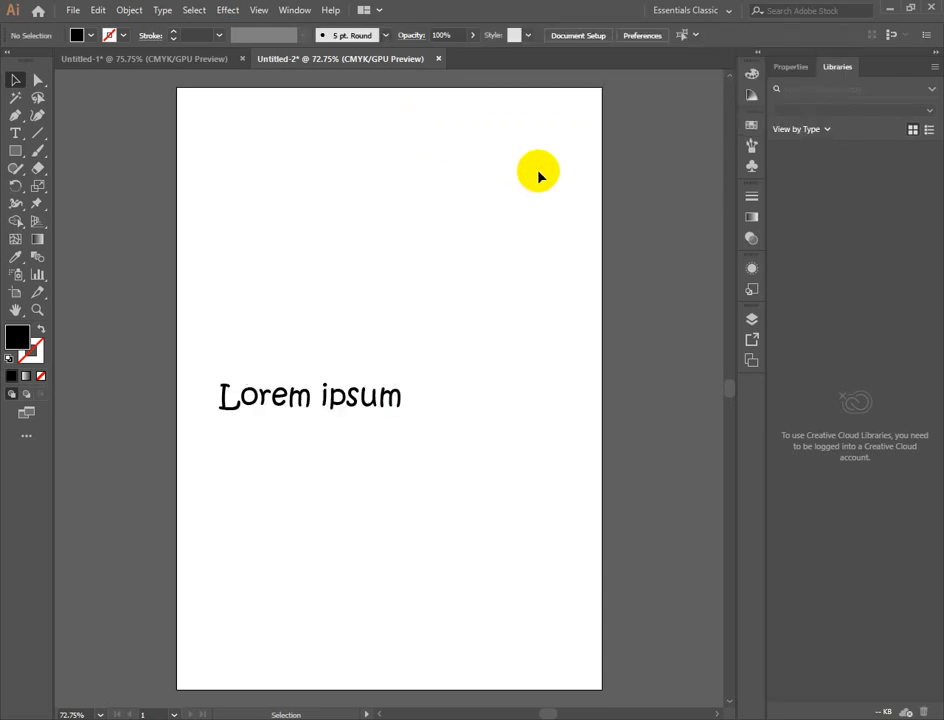
# - Select the sample text and check the options in its Character settings
pyautogui.click(337, 399)
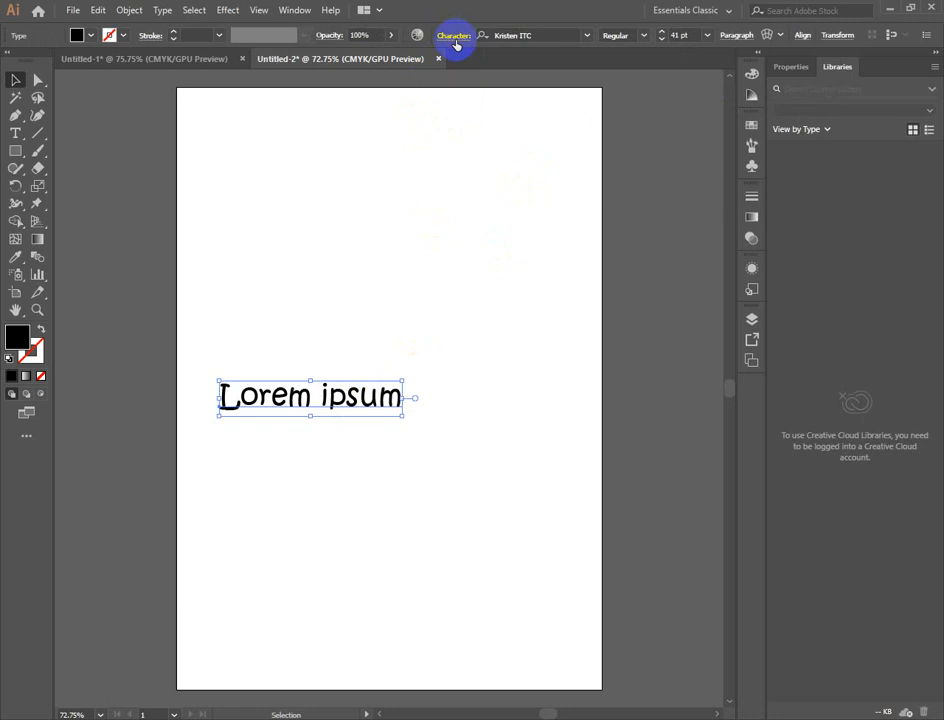
pyautogui.click(454, 40)
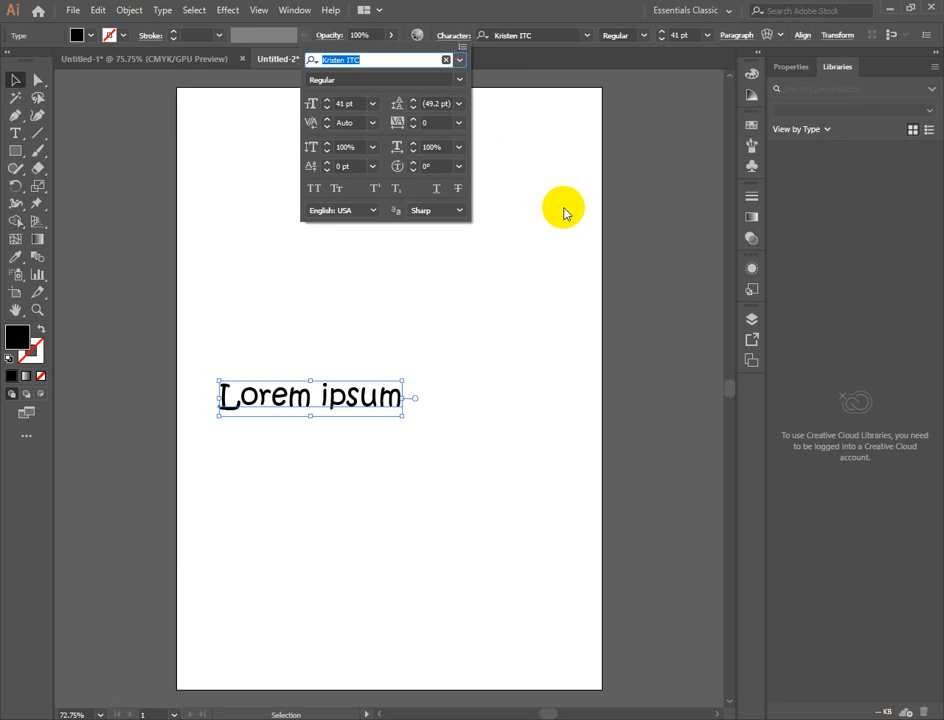
pyautogui.click(362, 408)
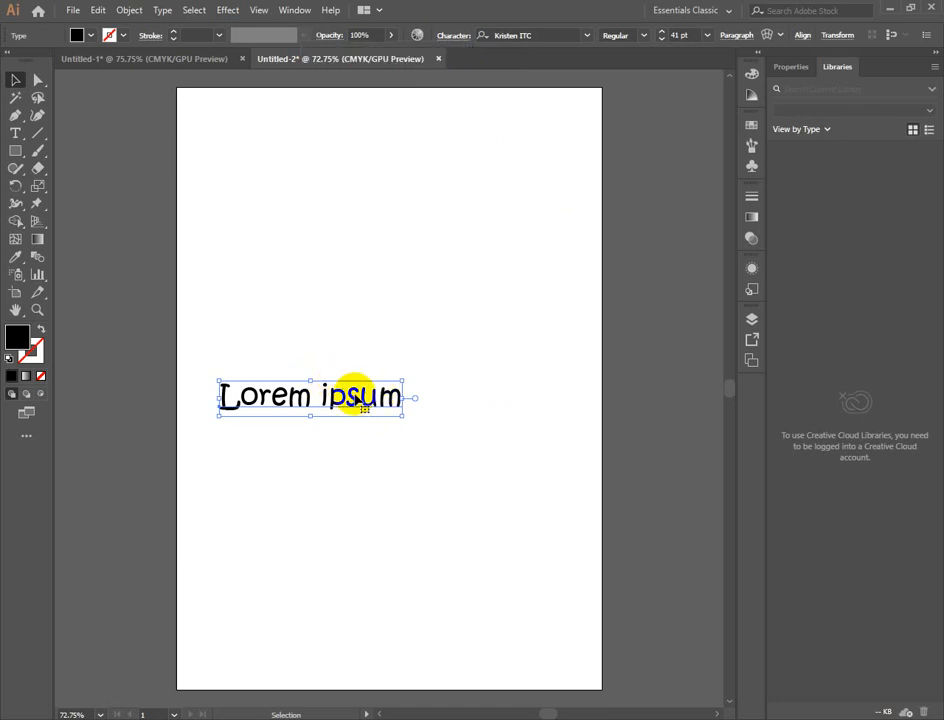
# - Copy the Lorem ipsum text and paste it as a second line below, then activate the Direct Selection tool
pyautogui.click(15, 132)
pyautogui.moveTo(219, 392); pyautogui.dragTo(457, 404)
pyautogui.hotkey('ctrl', 'c')
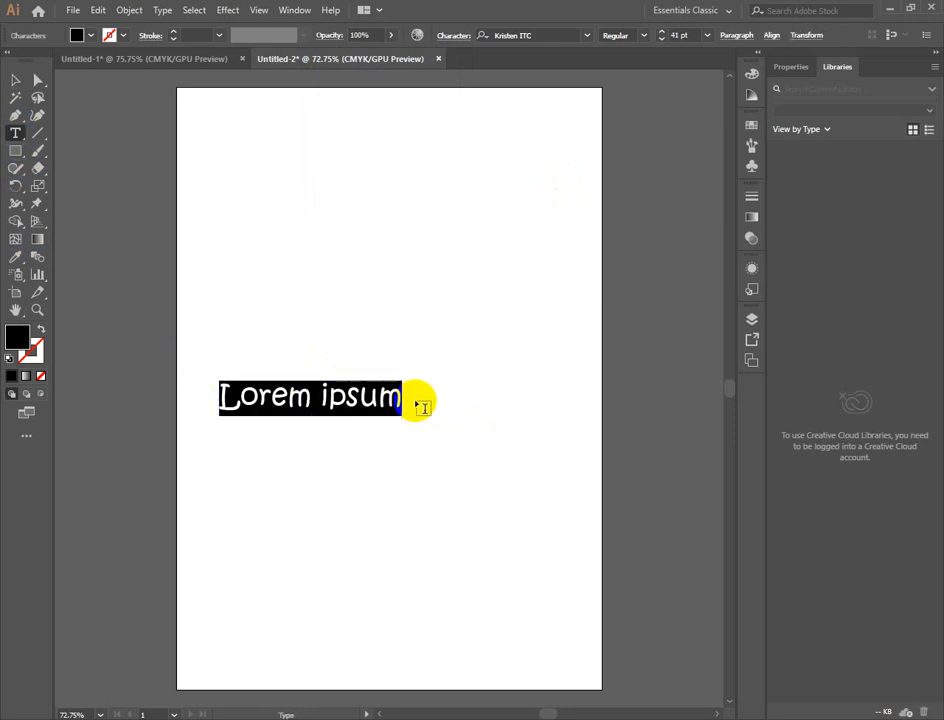
pyautogui.click(381, 397)
pyautogui.moveTo(384, 397); pyautogui.dragTo(392, 400)
pyautogui.press('Return')
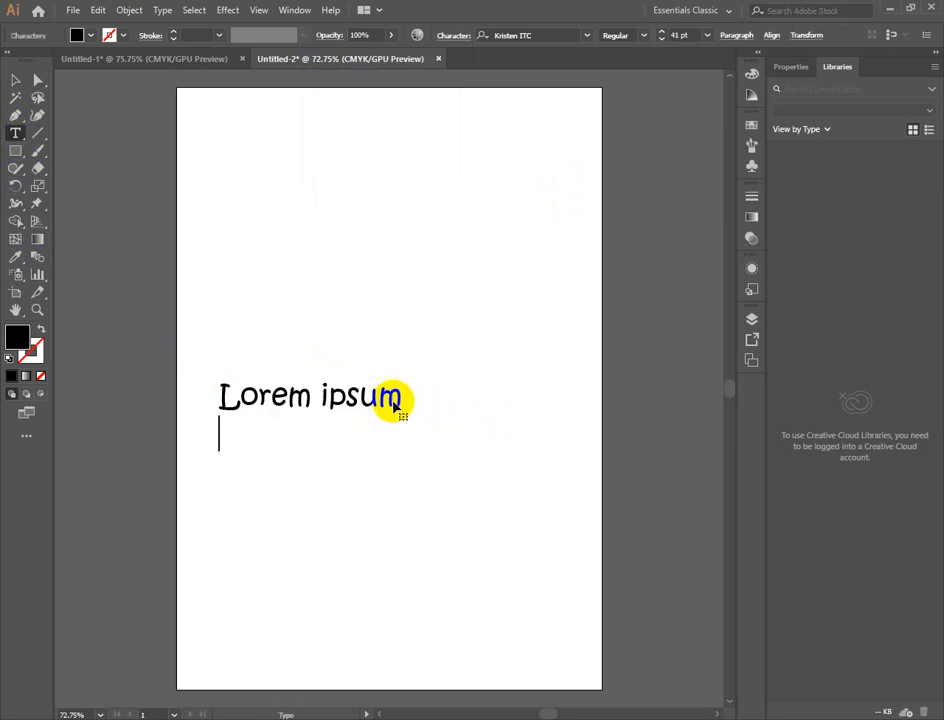
pyautogui.hotkey('ctrl', 'v')
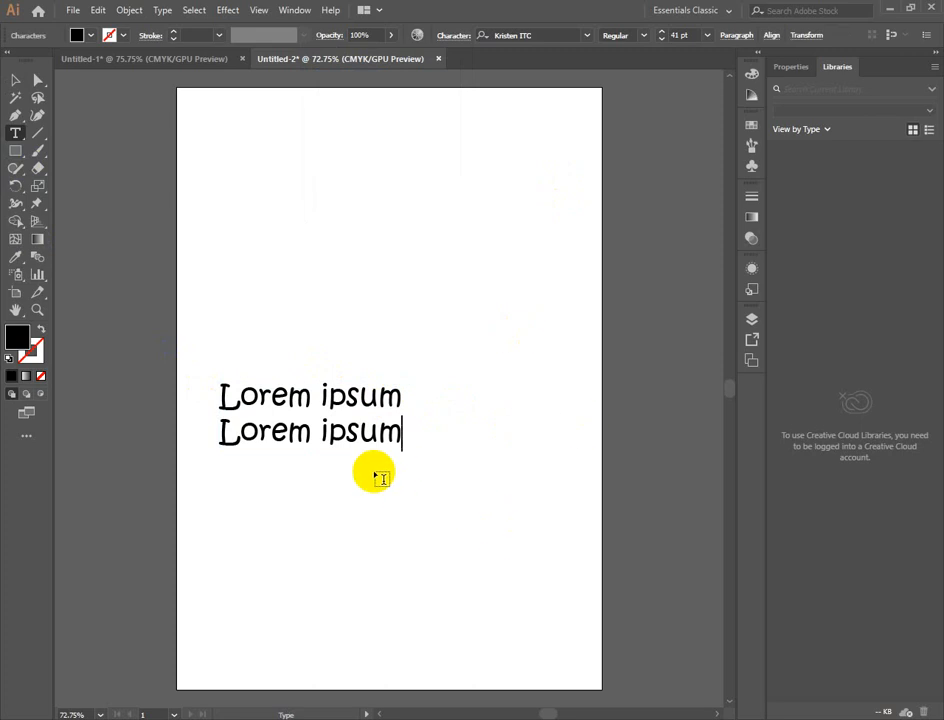
pyautogui.click(37, 79)
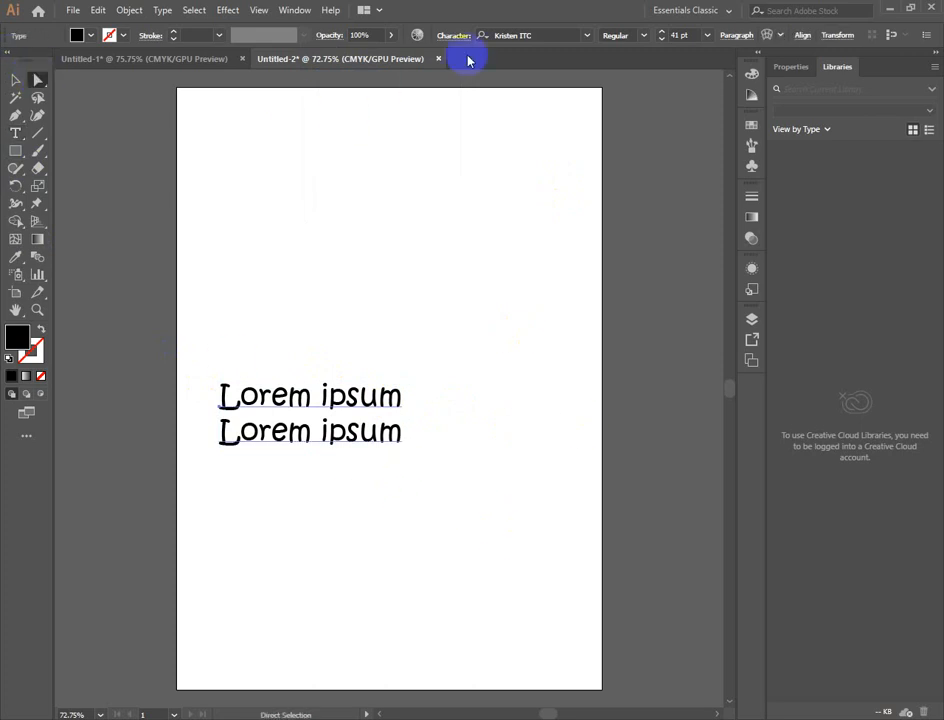
# - Change the font classification filter to Slab Serif
pyautogui.click(587, 35)
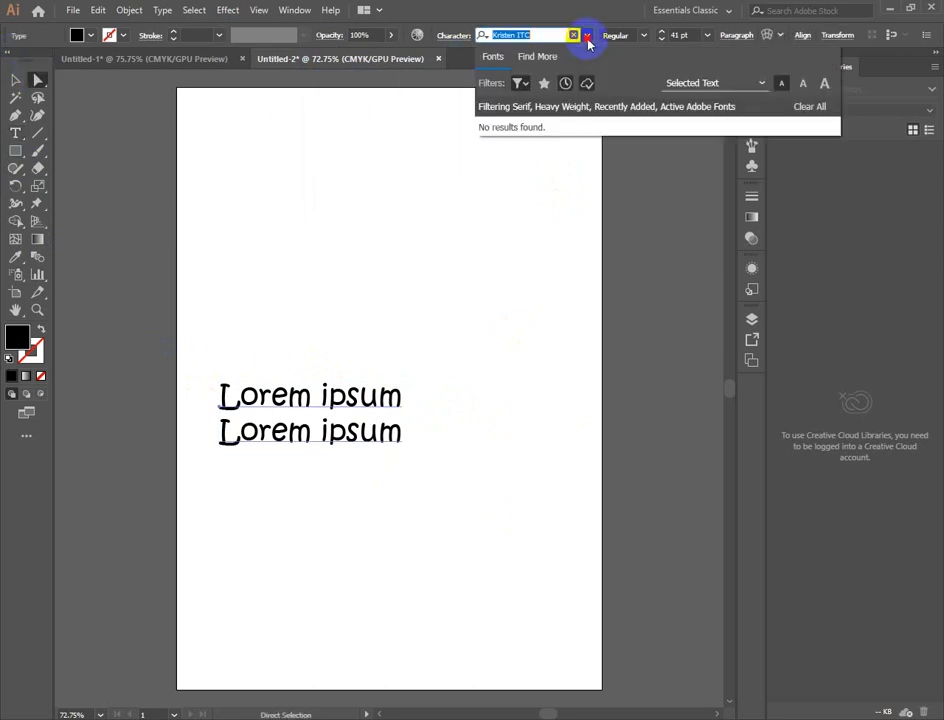
pyautogui.click(517, 84)
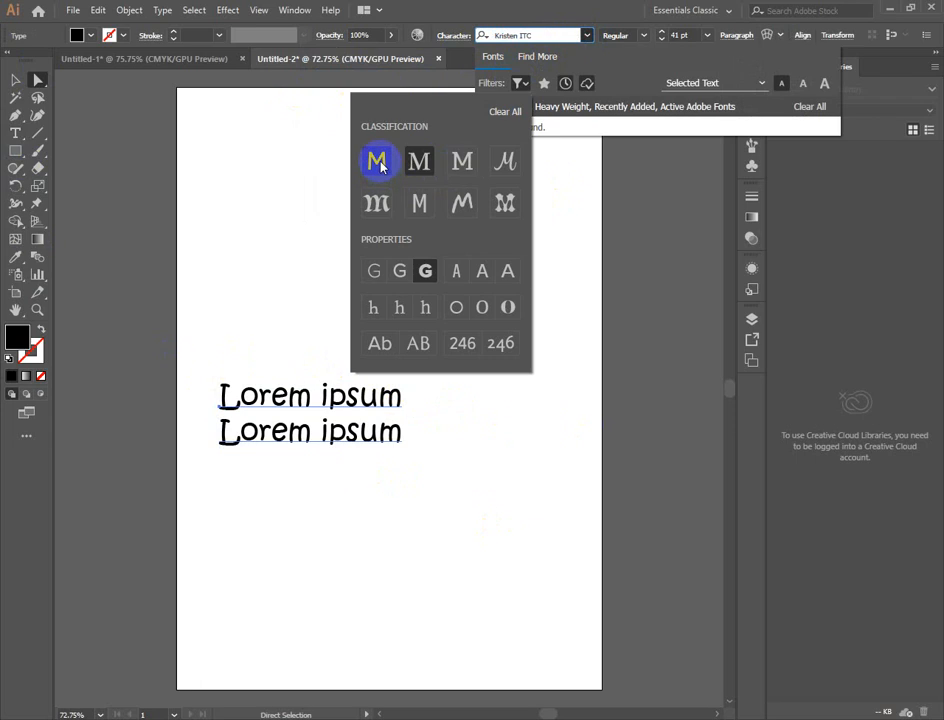
pyautogui.click(462, 162)
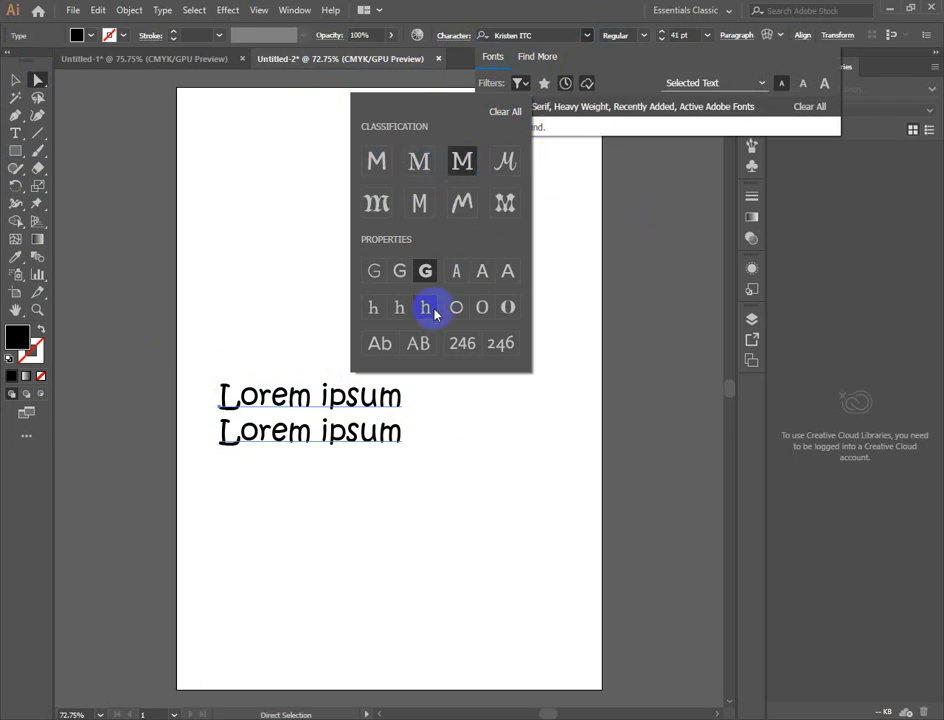
pyautogui.click(576, 192)
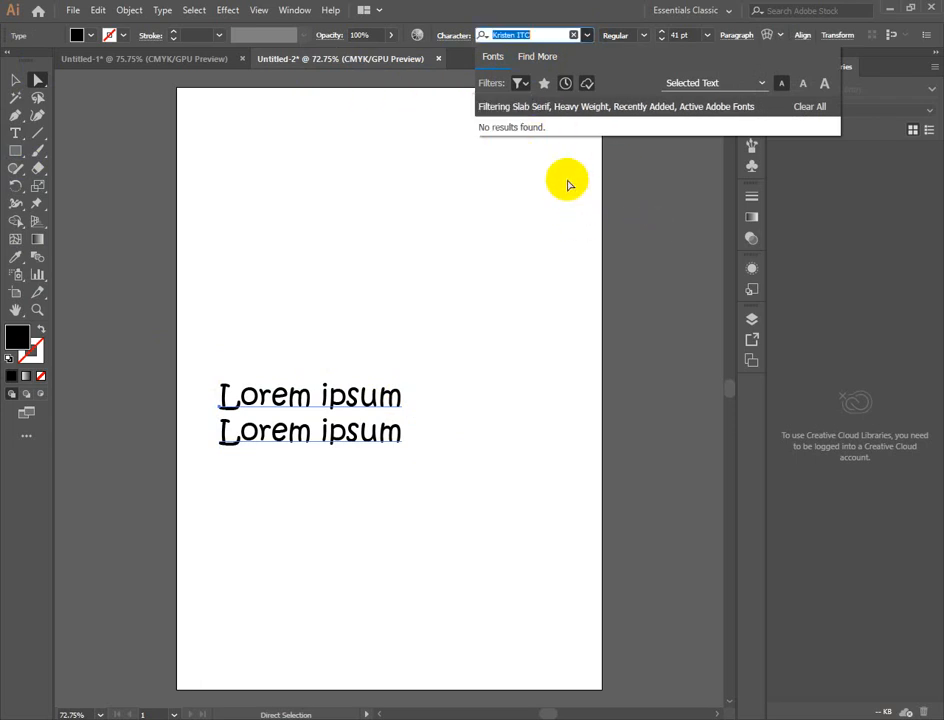
# - Switch the font list's sample text size to large, medium and back to small, and close the list
pyautogui.click(586, 37)
pyautogui.click(586, 37)
pyautogui.click(586, 37)
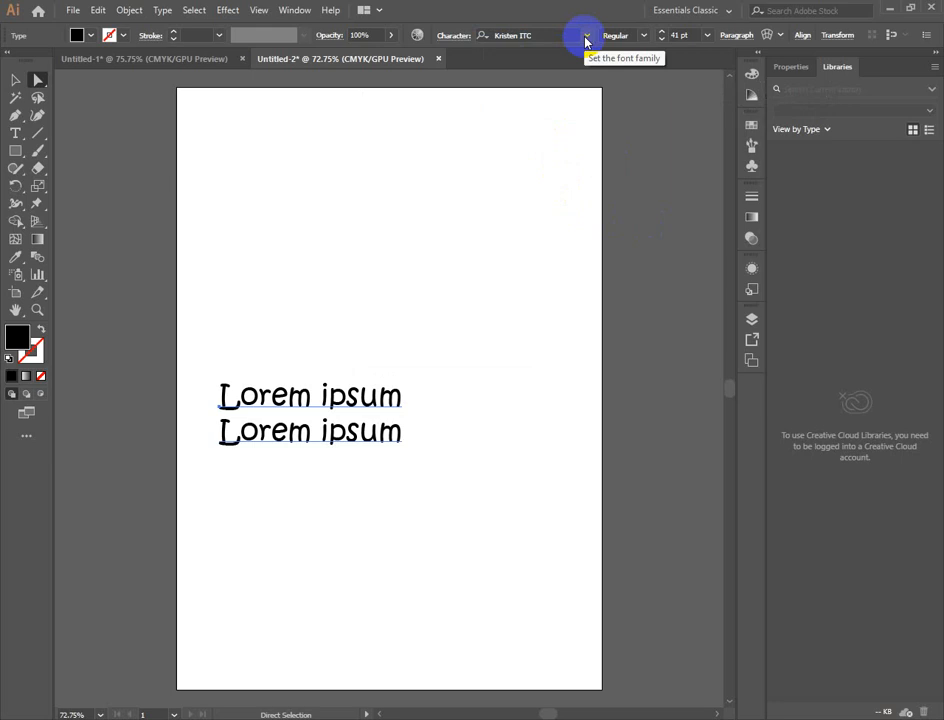
pyautogui.click(586, 37)
pyautogui.click(824, 83)
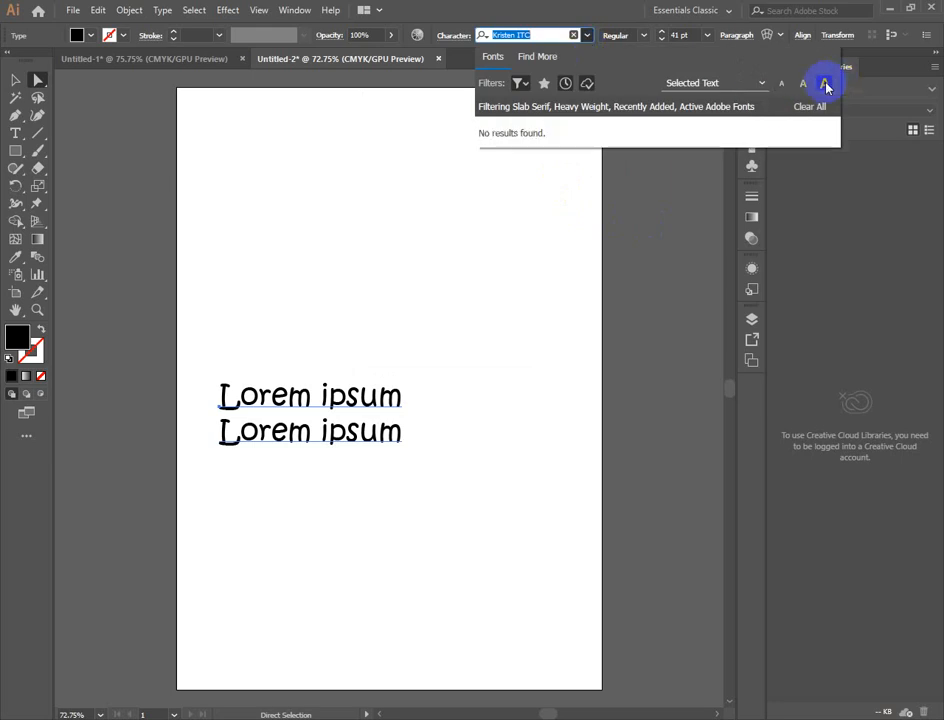
pyautogui.click(772, 84)
pyautogui.click(773, 84)
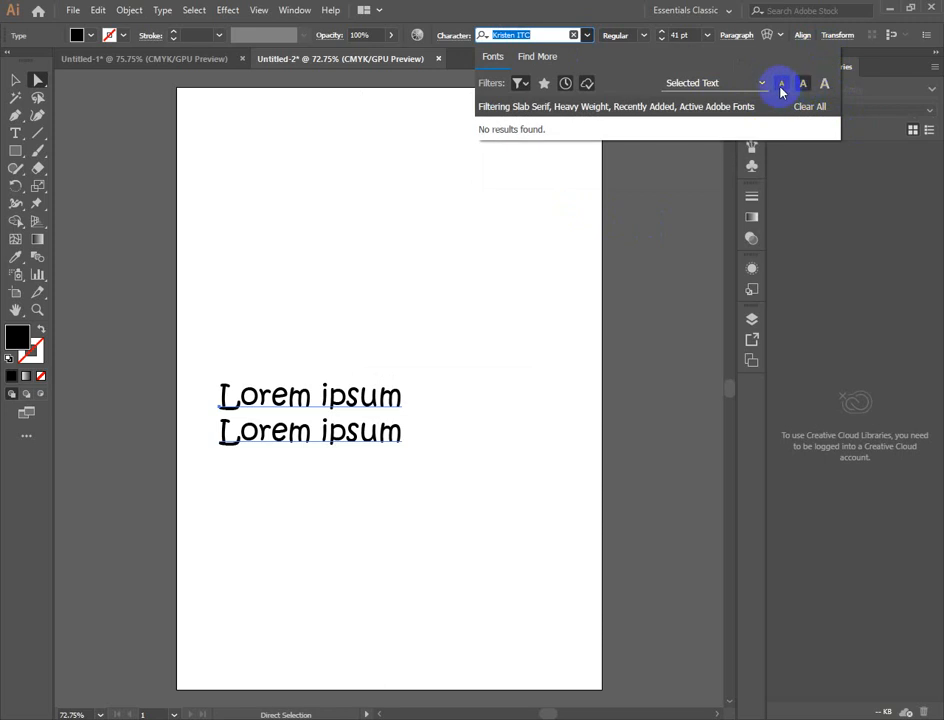
pyautogui.click(781, 87)
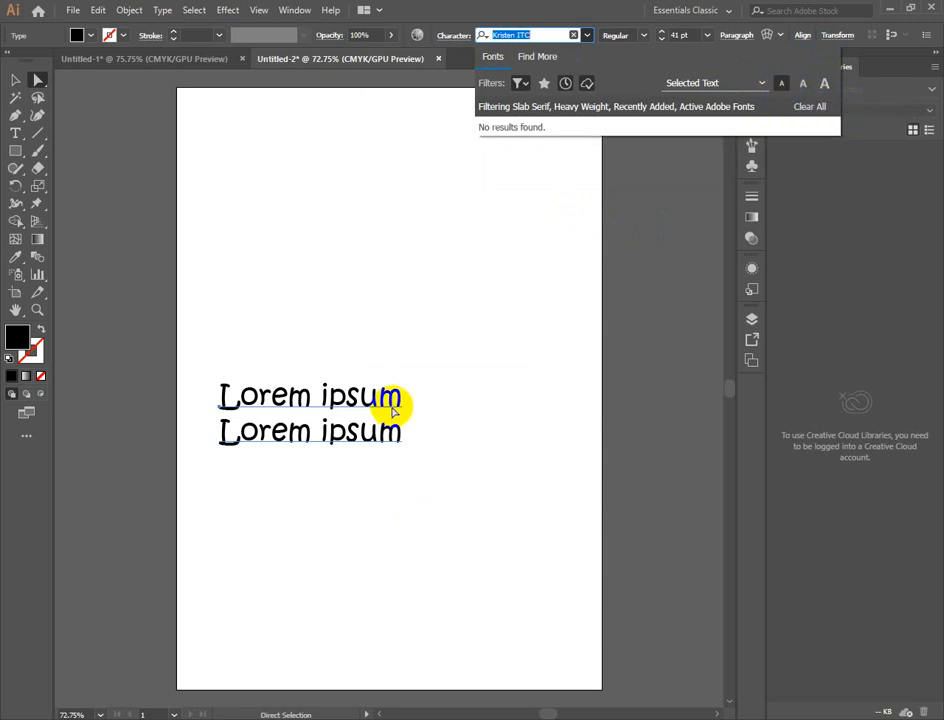
pyautogui.click(357, 460)
pyautogui.moveTo(357, 460); pyautogui.dragTo(440, 379)
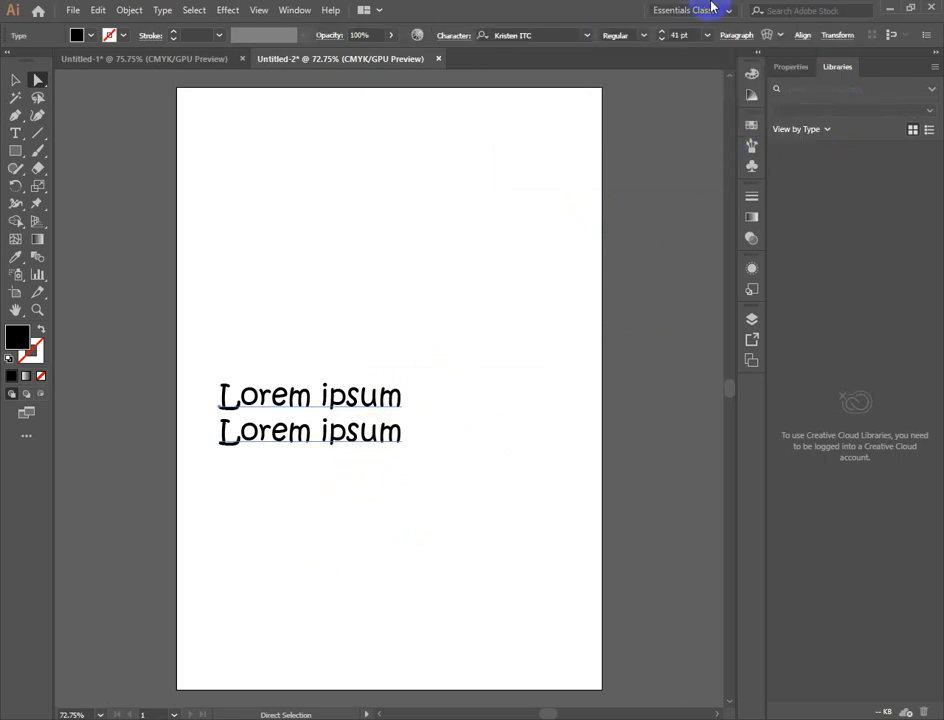
# - Try the Sans Serif classification filter, and clear all classification and property filters from the font list
pyautogui.click(588, 37)
pyautogui.click(518, 84)
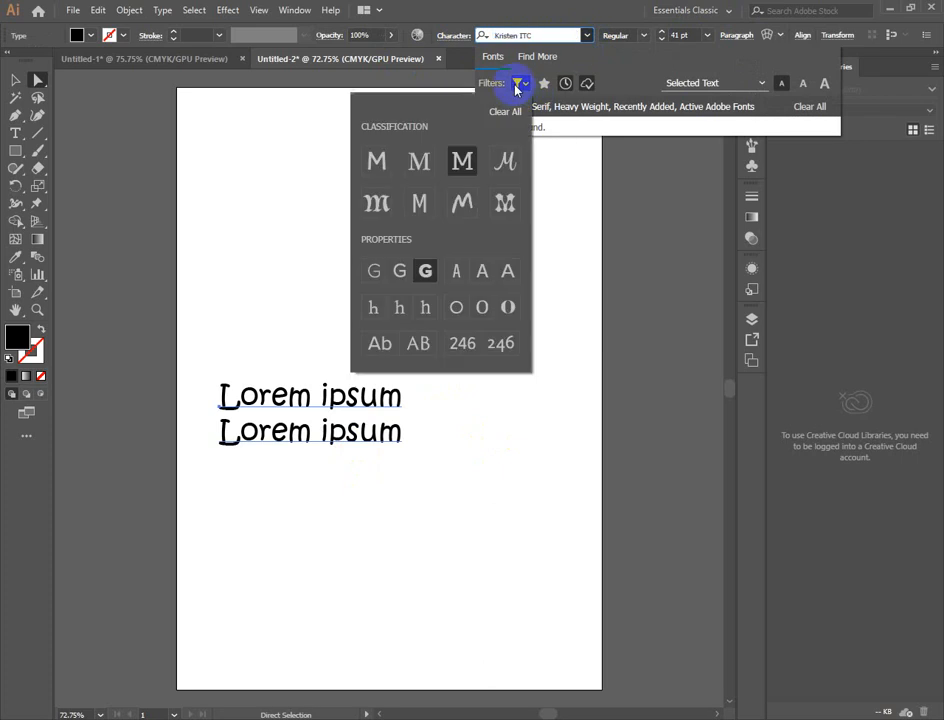
pyautogui.click(376, 160)
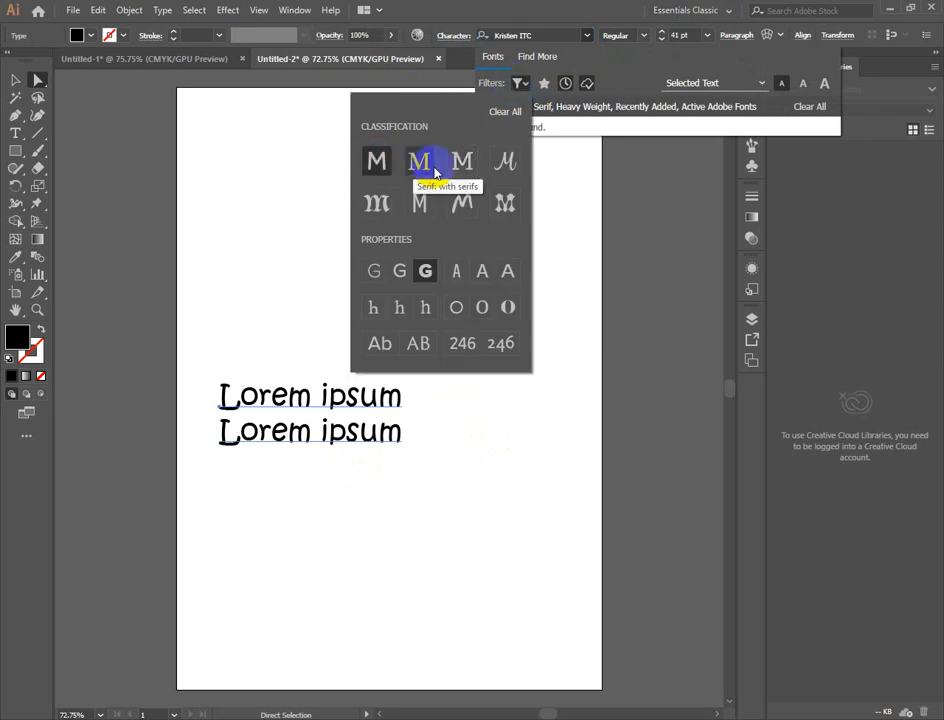
pyautogui.click(493, 120)
pyautogui.click(581, 259)
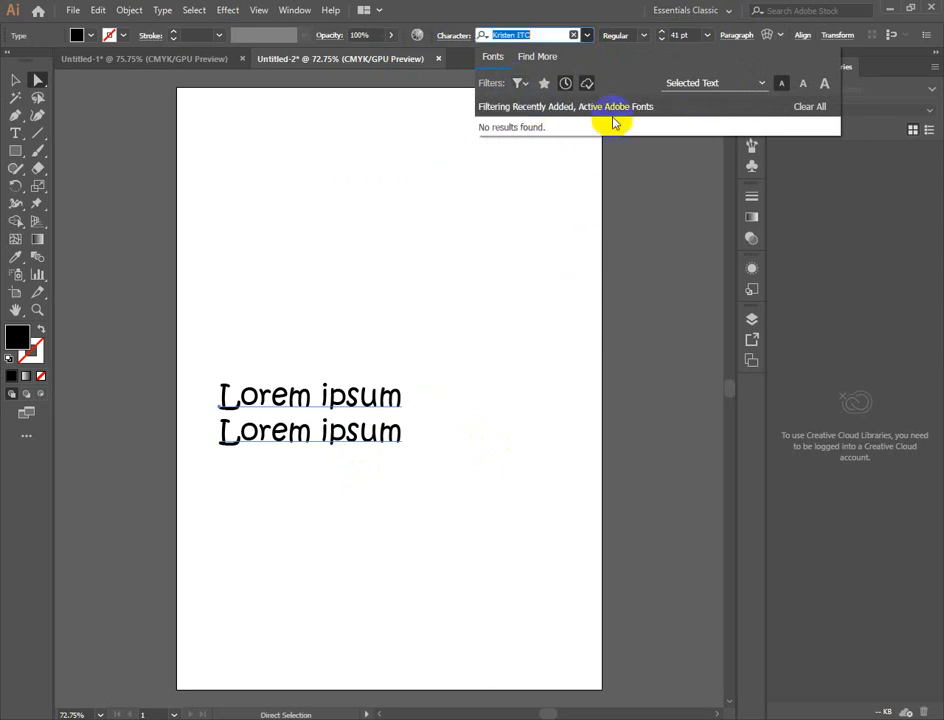
pyautogui.click(535, 267)
pyautogui.click(341, 394)
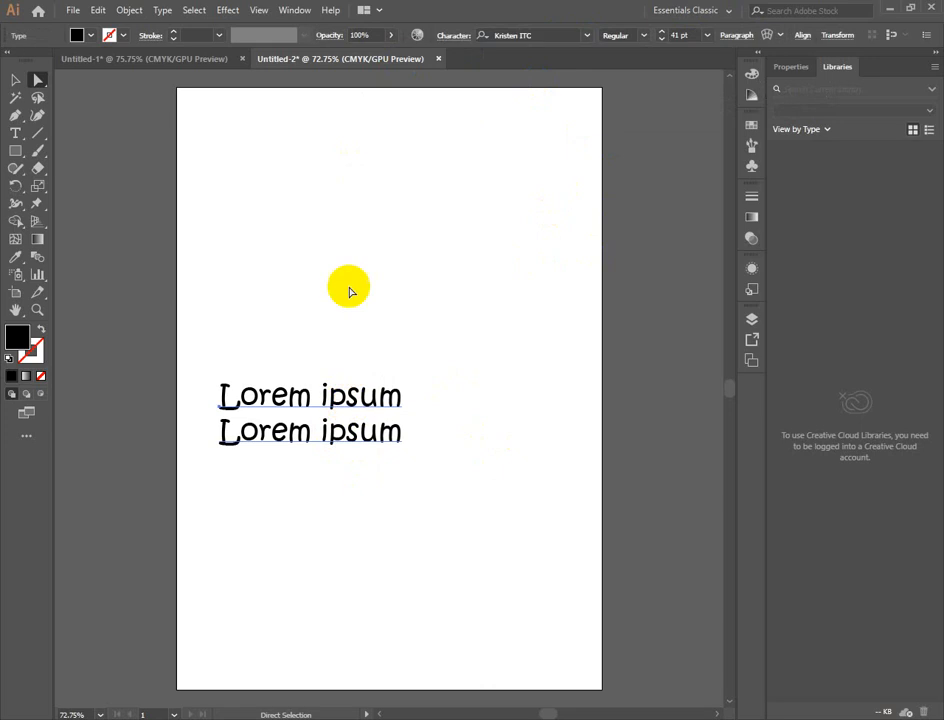
# - Clear the remaining font filters and set the two-line text's font to Myriad Pro
pyautogui.click(587, 35)
pyautogui.click(587, 35)
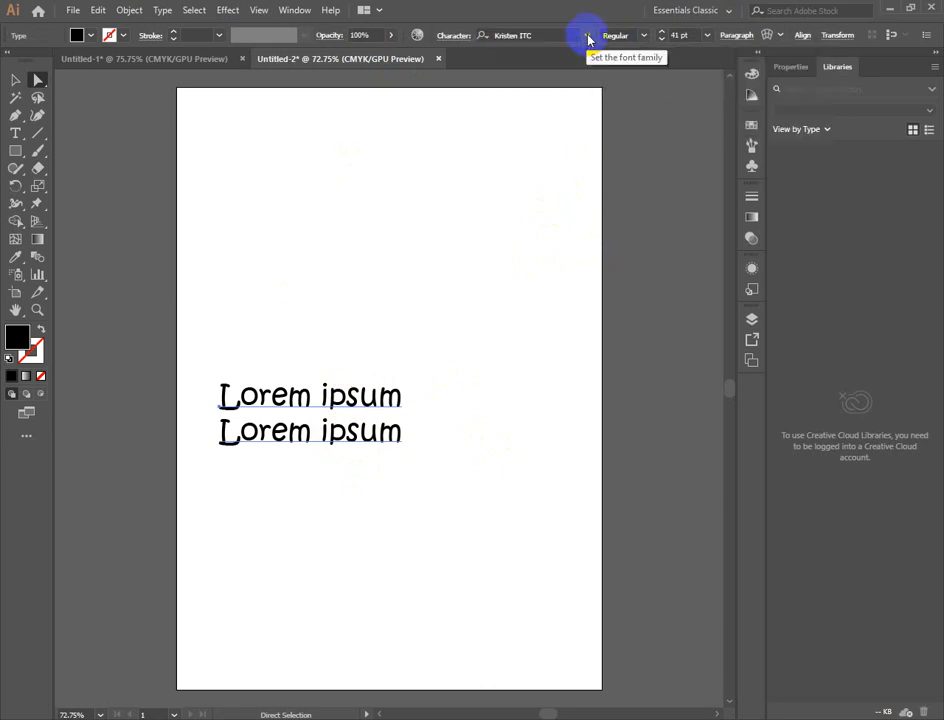
pyautogui.click(587, 35)
pyautogui.click(807, 106)
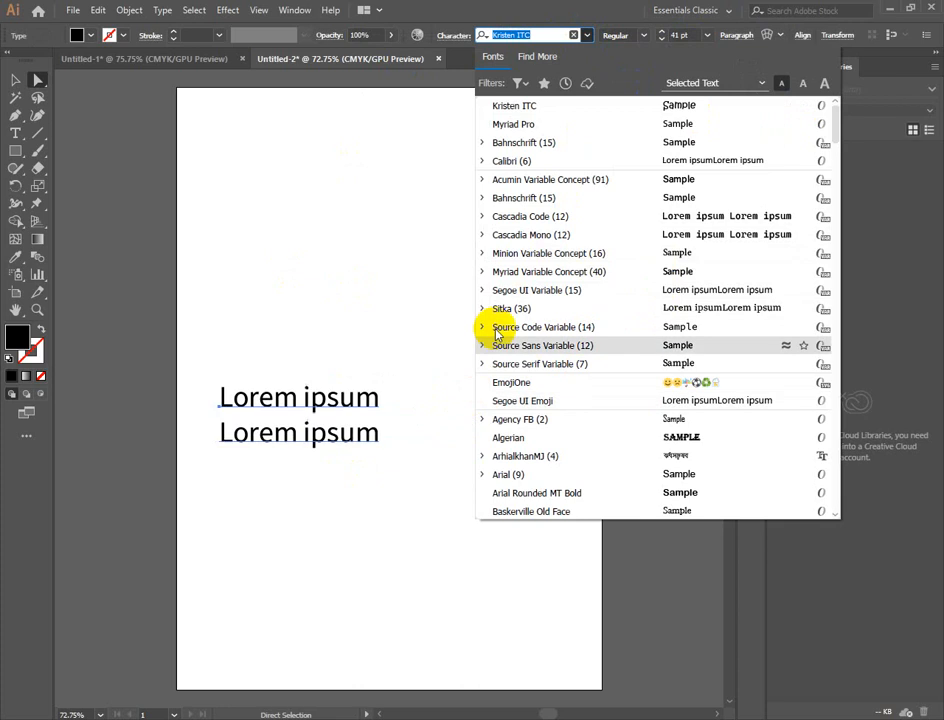
pyautogui.click(534, 125)
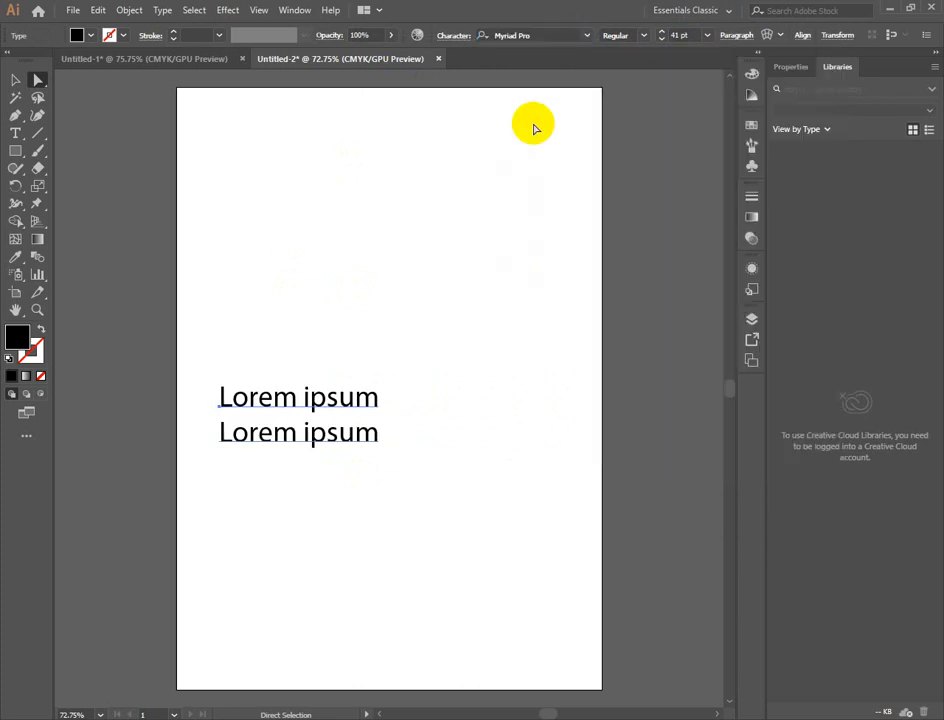
# - Move the two-line text toward the horizontal centre of the artboard and open its Character settings
pyautogui.click(337, 259)
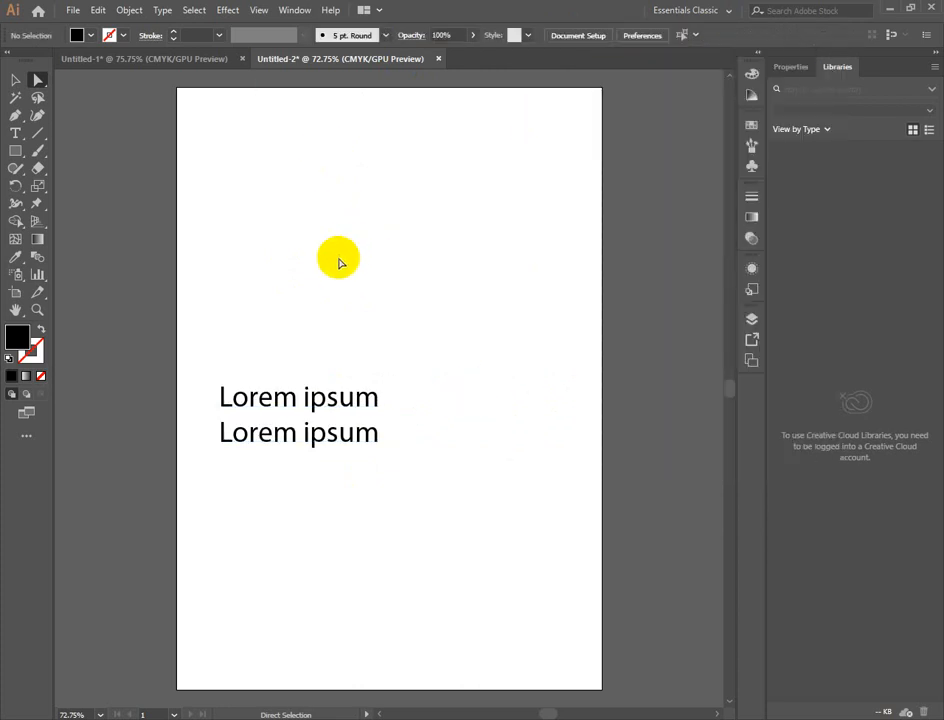
pyautogui.moveTo(308, 403); pyautogui.dragTo(376, 420)
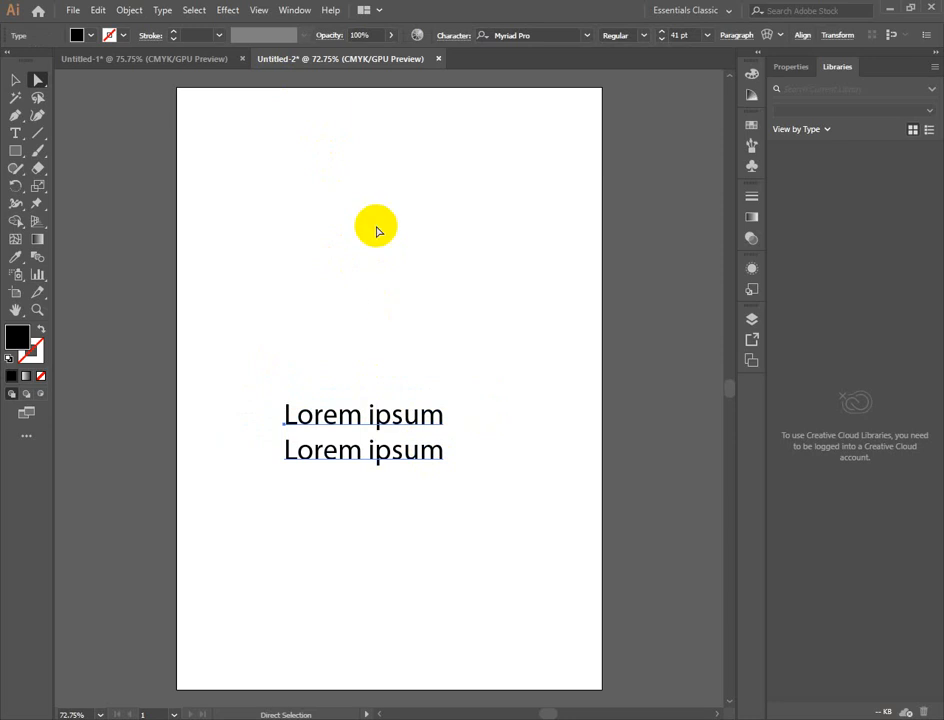
pyautogui.click(462, 42)
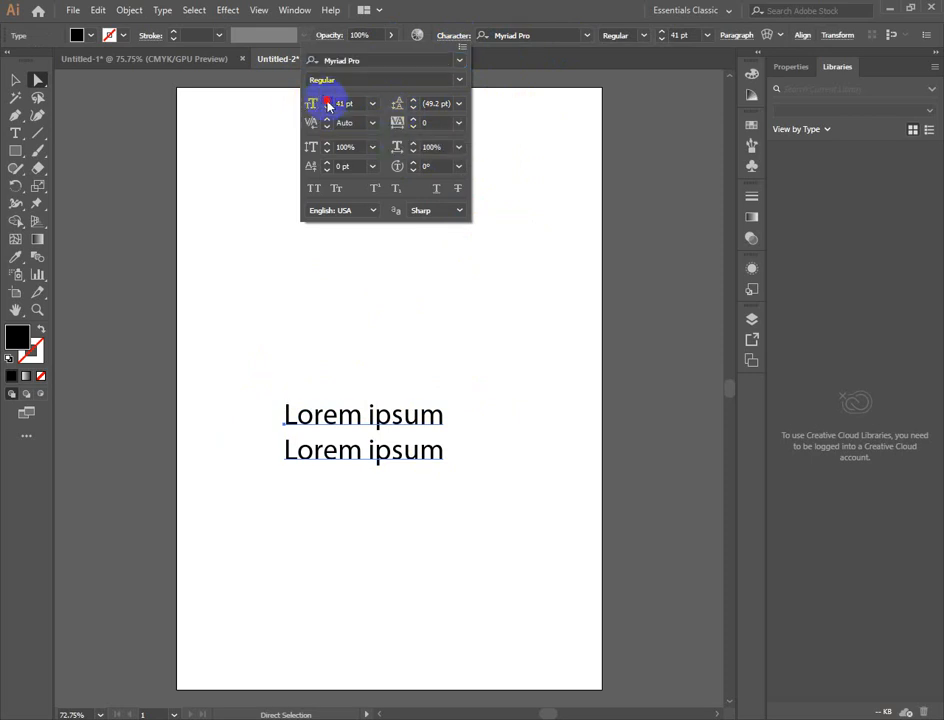
# - Increase the two-line text's font size to 43 pt
pyautogui.click(326, 100)
pyautogui.click(326, 100)
pyautogui.click(326, 100)
pyautogui.click(326, 100)
pyautogui.click(329, 107)
pyautogui.click(329, 107)
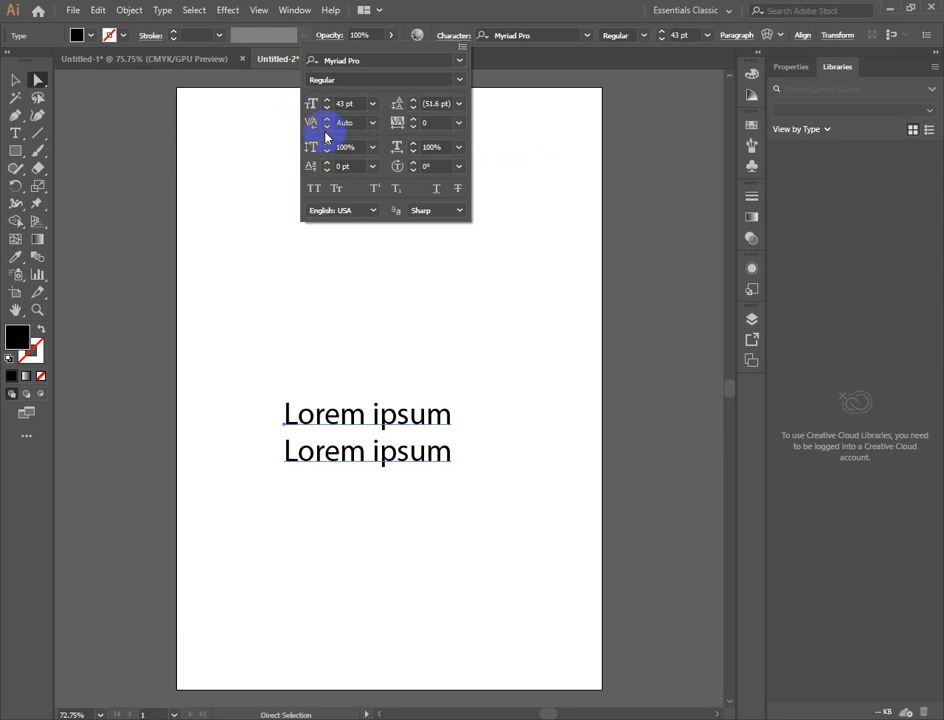
# - Try to increase the kerning of the whole two-line text in its Character settings
pyautogui.hotkey('ctrl', '+')
pyautogui.hotkey('ctrl', '+')
pyautogui.hotkey('ctrl', '+')
pyautogui.hotkey('ctrl', '+')
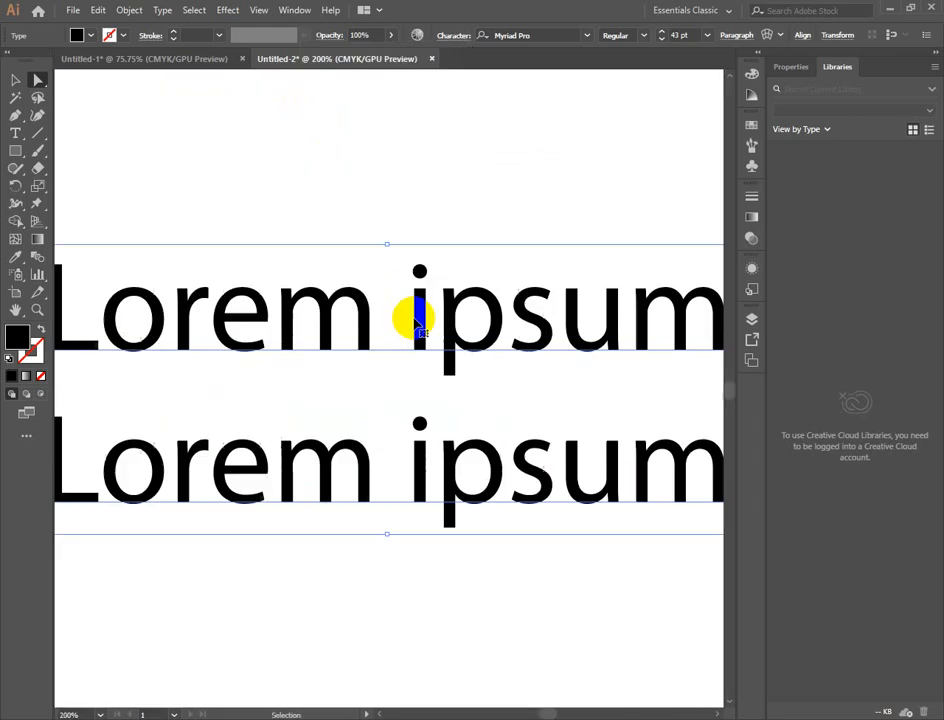
pyautogui.hotkey('ctrl', '-')
pyautogui.press('a')
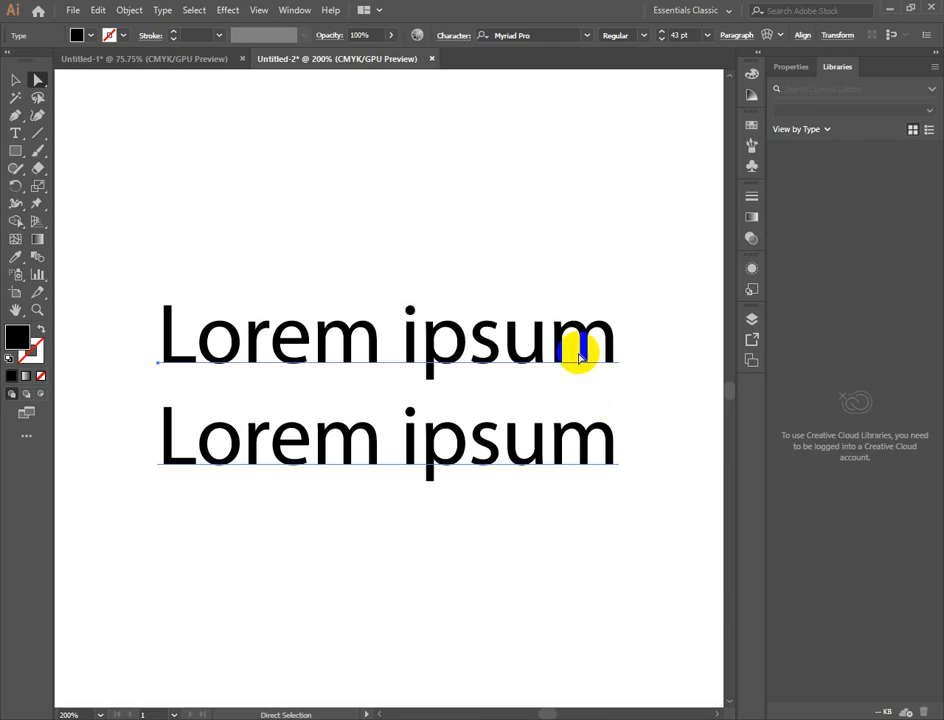
pyautogui.scroll(1, 430, 400)
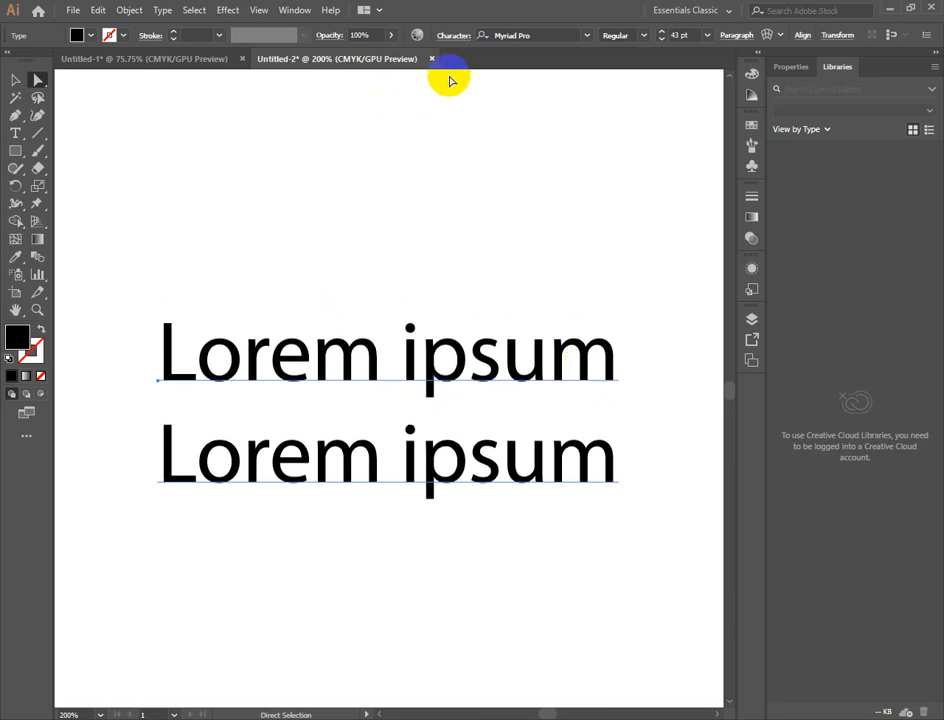
pyautogui.click(454, 35)
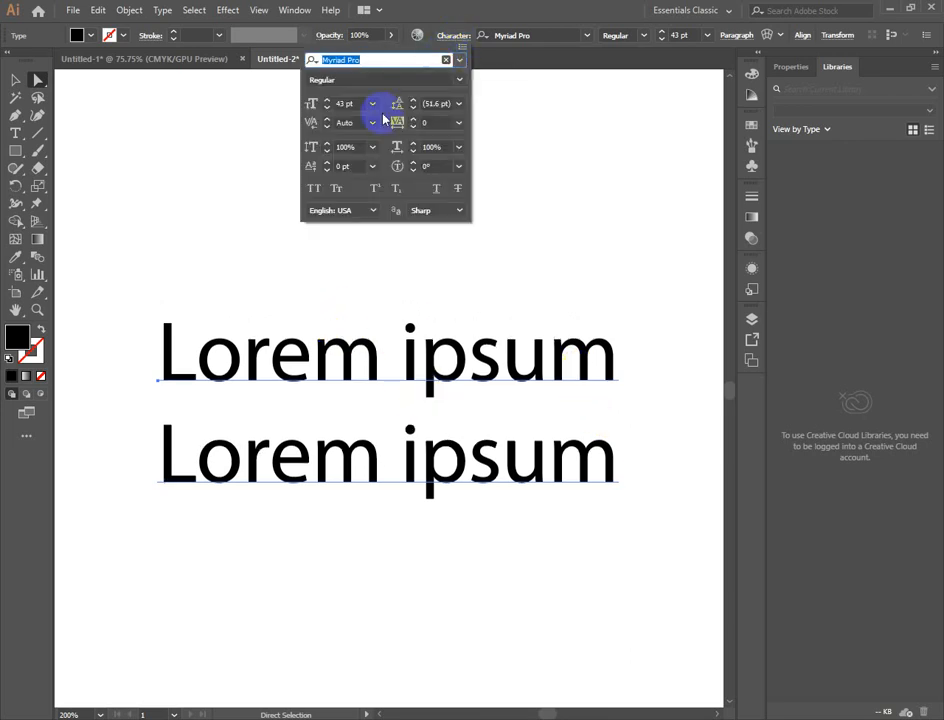
pyautogui.click(327, 122)
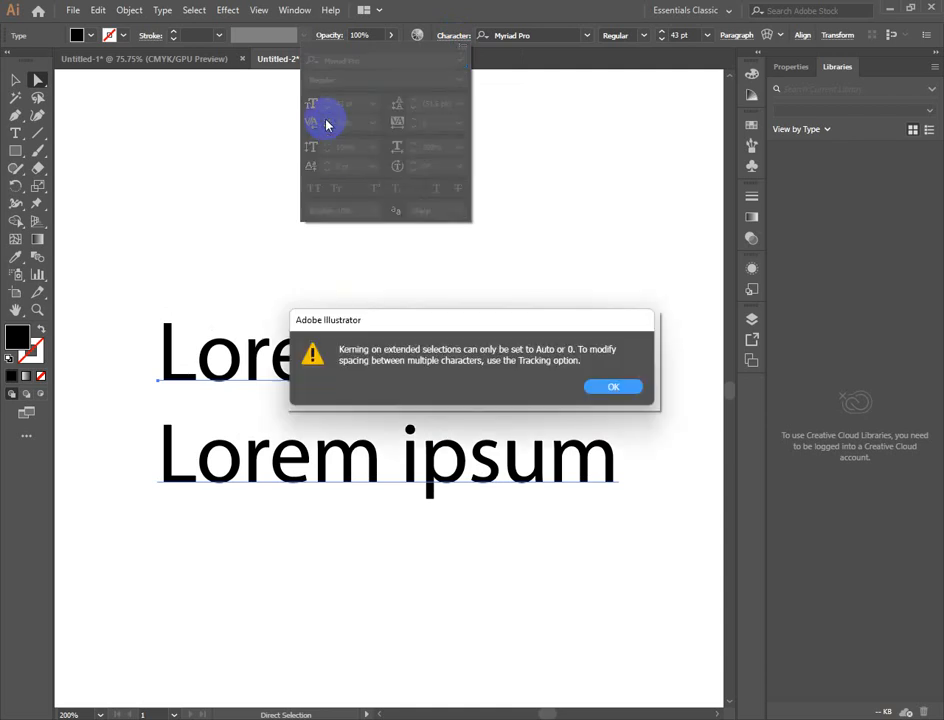
pyautogui.click(613, 386)
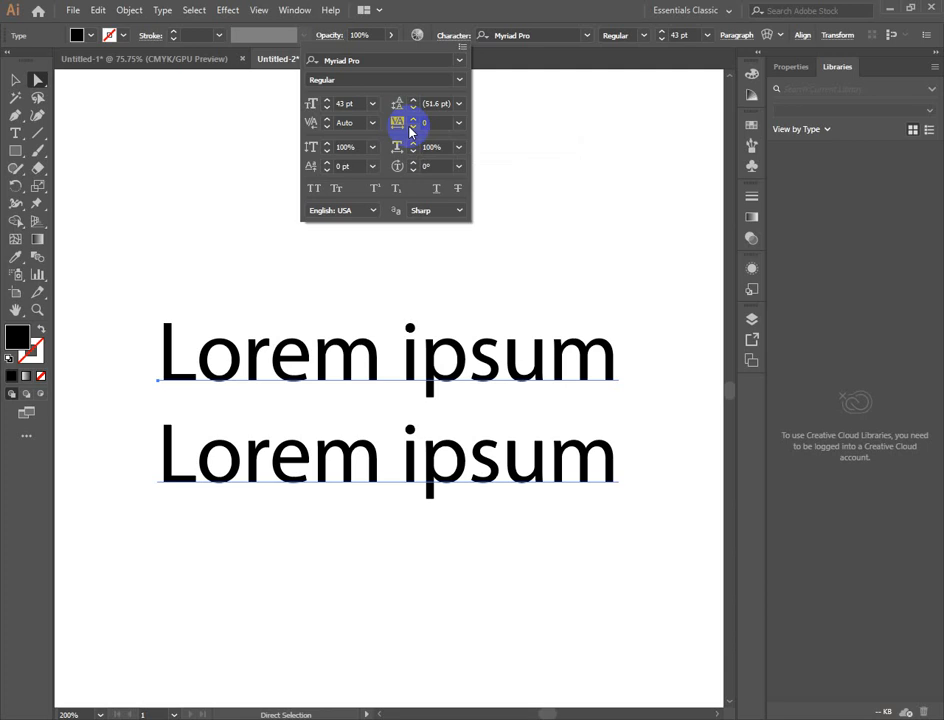
# - Increase the tracking of the two-line text to 12
pyautogui.click(415, 120)
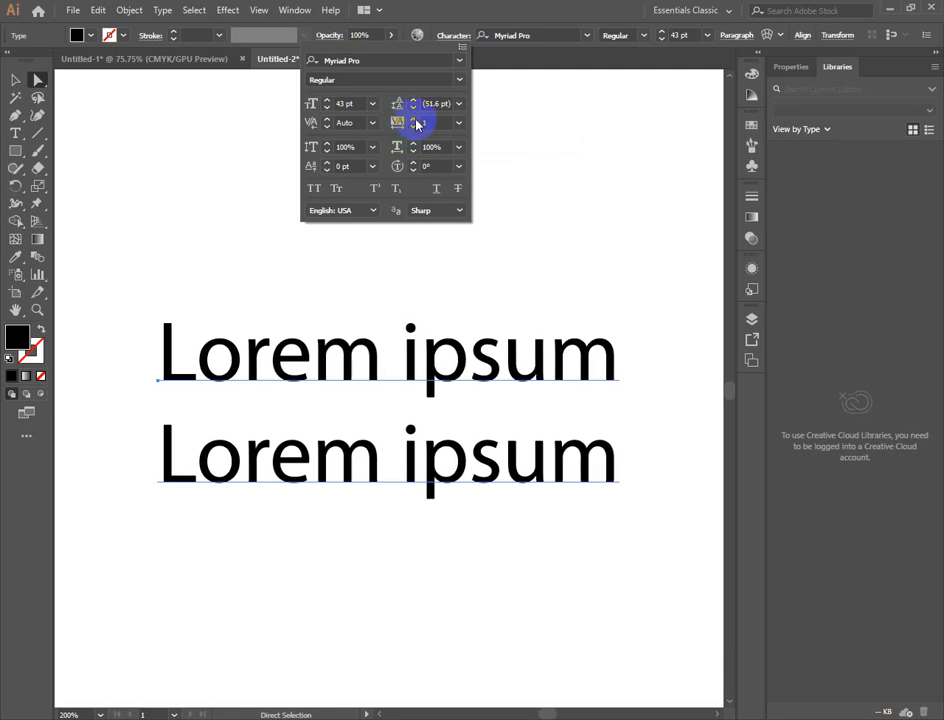
pyautogui.click(415, 120)
pyautogui.click(415, 120)
pyautogui.click(415, 120)
pyautogui.click(415, 120)
pyautogui.click(415, 120)
pyautogui.click(414, 119)
pyautogui.click(414, 119)
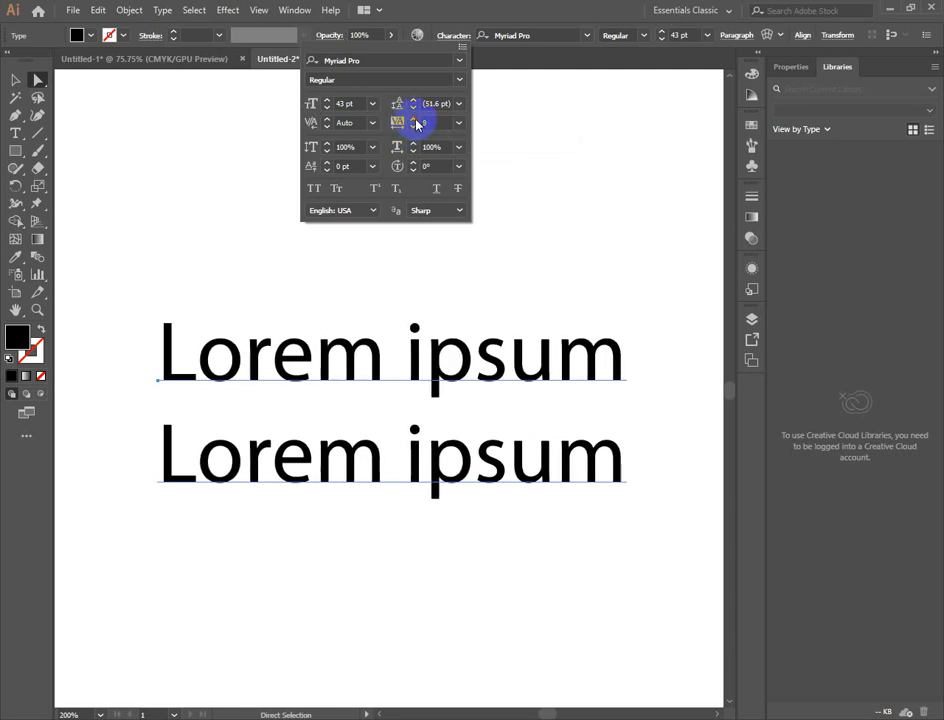
pyautogui.click(414, 119)
pyautogui.click(414, 119)
pyautogui.click(414, 119)
pyautogui.click(414, 119)
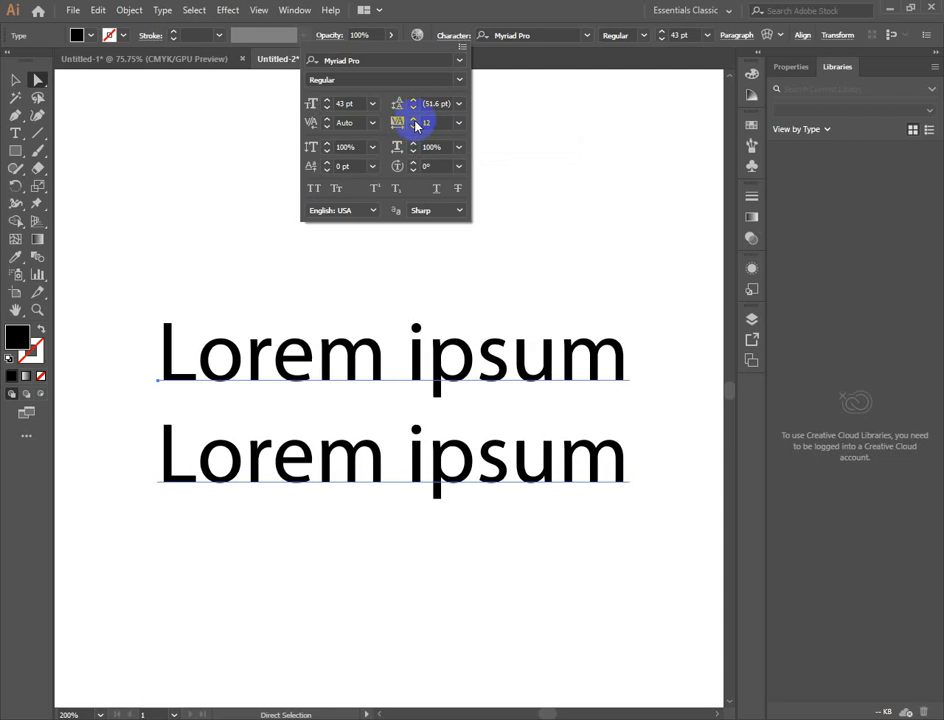
# - Bring the tracking of the two-line text back down to 0
pyautogui.click(414, 127)
pyautogui.click(414, 127)
pyautogui.click(414, 127)
pyautogui.click(414, 127)
pyautogui.click(414, 127)
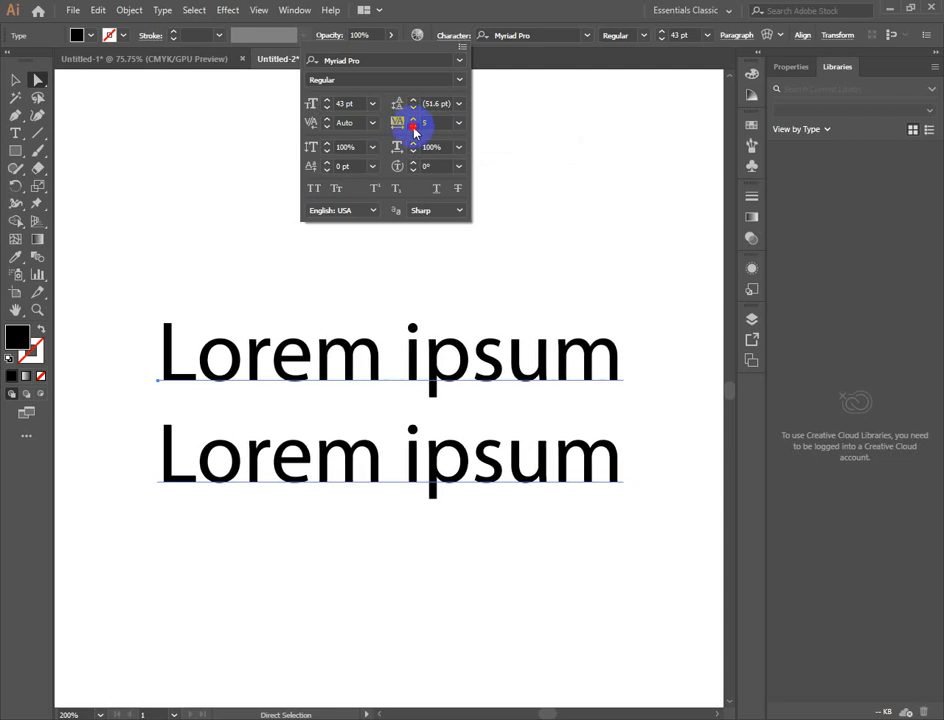
pyautogui.click(414, 127)
pyautogui.click(414, 127)
pyautogui.click(414, 127)
pyautogui.click(414, 127)
pyautogui.click(414, 127)
pyautogui.click(414, 127)
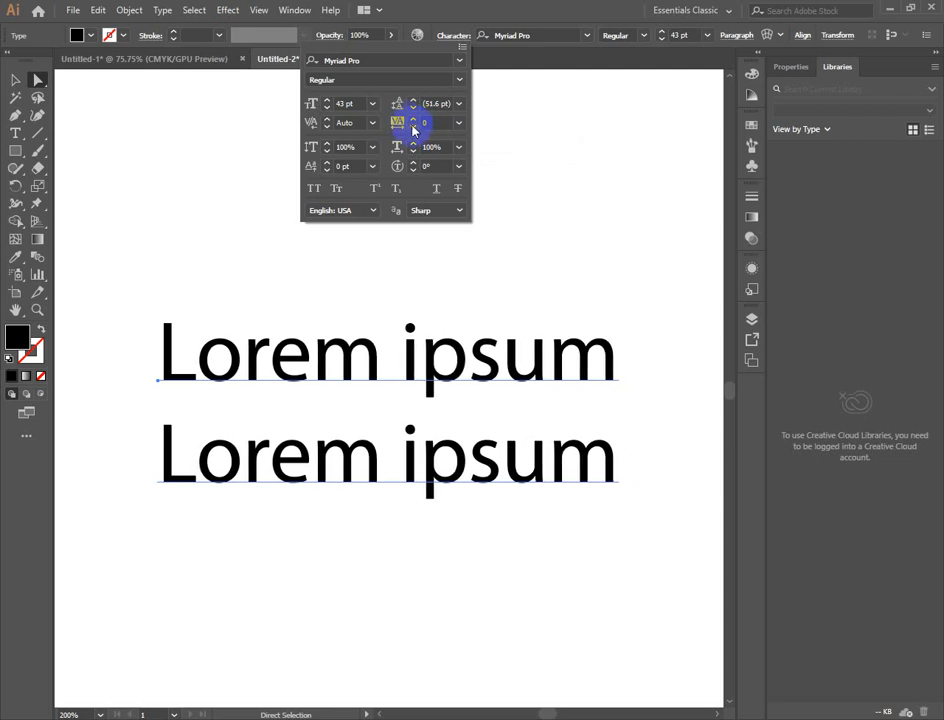
pyautogui.click(414, 119)
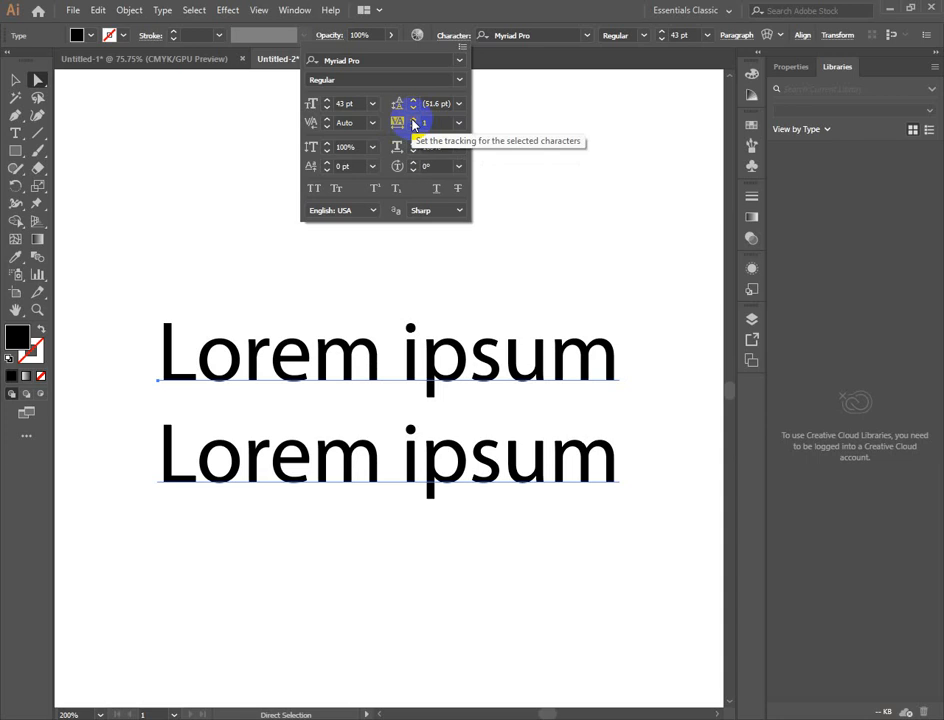
pyautogui.click(414, 129)
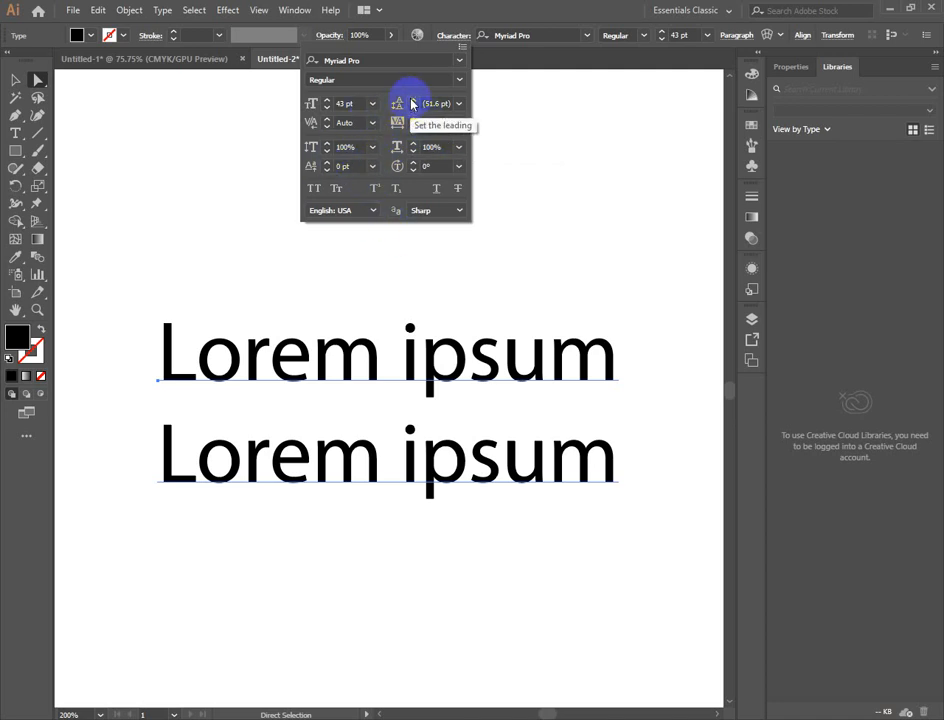
# - Increase the leading between the two text lines to 61 pt
pyautogui.click(414, 101)
pyautogui.click(414, 101)
pyautogui.click(414, 101)
pyautogui.click(414, 101)
pyautogui.click(414, 101)
pyautogui.click(414, 101)
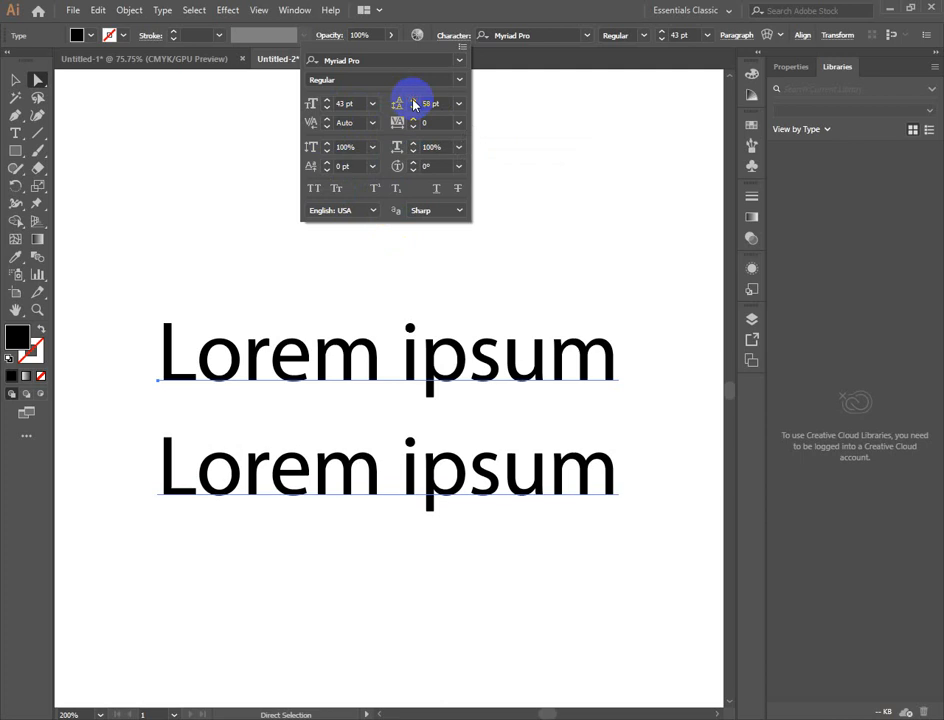
pyautogui.click(414, 101)
pyautogui.click(414, 101)
pyautogui.click(414, 101)
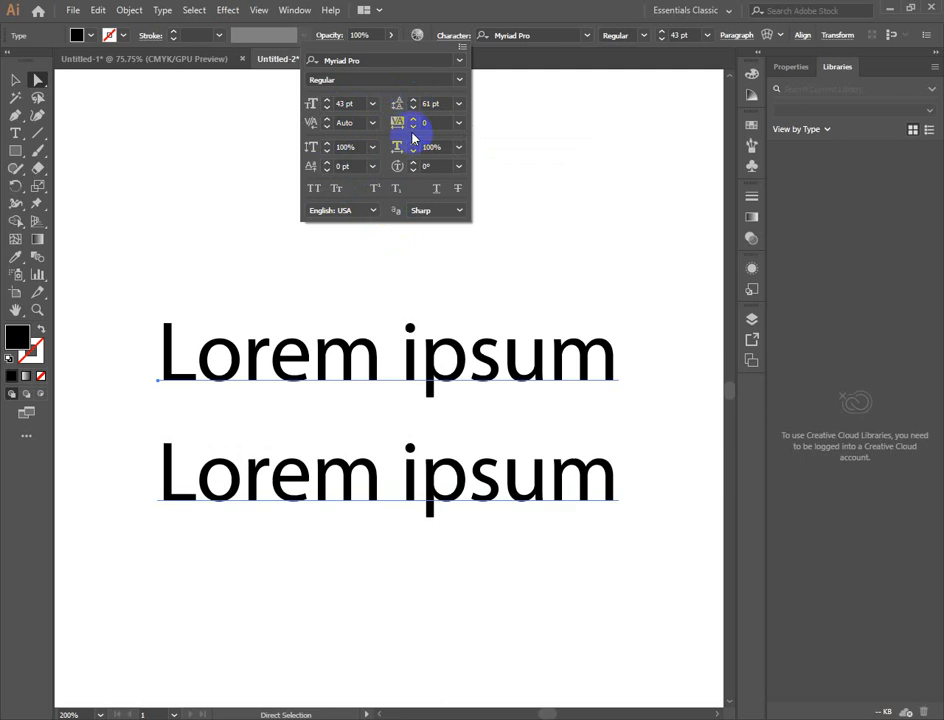
# - Widen the letter spacing of the two-line text by raising its tracking to 55
pyautogui.click(414, 119)
pyautogui.click(414, 119)
pyautogui.click(414, 119)
pyautogui.click(414, 119)
pyautogui.click(414, 119)
pyautogui.click(414, 119)
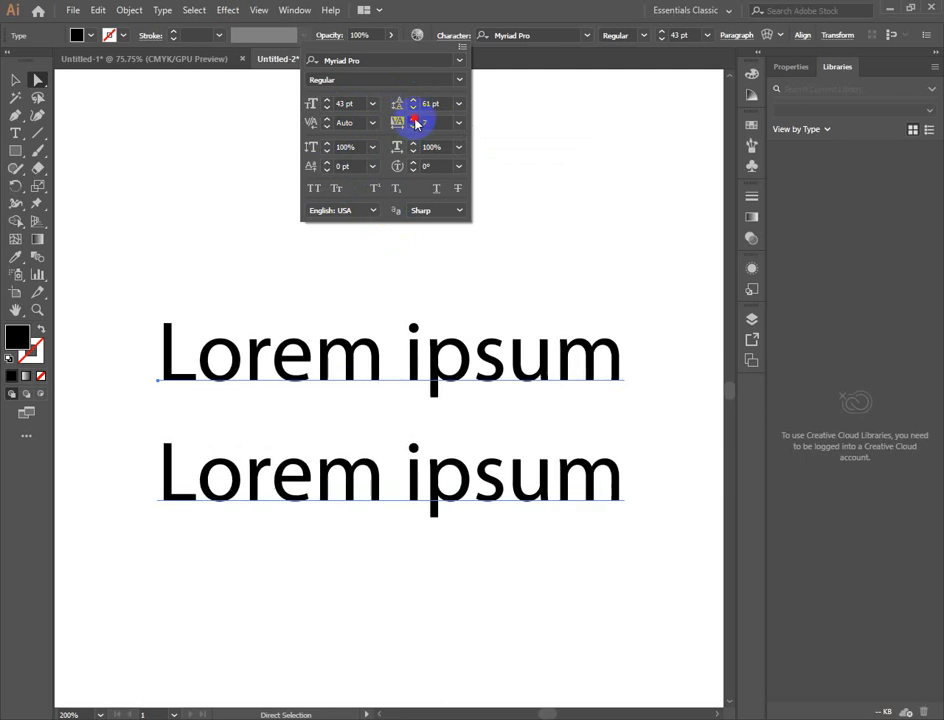
pyautogui.click(414, 119)
pyautogui.click(414, 119)
pyautogui.click(414, 119)
pyautogui.click(414, 119)
pyautogui.click(414, 119)
pyautogui.click(414, 119)
pyautogui.click(414, 119)
pyautogui.click(414, 119)
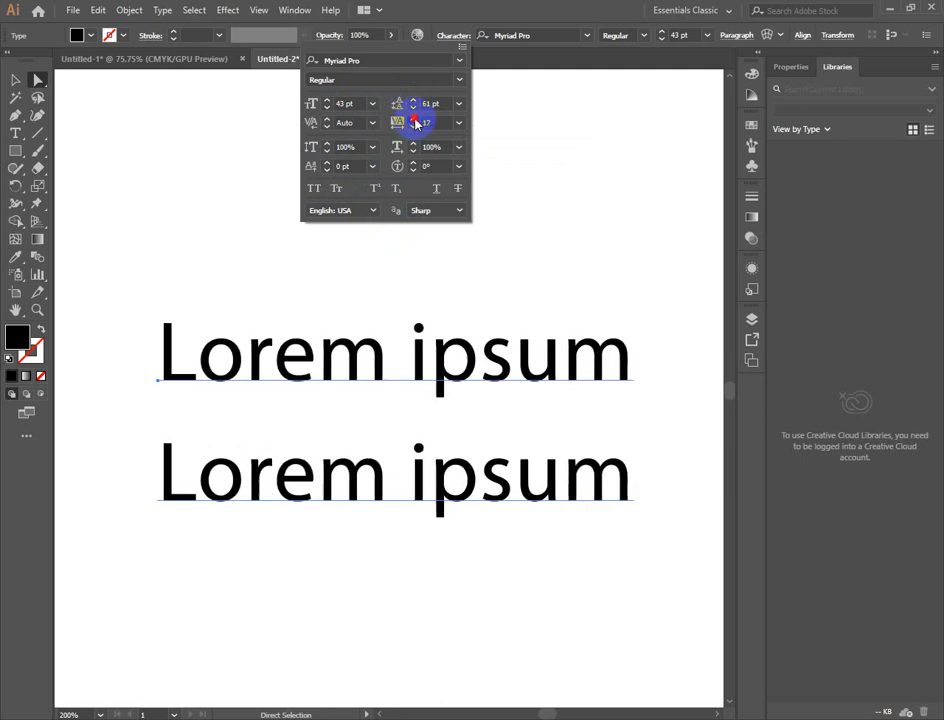
pyautogui.click(414, 119)
pyautogui.click(414, 119)
pyautogui.click(414, 119)
pyautogui.click(414, 119)
pyautogui.click(414, 119)
pyautogui.click(414, 119)
pyautogui.click(414, 119)
pyautogui.click(414, 119)
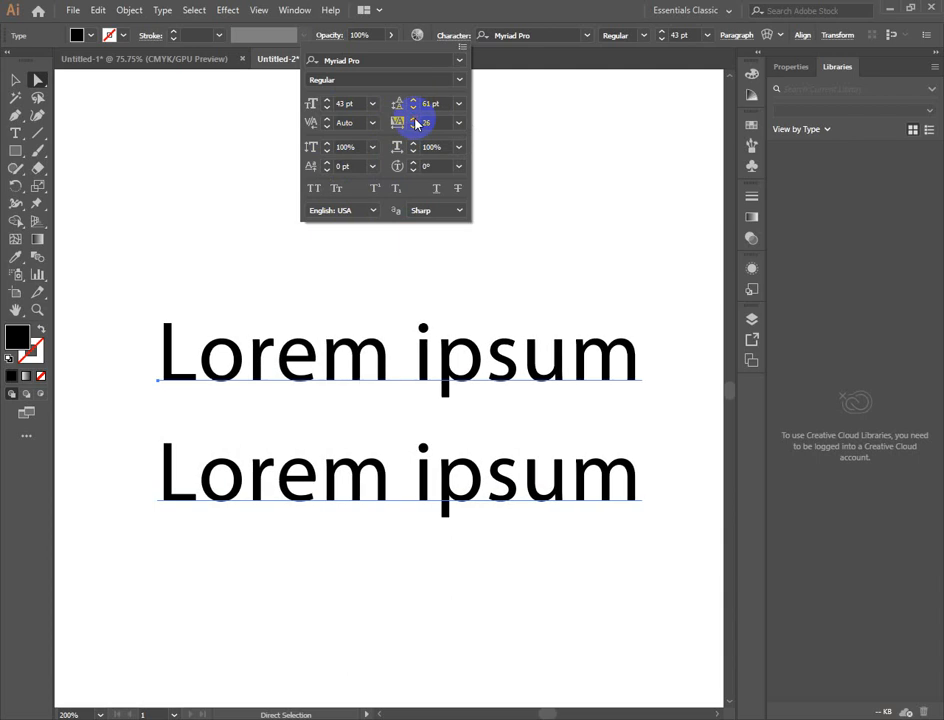
pyautogui.click(414, 119)
pyautogui.click(414, 119)
pyautogui.click(414, 119)
pyautogui.click(414, 119)
pyautogui.click(414, 119)
pyautogui.click(414, 119)
pyautogui.click(414, 119)
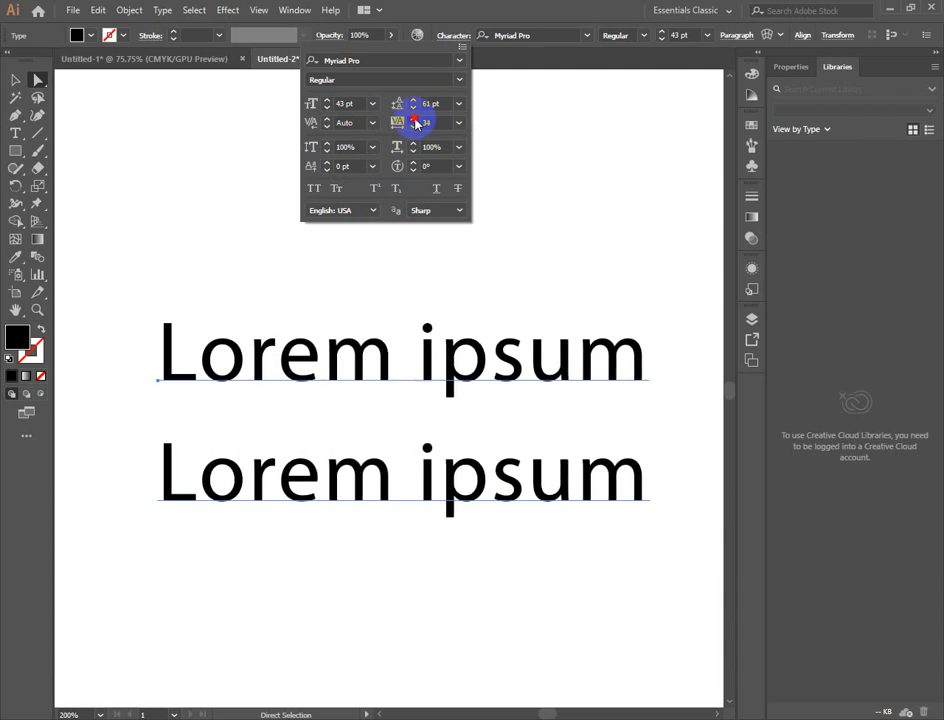
pyautogui.click(414, 119)
pyautogui.click(414, 119)
pyautogui.click(414, 119)
pyautogui.click(414, 119)
pyautogui.click(414, 119)
pyautogui.click(414, 119)
pyautogui.click(414, 119)
pyautogui.click(414, 119)
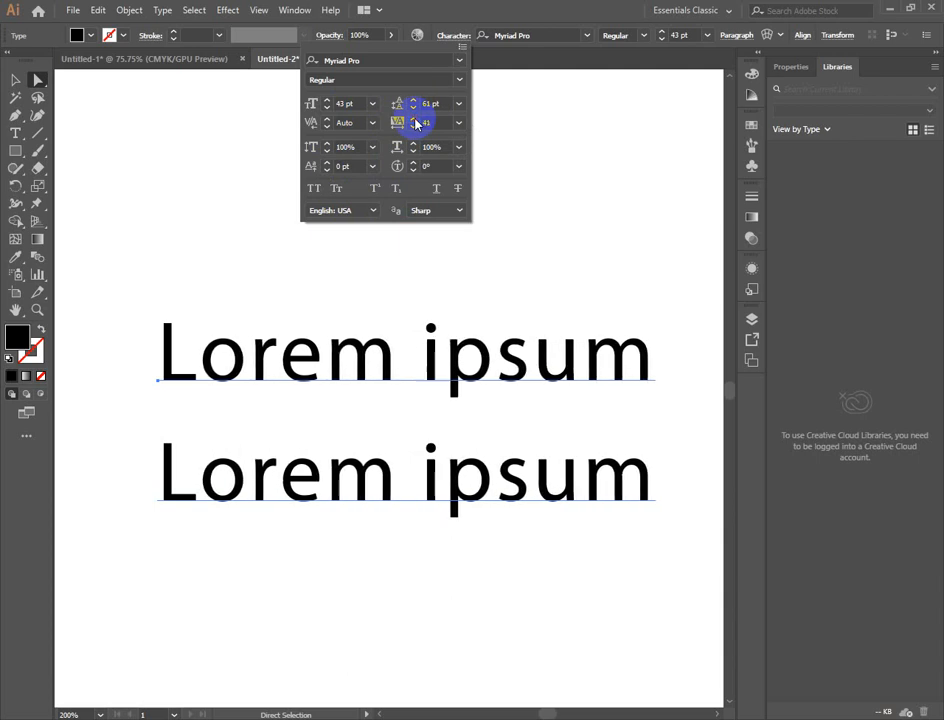
pyautogui.click(414, 119)
pyautogui.click(414, 119)
pyautogui.click(414, 119)
pyautogui.click(414, 119)
pyautogui.click(414, 119)
pyautogui.click(414, 119)
pyautogui.click(414, 119)
pyautogui.click(414, 119)
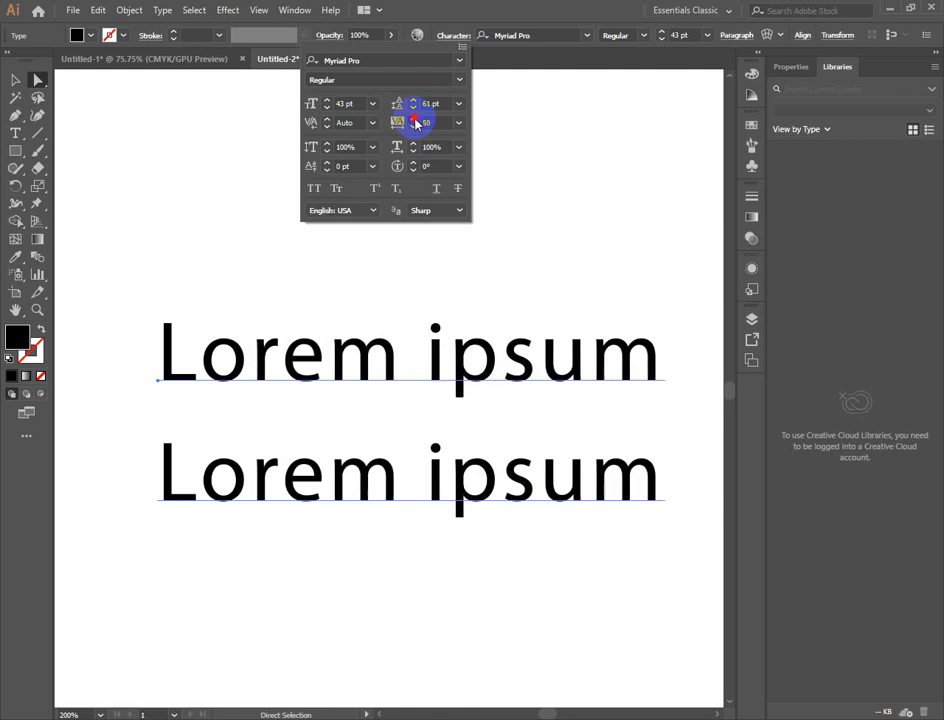
pyautogui.click(414, 119)
pyautogui.click(414, 119)
pyautogui.click(414, 119)
pyautogui.click(414, 119)
pyautogui.click(414, 119)
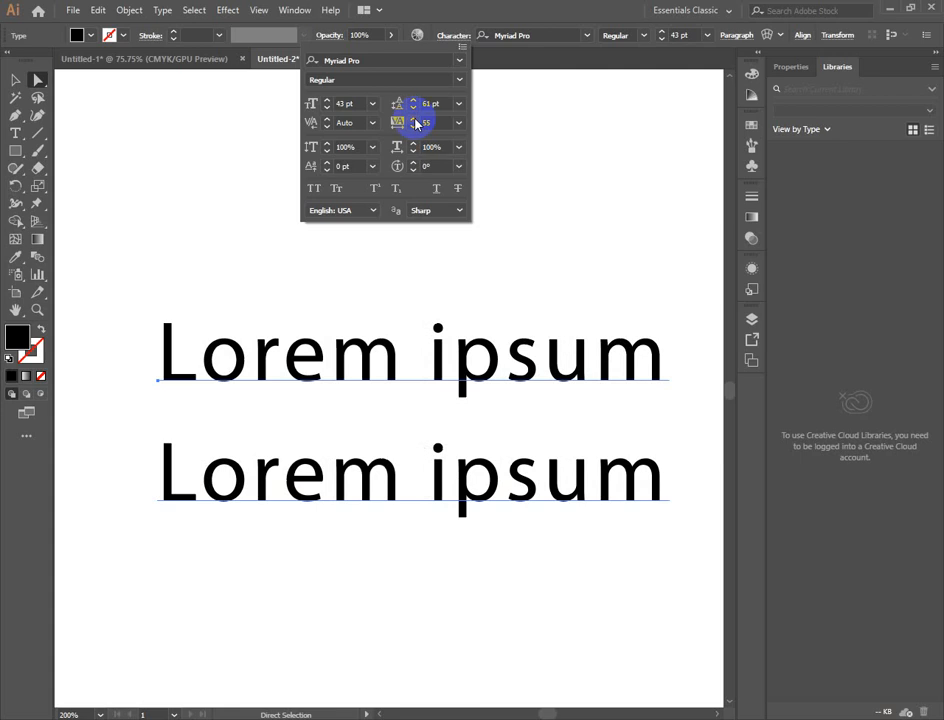
# - Place the text cursor between "L" and "o" in the first line and try to increase the tracking there
pyautogui.click(198, 364)
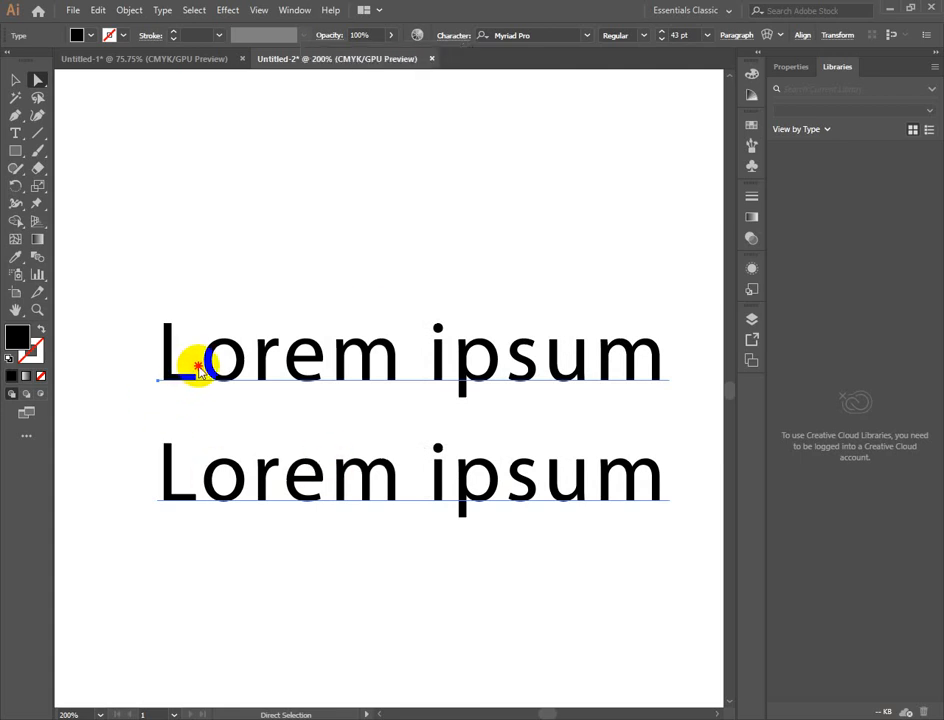
pyautogui.click(15, 133)
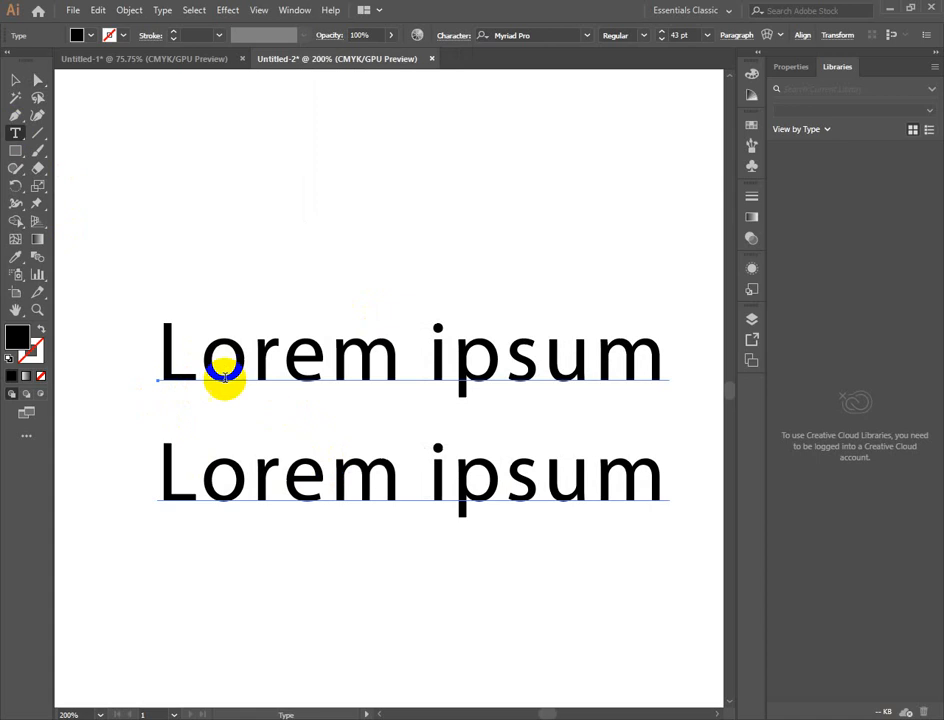
pyautogui.click(197, 365)
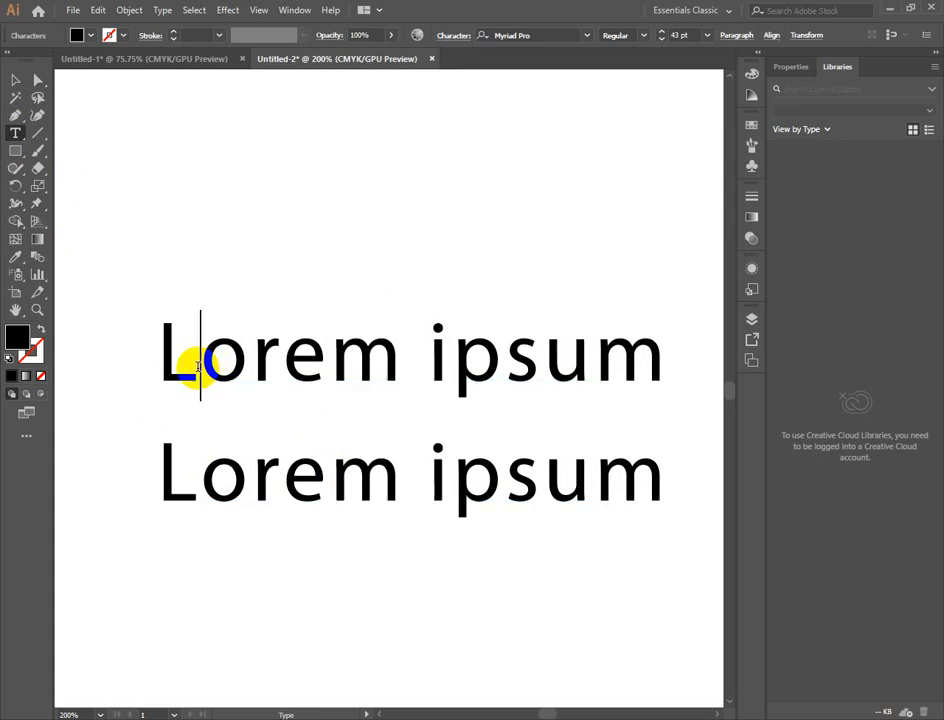
pyautogui.click(453, 35)
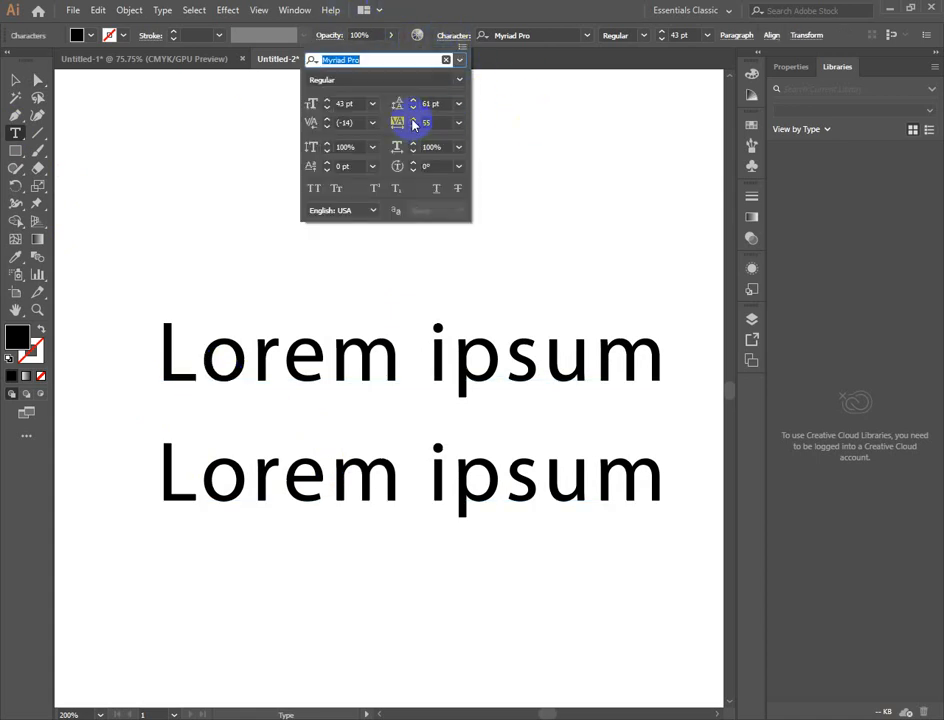
pyautogui.click(413, 119)
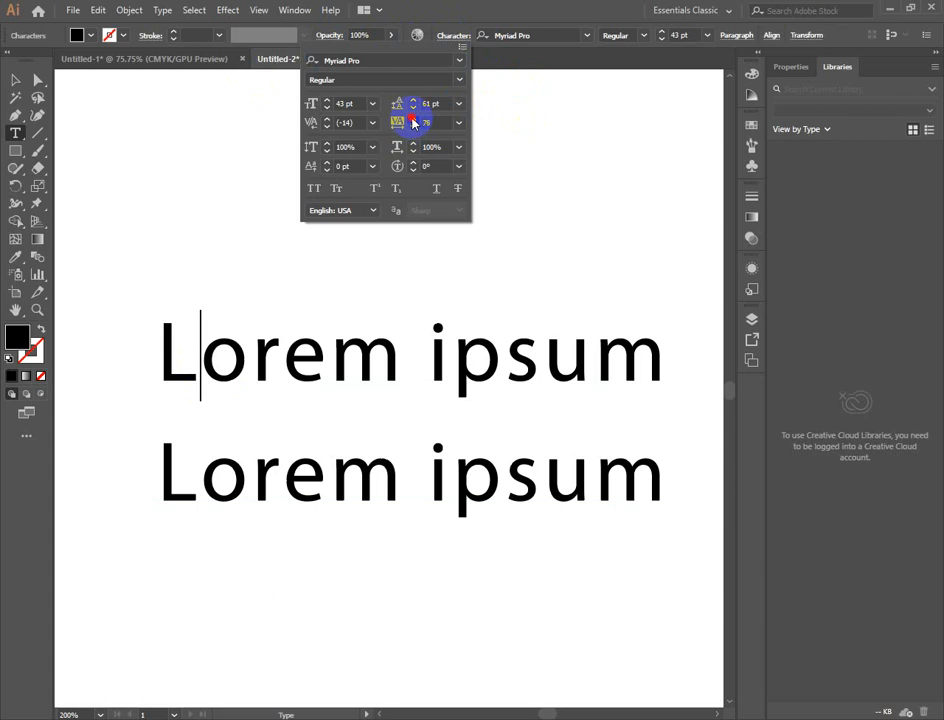
pyautogui.click(413, 118)
pyautogui.click(413, 120)
pyautogui.click(413, 121)
# - Select the letters "Lo" in the first line, try higher tracking values, set their tracking to 20, and reopen the Character settings
pyautogui.click(154, 354)
pyautogui.moveTo(158, 354); pyautogui.dragTo(230, 355)
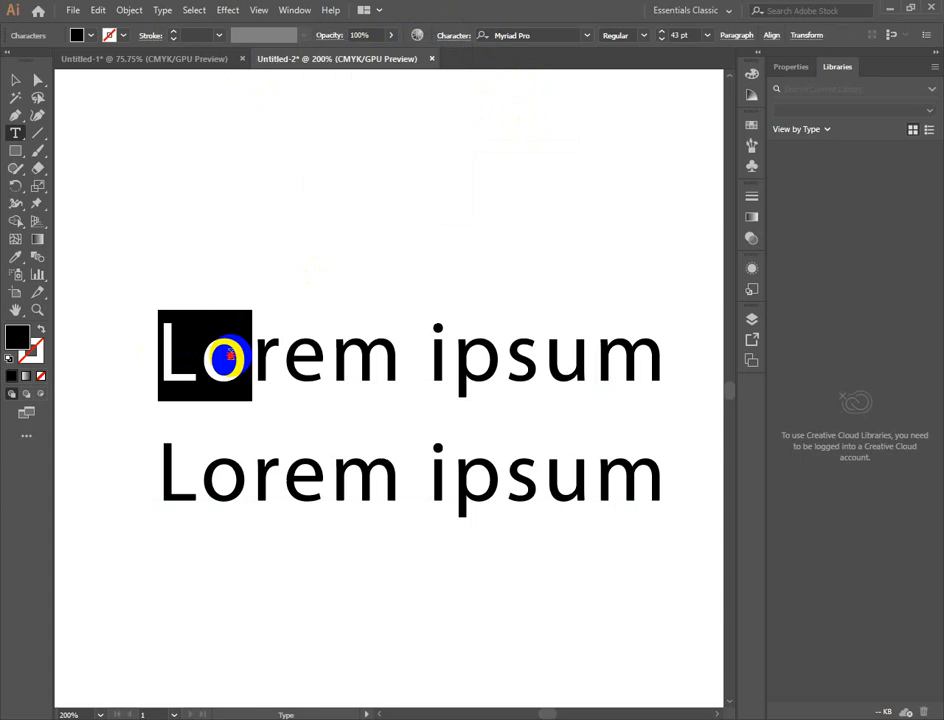
pyautogui.click(448, 38)
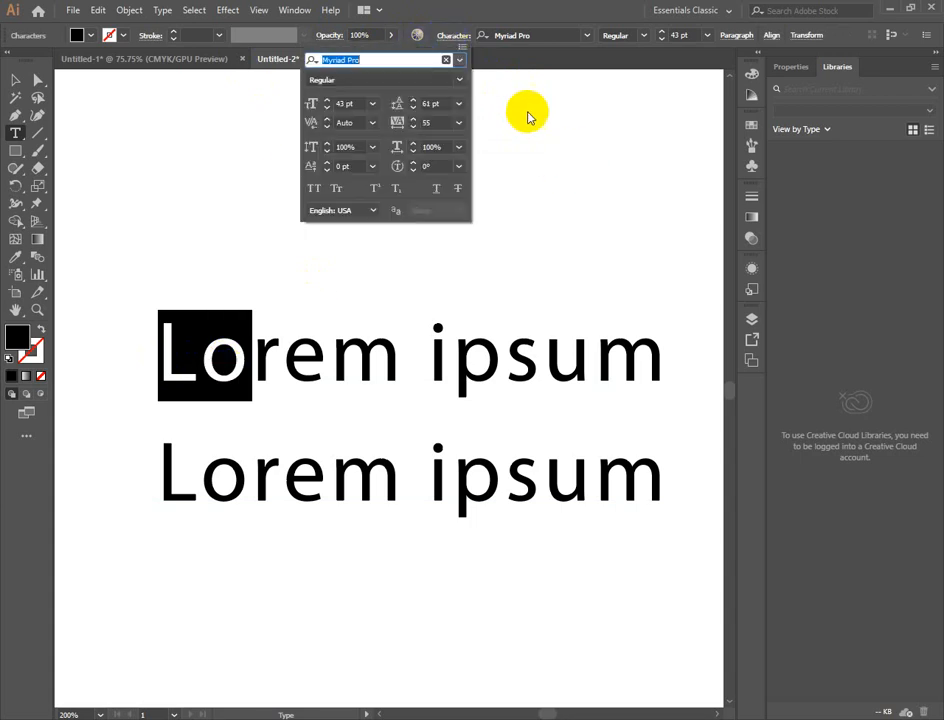
pyautogui.click(414, 120)
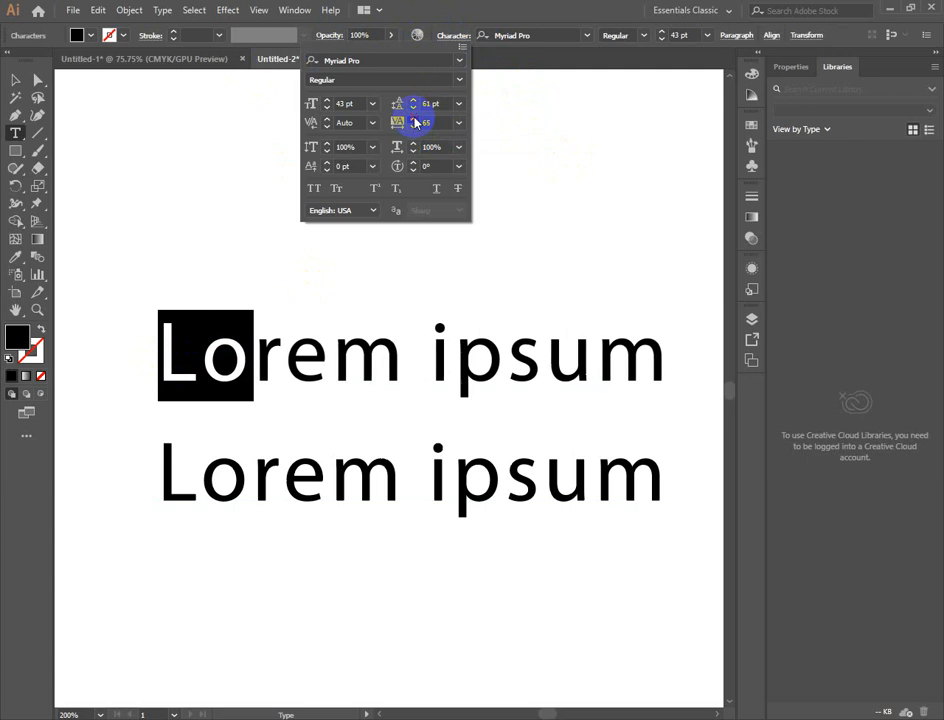
pyautogui.click(414, 120)
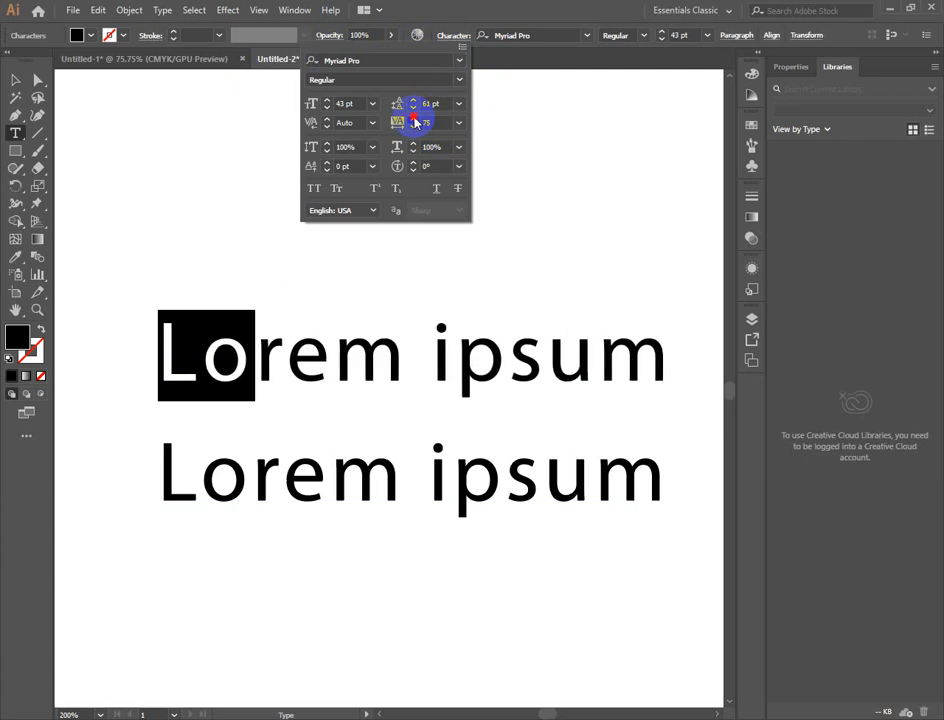
pyautogui.click(414, 120)
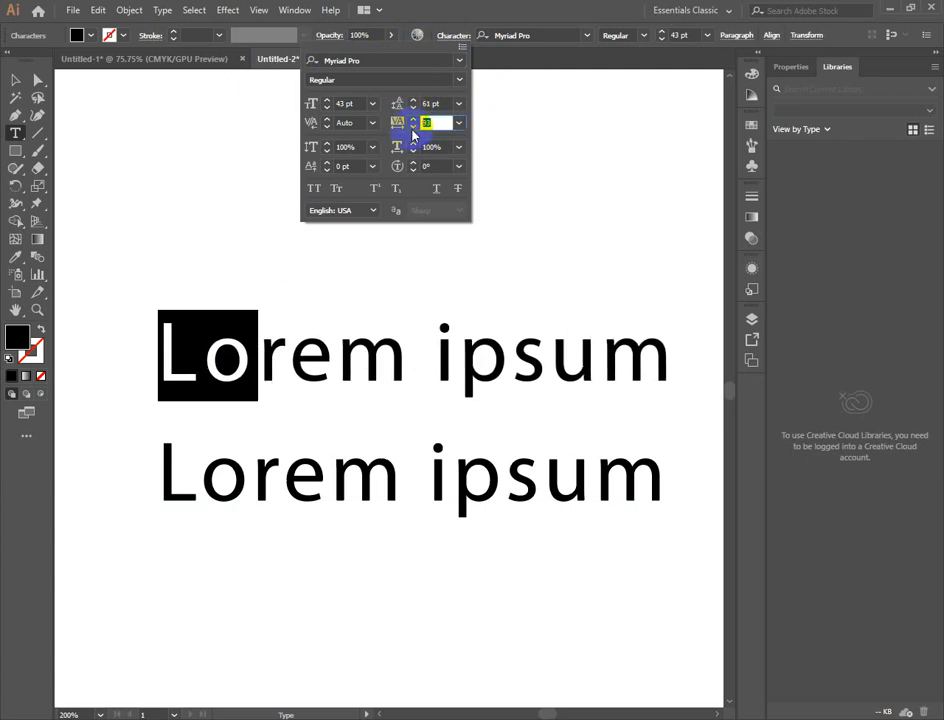
pyautogui.press('Return')
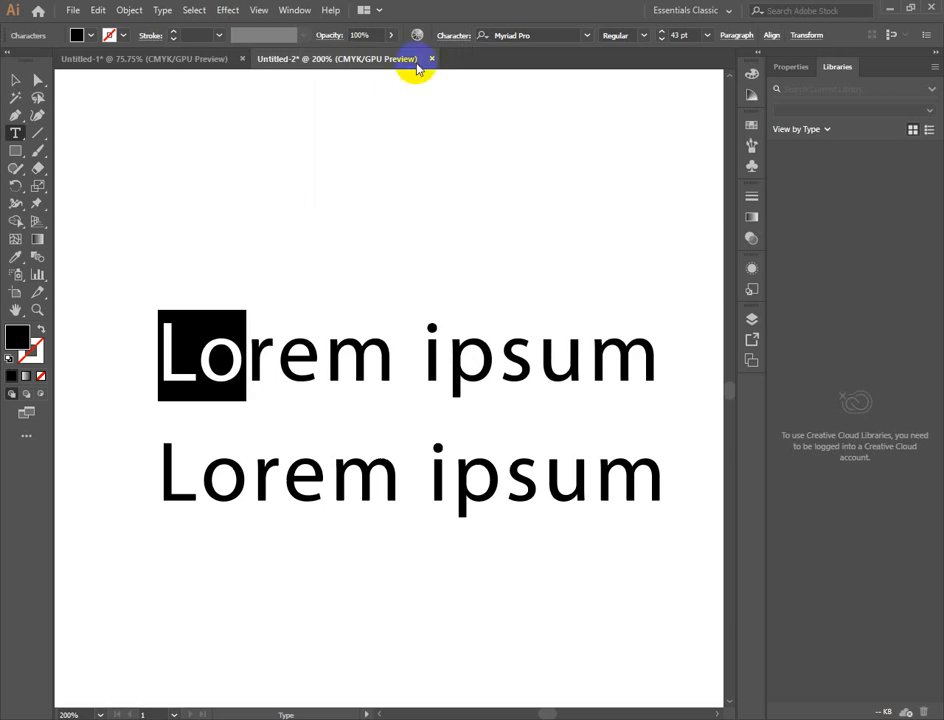
pyautogui.click(455, 37)
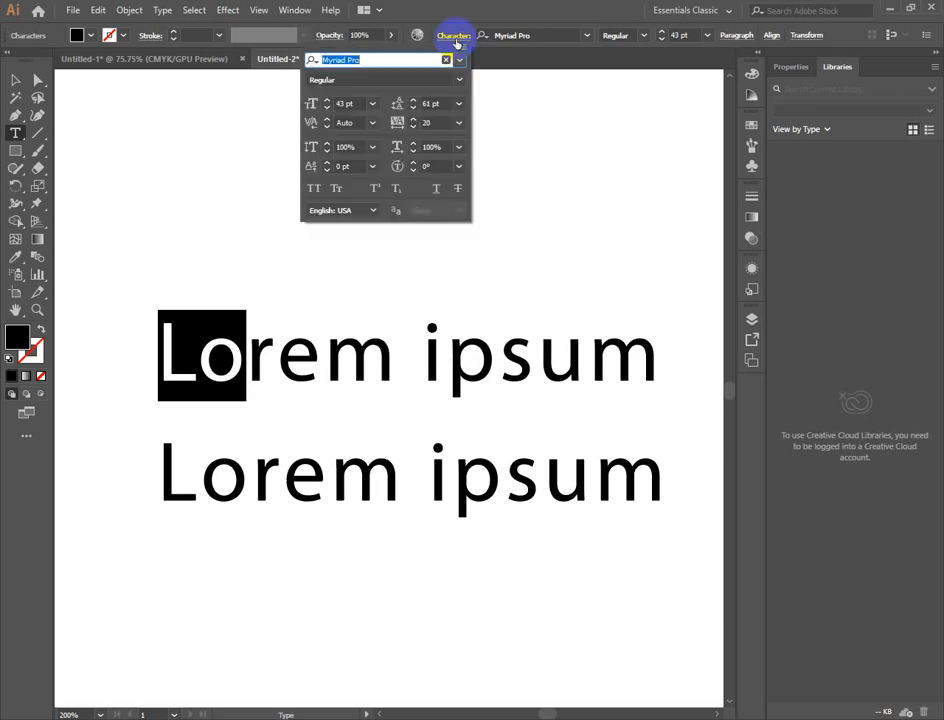
# - Set the tracking of the selected letters "Lo" in the first line to 200
pyautogui.click(432, 122)
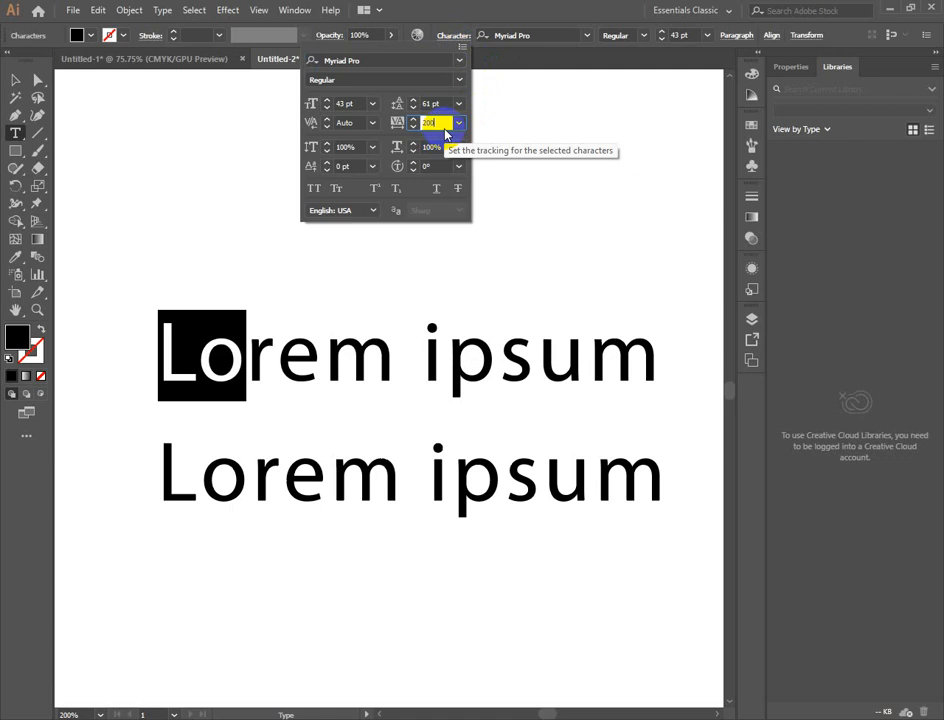
pyautogui.write('200')
pyautogui.press('Return')
pyautogui.click(361, 236)
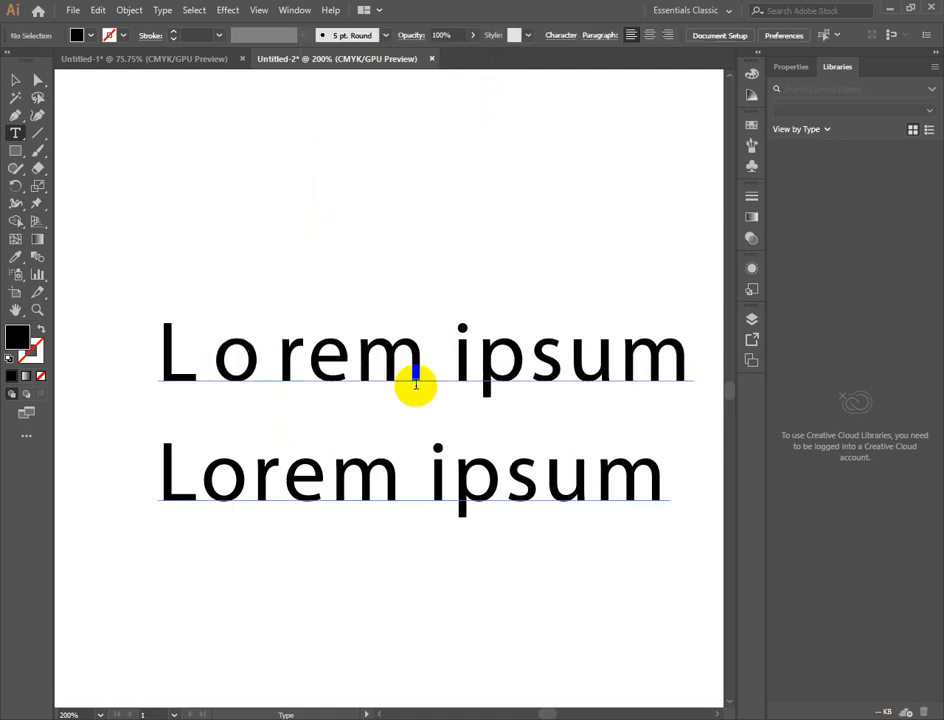
# - Select the whole two-line Lorem ipsum text object and raise its vertical scale to 109%
pyautogui.click(38, 81)
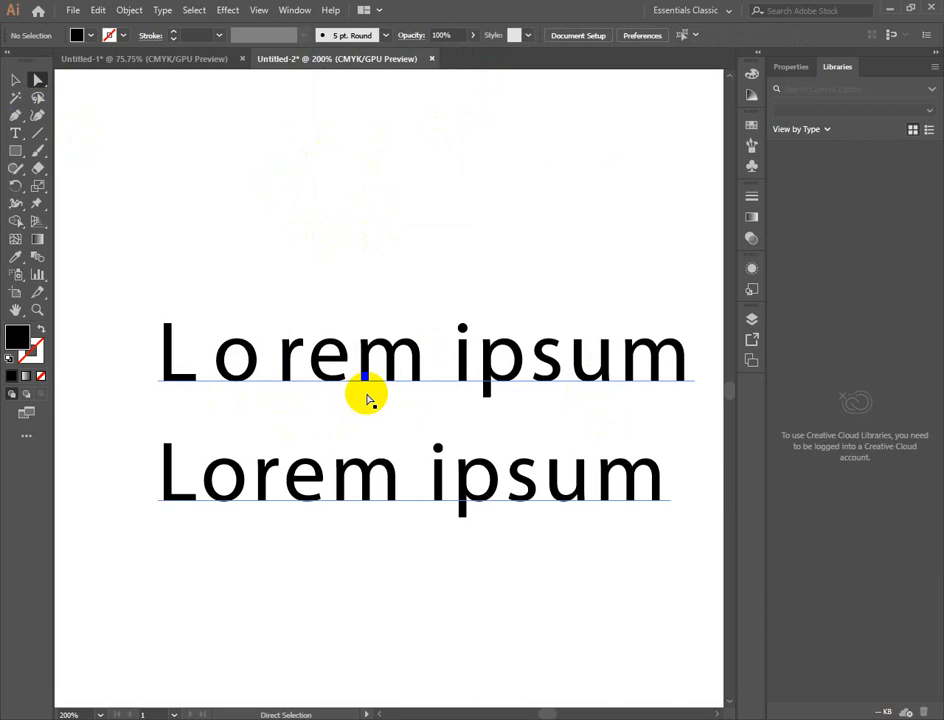
pyautogui.click(372, 372)
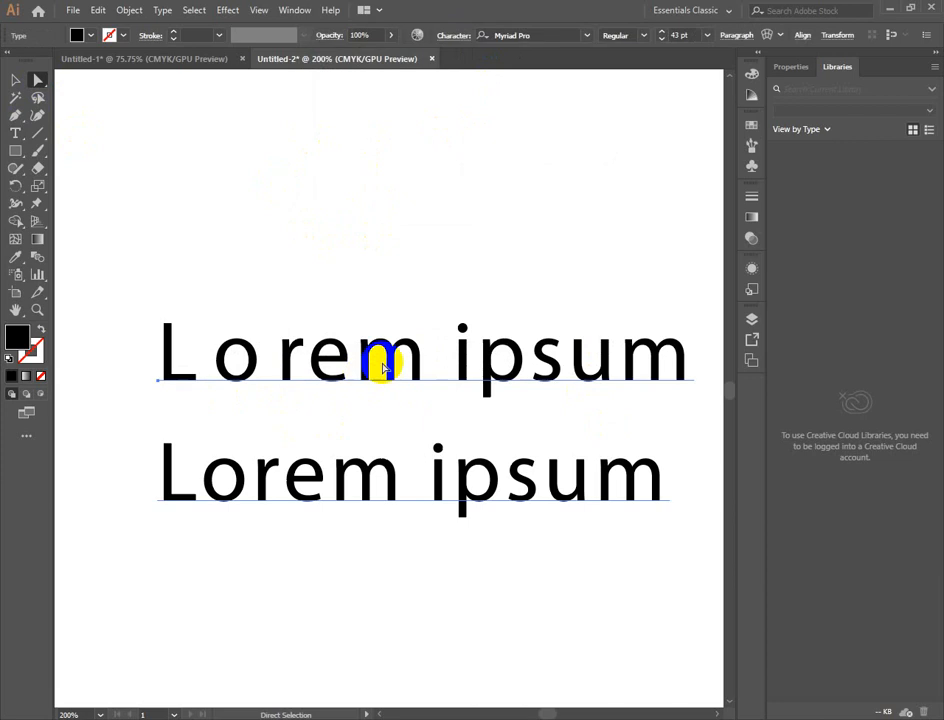
pyautogui.click(454, 37)
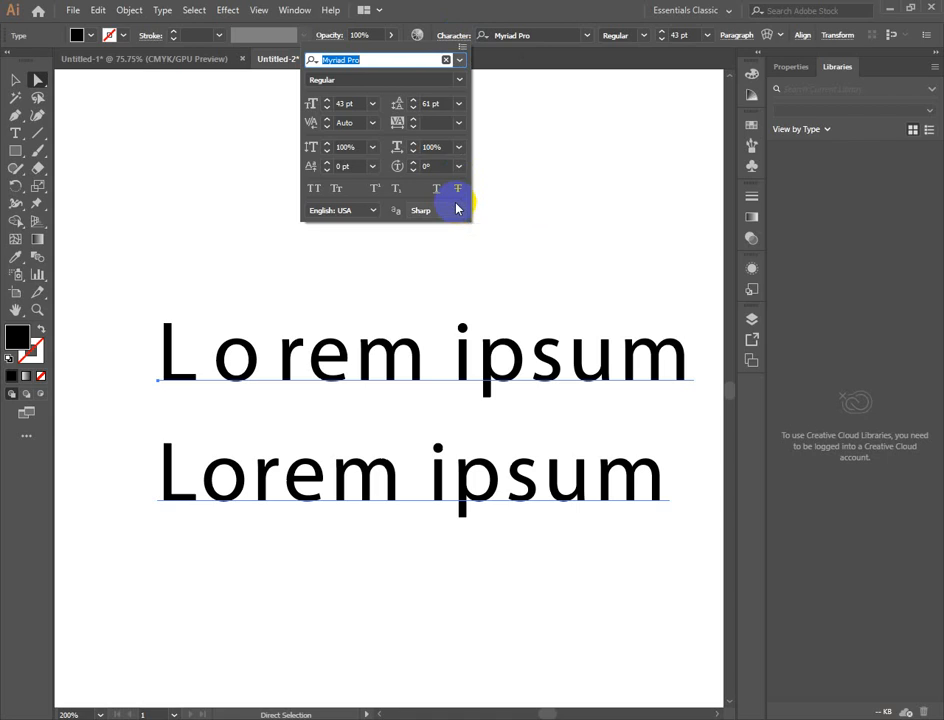
pyautogui.click(327, 147)
pyautogui.click(327, 147)
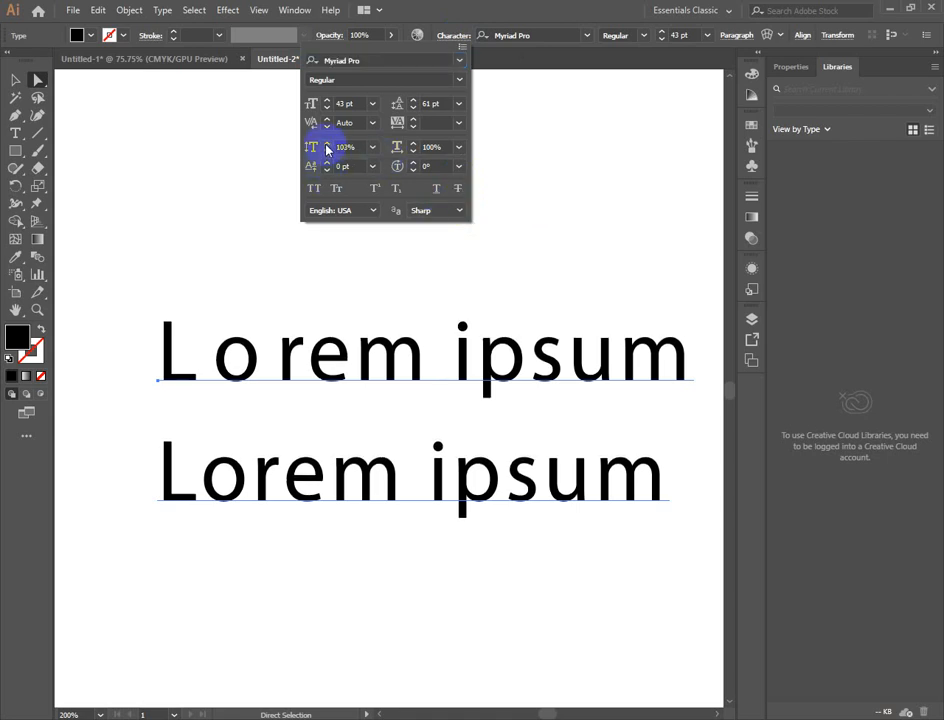
pyautogui.click(327, 146)
pyautogui.click(327, 146)
pyautogui.click(327, 146)
pyautogui.click(327, 146)
pyautogui.click(327, 146)
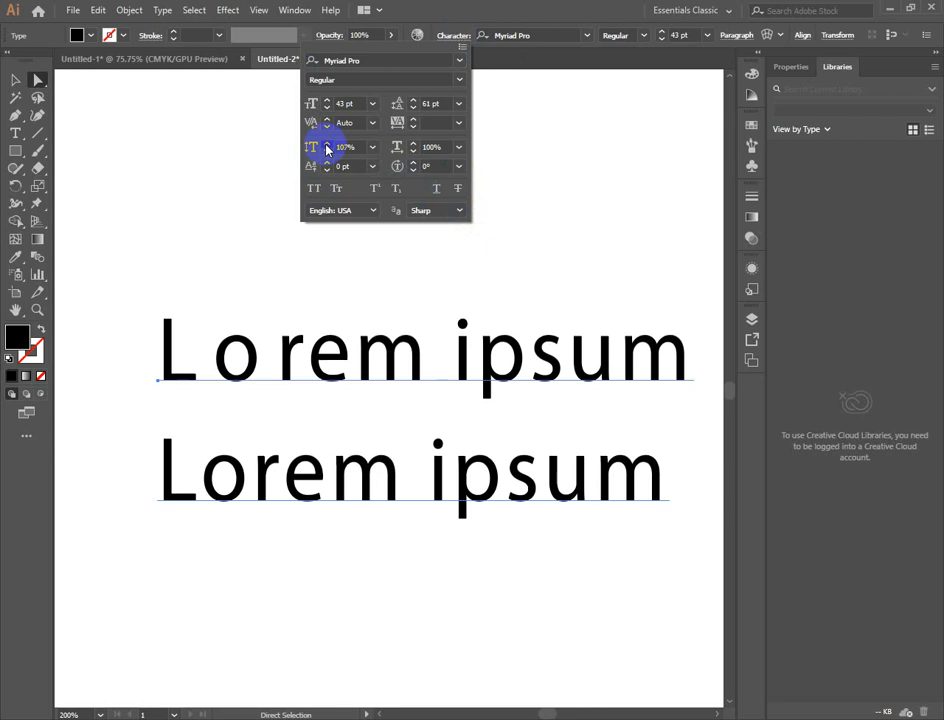
pyautogui.click(327, 146)
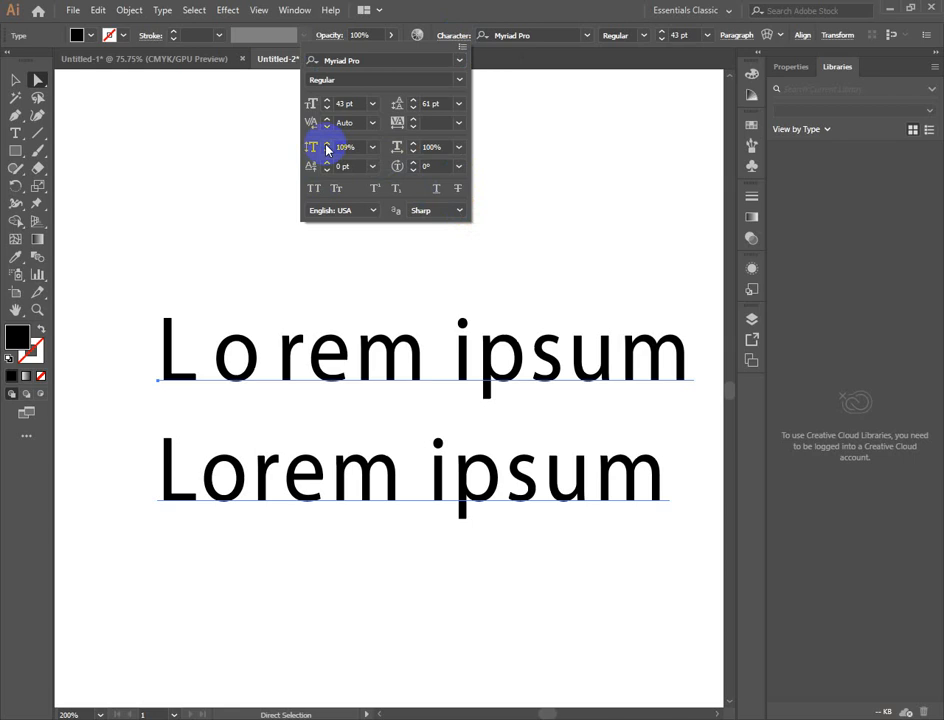
# - Delete the two-line Lorem ipsum text, then start a new text line and clear its placeholder text
pyautogui.click(338, 366)
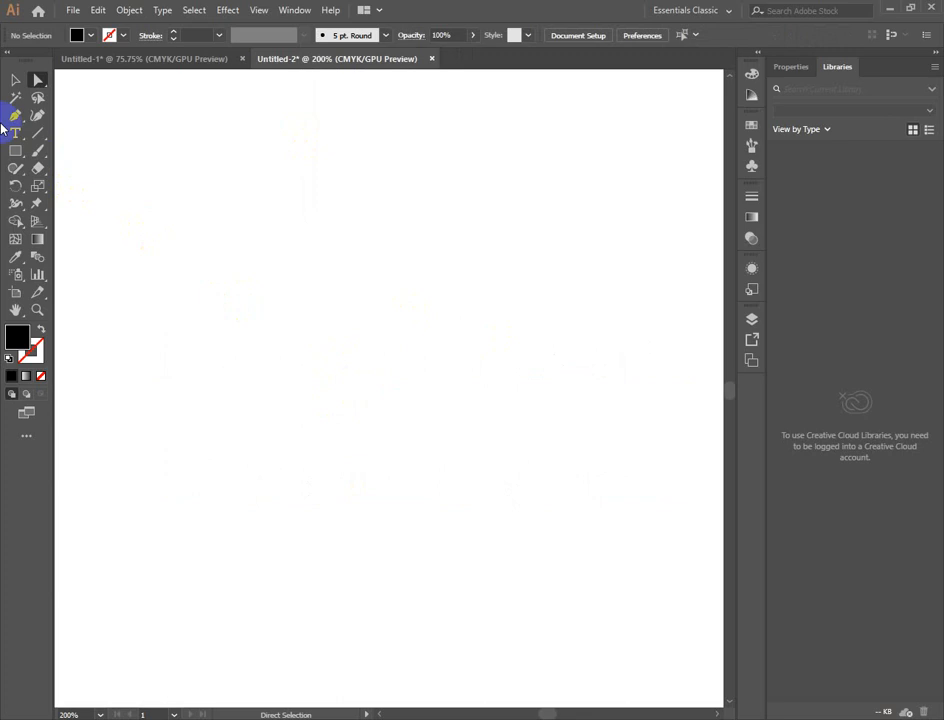
pyautogui.click(15, 132)
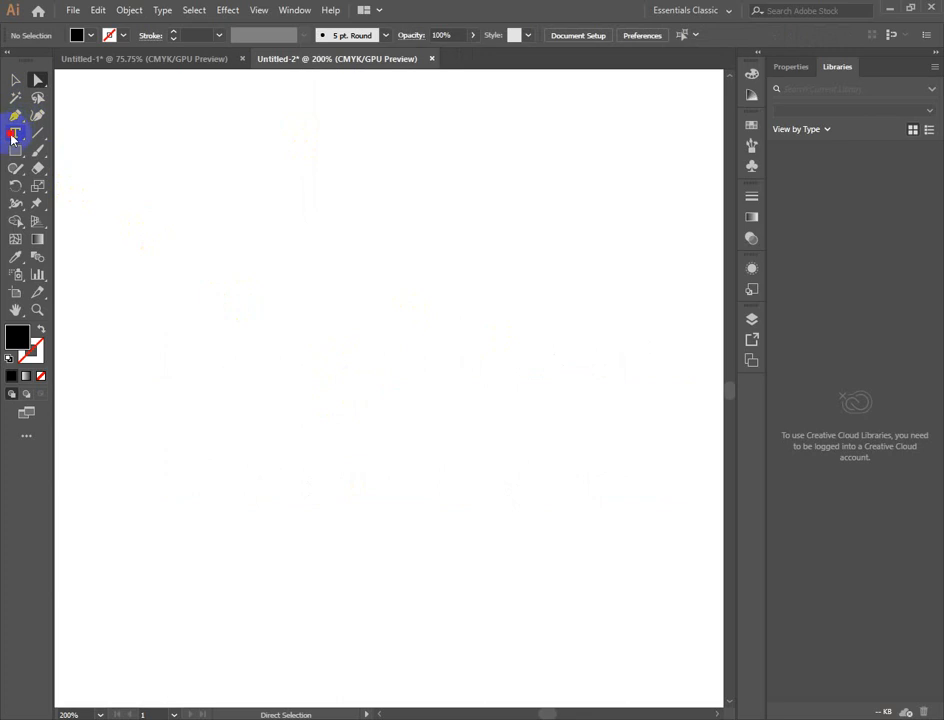
pyautogui.click(287, 397)
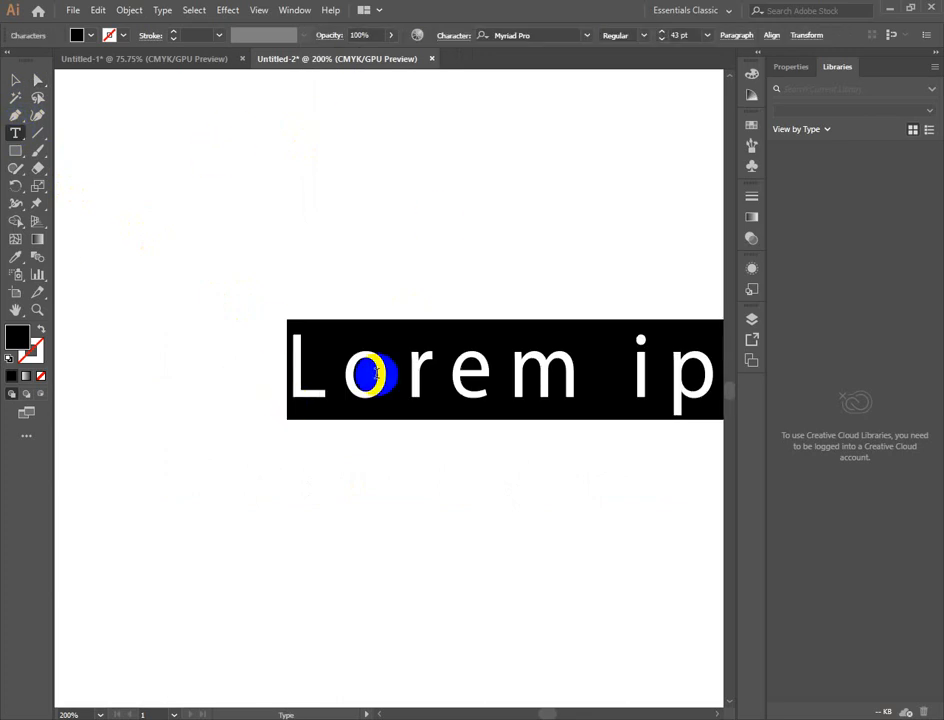
pyautogui.press('BackSpace')
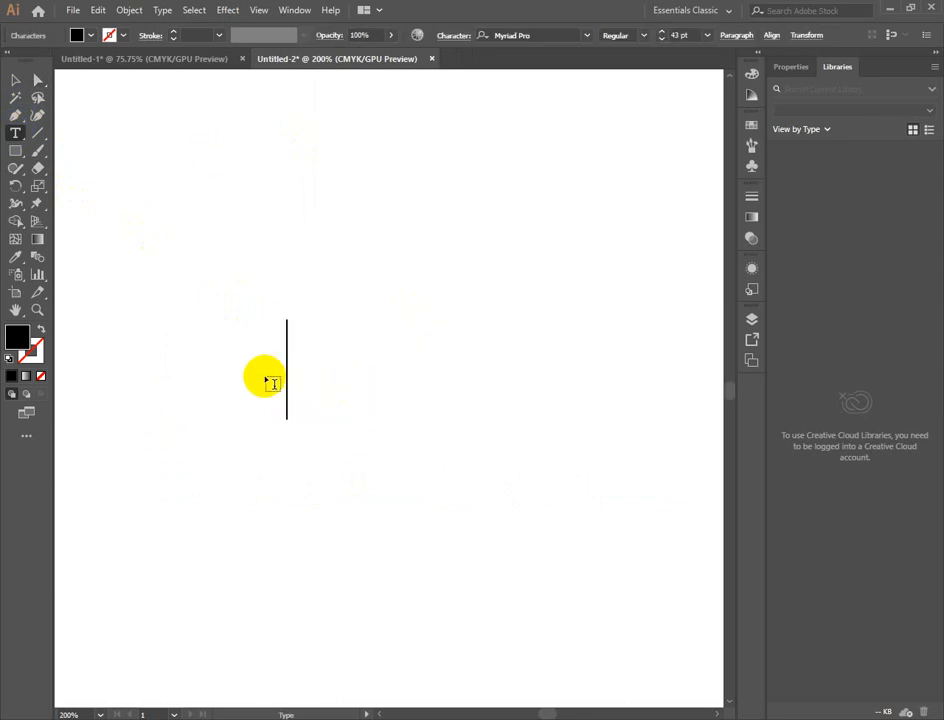
pyautogui.click(37, 81)
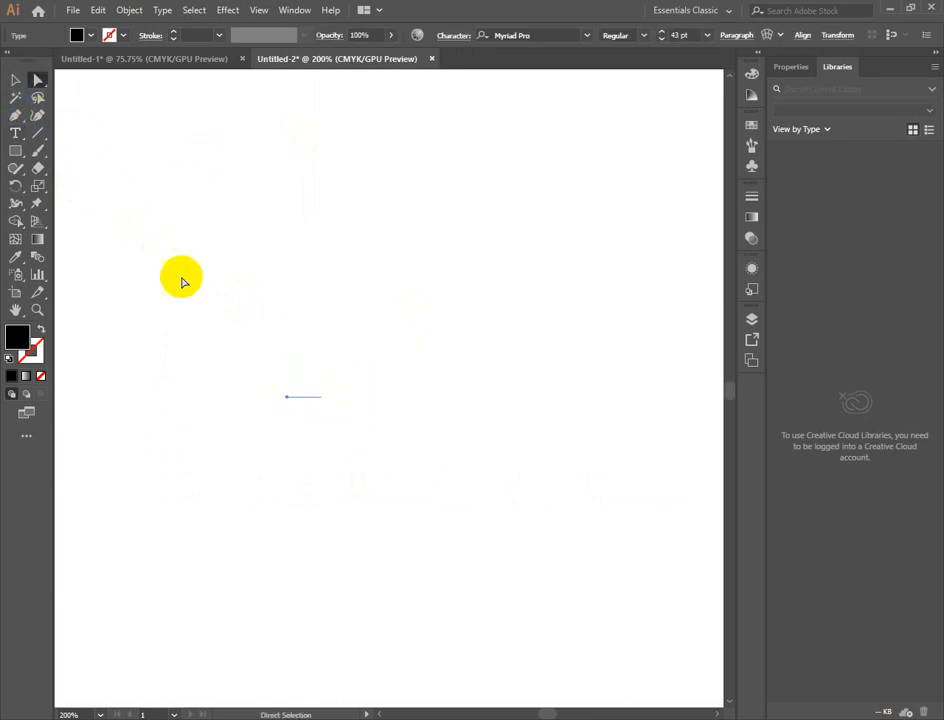
# - Create a new text object in capitals reading "PROJUKT" on the first line and "BARI" on the second, and select it as an object
pyautogui.click(15, 133)
pyautogui.click(285, 385)
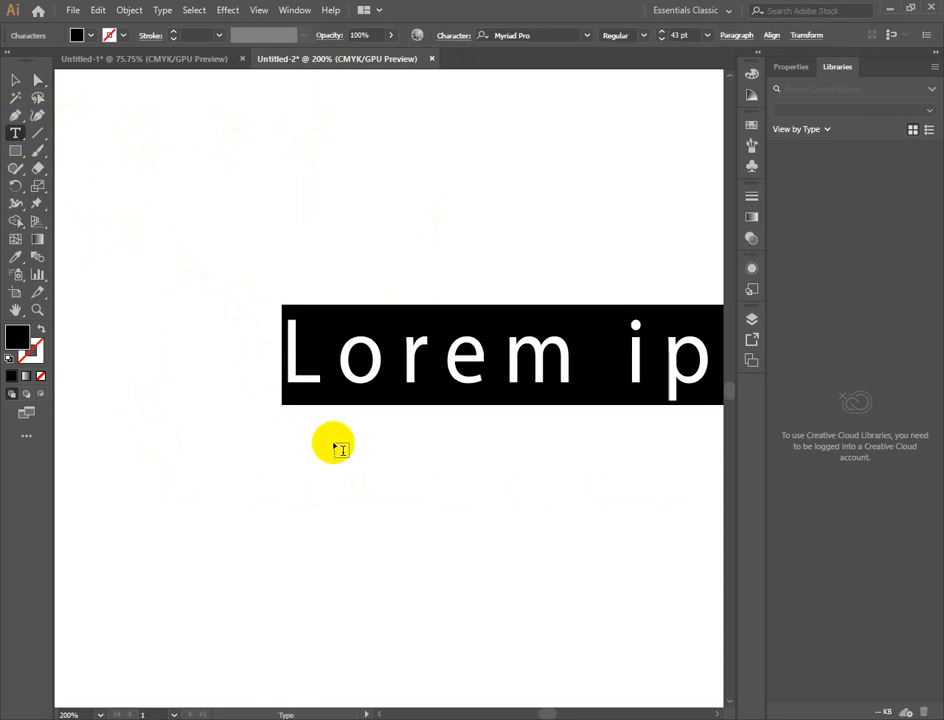
pyautogui.write('proj')
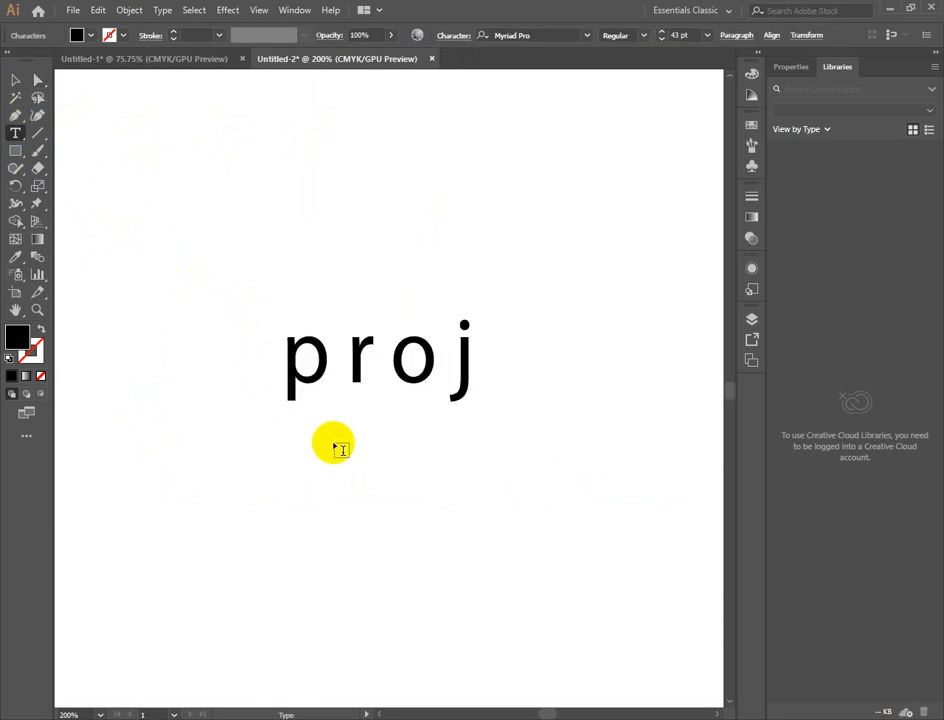
pyautogui.press('BackSpace')
pyautogui.press('BackSpace')
pyautogui.press('BackSpace')
pyautogui.press('BackSpace')
pyautogui.write('p')
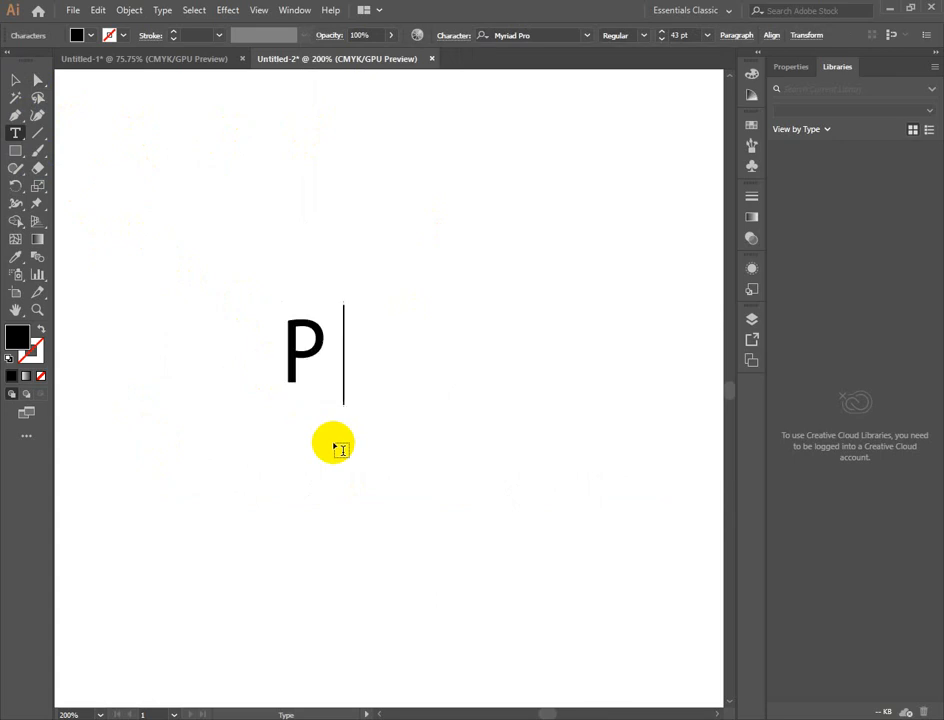
pyautogui.write('rojukti')
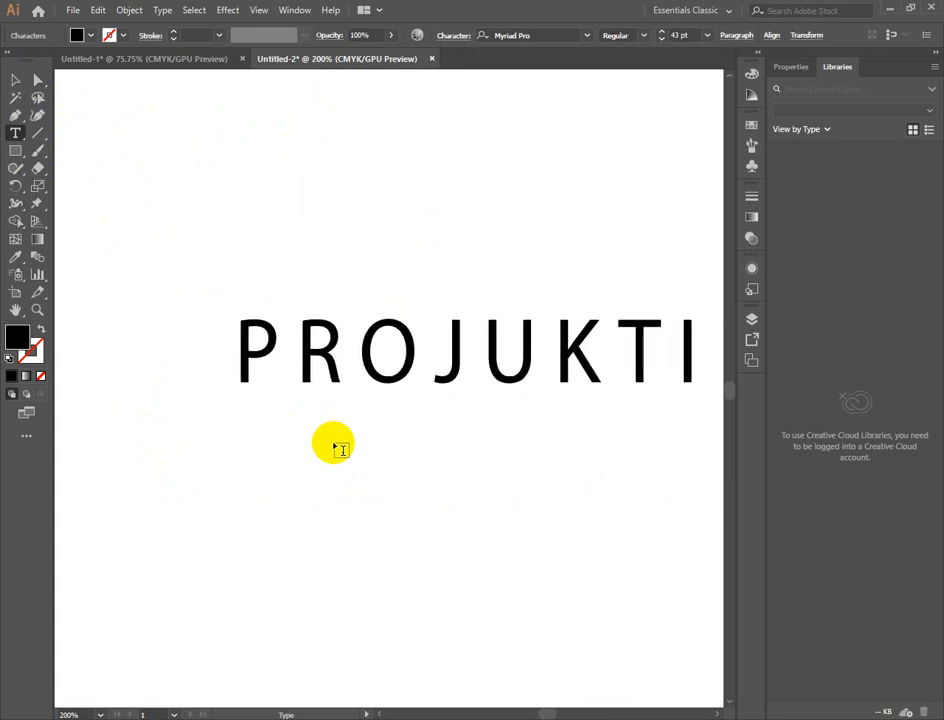
pyautogui.press('BackSpace')
pyautogui.press('Return')
pyautogui.write('bari')
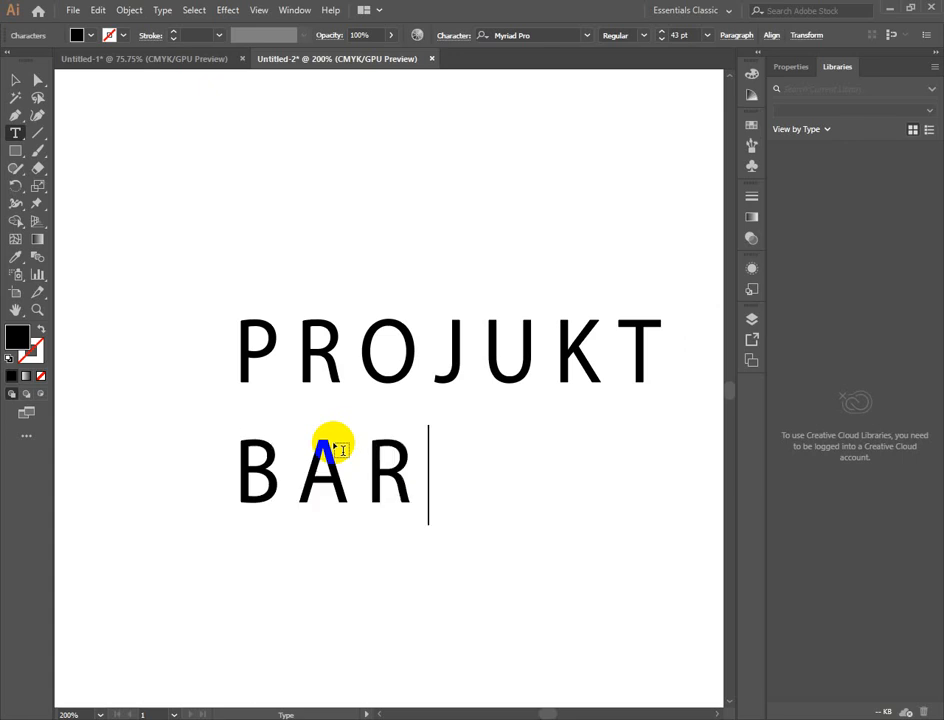
pyautogui.click(16, 80)
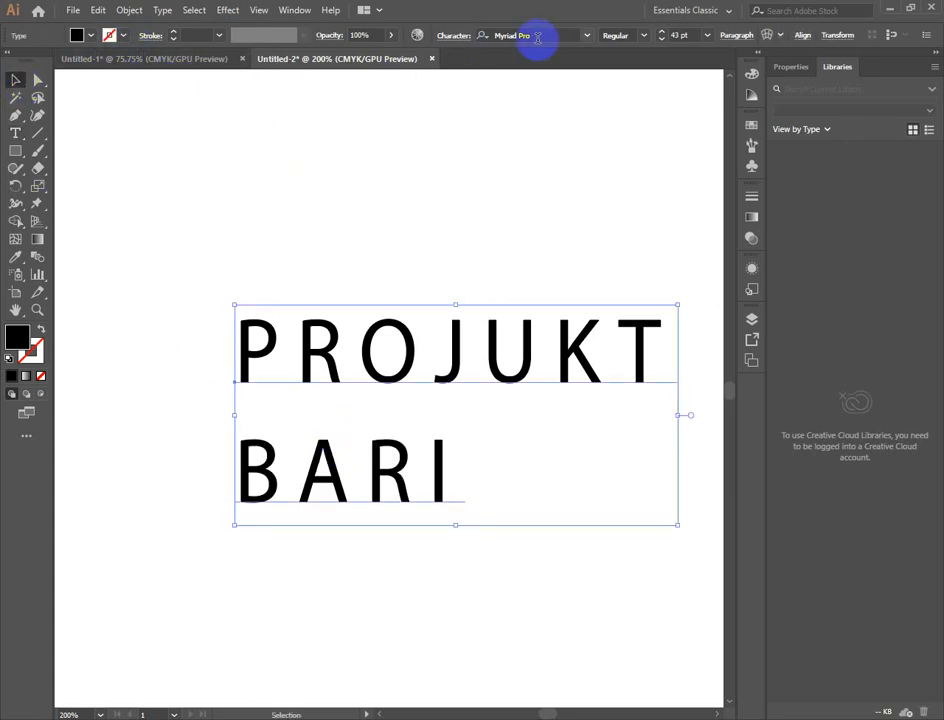
# - Keep the Regular style for the PROJUKT BARI text and change its font to Broadway
pyautogui.click(645, 36)
pyautogui.click(630, 51)
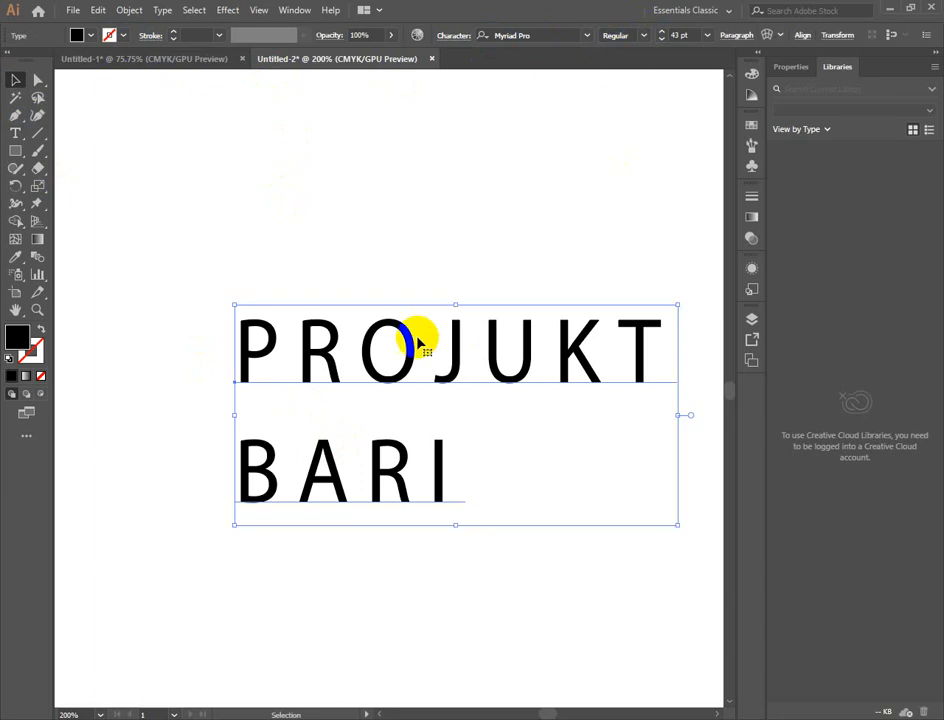
pyautogui.click(588, 36)
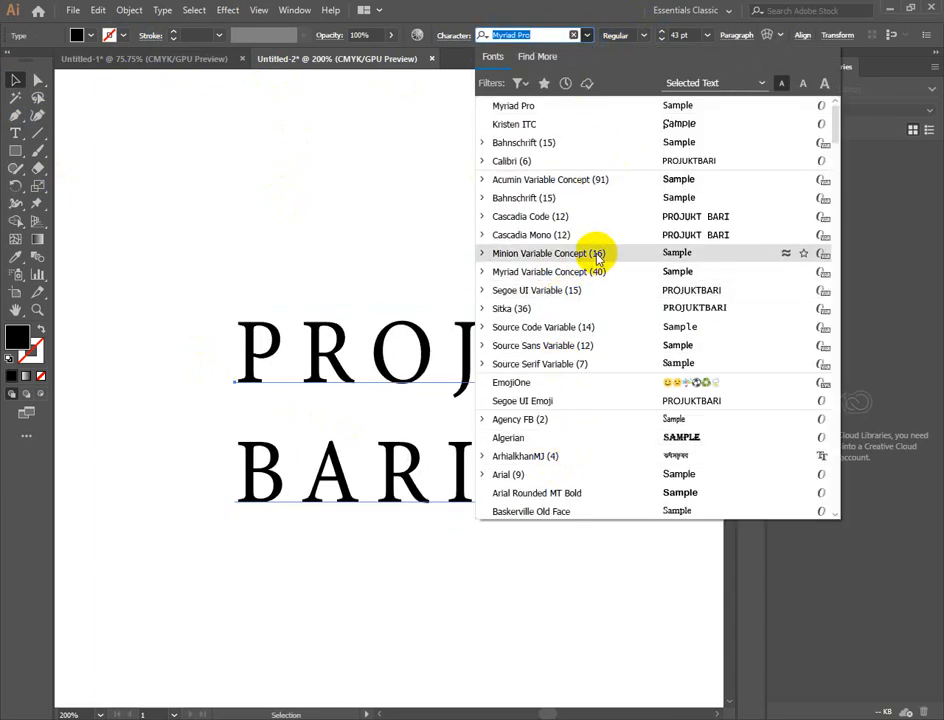
pyautogui.scroll(-3, 645, 245)
pyautogui.scroll(-8, 640, 315)
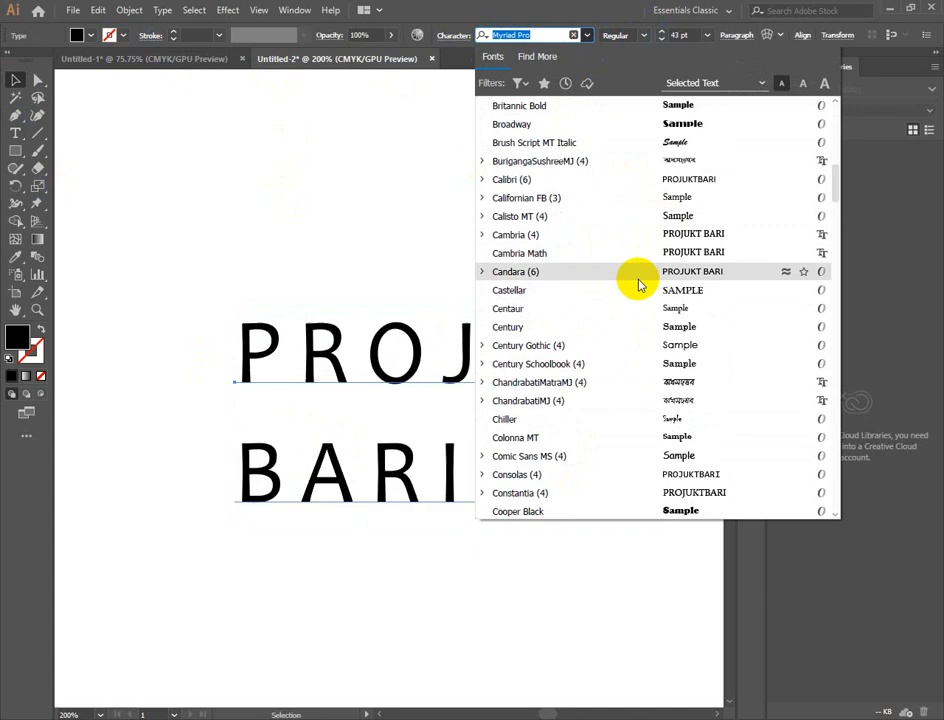
pyautogui.click(676, 124)
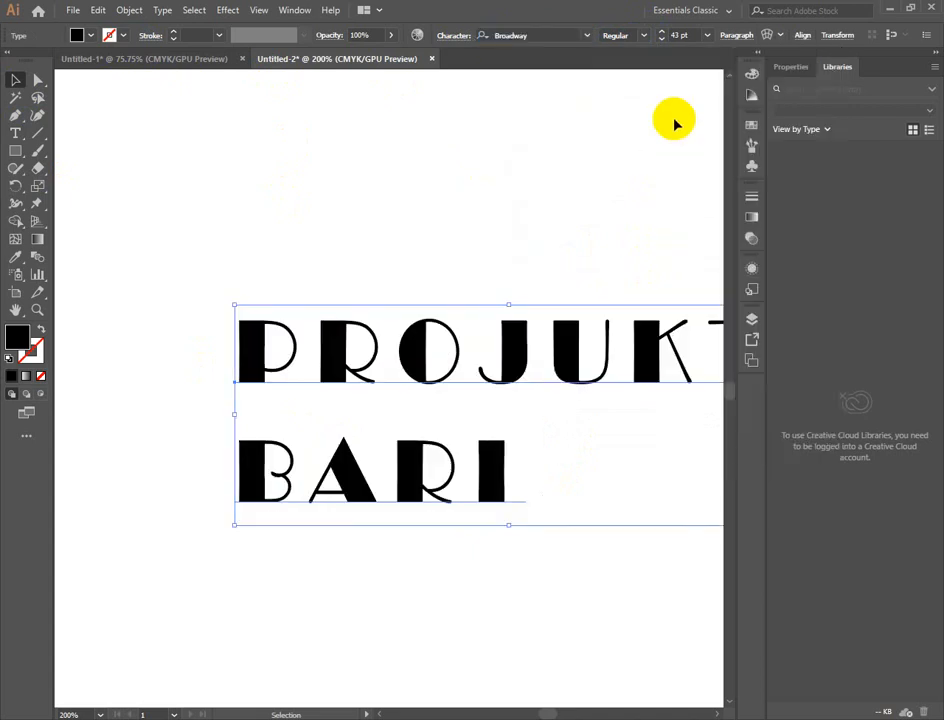
# - Move the PROJUKT BARI text up and to the left so both lines fit in view, keeping it selected
pyautogui.moveTo(594, 386); pyautogui.dragTo(462, 345)
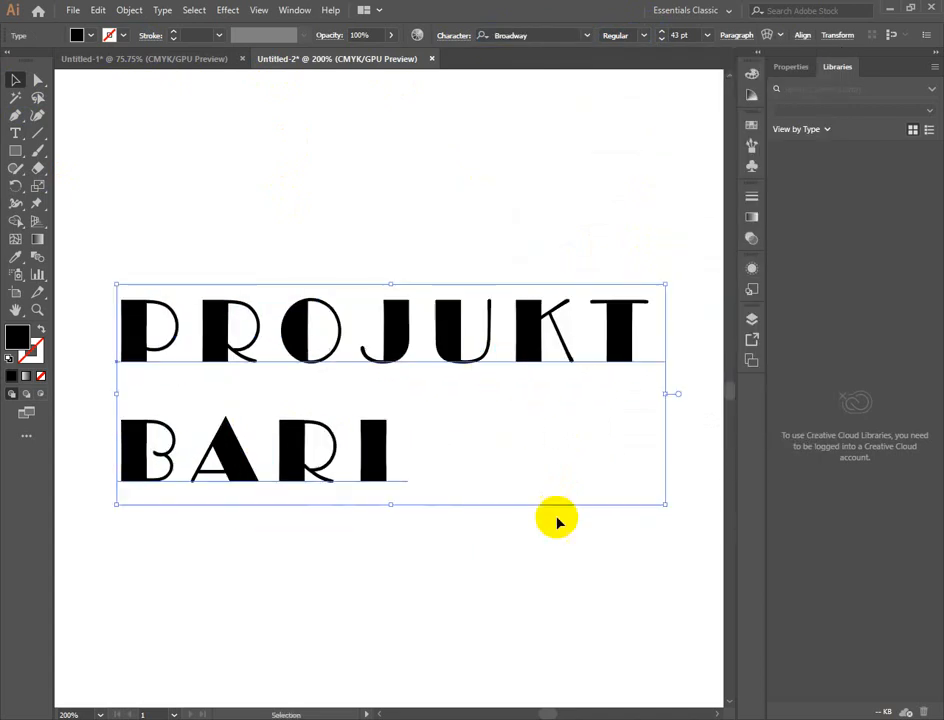
pyautogui.click(463, 211)
pyautogui.click(413, 343)
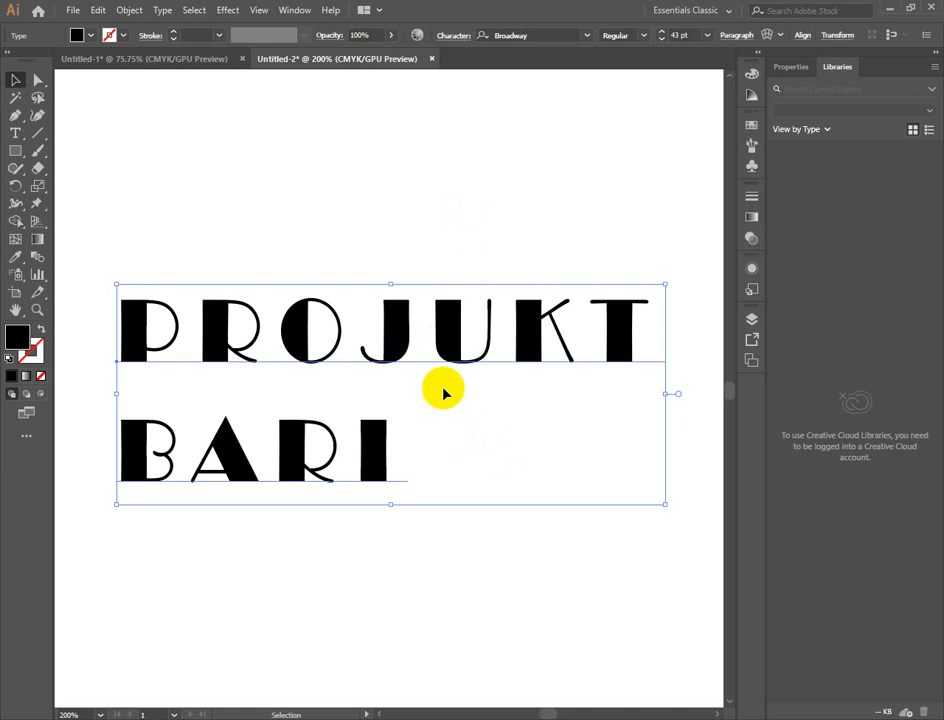
# - Stretch the PROJUKT BARI text by raising its vertical scale in the Character settings to 119%
pyautogui.click(452, 36)
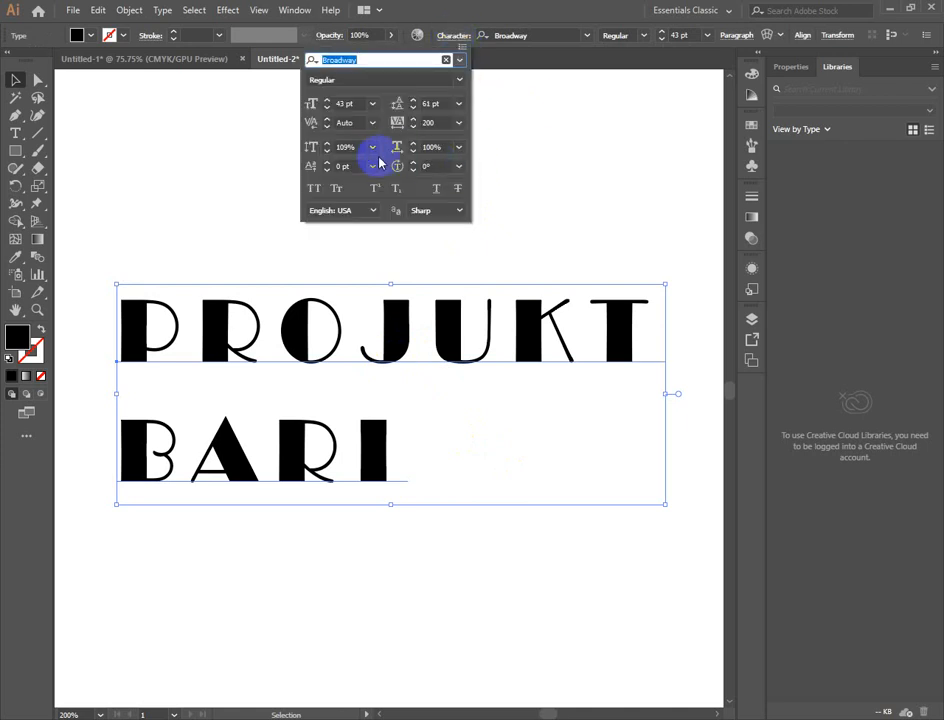
pyautogui.click(327, 144)
pyautogui.click(327, 144)
pyautogui.click(327, 144)
pyautogui.click(327, 144)
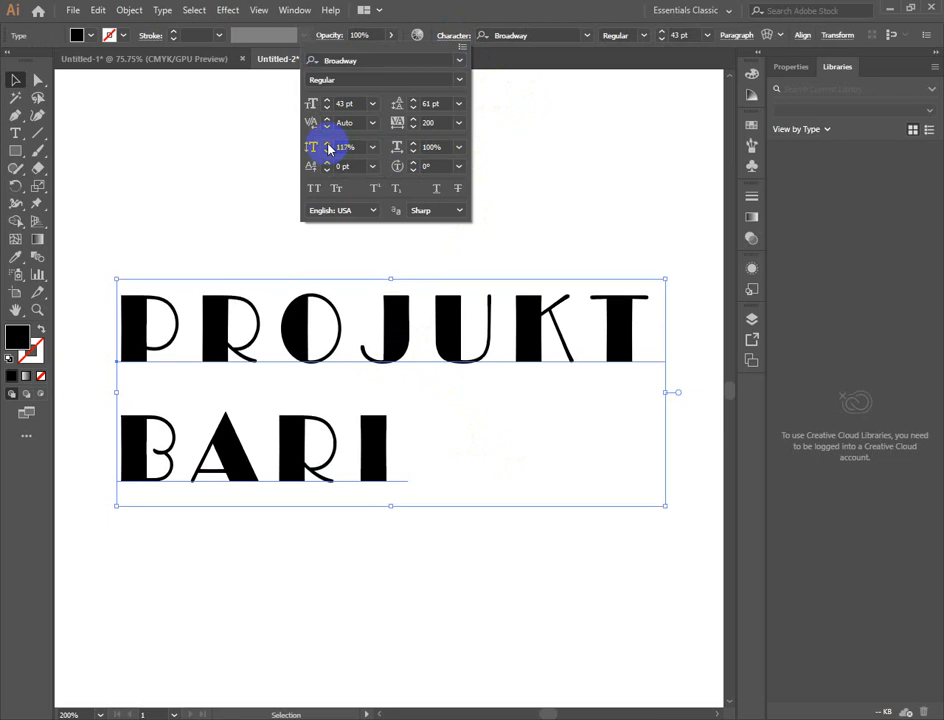
pyautogui.click(327, 144)
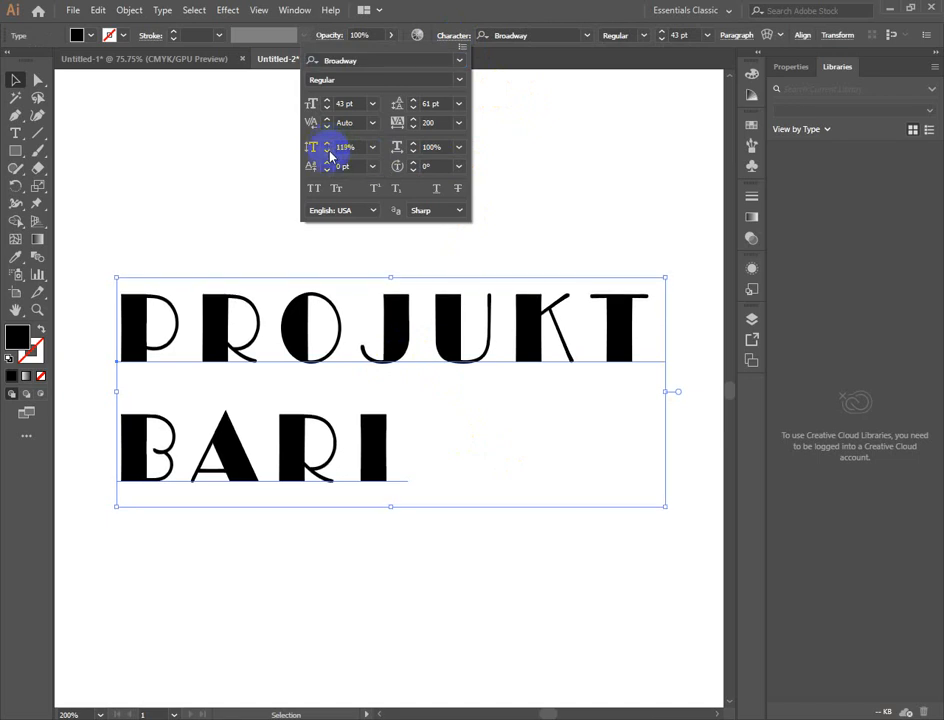
# - Lower the vertical scale of the PROJUKT BARI text step by step to 100%
pyautogui.click(328, 151)
pyautogui.click(328, 151)
pyautogui.click(328, 151)
pyautogui.click(328, 151)
pyautogui.click(328, 151)
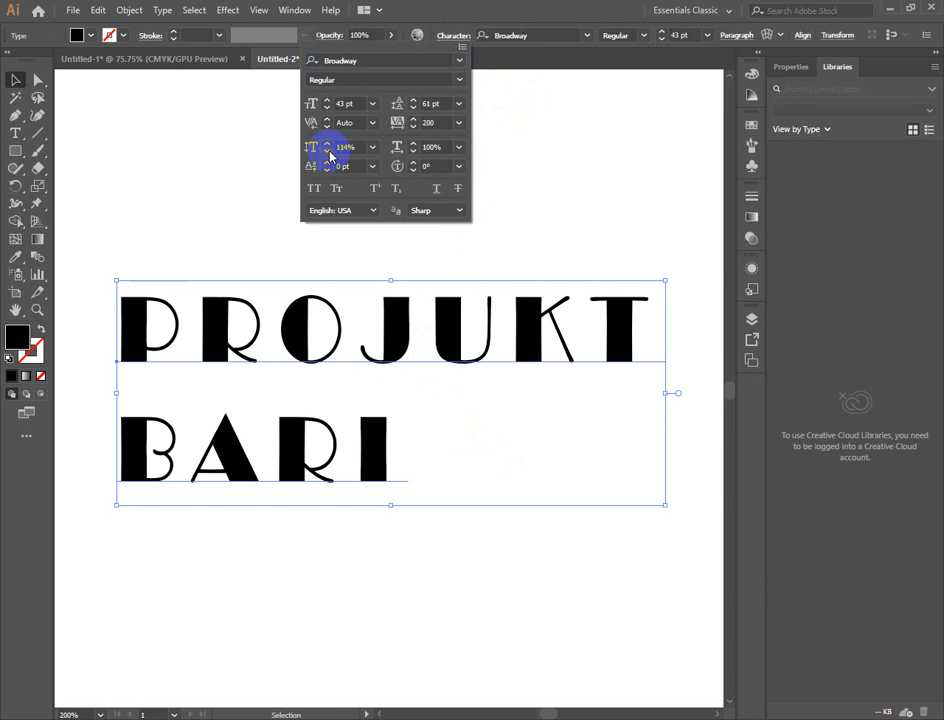
pyautogui.click(328, 151)
pyautogui.click(328, 151)
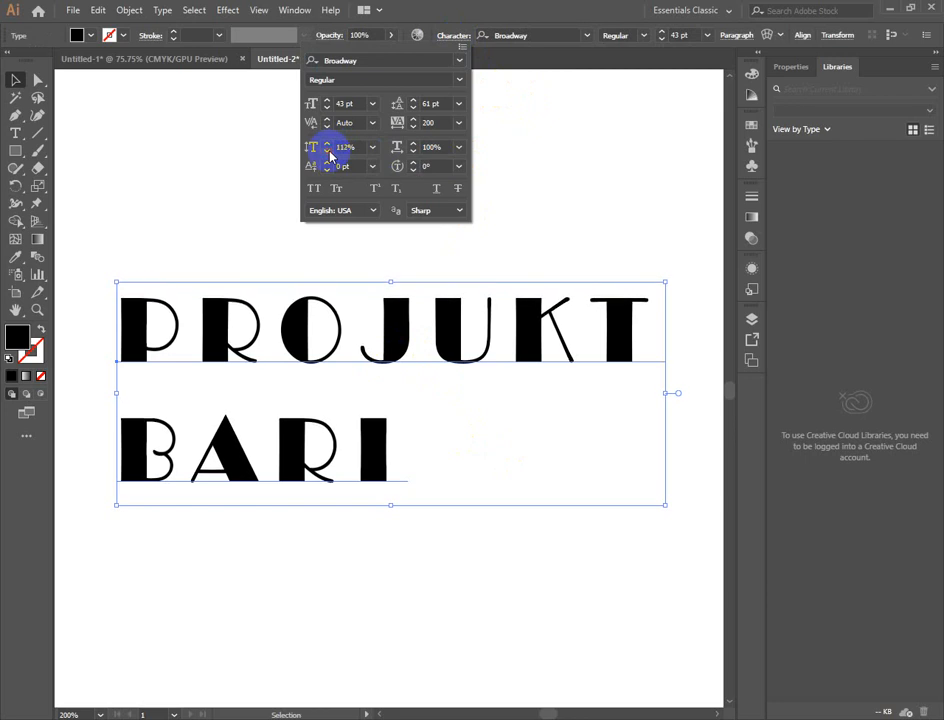
pyautogui.click(328, 151)
pyautogui.click(328, 151)
pyautogui.click(328, 151)
pyautogui.click(328, 151)
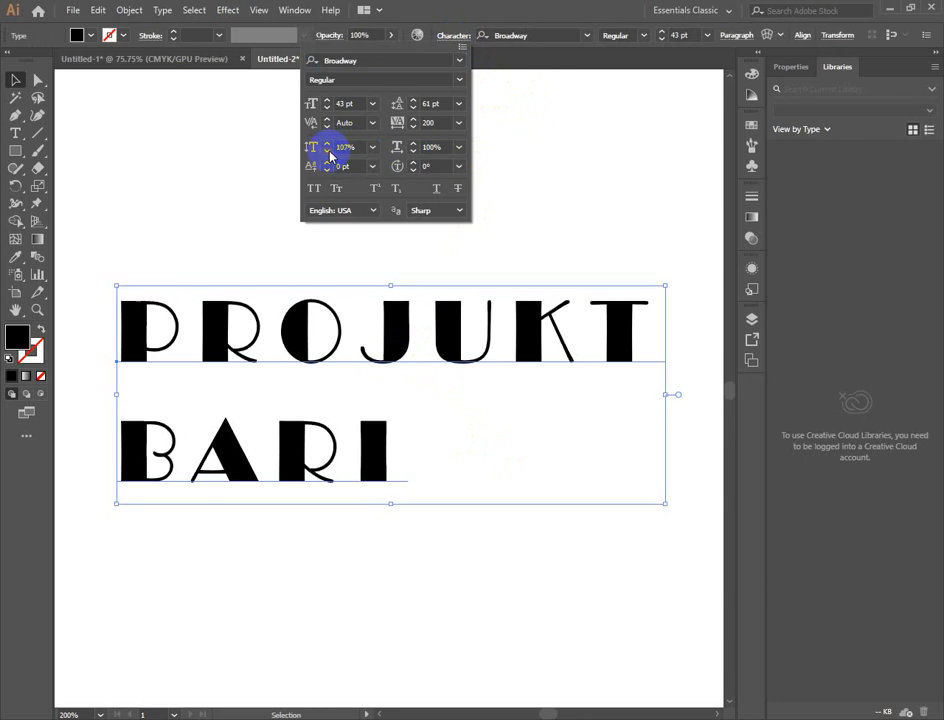
pyautogui.click(327, 151)
pyautogui.click(327, 151)
pyautogui.click(327, 151)
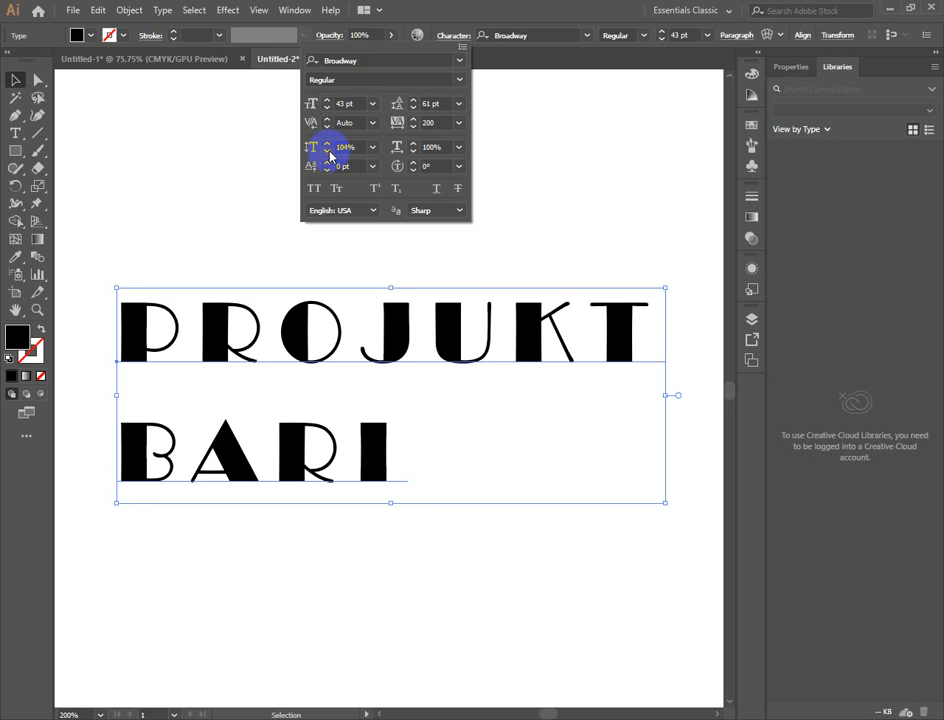
pyautogui.click(327, 151)
pyautogui.click(327, 151)
pyautogui.click(327, 151)
pyautogui.click(327, 151)
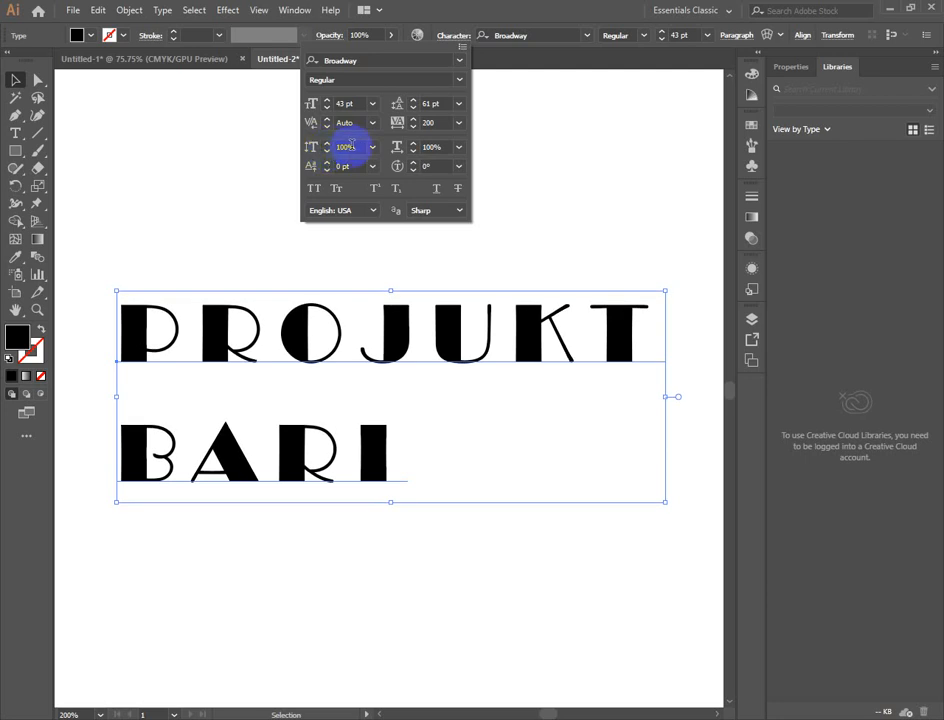
# - Set the vertical scale of the PROJUKT BARI text to 150%
pyautogui.click(345, 147)
pyautogui.write('150')
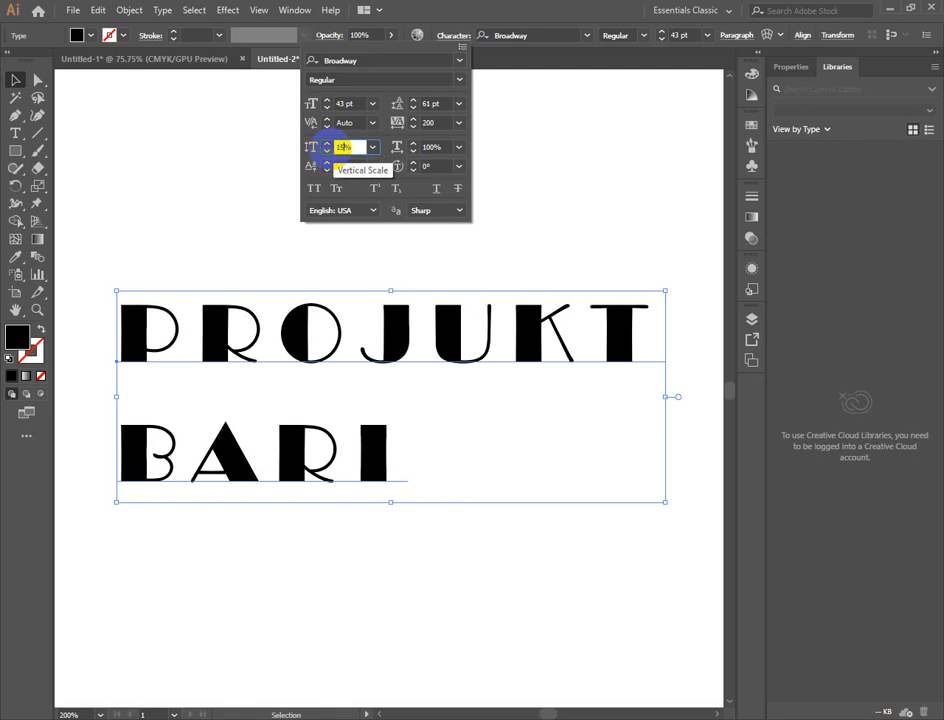
pyautogui.press('Return')
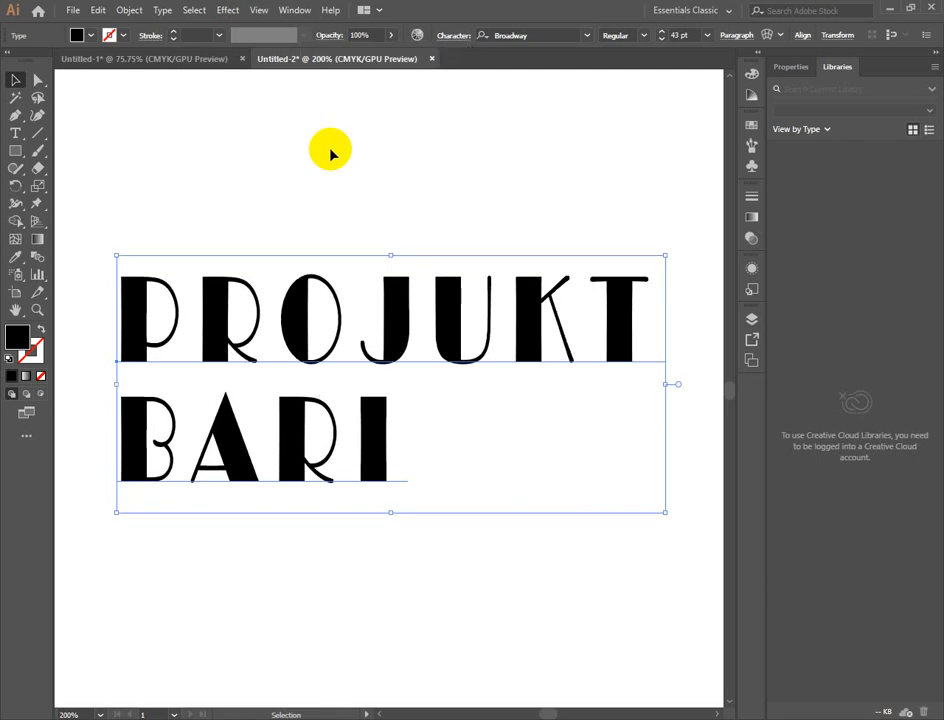
# - Undo the last vertical scale change on the PROJUKT BARI text and set its horizontal scale to 104%
pyautogui.hotkey('ctrl', 'z')
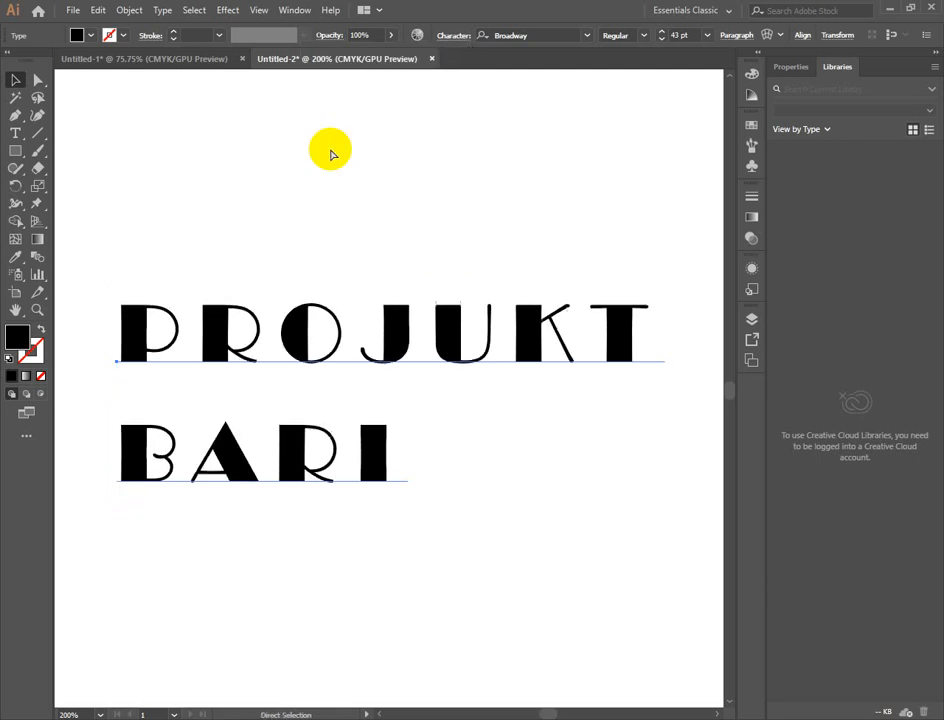
pyautogui.click(325, 38)
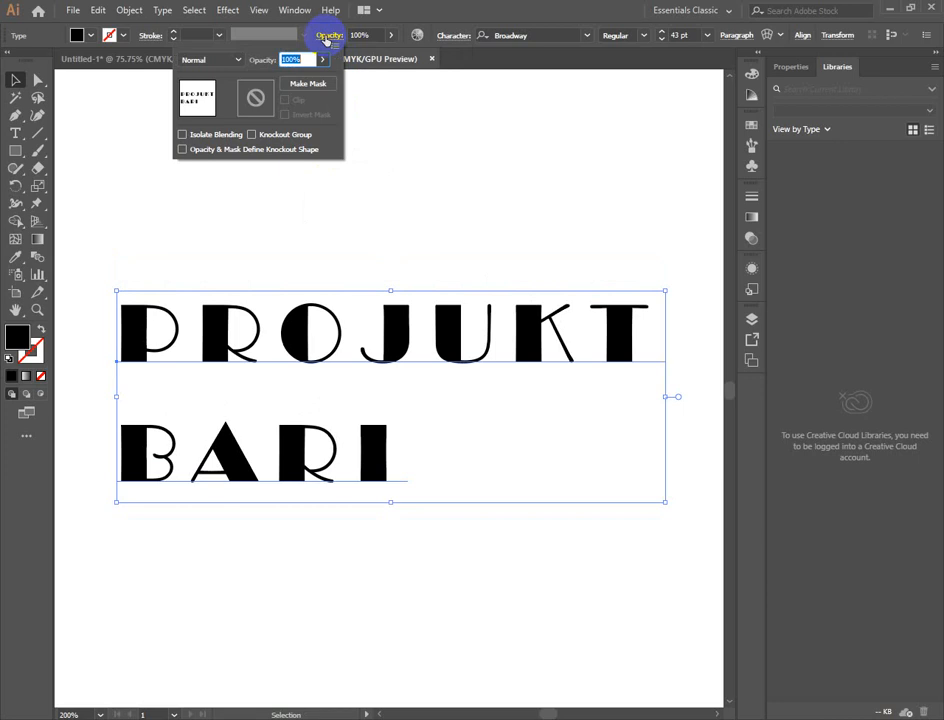
pyautogui.click(457, 38)
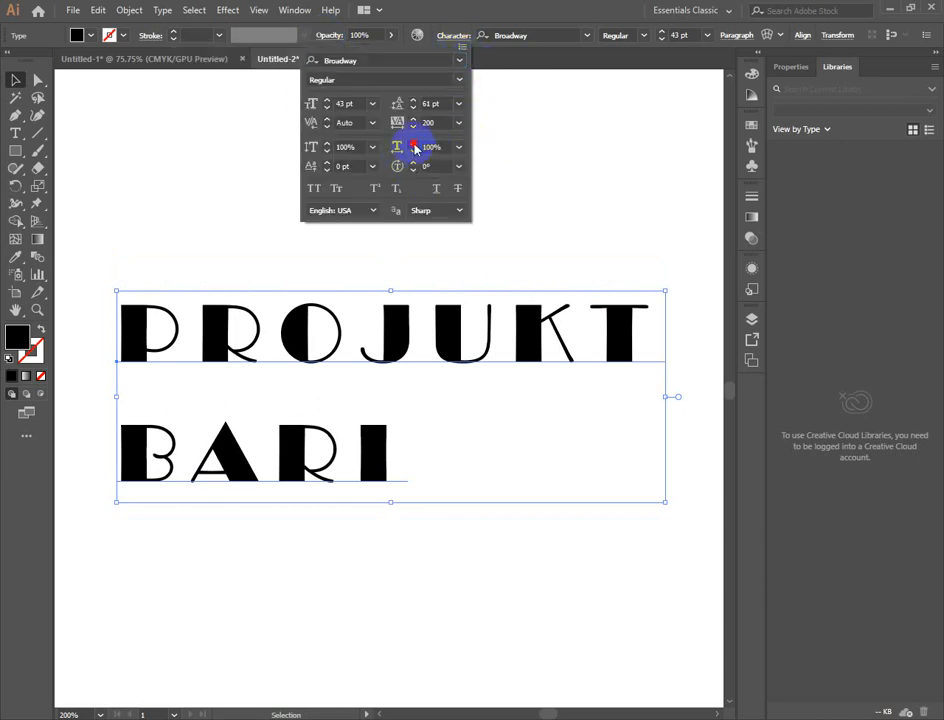
pyautogui.click(413, 144)
pyautogui.click(413, 144)
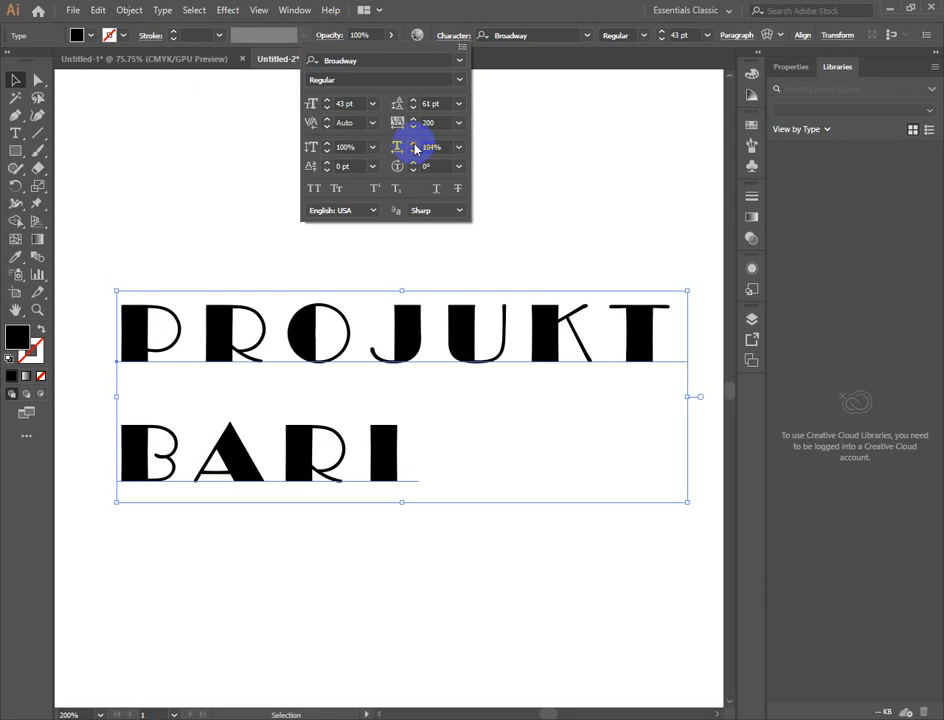
# - Raise the baseline shift of the PROJUKT BARI text to 4 pt and return it to 0 pt
pyautogui.click(327, 163)
pyautogui.click(327, 163)
pyautogui.click(328, 163)
pyautogui.click(328, 163)
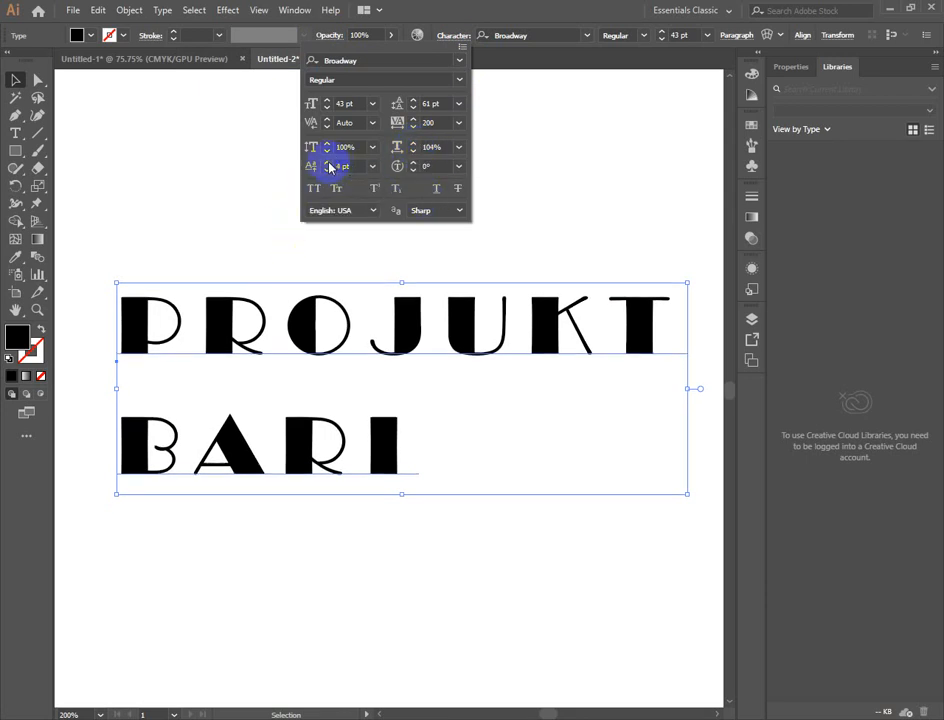
pyautogui.click(328, 169)
pyautogui.click(328, 169)
pyautogui.click(328, 169)
pyautogui.click(328, 169)
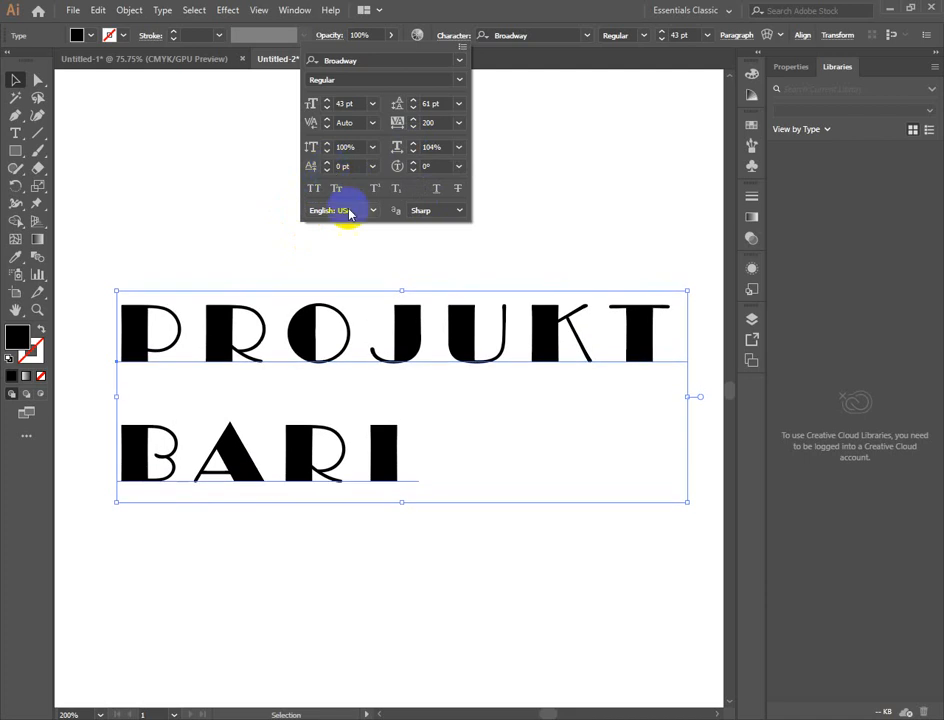
pyautogui.click(596, 431)
# - Nudge the PROJUKT BARI text up and down in small increments, ending slightly below its starting position
pyautogui.press('Up')
pyautogui.press('Up')
pyautogui.press('Up')
pyautogui.press('Up')
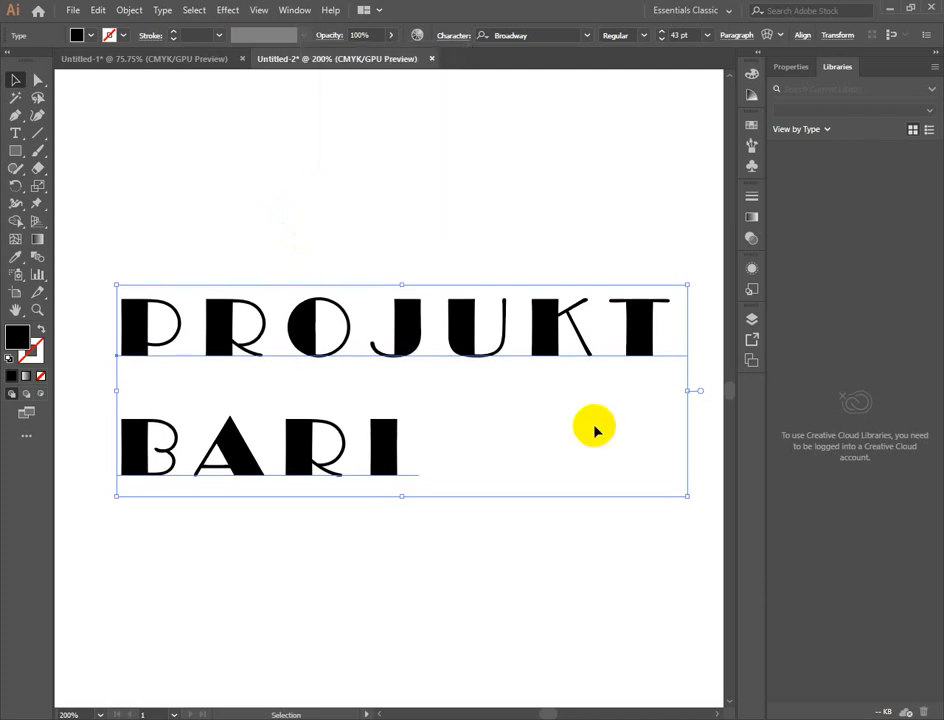
pyautogui.press('Down')
pyautogui.press('Down')
pyautogui.press('Down')
pyautogui.press('Down')
pyautogui.press('Down')
pyautogui.press('Down')
pyautogui.press('Down')
pyautogui.press('Down')
pyautogui.press('Down')
pyautogui.press('Down')
pyautogui.press('Down')
pyautogui.press('Down')
pyautogui.press('Down')
pyautogui.press('Down')
pyautogui.press('Down')
pyautogui.press('Down')
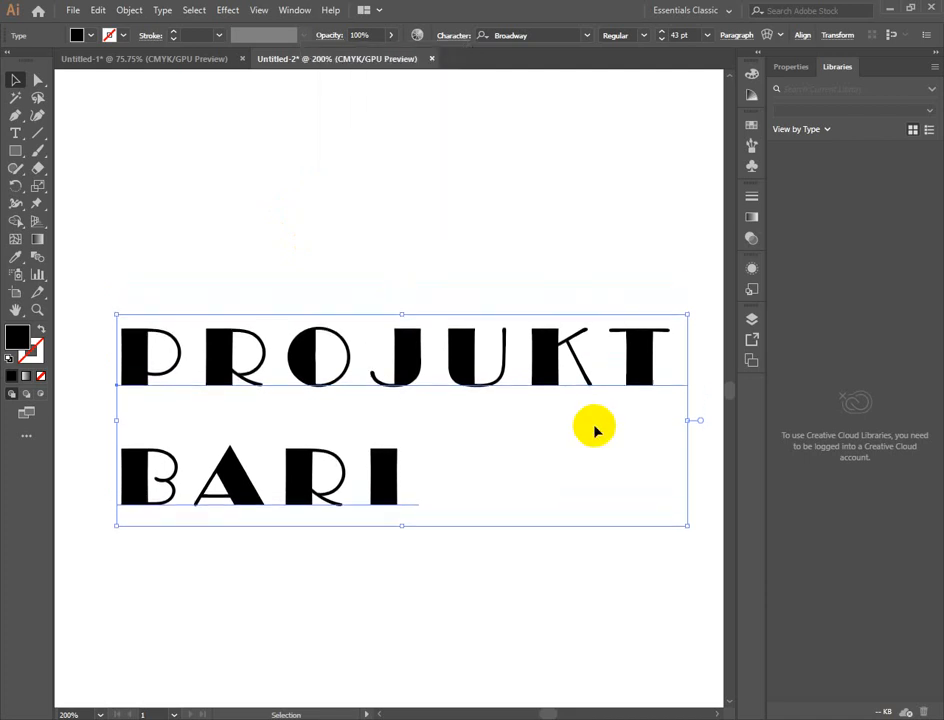
pyautogui.press('Up')
pyautogui.press('Up')
pyautogui.press('Up')
pyautogui.press('Up')
pyautogui.press('Up')
pyautogui.press('Up')
pyautogui.press('Up')
pyautogui.press('Up')
pyautogui.press('Up')
pyautogui.press('Up')
pyautogui.press('Up')
pyautogui.press('Up')
pyautogui.press('Up')
pyautogui.press('Up')
pyautogui.press('Up')
pyautogui.press('Up')
pyautogui.press('Up')
pyautogui.press('Up')
pyautogui.press('Up')
pyautogui.press('Up')
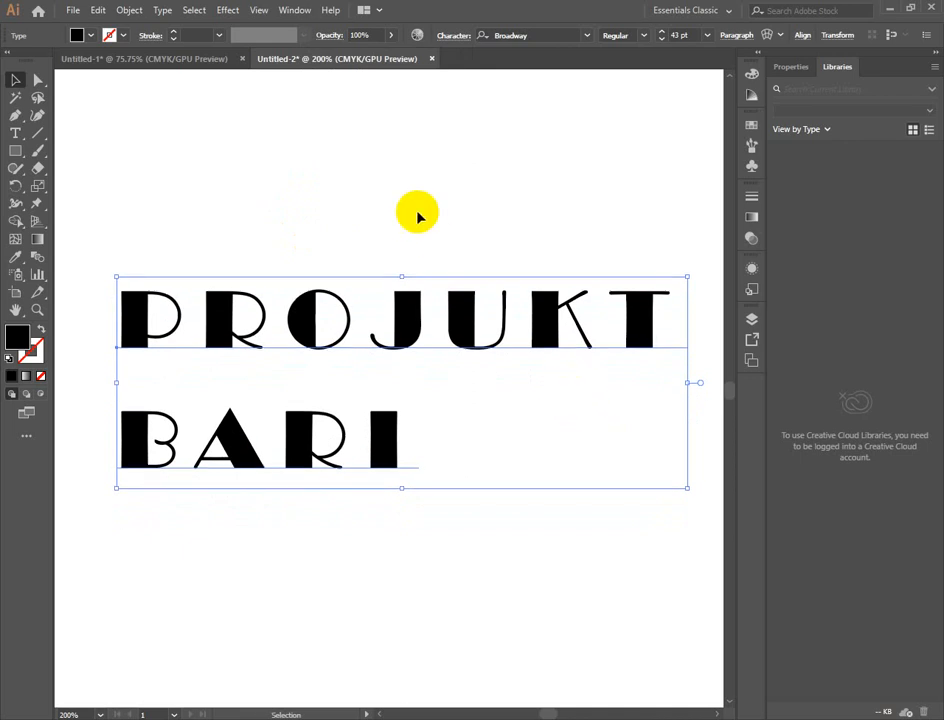
pyautogui.press('Down')
pyautogui.press('Down')
pyautogui.press('Down')
pyautogui.press('Down')
pyautogui.press('Down')
pyautogui.press('Down')
pyautogui.press('Down')
pyautogui.press('Down')
pyautogui.press('Down')
pyautogui.press('Down')
pyautogui.press('Down')
pyautogui.press('Down')
pyautogui.press('Down')
pyautogui.press('Down')
pyautogui.press('Down')
pyautogui.press('Down')
pyautogui.press('Down')
pyautogui.press('Down')
# - Try All Caps and Small Caps on the PROJUKT BARI text, leaving both turned off
pyautogui.click(460, 42)
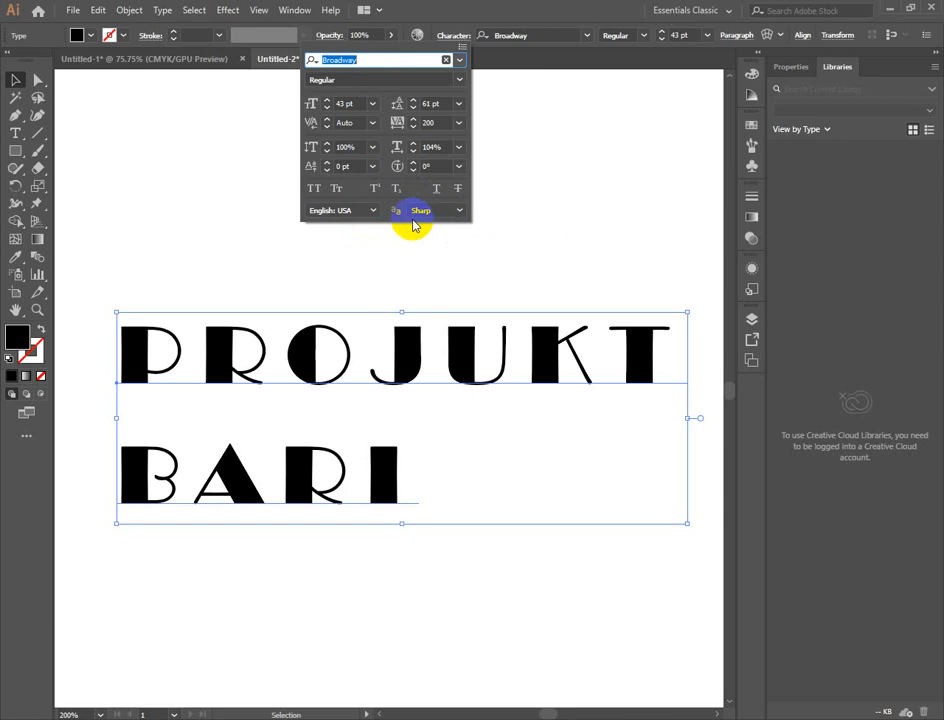
pyautogui.click(314, 190)
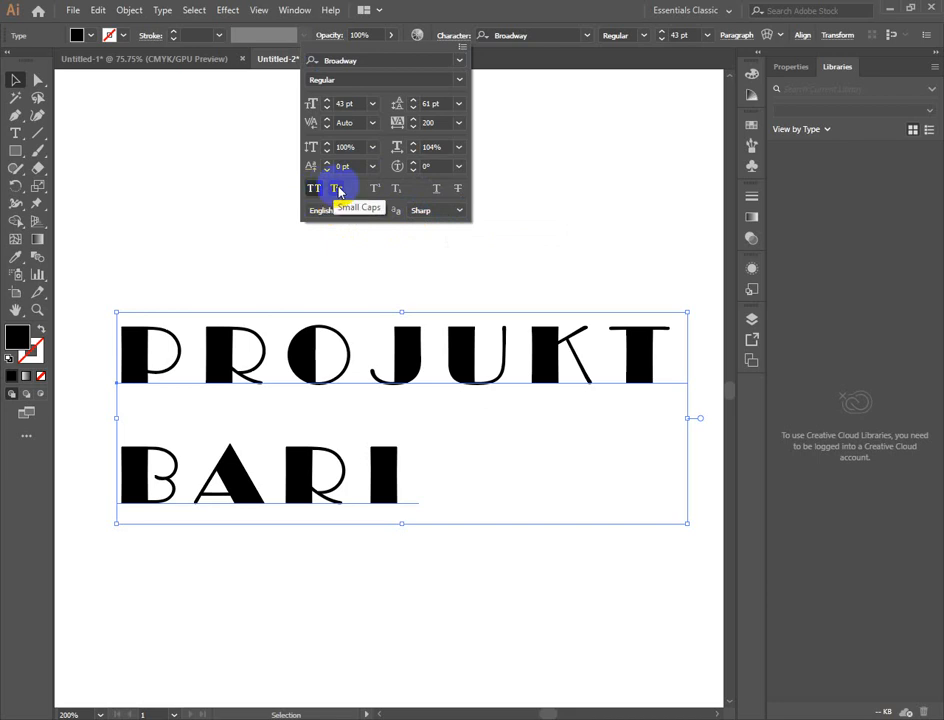
pyautogui.click(337, 192)
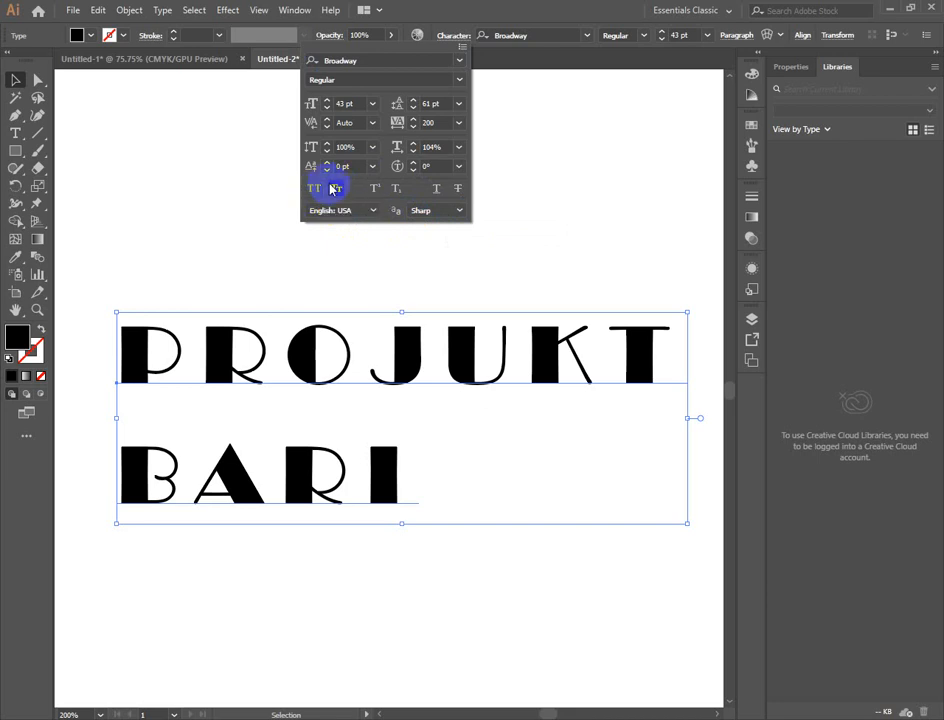
pyautogui.click(320, 193)
pyautogui.click(318, 193)
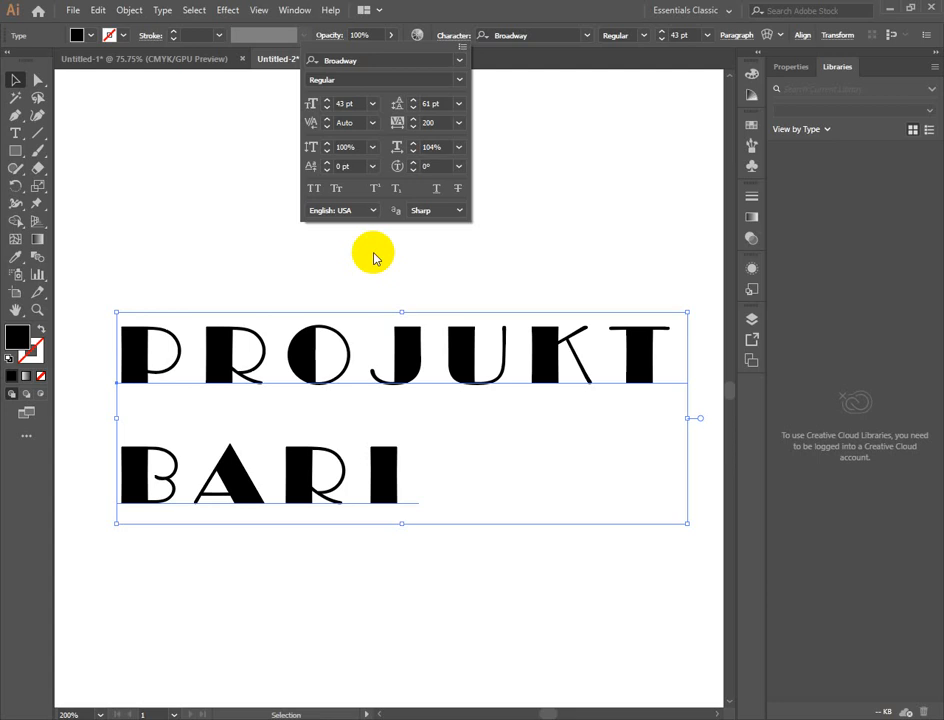
pyautogui.click(556, 160)
# - Tighten and loosen the line spacing of the PROJUKT BARI text, ending at a leading of 39 pt
pyautogui.hotkey('alt', 'Up')
pyautogui.hotkey('alt', 'Up')
pyautogui.hotkey('alt', 'Up')
pyautogui.hotkey('alt', 'Up')
pyautogui.hotkey('alt', 'Up')
pyautogui.hotkey('alt', 'Up')
pyautogui.hotkey('alt', 'Up')
pyautogui.hotkey('alt', 'Up')
pyautogui.hotkey('alt', 'Up')
pyautogui.hotkey('alt', 'Up')
pyautogui.hotkey('alt', 'Up')
pyautogui.hotkey('alt', 'Up')
pyautogui.hotkey('alt', 'Up')
pyautogui.hotkey('alt', 'Up')
pyautogui.hotkey('alt', 'Up')
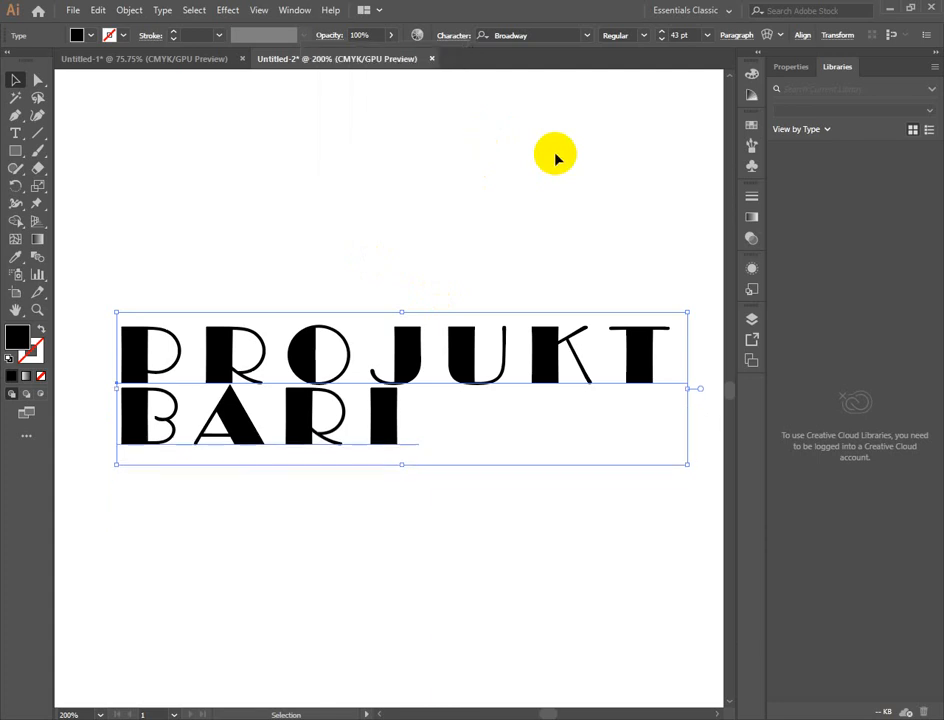
pyautogui.hotkey('alt', 'Down')
pyautogui.hotkey('alt', 'Down')
pyautogui.hotkey('alt', 'Down')
pyautogui.hotkey('alt', 'Down')
pyautogui.hotkey('alt', 'Down')
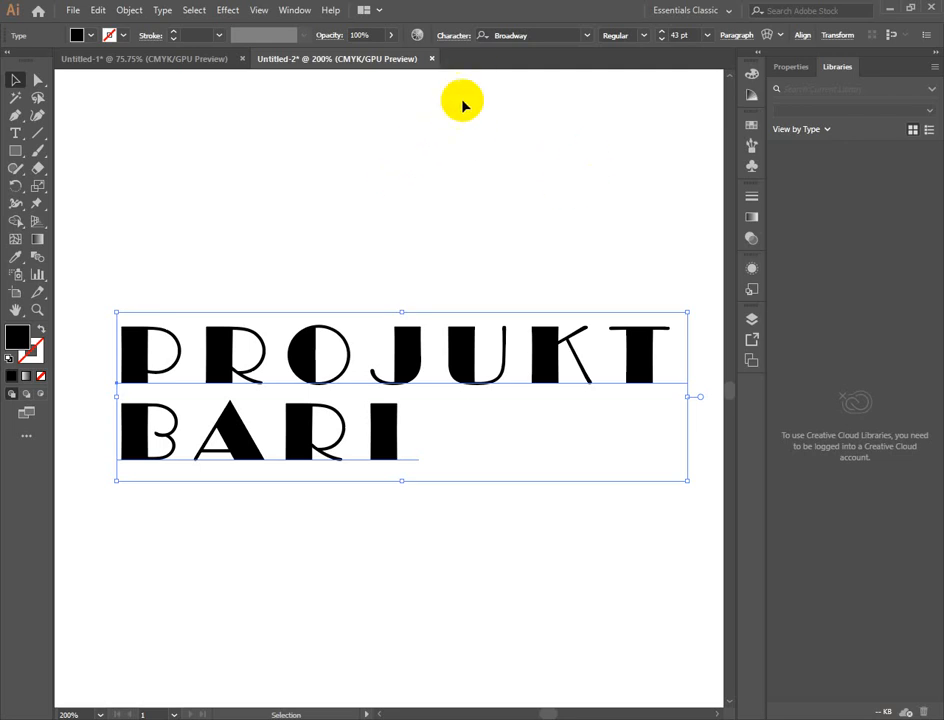
# - Set the anti-aliasing method of the PROJUKT BARI text to None in the Character settings
pyautogui.scroll(2, 437, 222)
pyautogui.scroll(1, 437, 220)
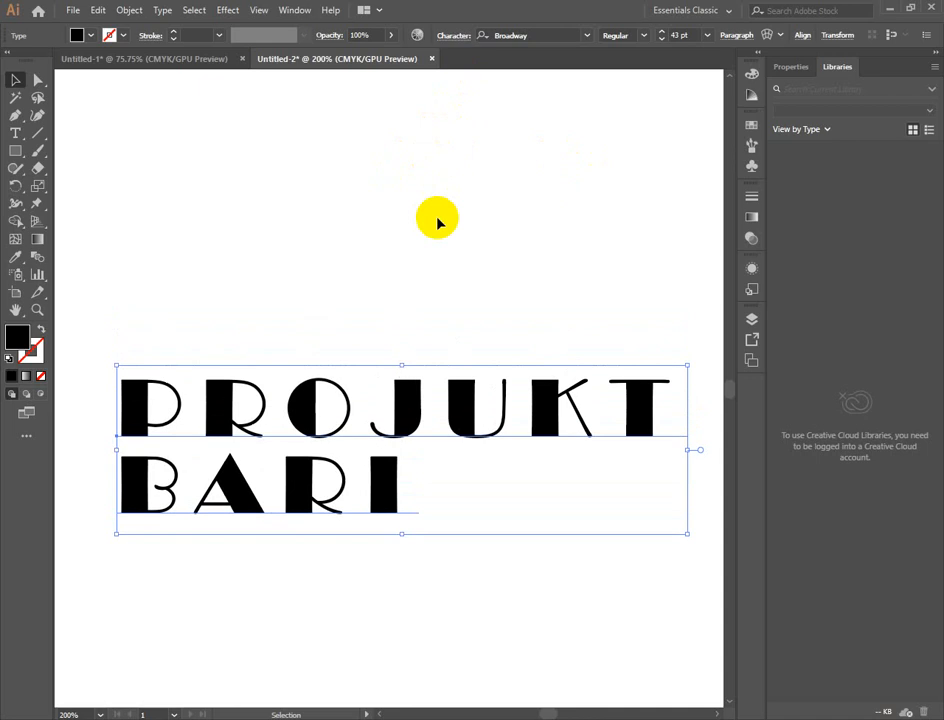
pyautogui.click(447, 38)
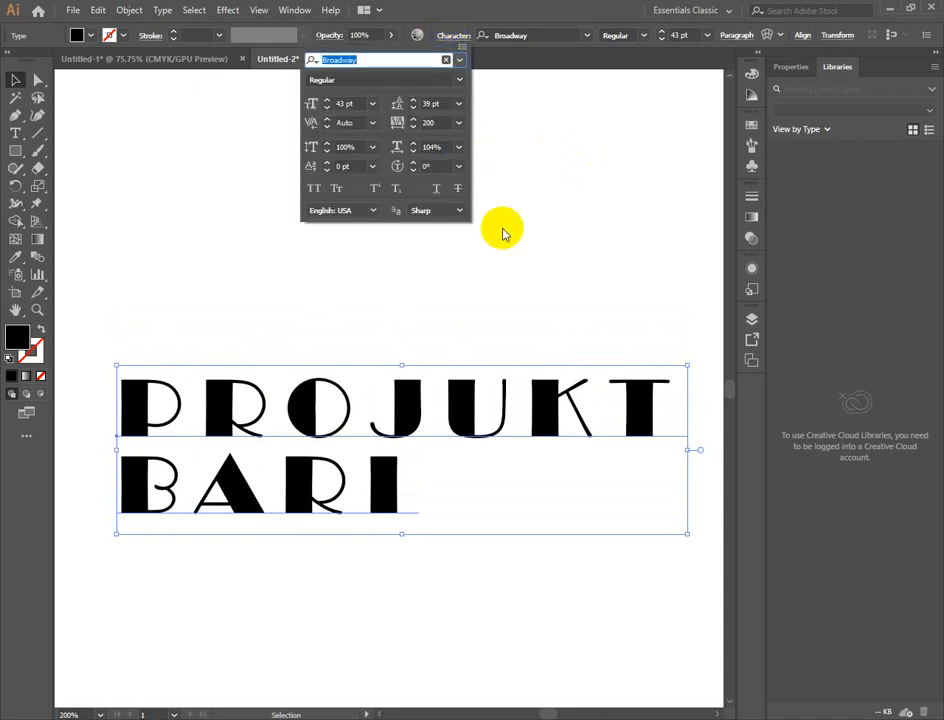
pyautogui.click(460, 211)
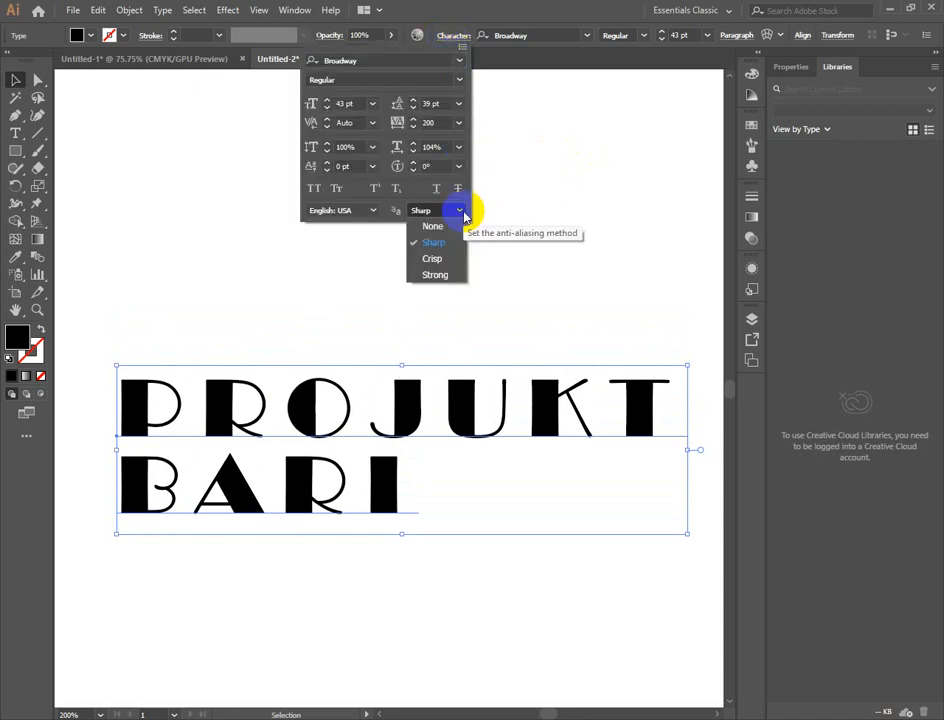
pyautogui.click(433, 227)
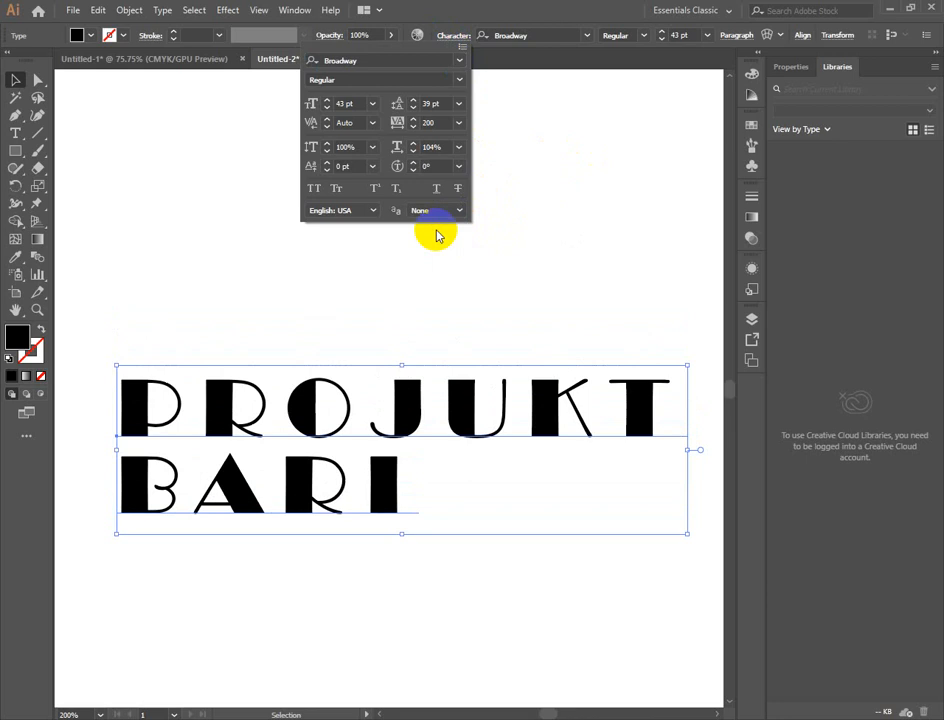
pyautogui.click(565, 234)
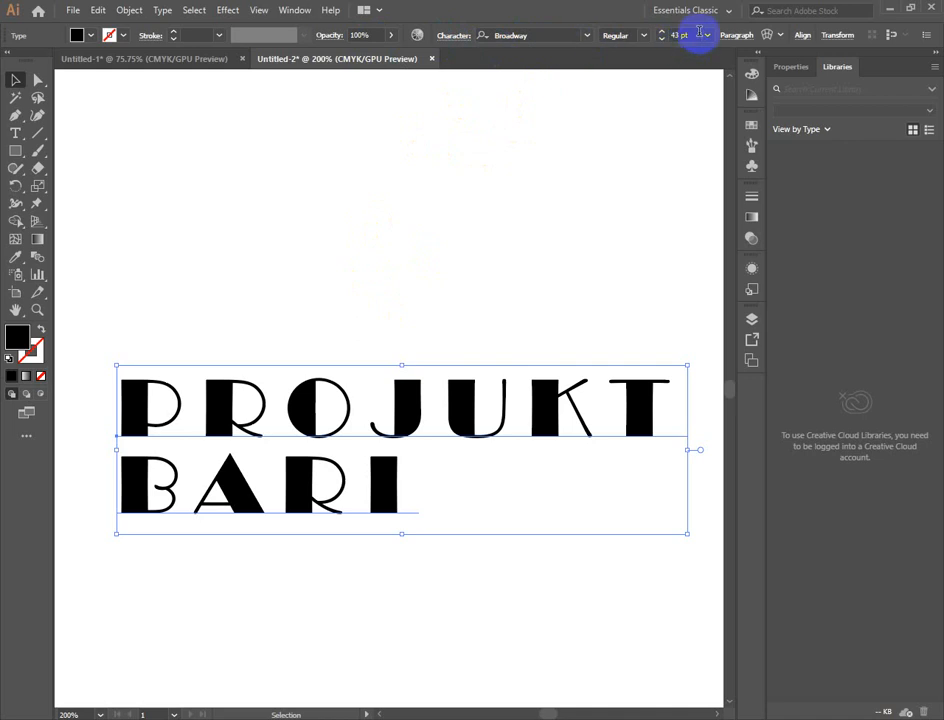
# - Center-align both lines of the PROJUKT BARI text in the Paragraph settings
pyautogui.click(740, 35)
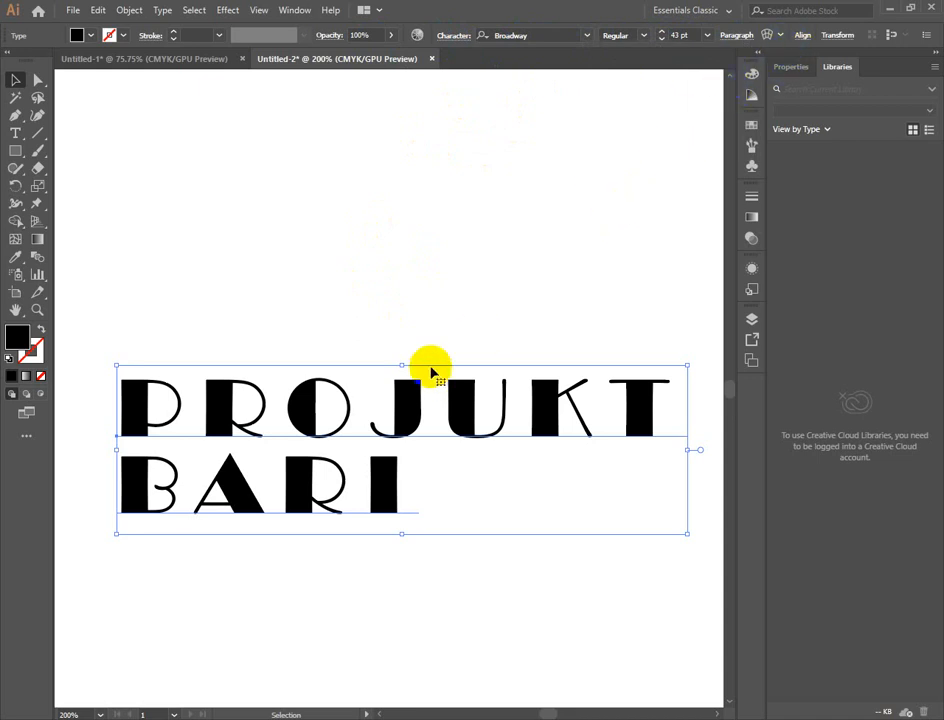
pyautogui.hotkey('ctrl', '-')
pyautogui.hotkey('ctrl', '-')
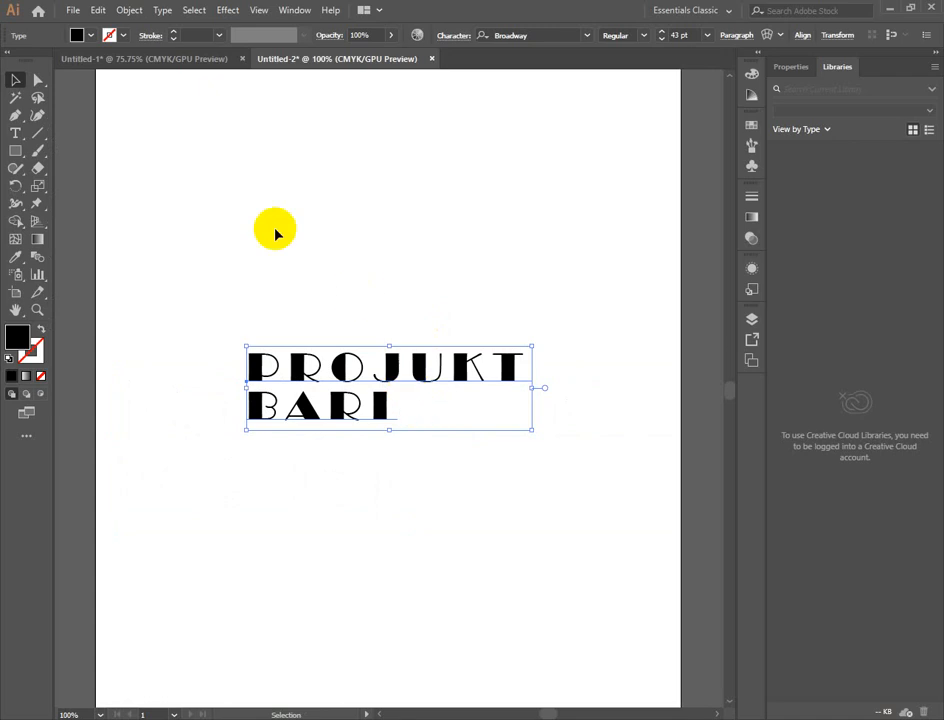
pyautogui.click(738, 38)
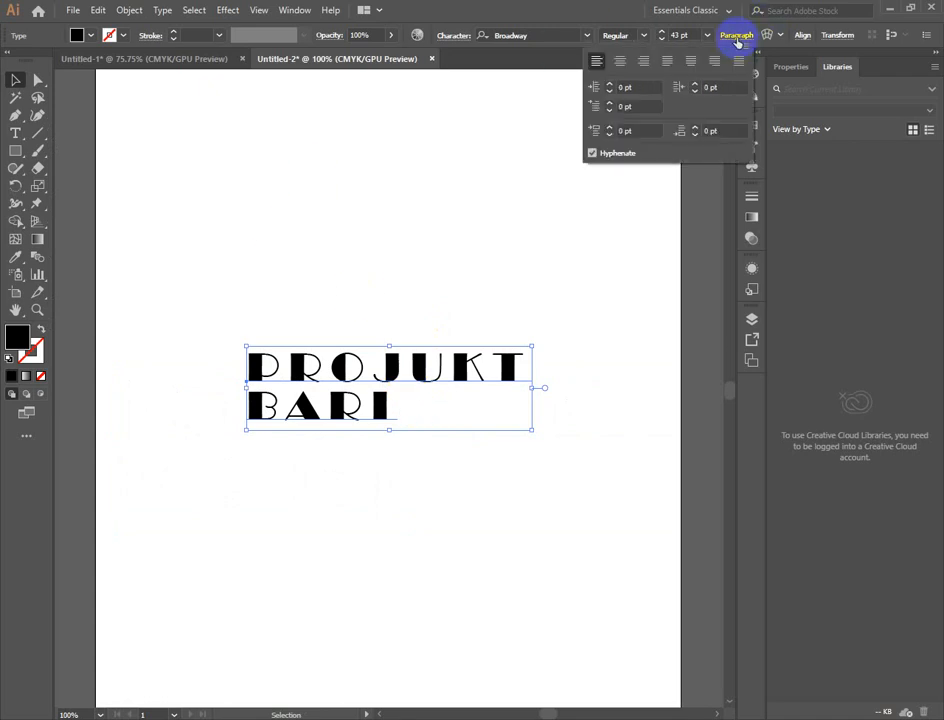
pyautogui.click(621, 61)
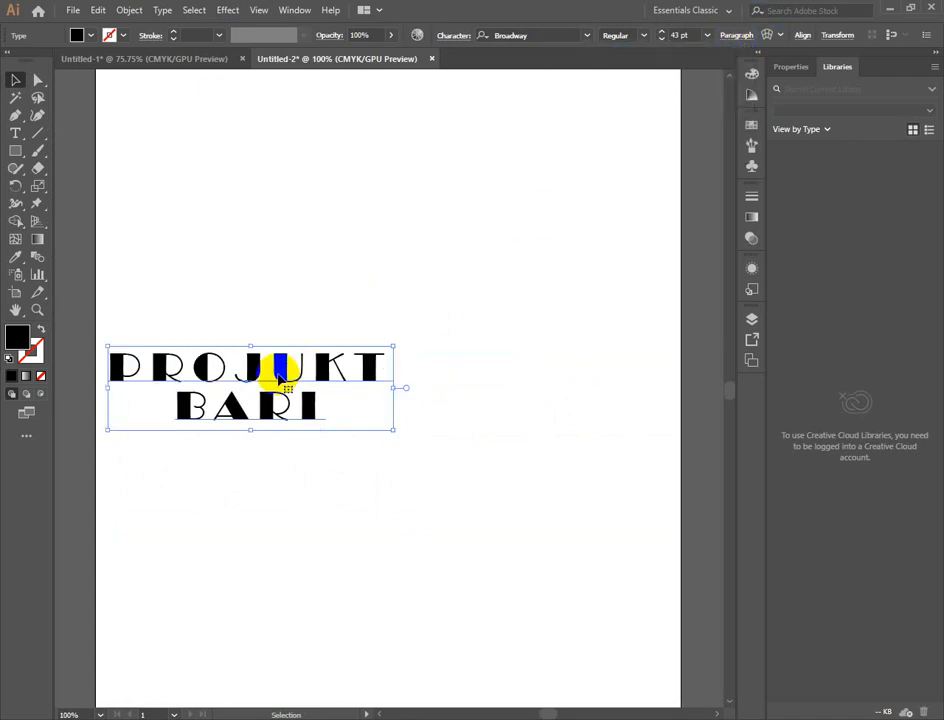
# - Move the centered PROJUKT BARI text toward the upper middle of the artboard and deselect it
pyautogui.moveTo(283, 380); pyautogui.dragTo(417, 238)
pyautogui.moveTo(424, 283); pyautogui.dragTo(393, 367)
pyautogui.click(600, 487)
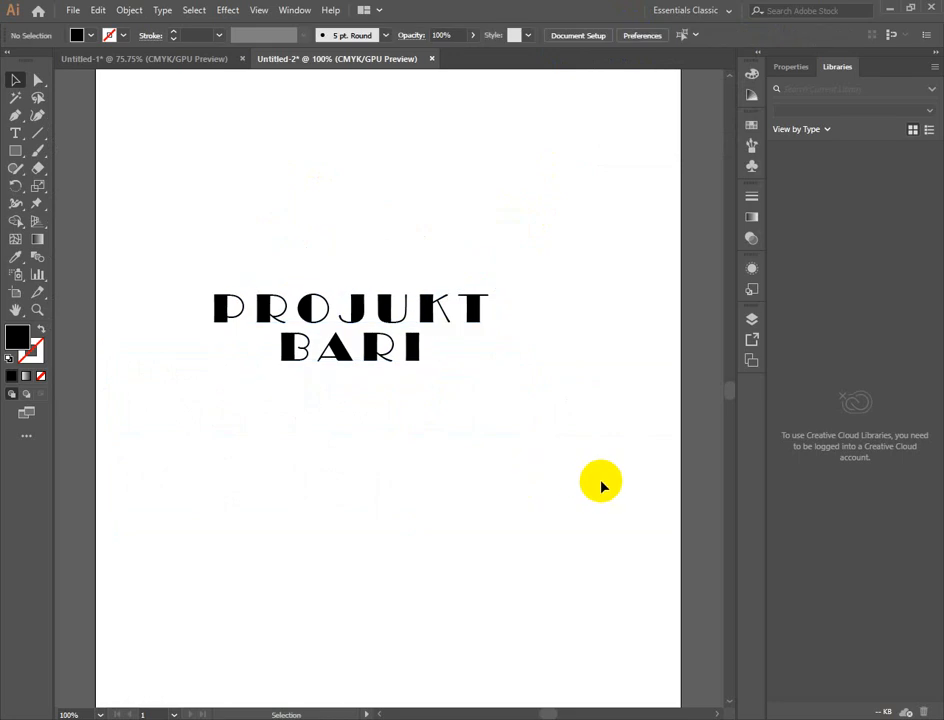
# - Select the PROJUKT BARI text and examine its Align and Transform options
pyautogui.click(321, 342)
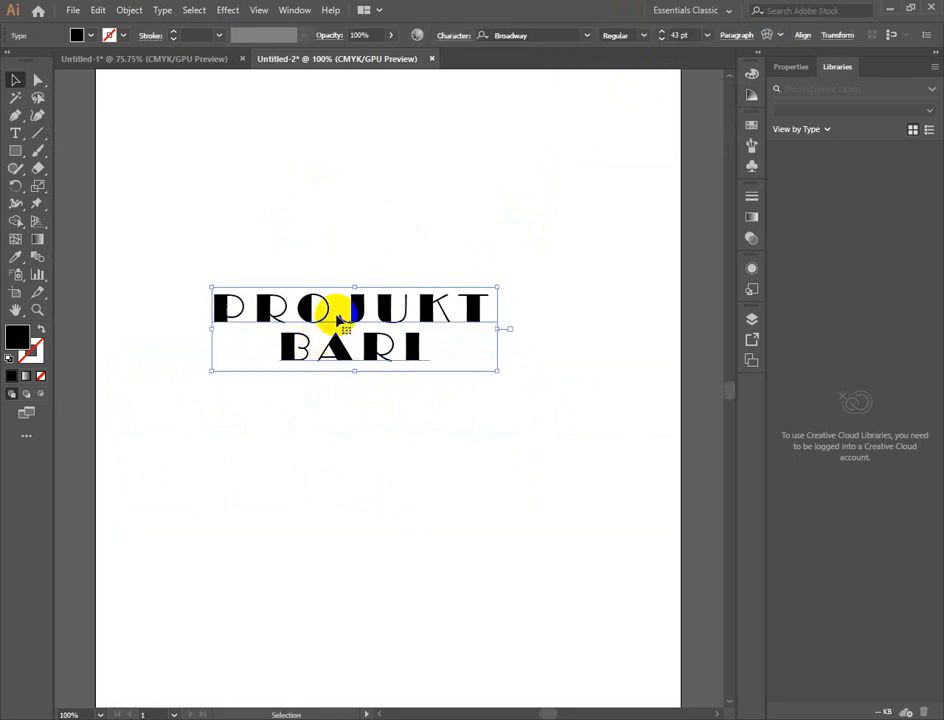
pyautogui.click(804, 37)
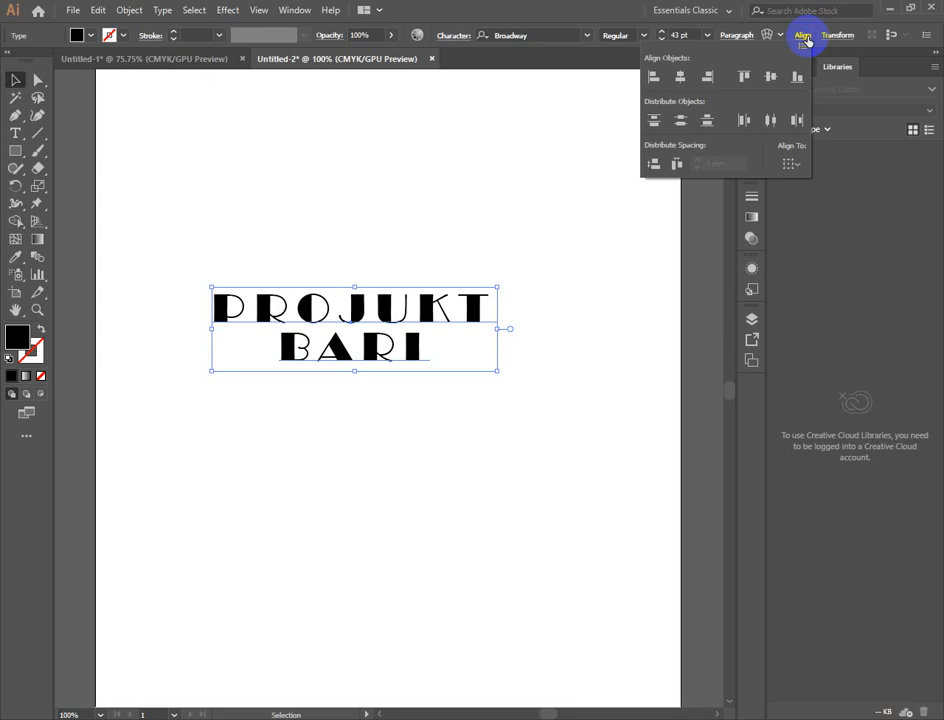
pyautogui.click(607, 99)
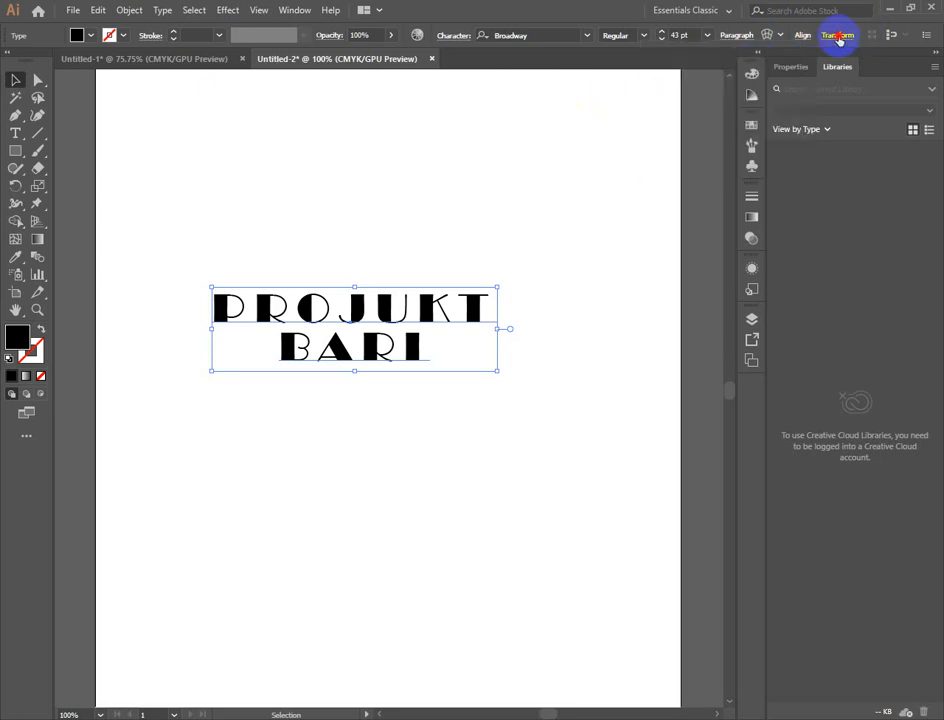
pyautogui.click(838, 37)
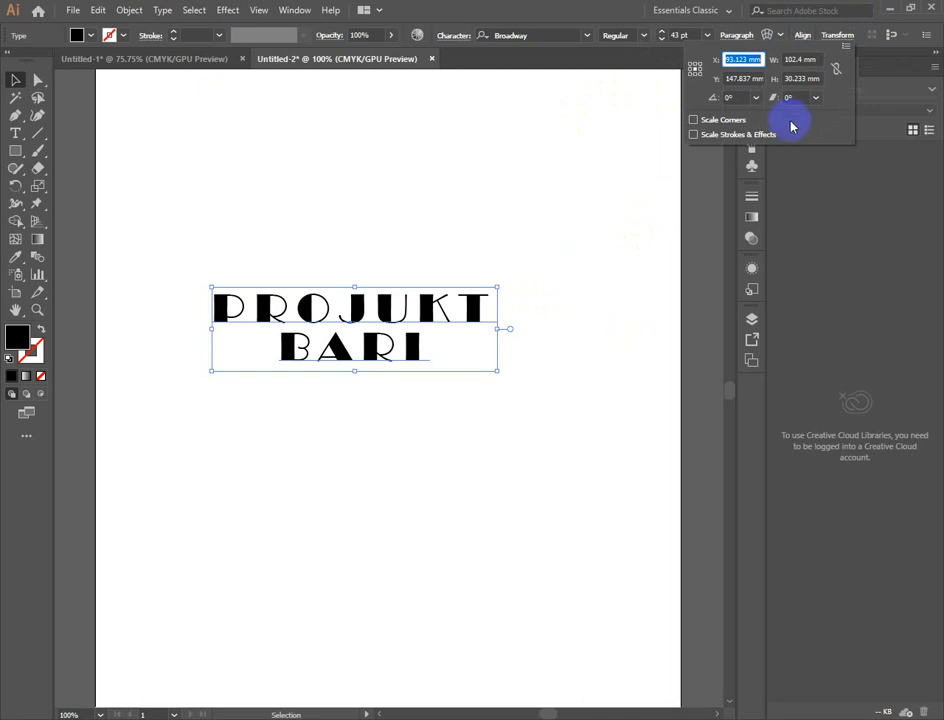
pyautogui.click(838, 70)
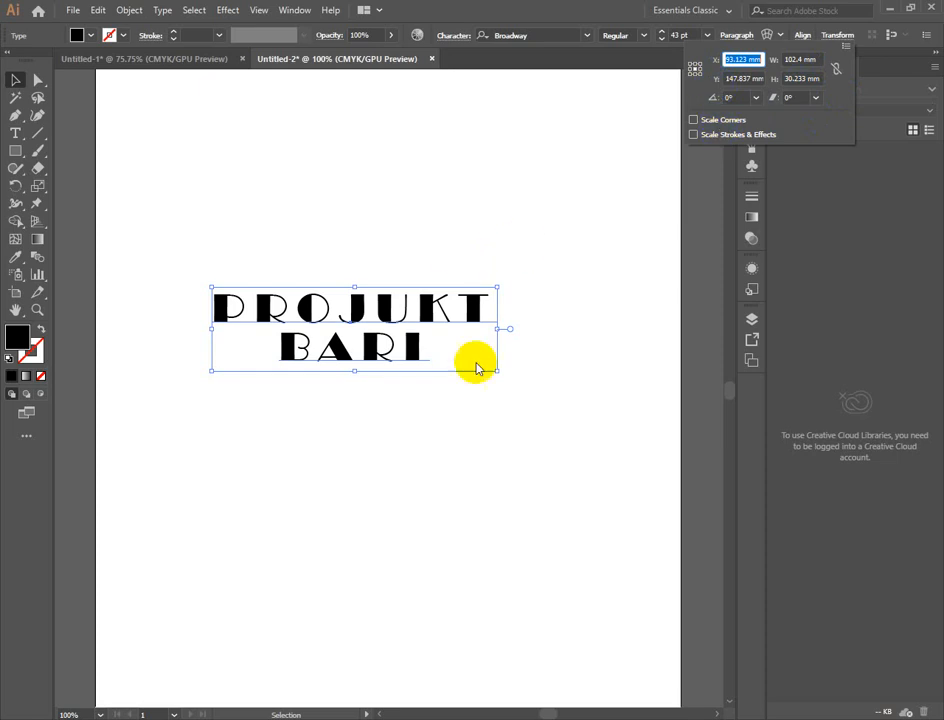
pyautogui.click(255, 258)
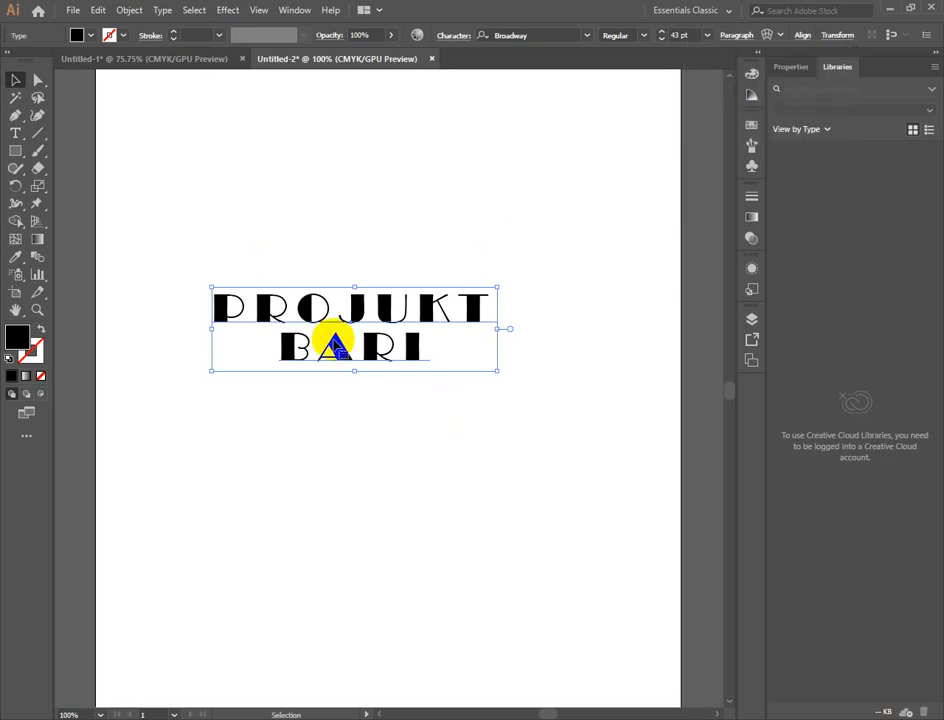
# - Delete the PROJUKT BARI text and draw a black square in the middle of the artboard, leaving it deselected
pyautogui.press('Delete')
pyautogui.click(16, 151)
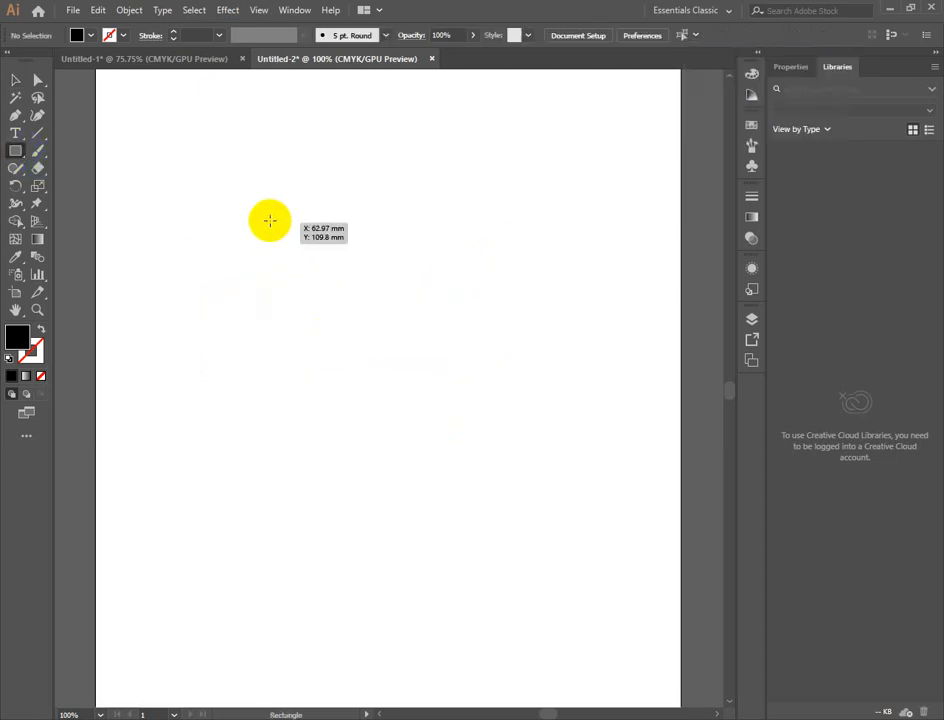
pyautogui.moveTo(270, 219); pyautogui.dragTo(456, 463)
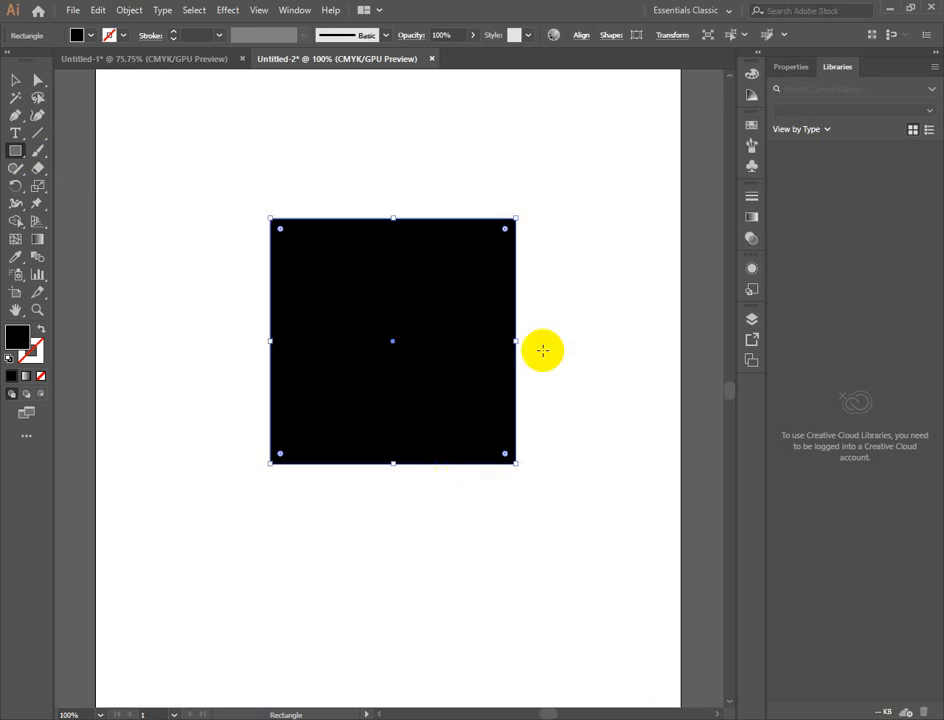
pyautogui.click(15, 81)
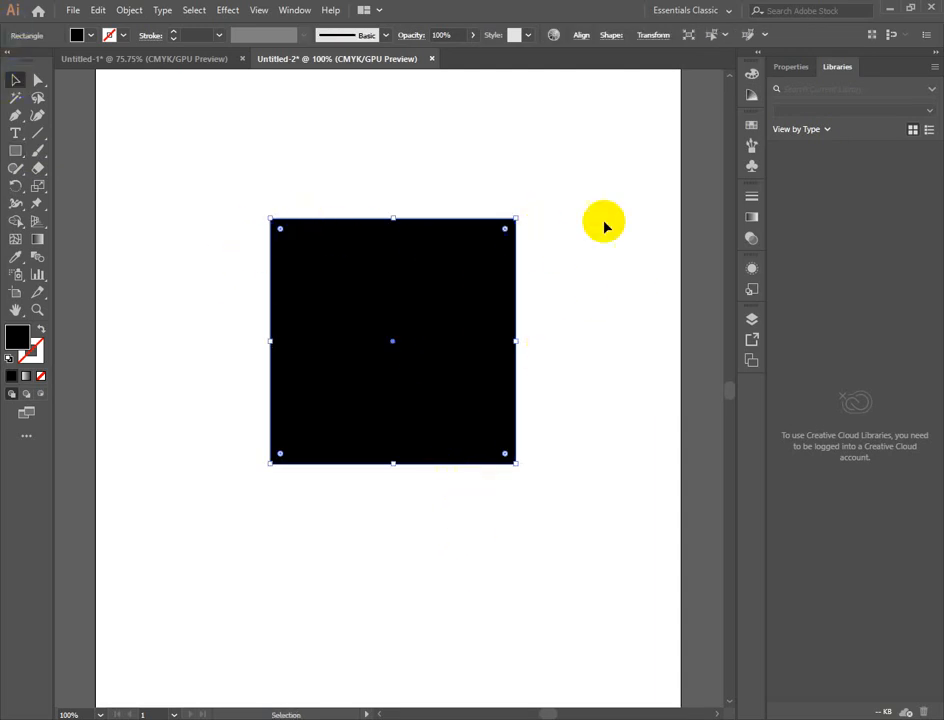
pyautogui.click(443, 366)
pyautogui.click(609, 442)
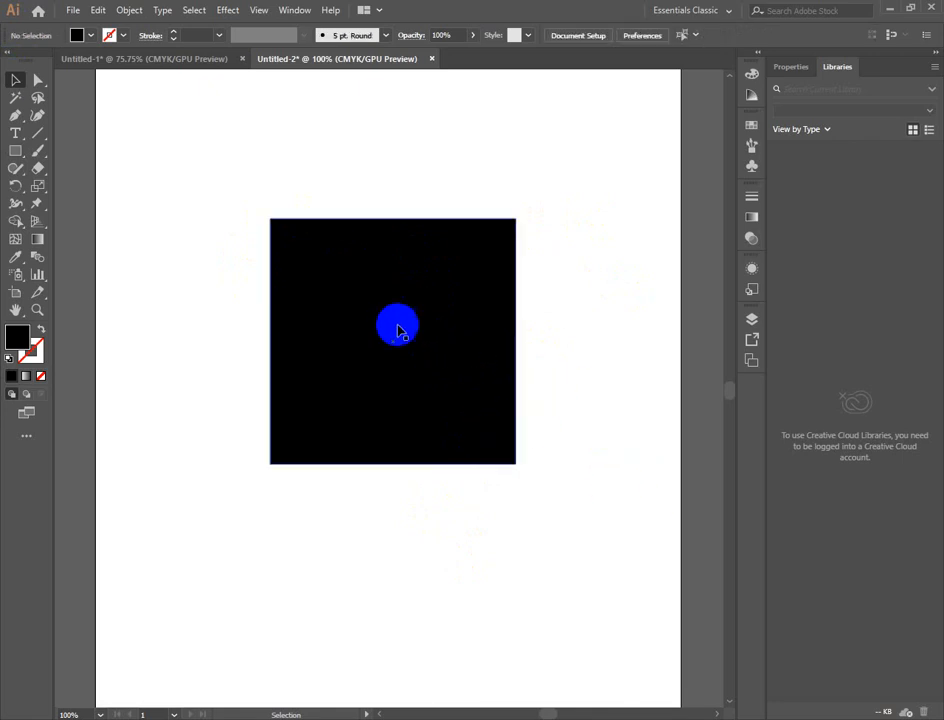
# - Delete the black square and place default Lorem ipsum sample text in the upper part of the artboard
pyautogui.click(368, 310)
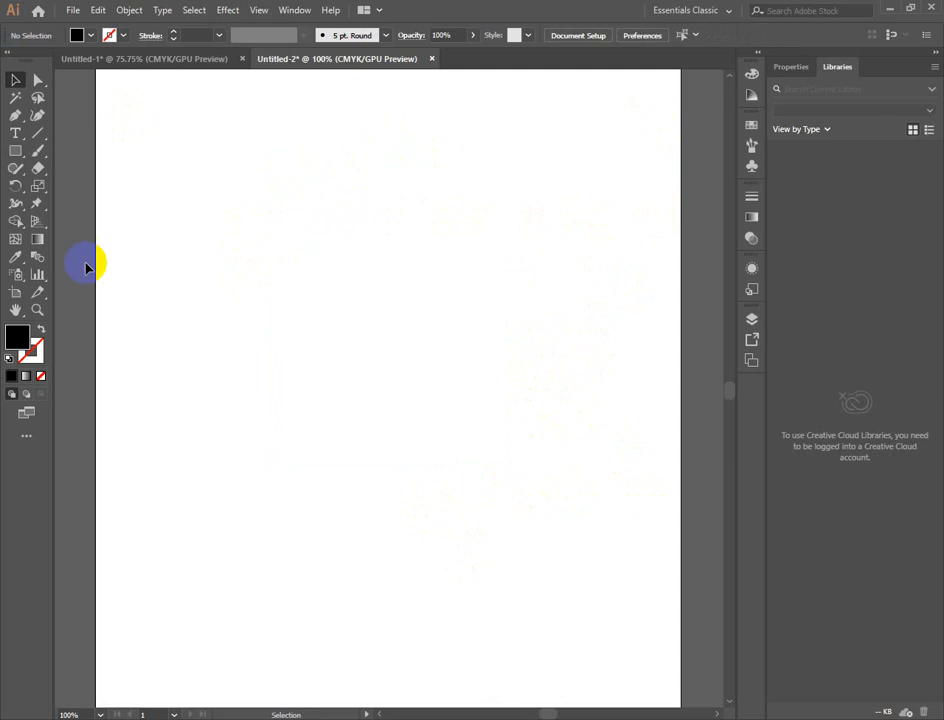
pyautogui.click(15, 133)
pyautogui.click(362, 212)
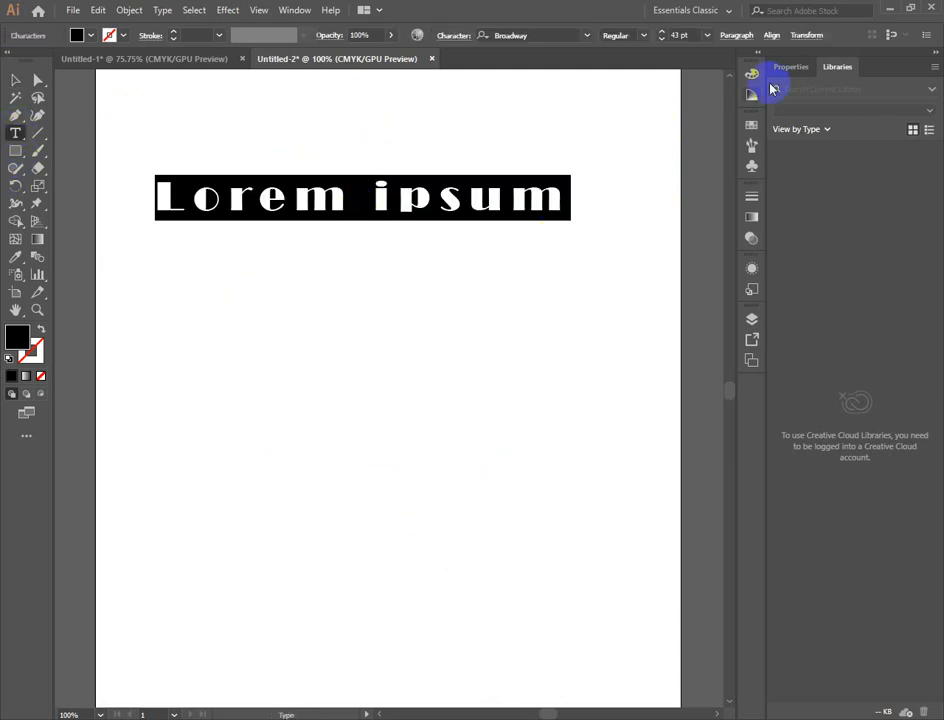
# - Set the Lorem ipsum text's Transform position to X 100 mm and Y 150 mm
pyautogui.click(805, 35)
pyautogui.click(711, 61)
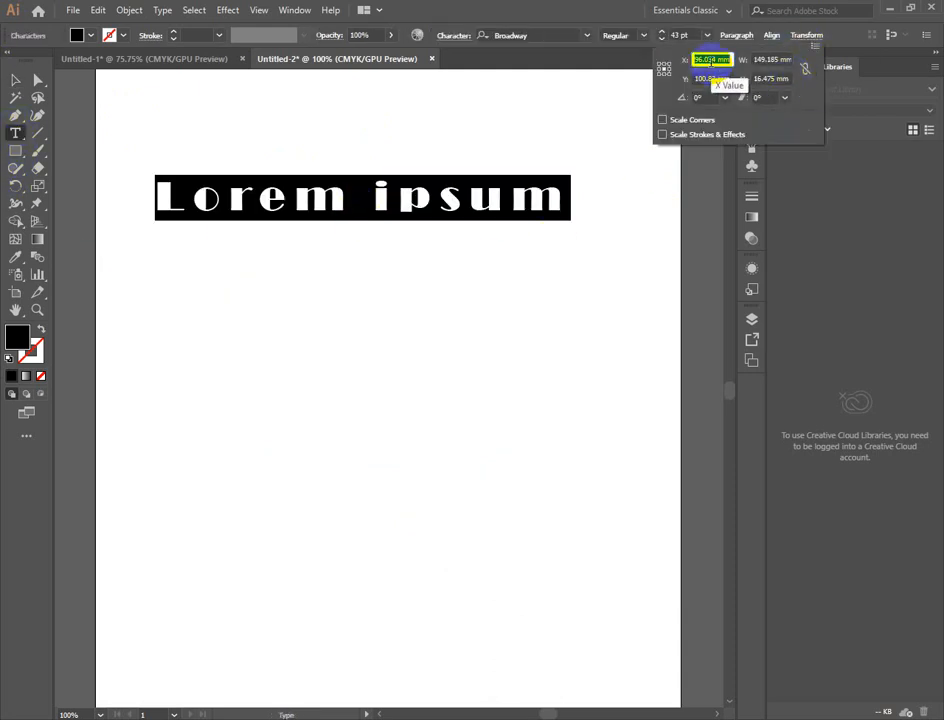
pyautogui.moveTo(715, 58); pyautogui.dragTo(671, 69)
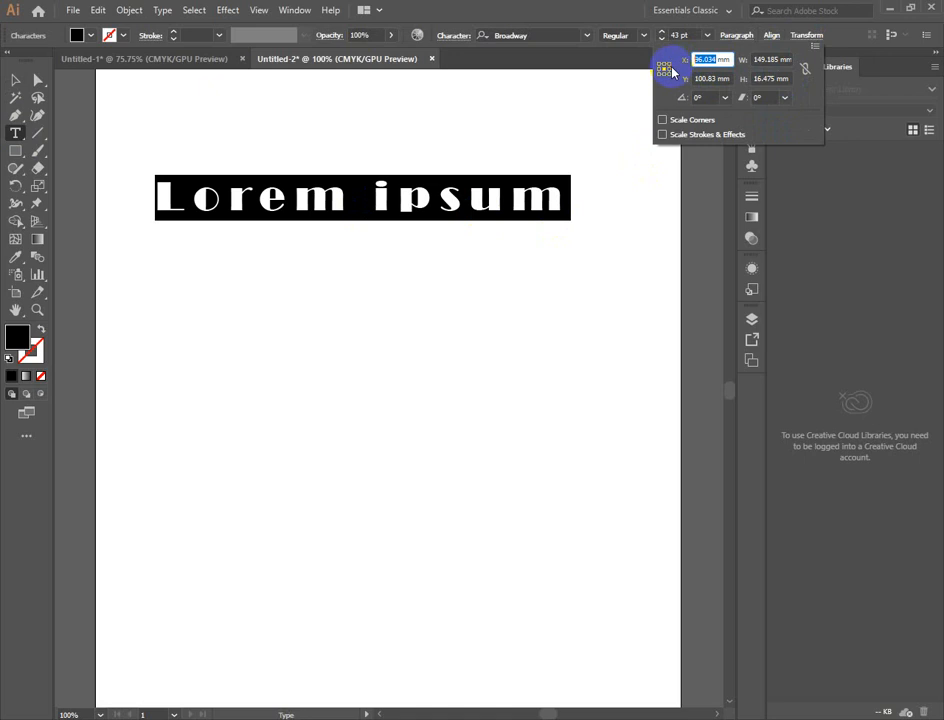
pyautogui.write('100')
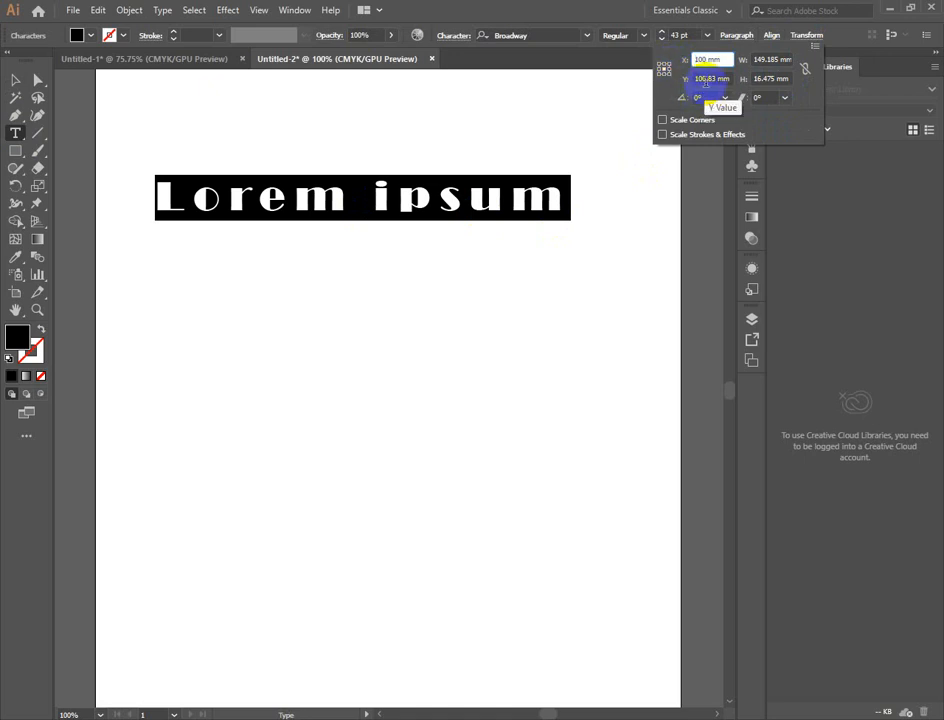
pyautogui.click(807, 77)
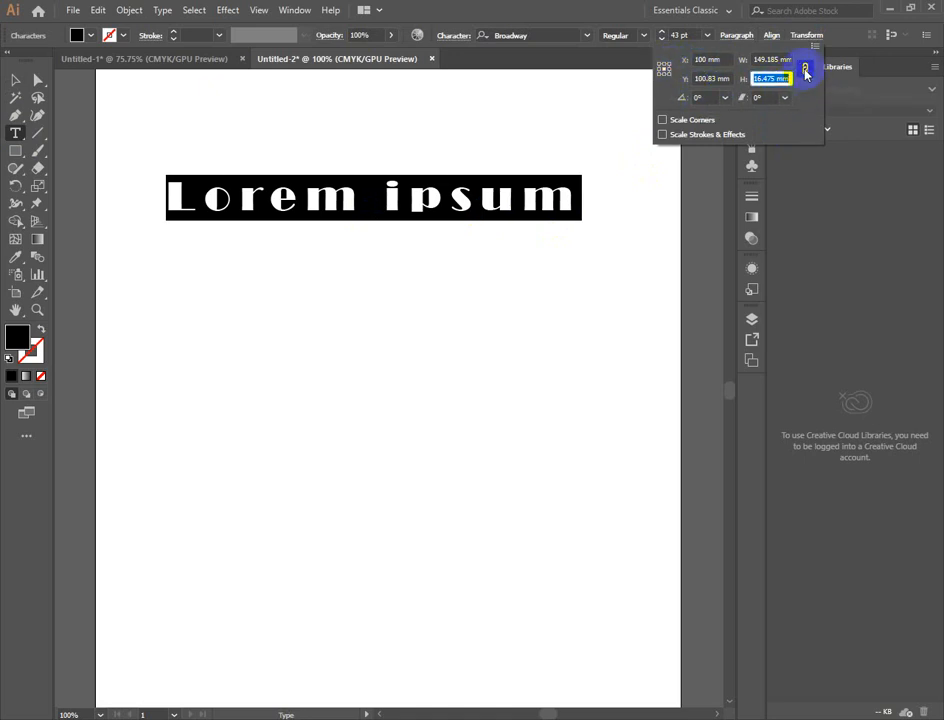
pyautogui.click(710, 80)
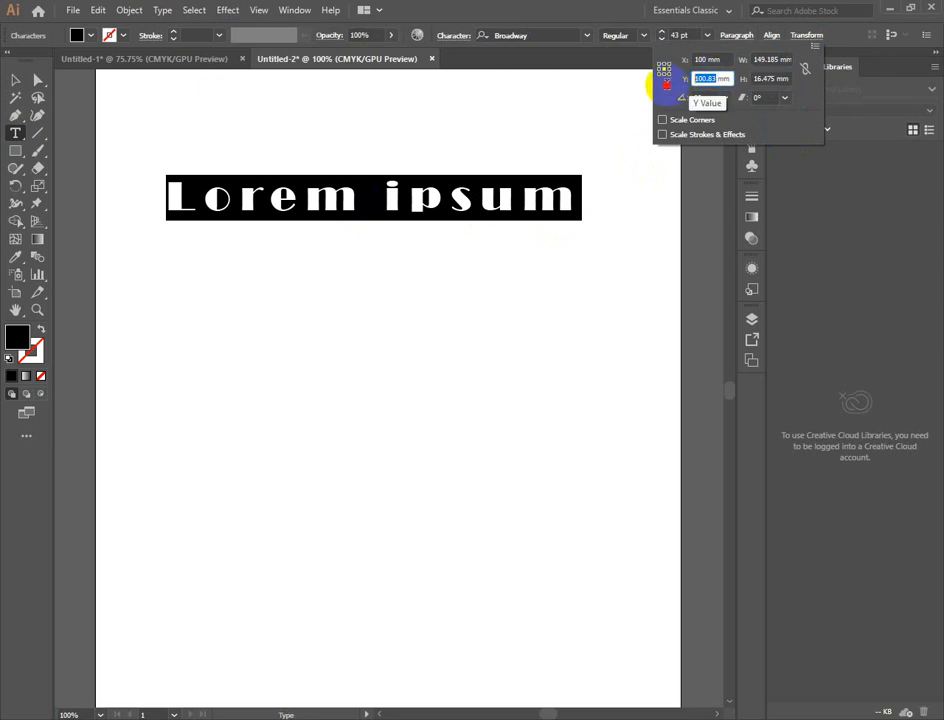
pyautogui.write('1')
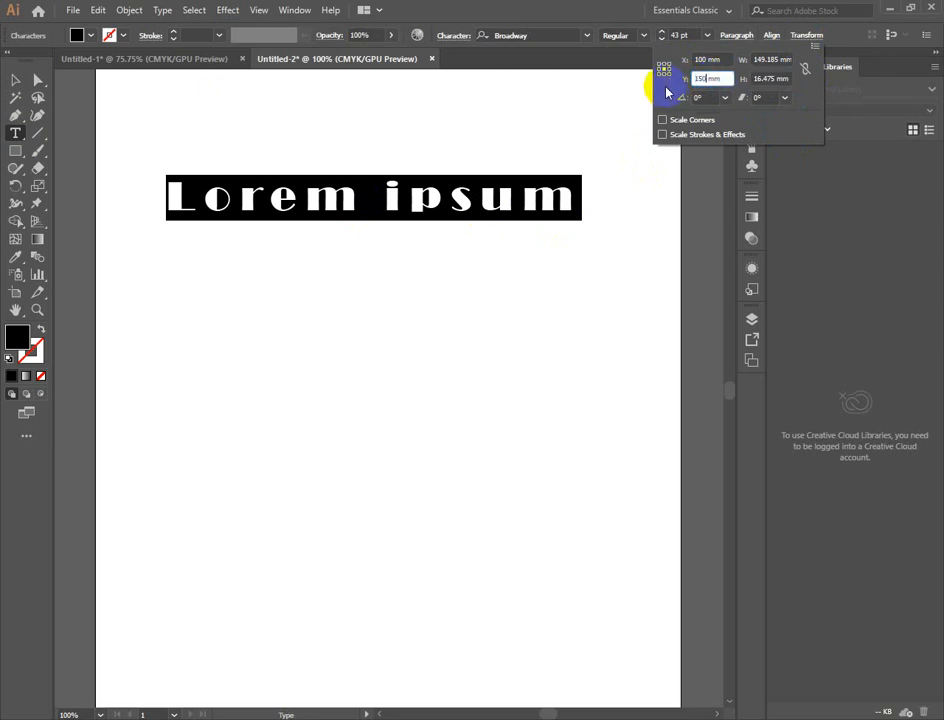
pyautogui.write('50')
pyautogui.press('Return')
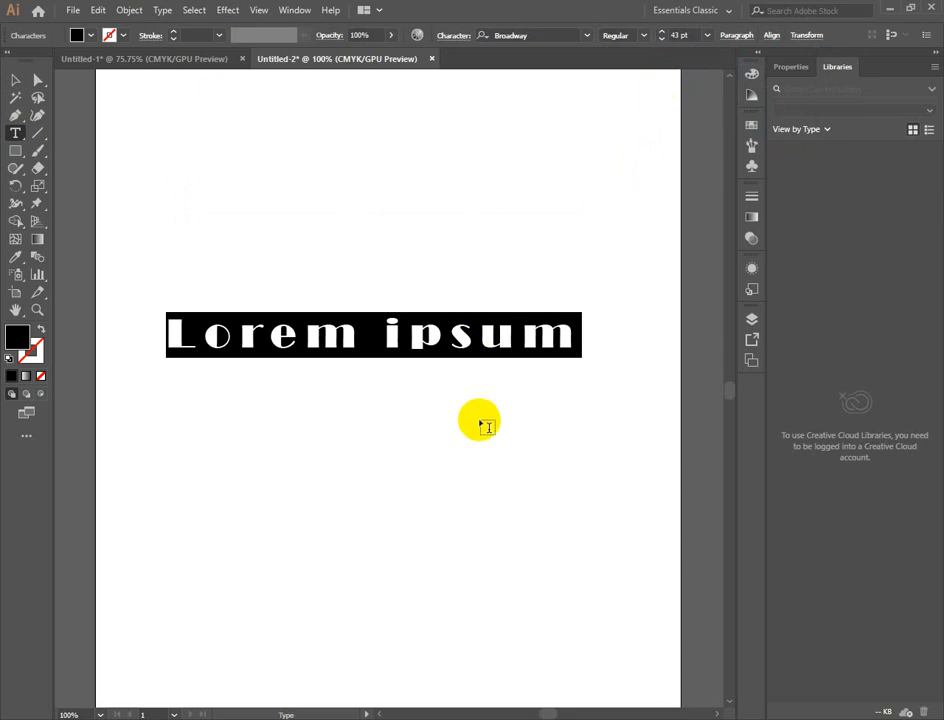
# - Move the Lorem ipsum text up and duplicate it into two stacked lines in the artboard's upper part, leaving them deselected
pyautogui.click(37, 97)
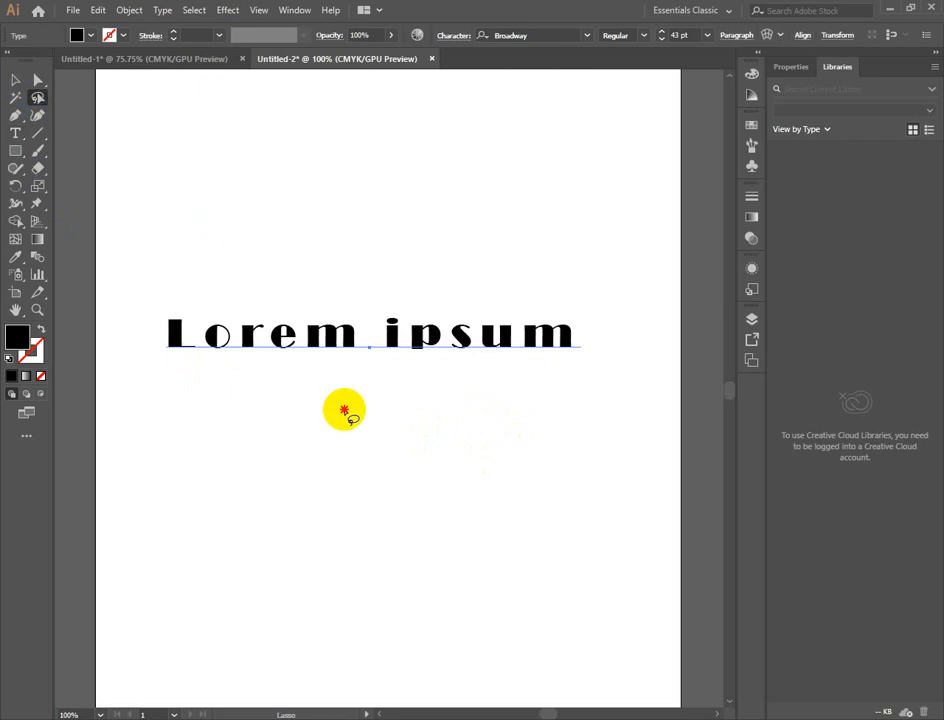
pyautogui.click(344, 410)
pyautogui.click(15, 79)
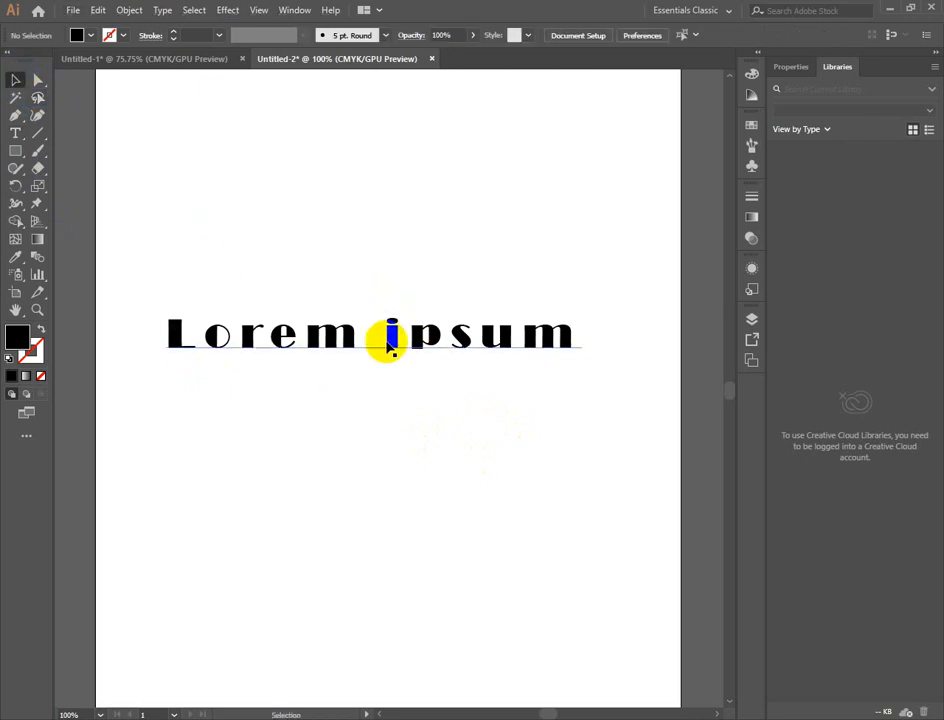
pyautogui.moveTo(390, 343); pyautogui.dragTo(430, 250)
pyautogui.click(498, 363)
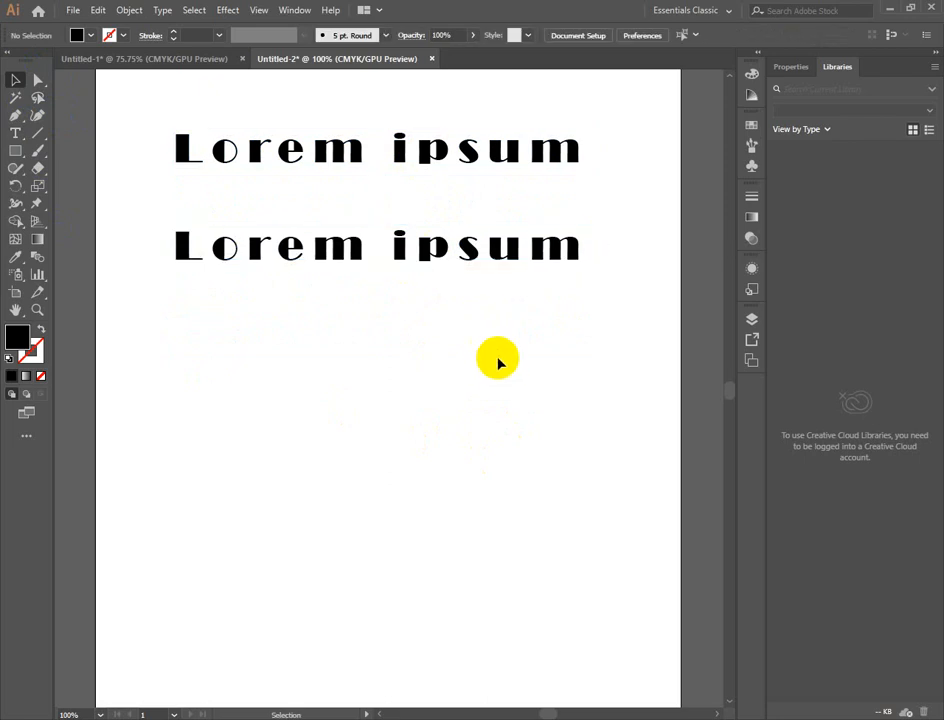
# - Link width and height for the upper Lorem ipsum copy and set its position to X 100 mm, Y 150 mm
pyautogui.click(383, 141)
pyautogui.click(838, 36)
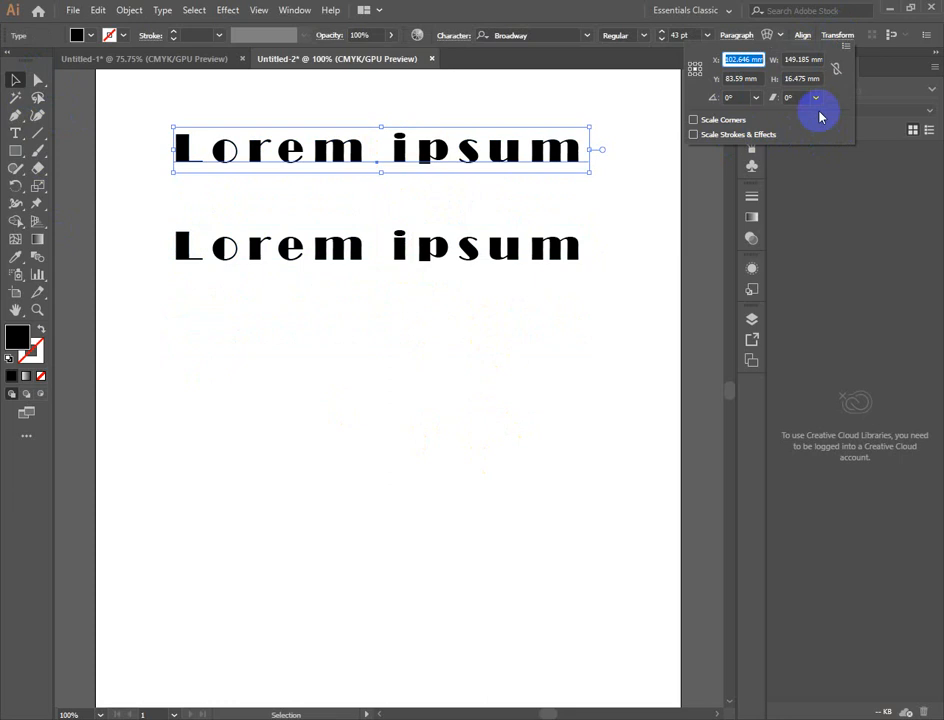
pyautogui.click(818, 78)
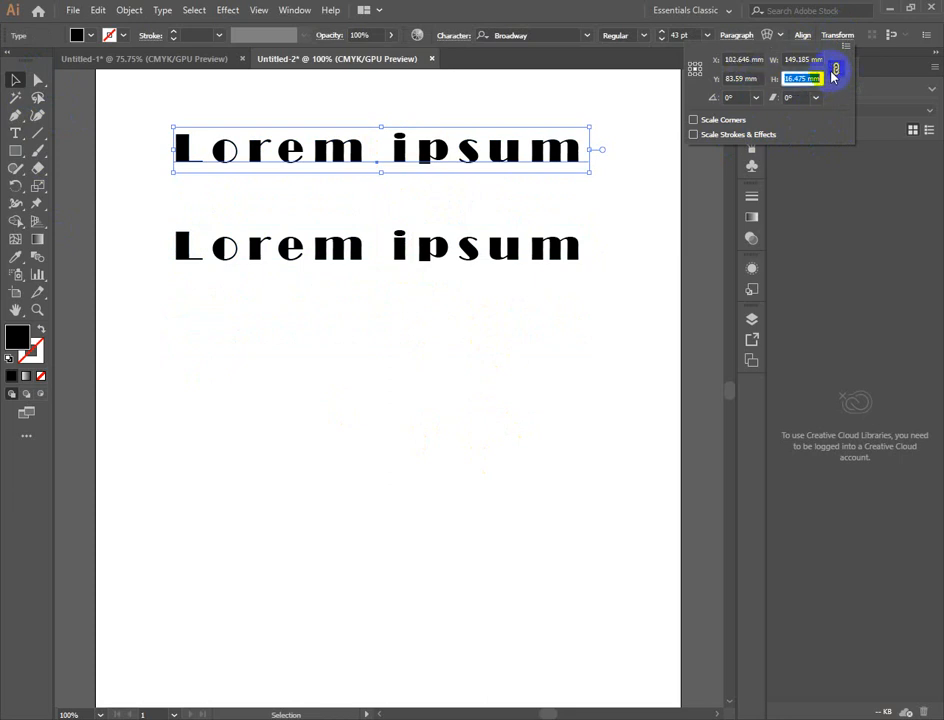
pyautogui.doubleClick(745, 60)
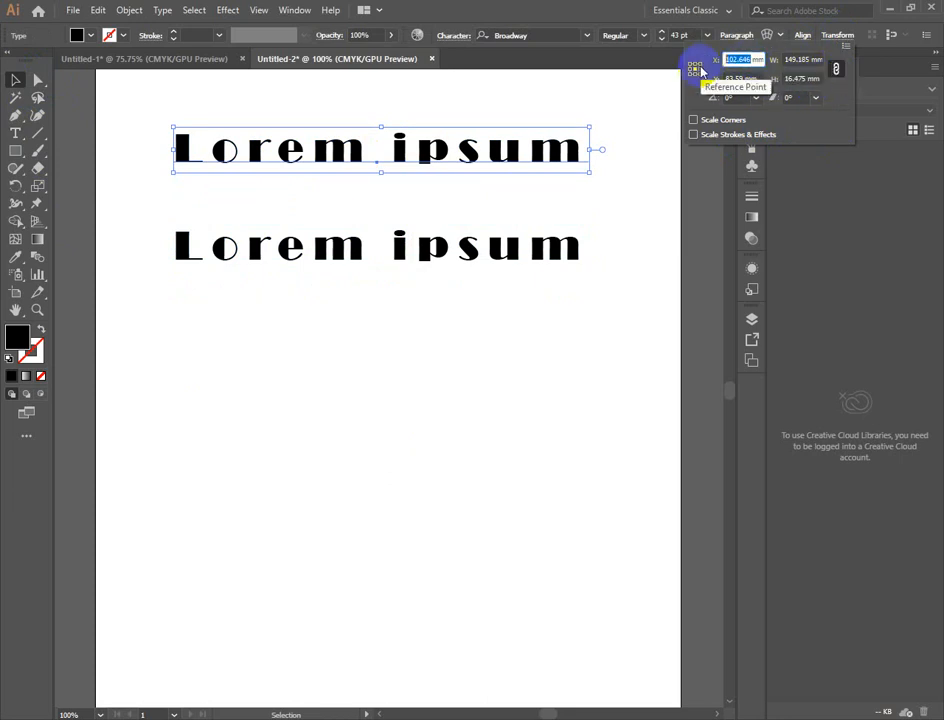
pyautogui.write('1')
pyautogui.press('Tab')
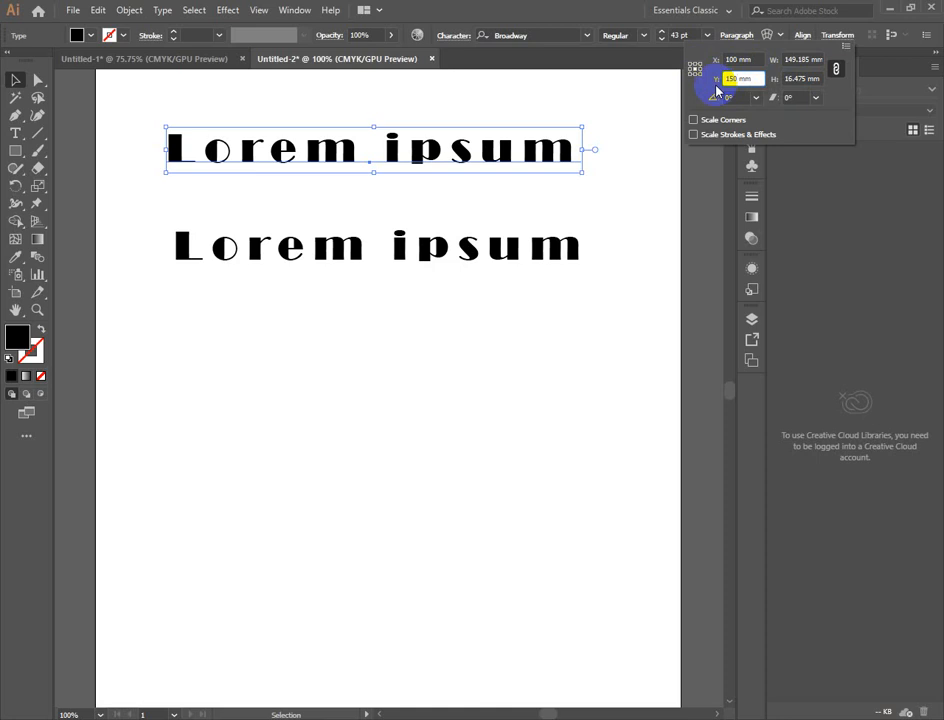
pyautogui.press('Return')
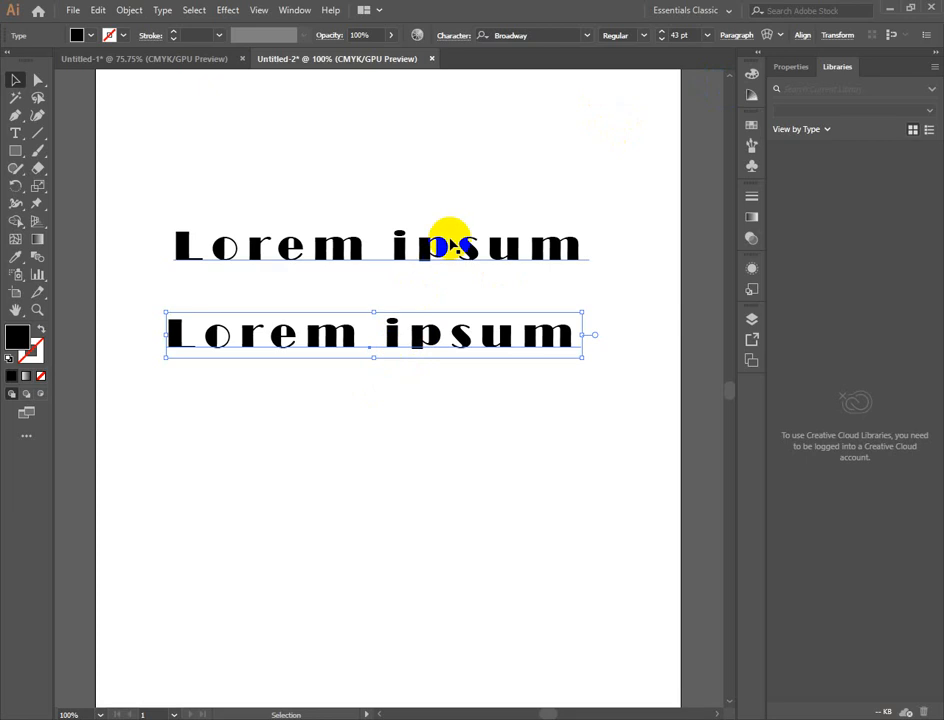
# - Delete both Lorem ipsum texts and place new sample text on the artboard with the Type Tool
pyautogui.moveTo(462, 203); pyautogui.dragTo(524, 399)
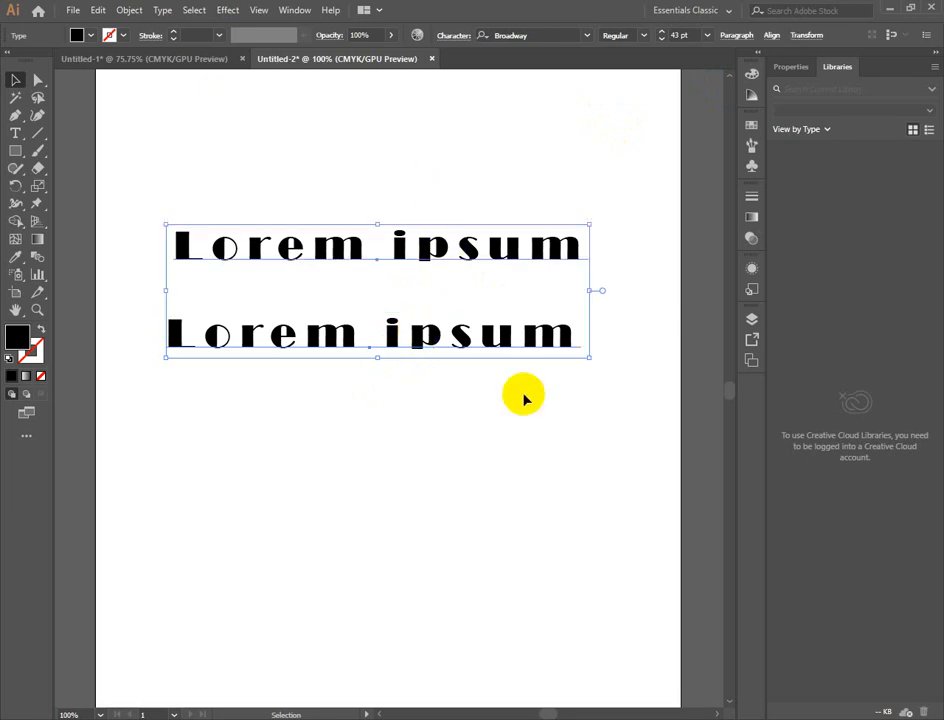
pyautogui.press('Delete')
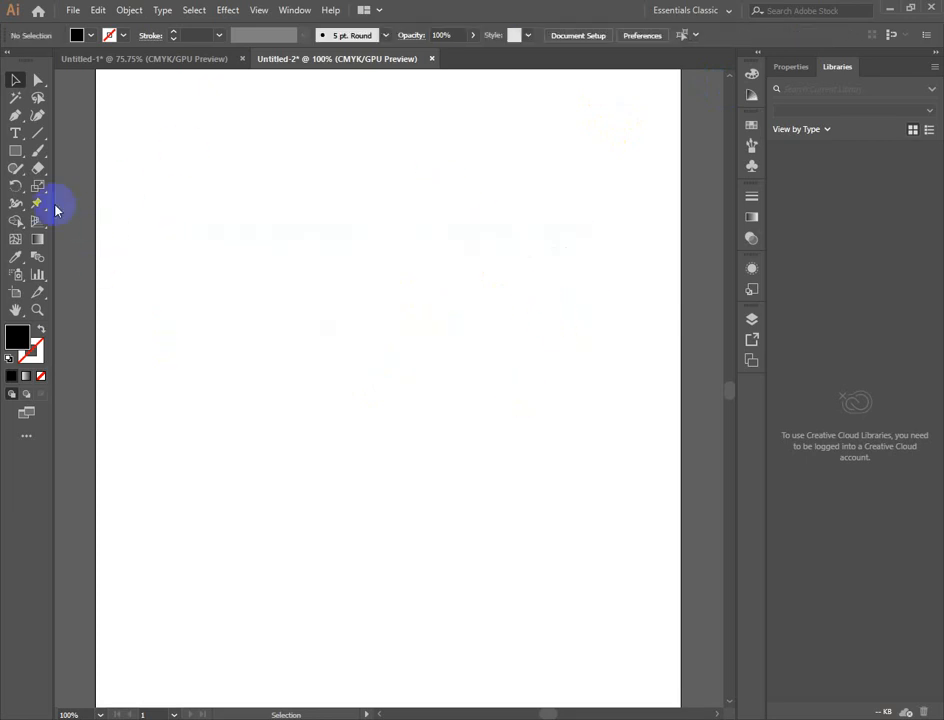
pyautogui.click(15, 133)
pyautogui.click(411, 289)
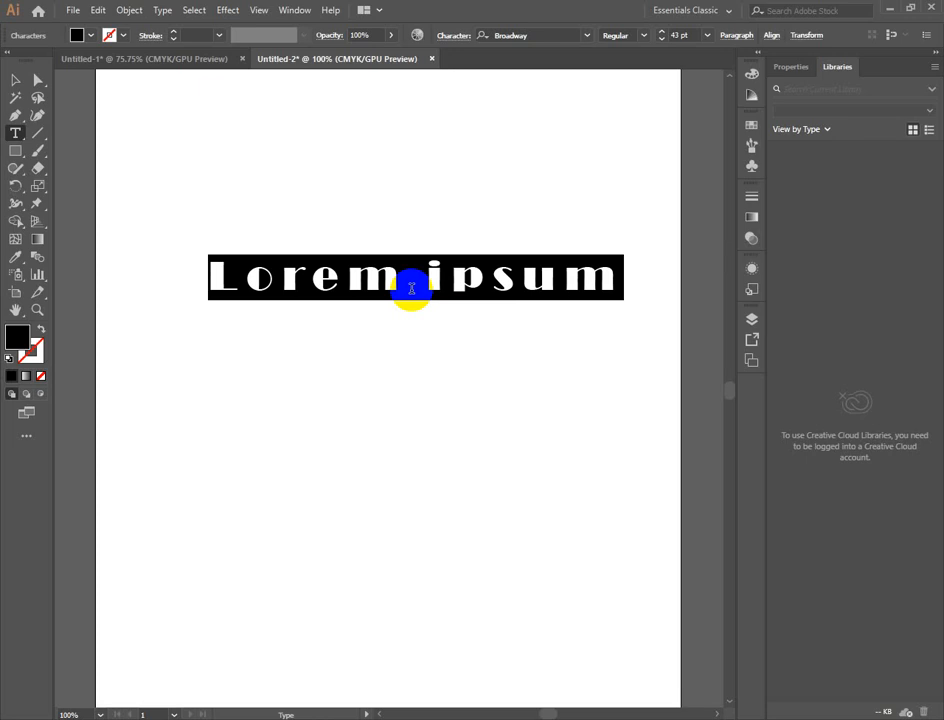
# - Undo the new sample text and the preceding deletions to restore the earlier Lorem ipsum texts
pyautogui.hotkey('ctrl', 'z')
pyautogui.hotkey('ctrl', 'z')
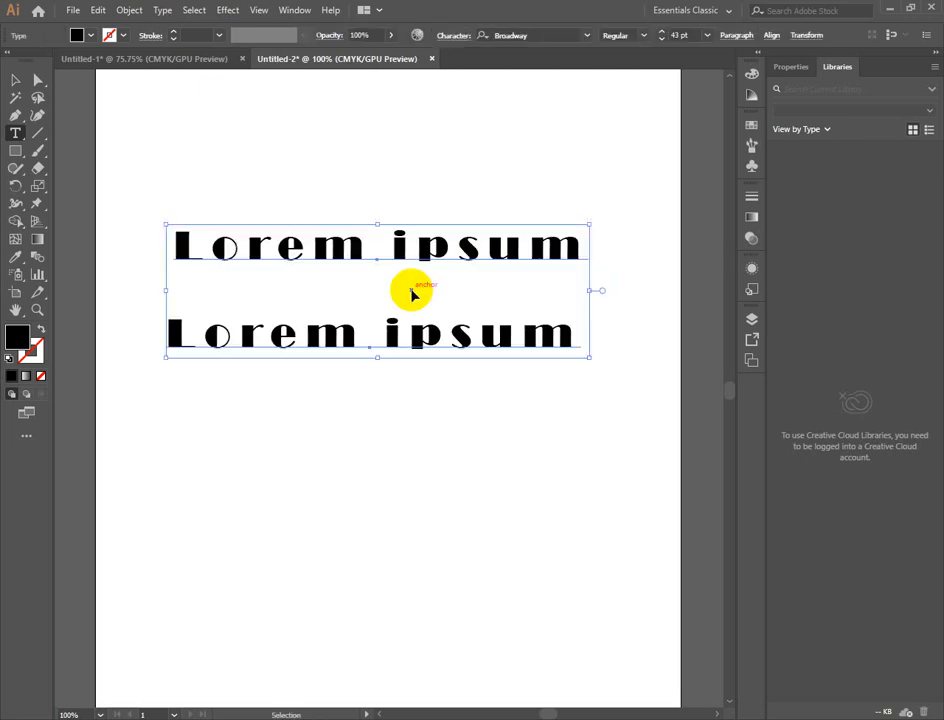
pyautogui.hotkey('ctrl', 'z')
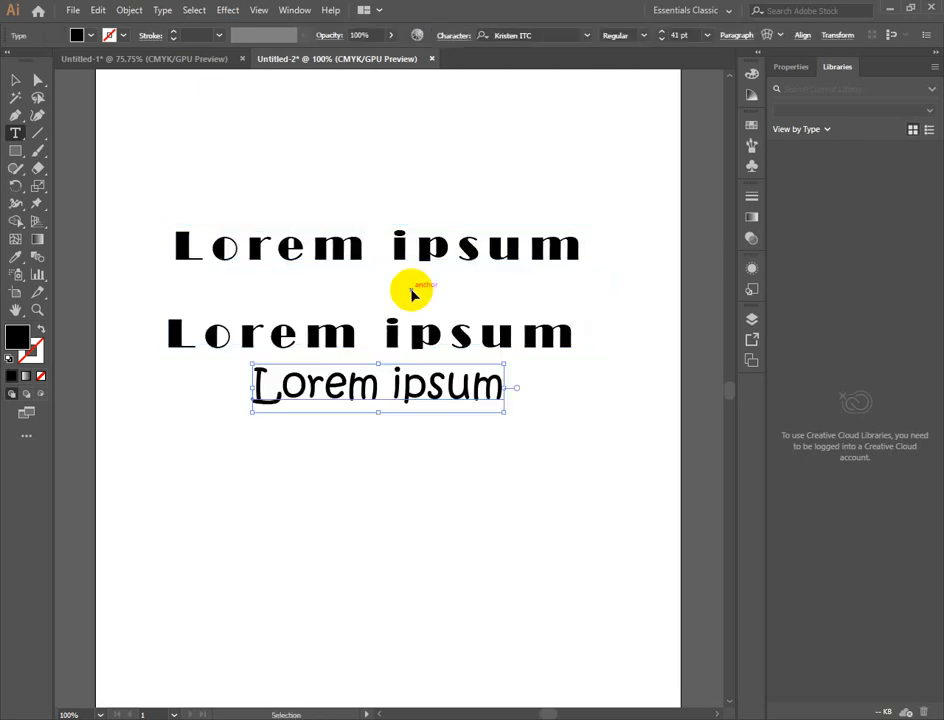
# - Place another Lorem ipsum text above the existing lines, then select and delete it
pyautogui.click(416, 220)
pyautogui.click(16, 82)
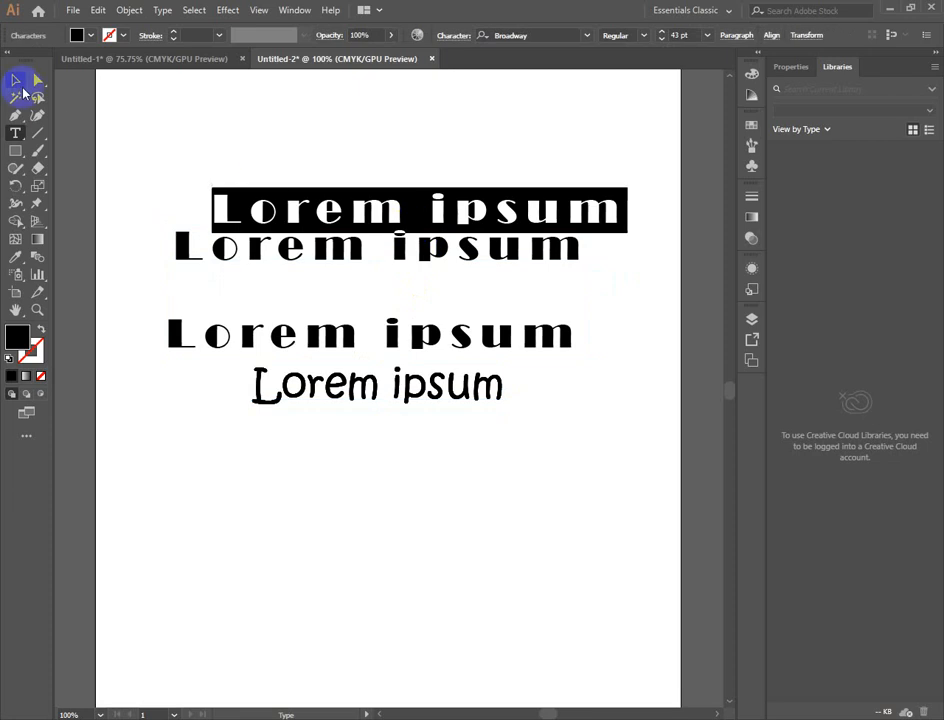
pyautogui.click(368, 272)
pyautogui.click(505, 214)
pyautogui.press('Delete')
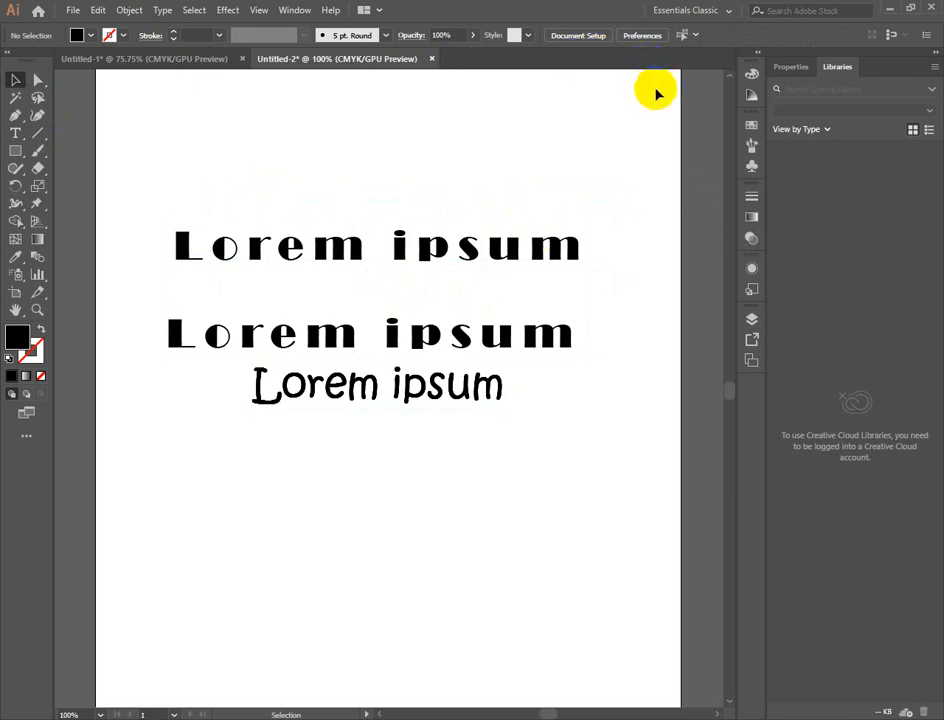
# - Move the top Lorem ipsum line below the others and delete it, then delete the two remaining lines
pyautogui.click(433, 247)
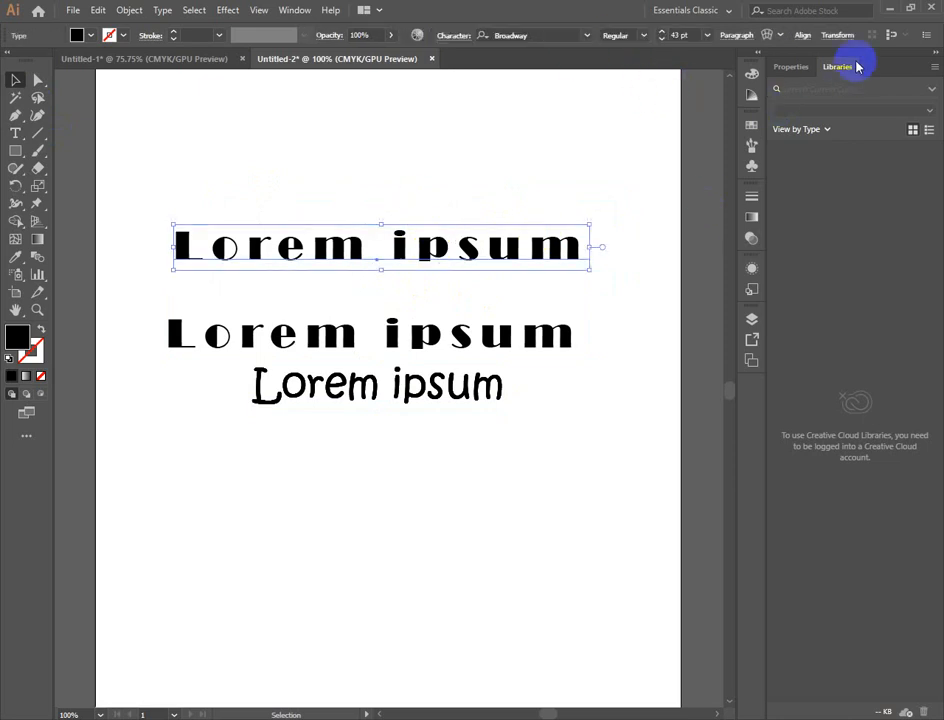
pyautogui.click(785, 38)
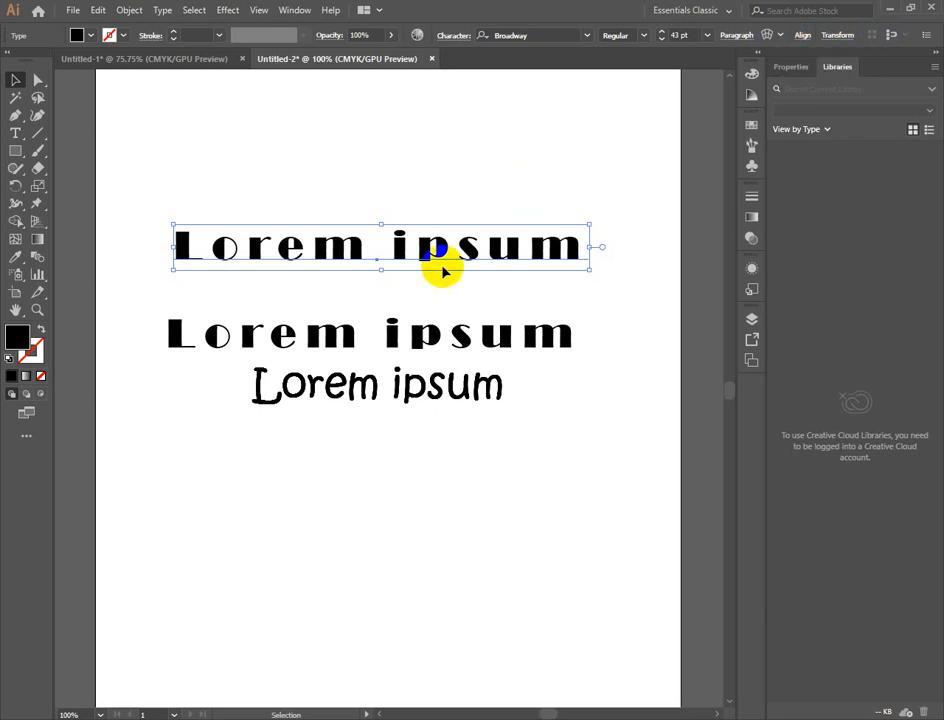
pyautogui.moveTo(442, 268); pyautogui.dragTo(437, 476)
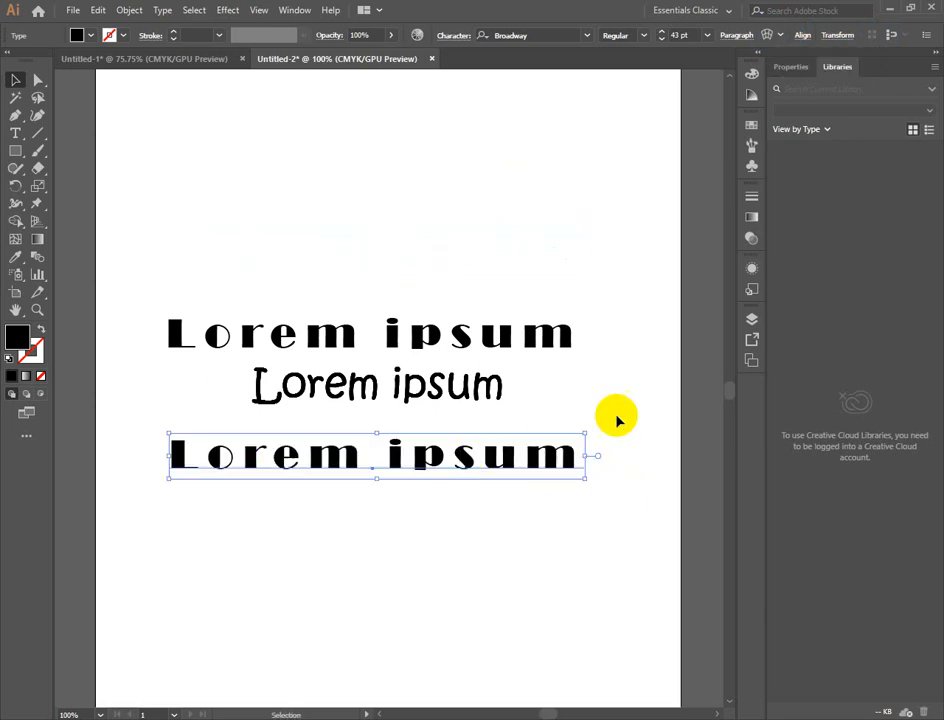
pyautogui.press('Delete')
pyautogui.moveTo(282, 270); pyautogui.dragTo(436, 450)
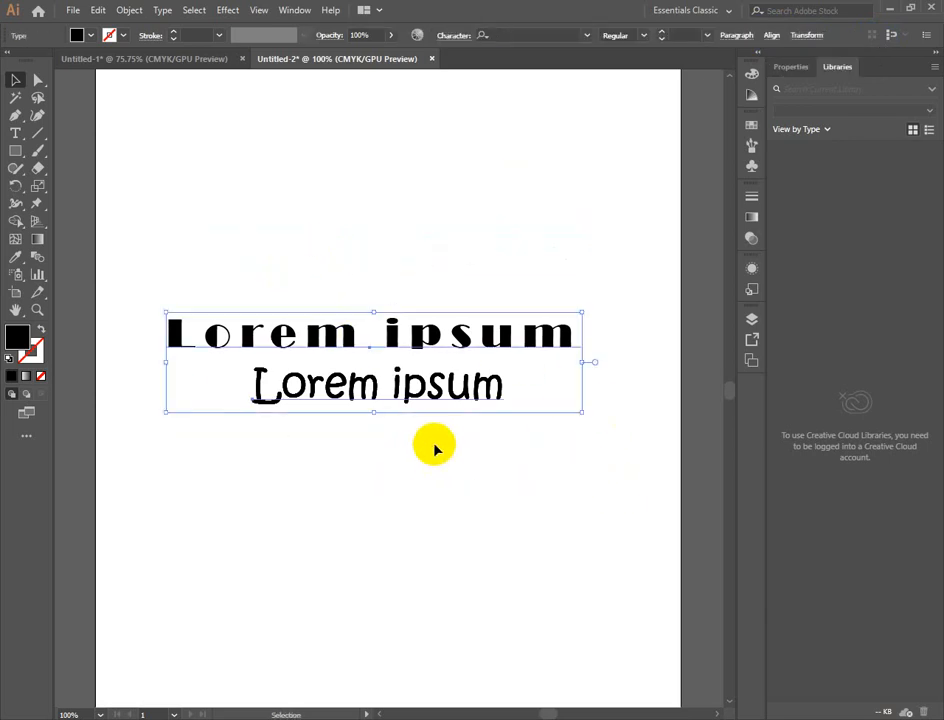
pyautogui.press('Delete')
# - Try to create text on the empty artboard with the Area Type Tool, dismissing each alert
pyautogui.click(18, 134)
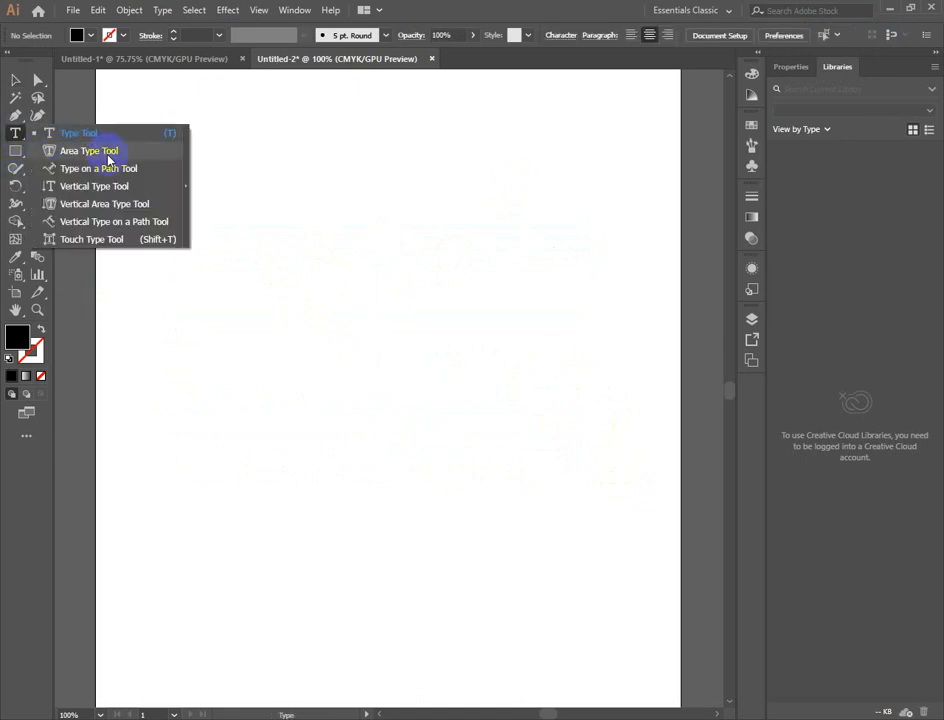
pyautogui.click(108, 152)
pyautogui.click(313, 268)
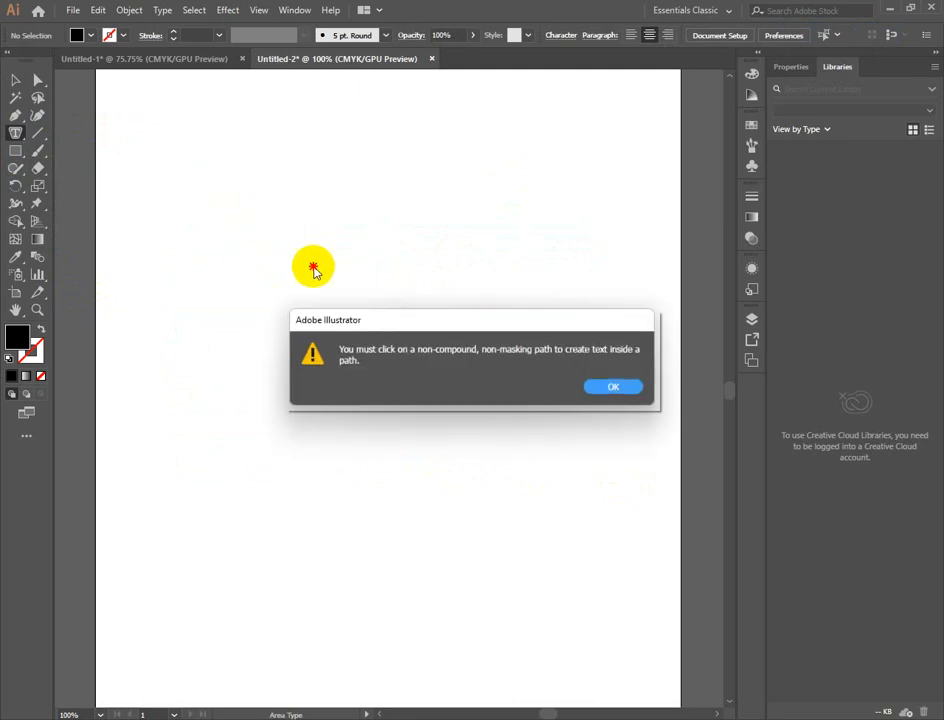
pyautogui.click(613, 386)
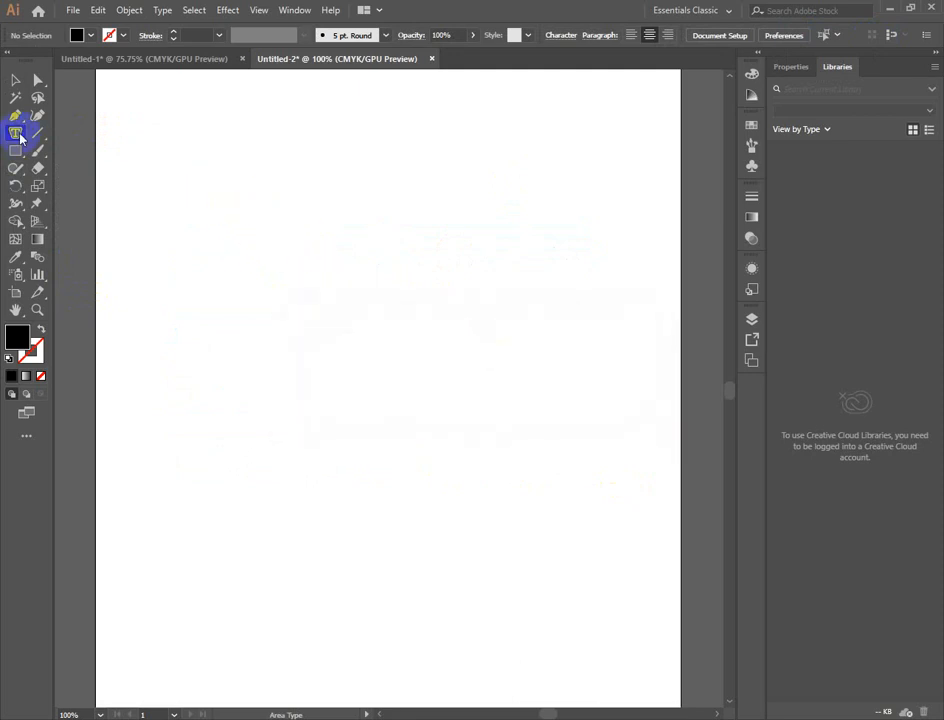
pyautogui.click(20, 137)
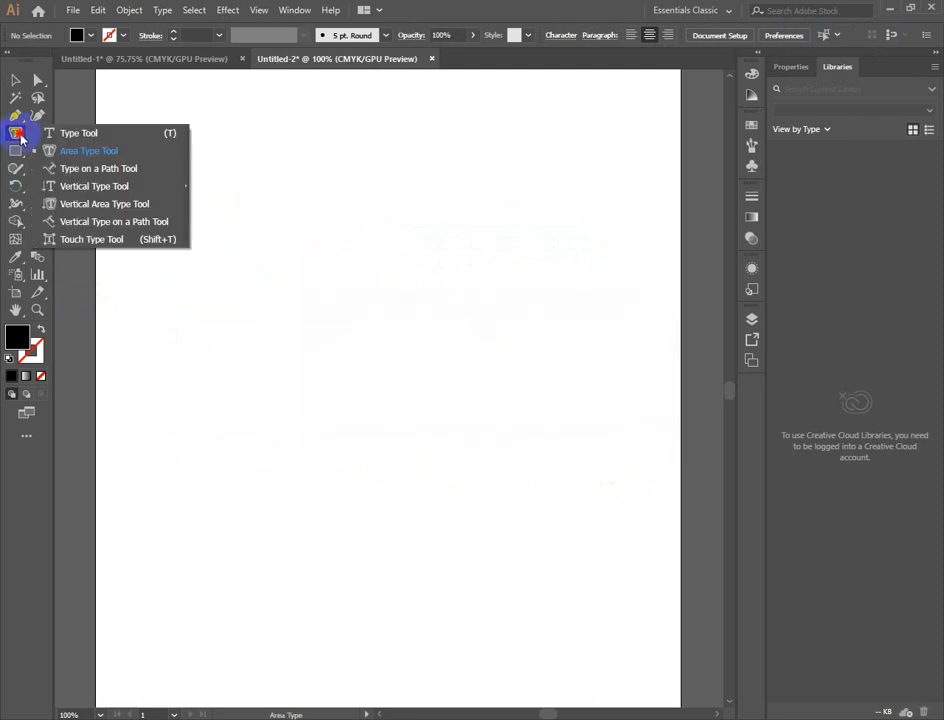
pyautogui.click(283, 101)
pyautogui.click(609, 388)
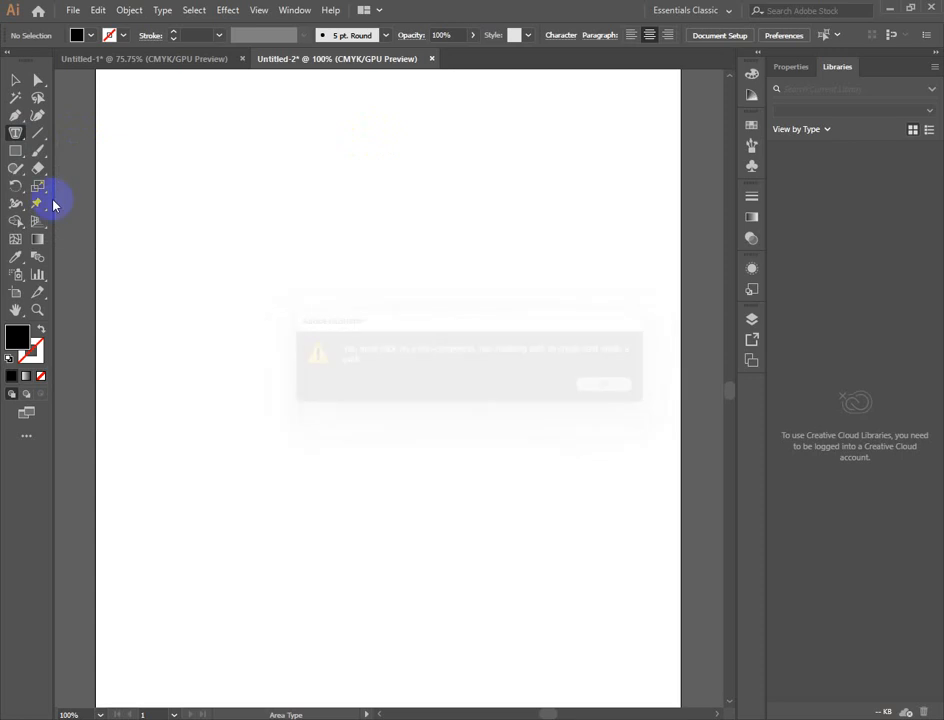
# - Switch back to the standard Type Tool
pyautogui.click(16, 137)
pyautogui.click(62, 133)
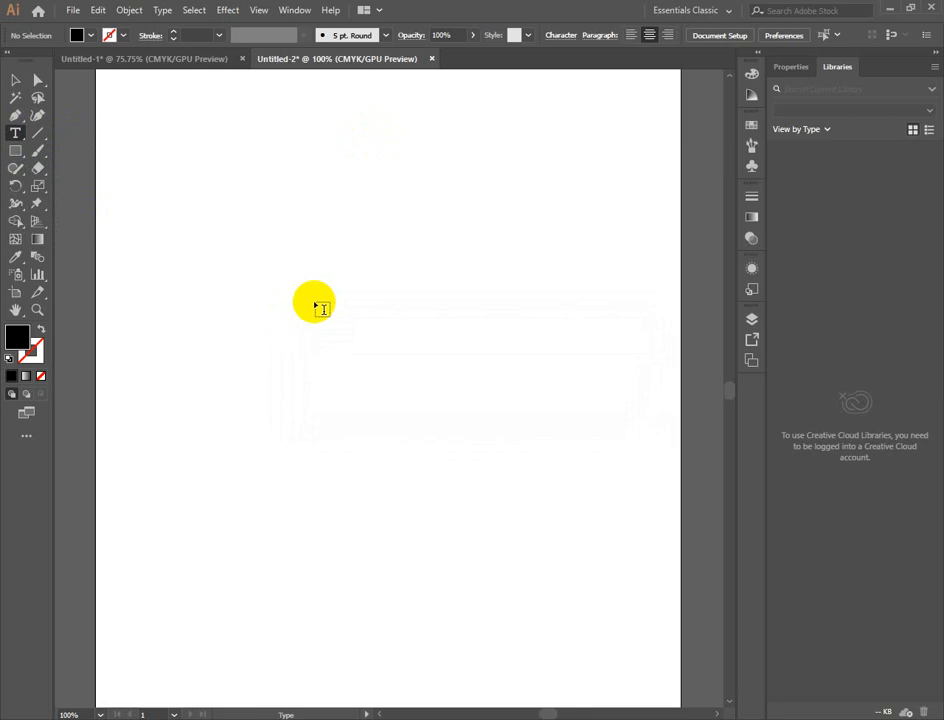
pyautogui.click(15, 134)
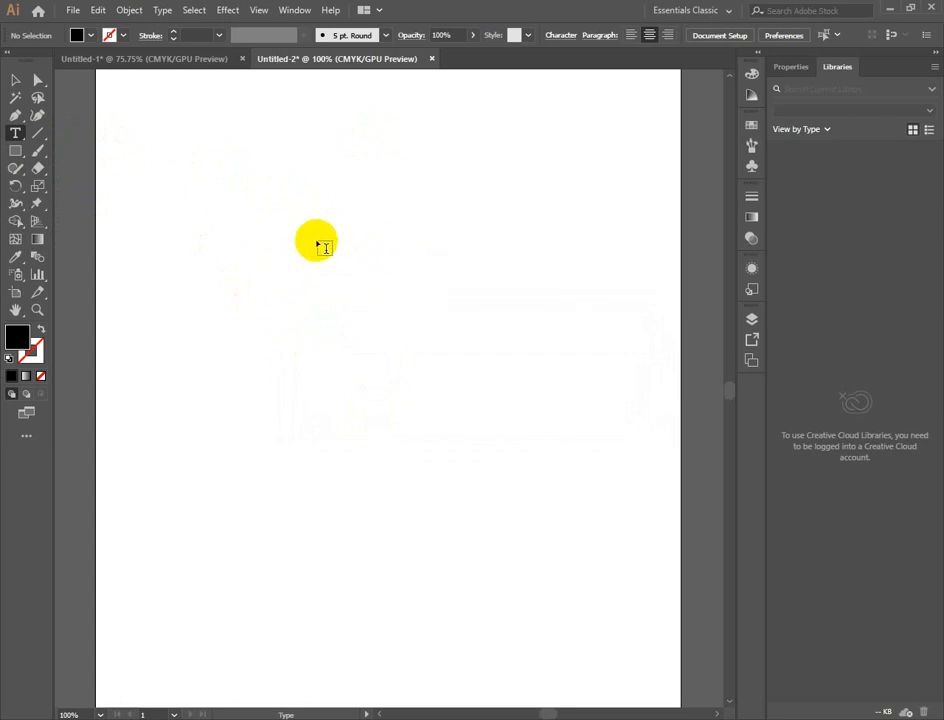
# - Draw a wide placeholder text frame in the upper part of the artboard and set its font size to 14 pt
pyautogui.click(206, 180)
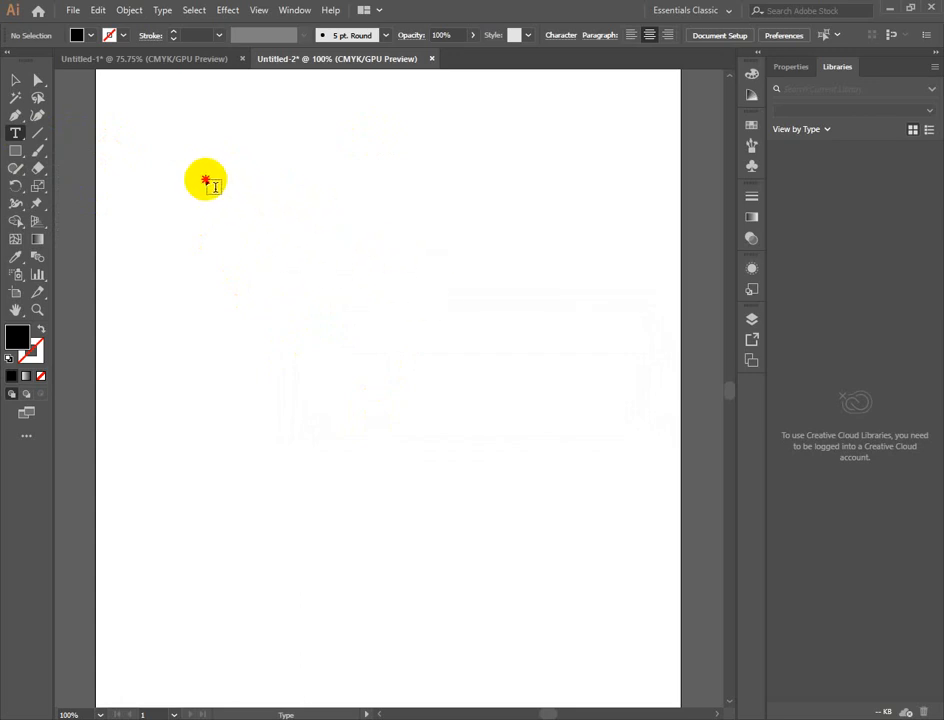
pyautogui.moveTo(206, 180); pyautogui.dragTo(561, 362)
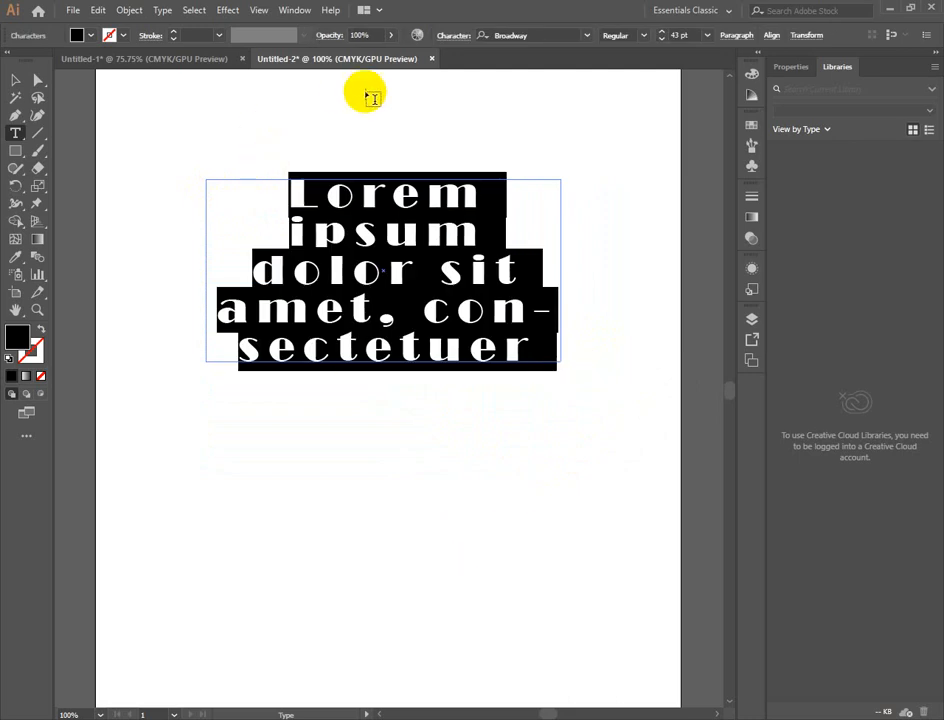
pyautogui.click(707, 35)
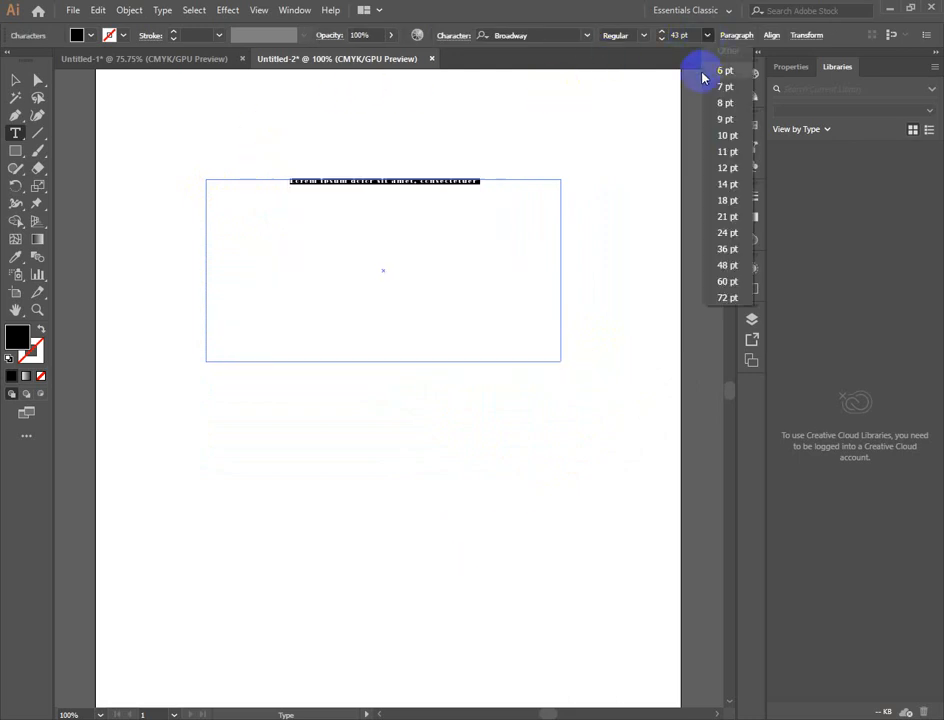
pyautogui.click(729, 185)
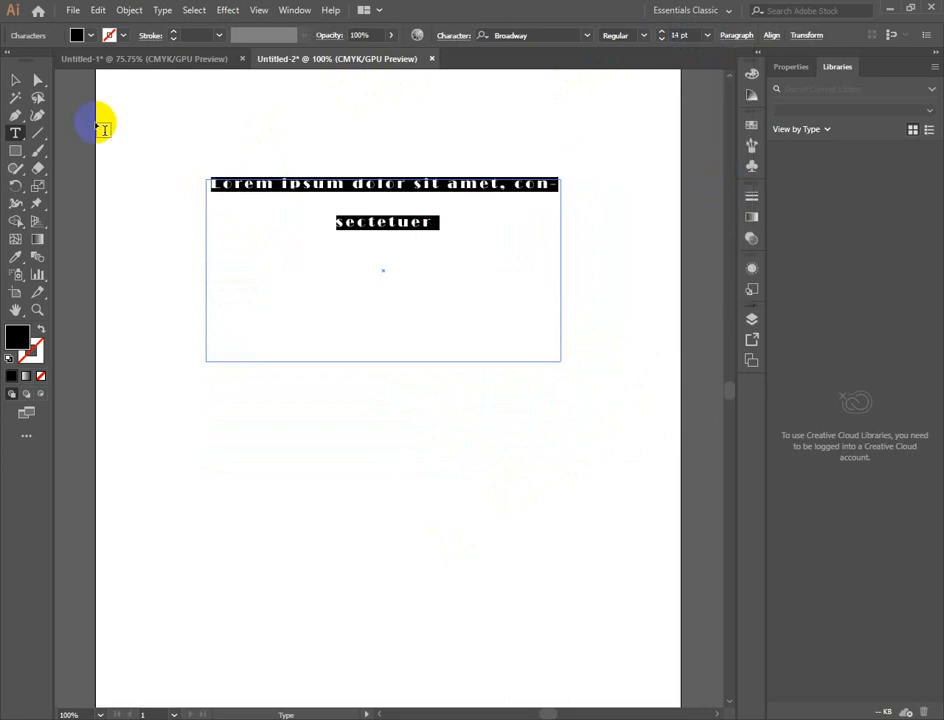
# - Delete the text frame and draw a taller one of about 126 by 81 mm with the Type Tool
pyautogui.click(15, 80)
pyautogui.press('Delete')
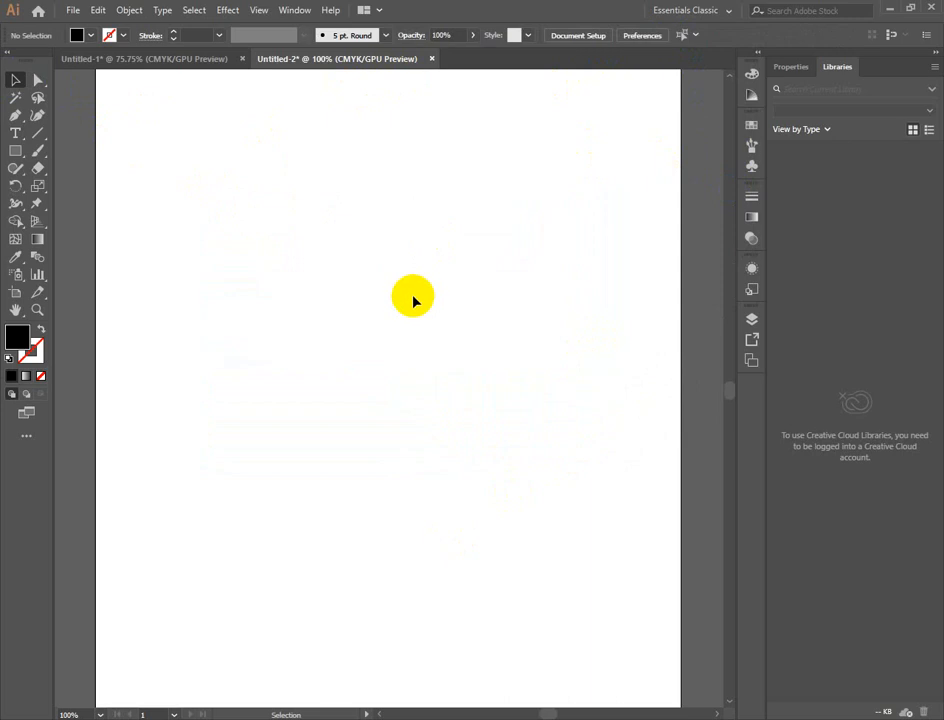
pyautogui.click(15, 133)
pyautogui.moveTo(197, 175); pyautogui.dragTo(547, 402)
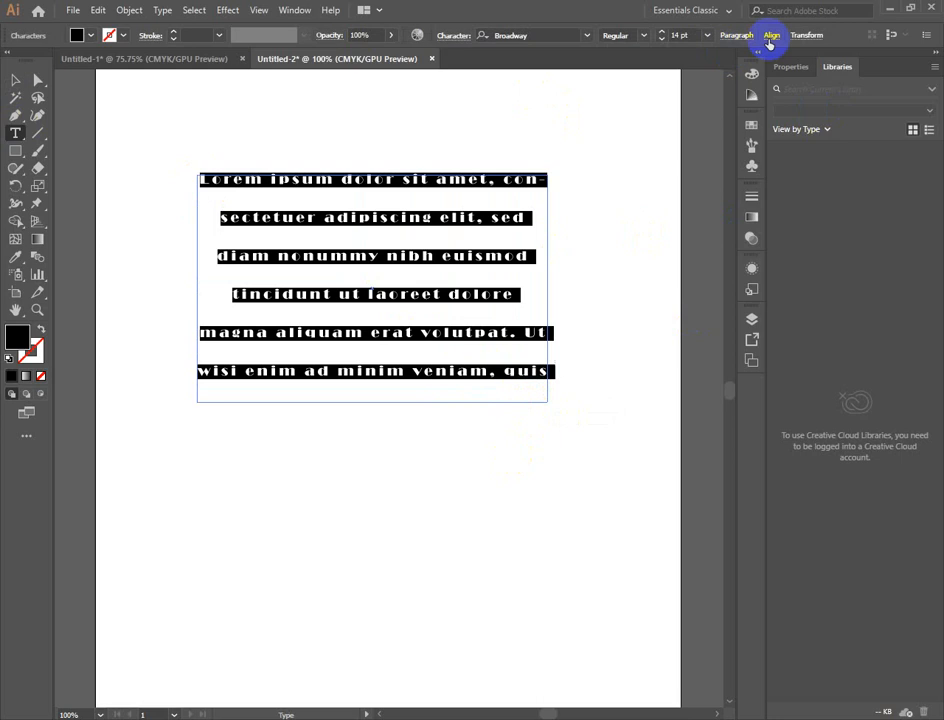
# - Unlink the text frame's width and height proportions in the Transform settings, then close them
pyautogui.click(818, 38)
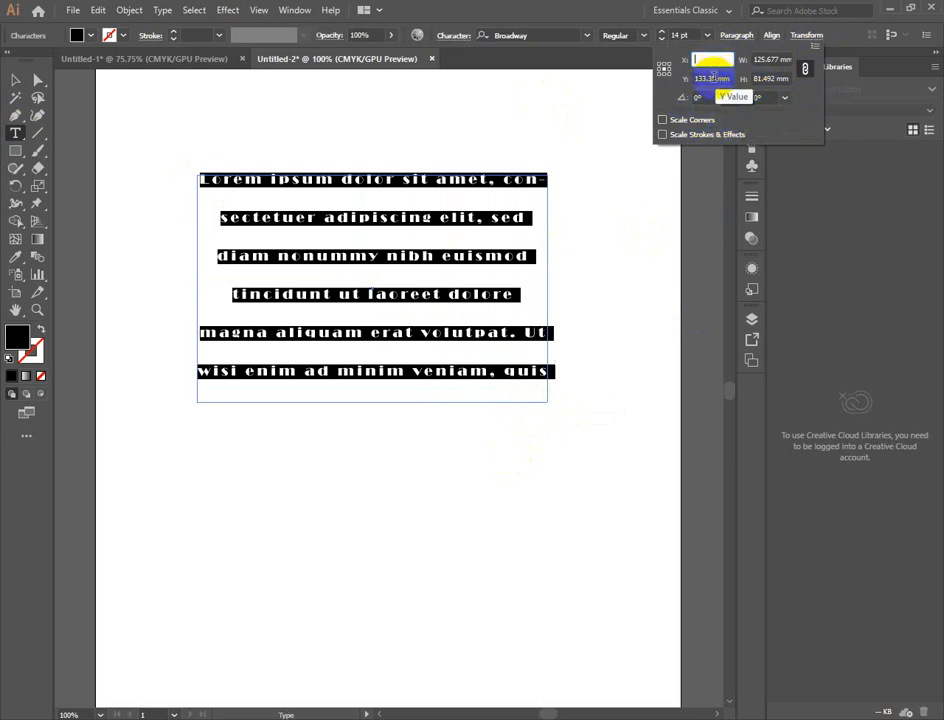
pyautogui.click(729, 78)
pyautogui.click(806, 75)
pyautogui.click(743, 82)
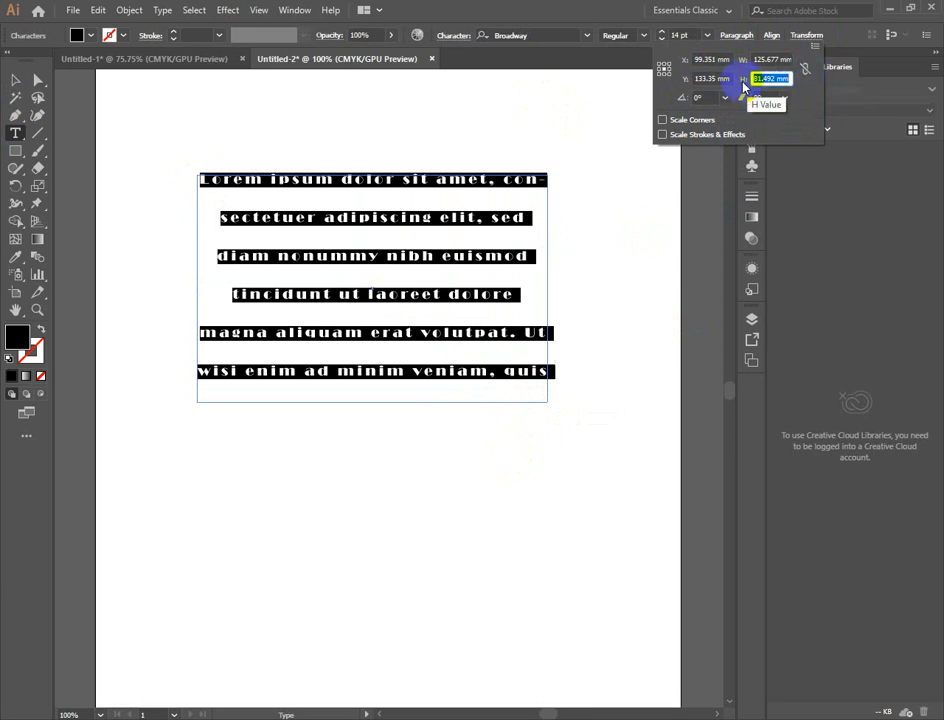
pyautogui.moveTo(732, 78); pyautogui.dragTo(637, 76)
pyautogui.press('BackSpace')
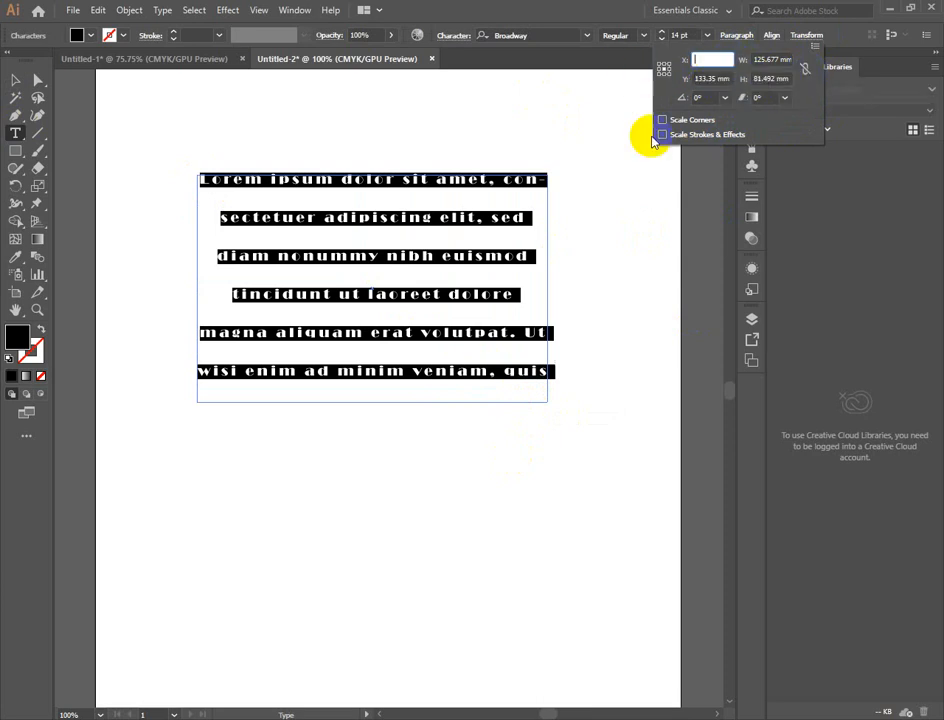
pyautogui.click(610, 160)
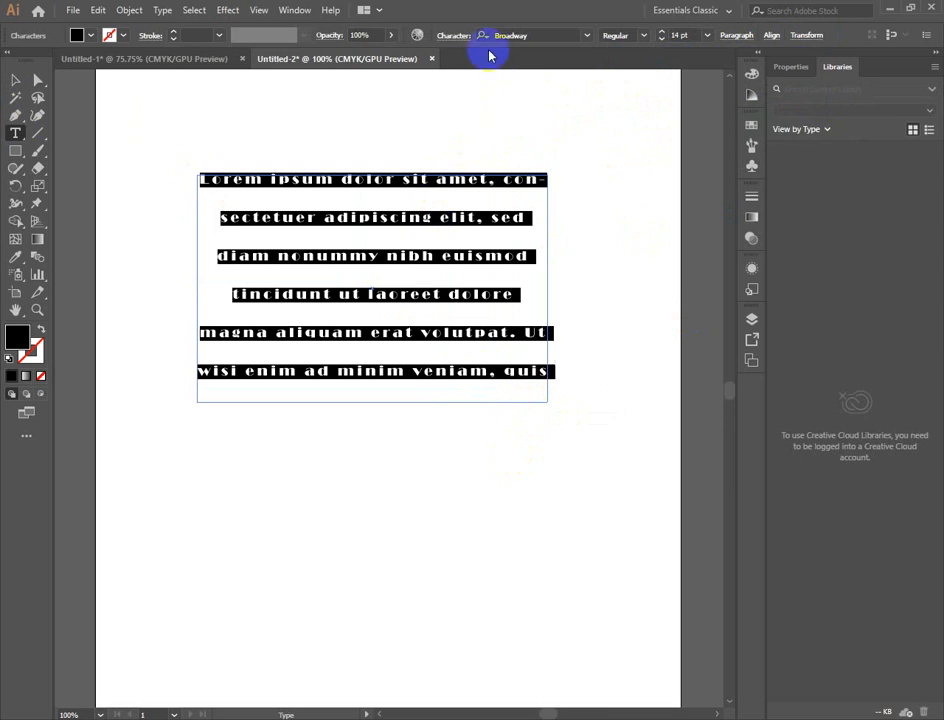
# - Set the horizontal scaling of the selected Lorem ipsum text to 100% in the Character settings
pyautogui.click(737, 36)
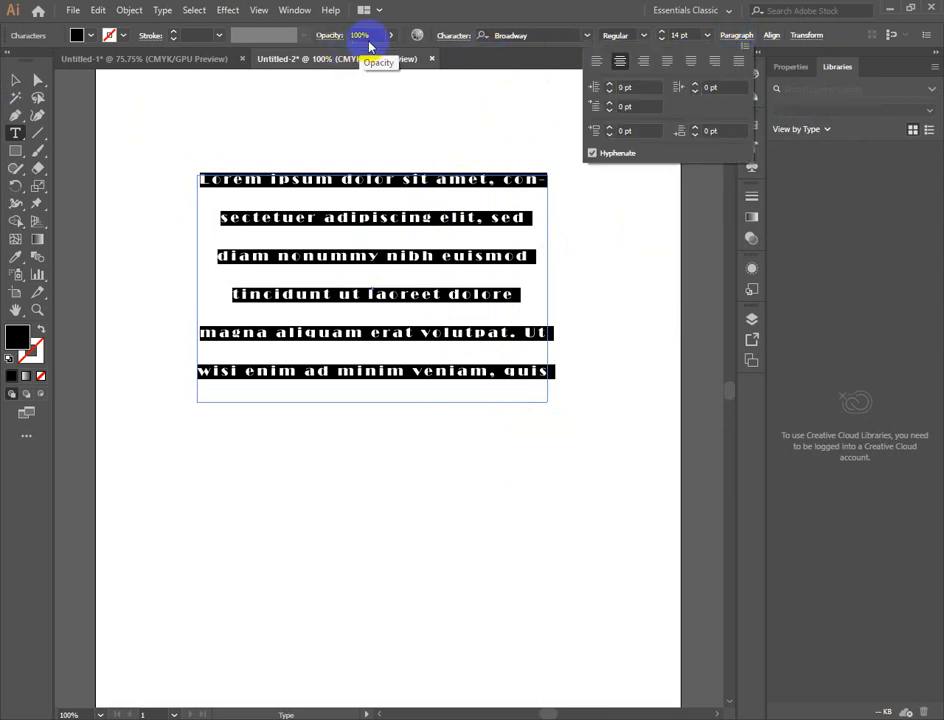
pyautogui.click(444, 35)
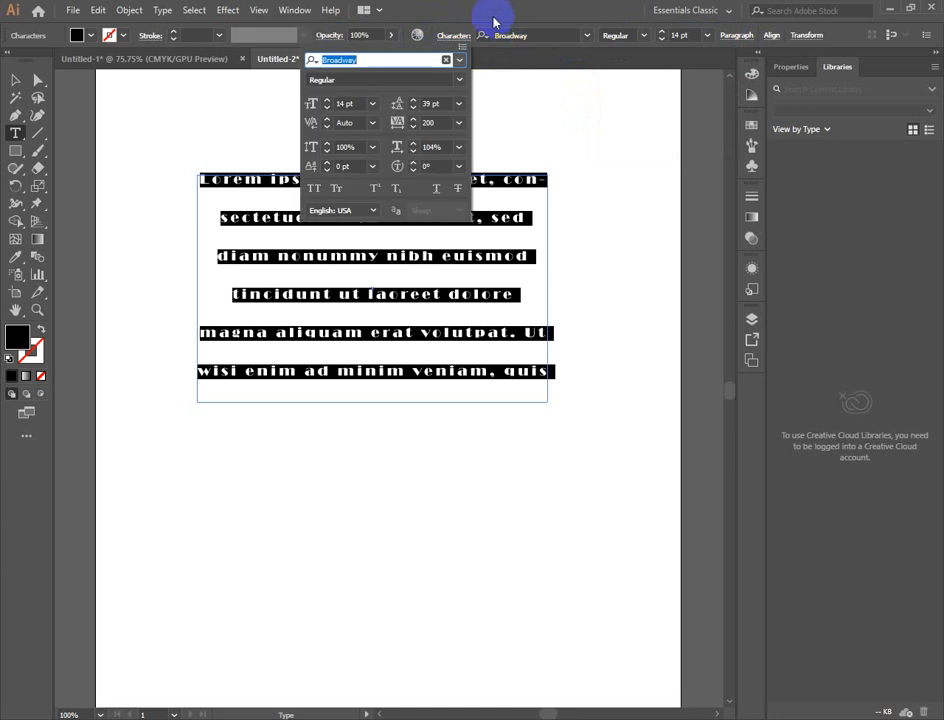
pyautogui.click(413, 152)
pyautogui.click(413, 152)
pyautogui.click(413, 152)
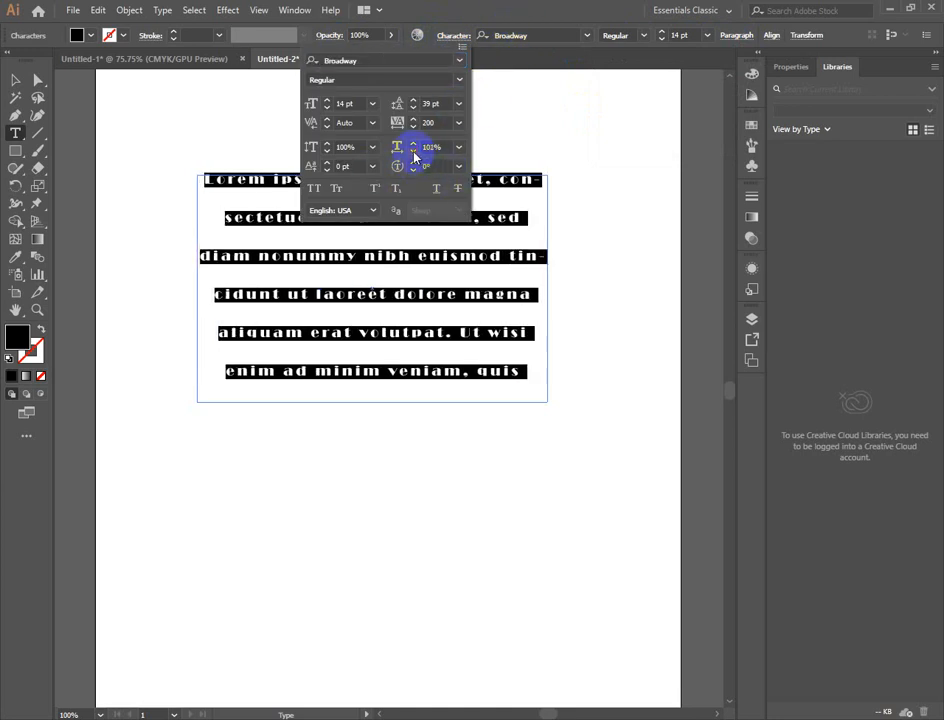
pyautogui.click(413, 152)
pyautogui.click(413, 152)
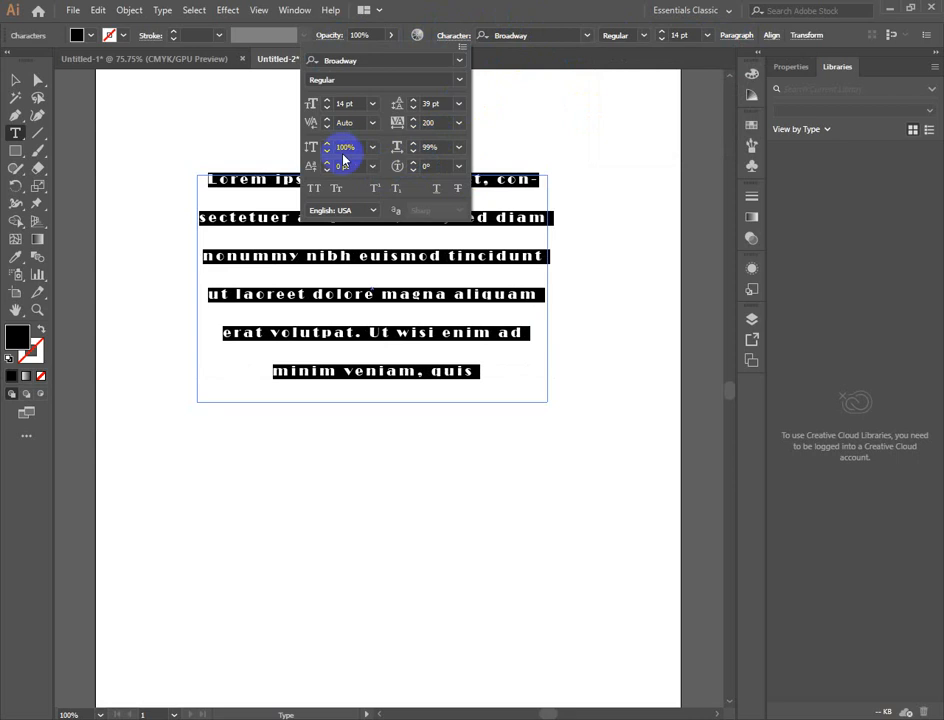
pyautogui.click(413, 142)
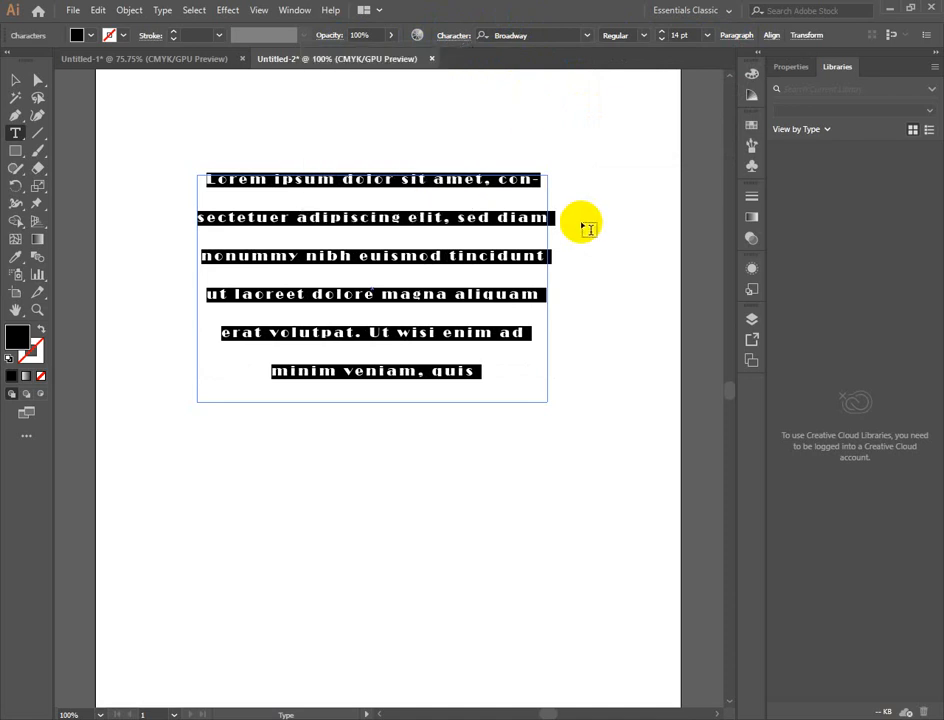
# - Tighten the leading of all the selected text in the frame
pyautogui.hotkey('alt', 'Up')
pyautogui.hotkey('alt', 'Up')
pyautogui.hotkey('alt', 'Up')
pyautogui.hotkey('alt', 'Up')
pyautogui.hotkey('alt', 'Up')
pyautogui.hotkey('alt', 'Up')
pyautogui.hotkey('alt', 'Up')
pyautogui.hotkey('alt', 'Up')
pyautogui.hotkey('alt', 'Up')
pyautogui.hotkey('alt', 'Up')
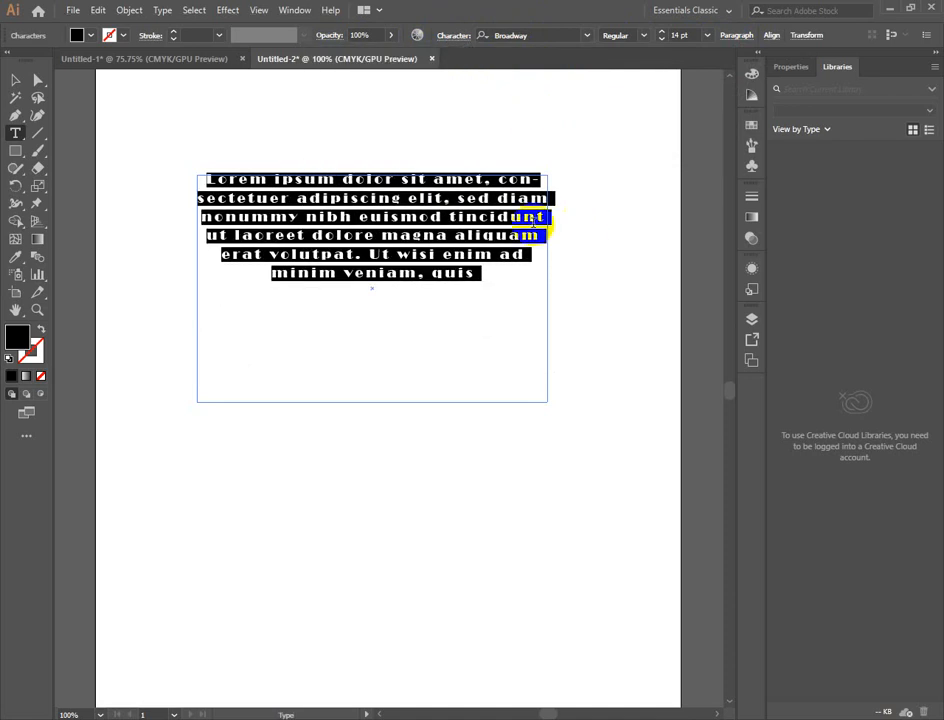
# - Select the Broadway text frame as an object and delete it from the artboard
pyautogui.click(15, 79)
pyautogui.click(190, 120)
pyautogui.click(372, 245)
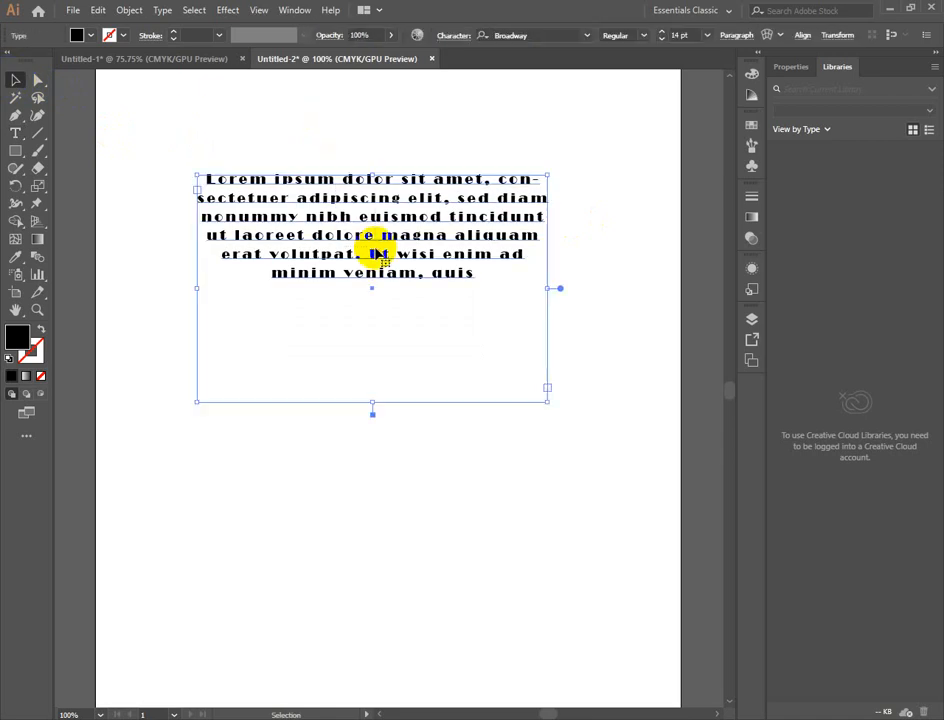
pyautogui.press('Delete')
# - Choose the Type Tool and set the font for new text to Cascadia Code
pyautogui.click(16, 132)
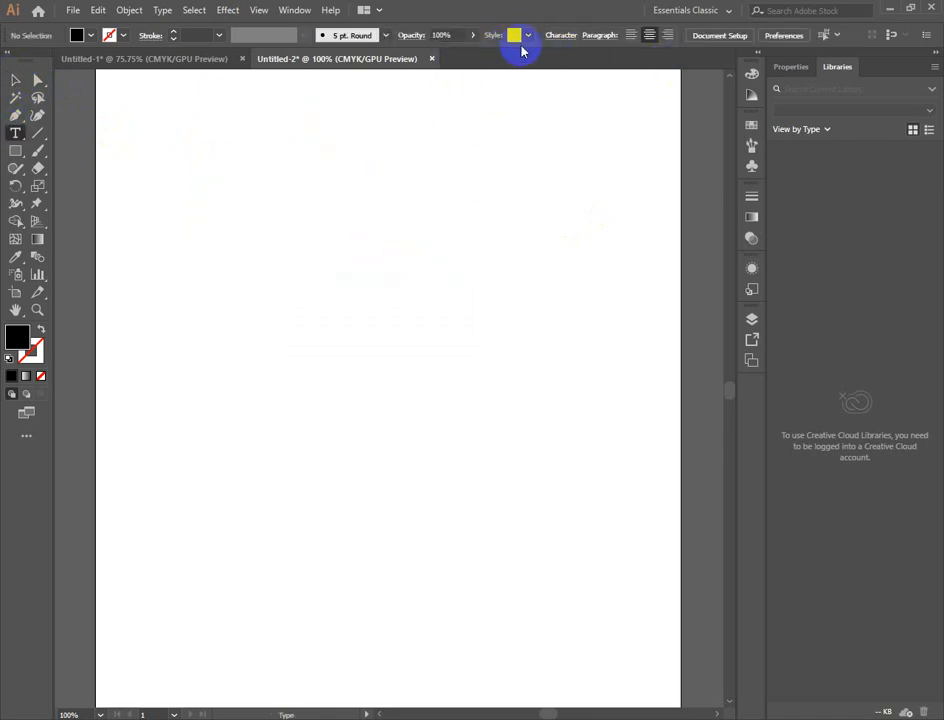
pyautogui.click(572, 36)
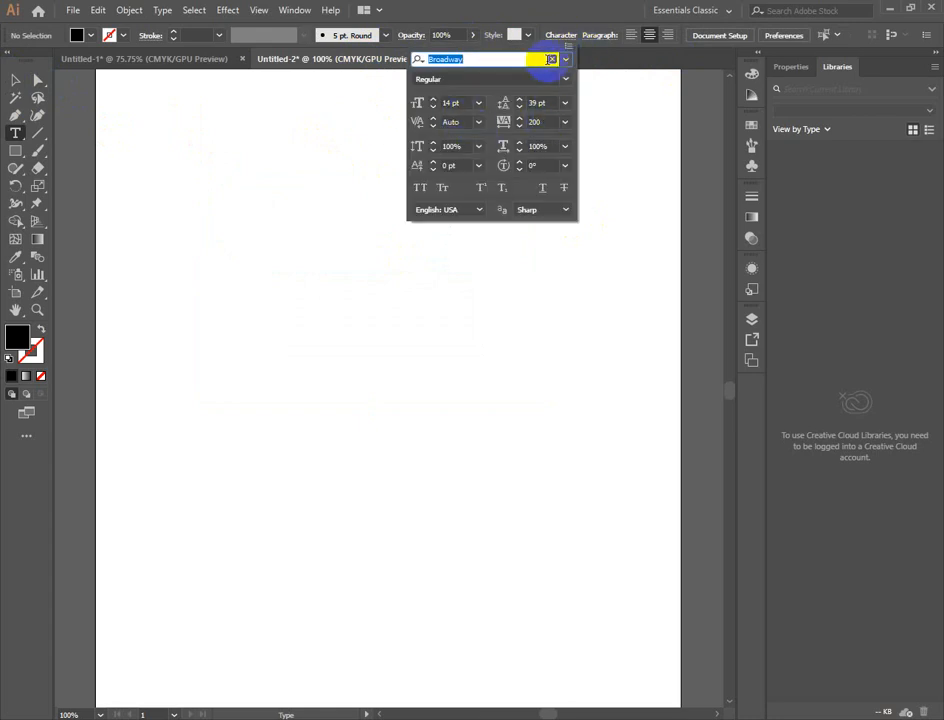
pyautogui.click(564, 60)
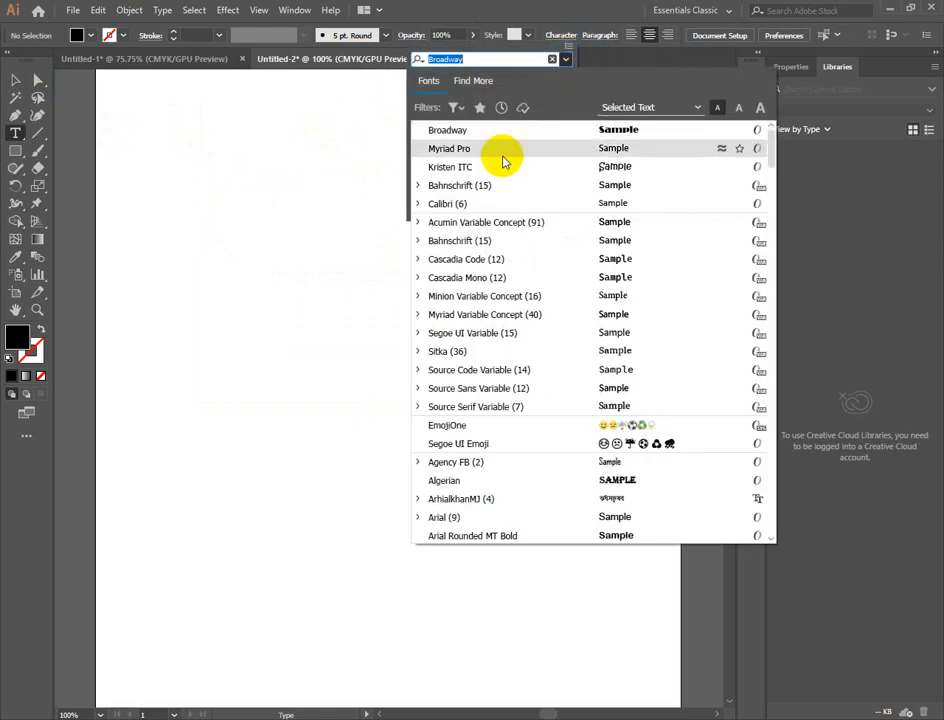
pyautogui.click(468, 259)
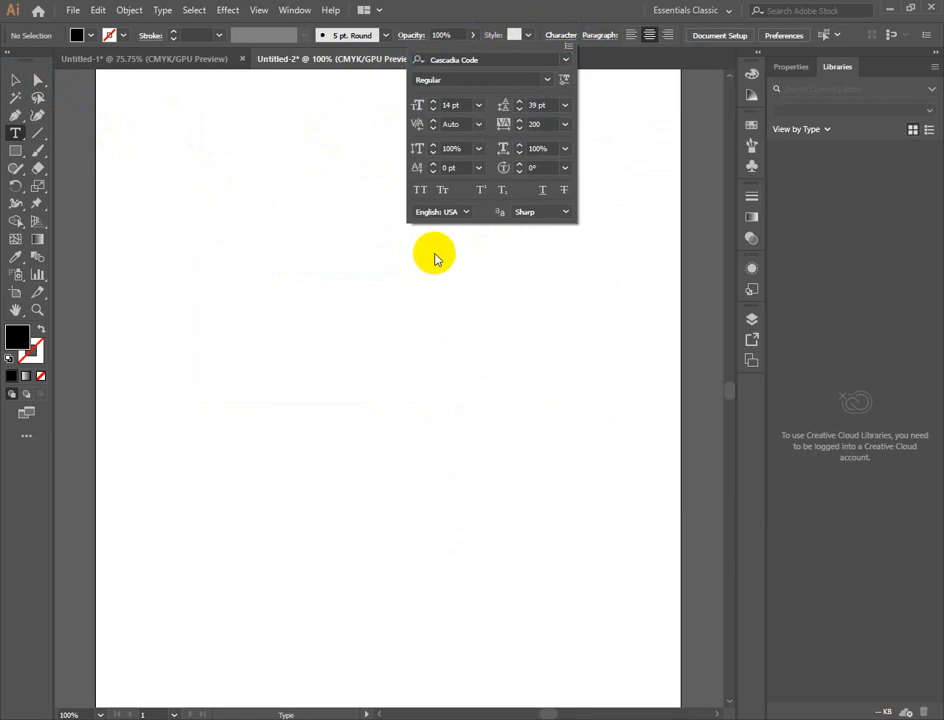
# - Draw a large placeholder text frame across the artboard and tighten its leading to 23 pt
pyautogui.click(169, 198)
pyautogui.moveTo(169, 185); pyautogui.dragTo(600, 483)
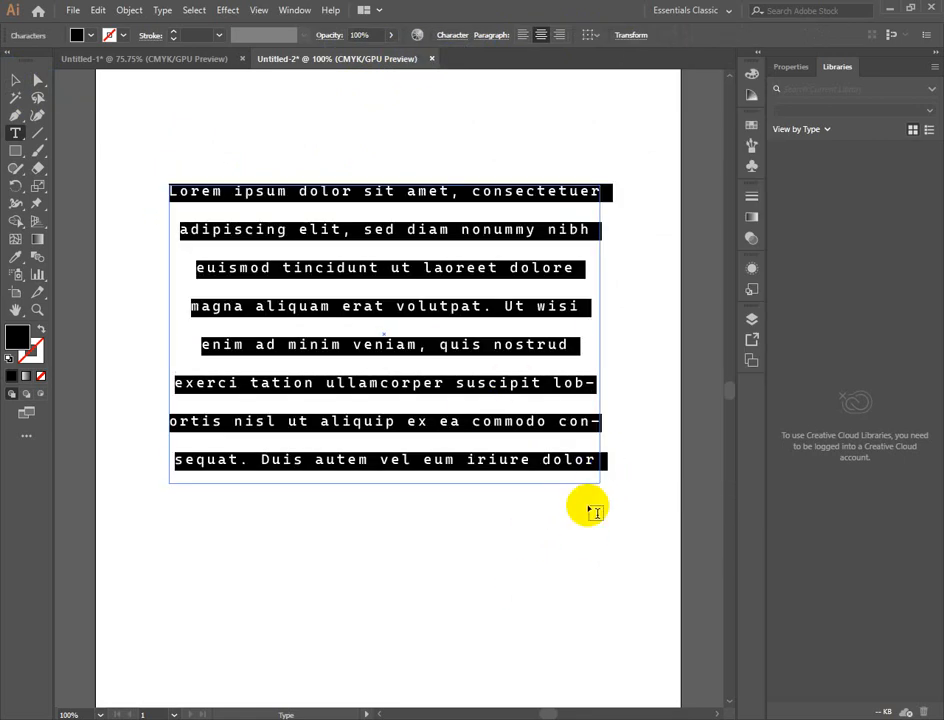
pyautogui.hotkey('alt', 'Up')
pyautogui.hotkey('alt', 'Up')
pyautogui.hotkey('alt', 'Up')
pyautogui.hotkey('alt', 'Up')
pyautogui.hotkey('alt', 'Up')
pyautogui.hotkey('alt', 'Up')
pyautogui.hotkey('alt', 'Up')
pyautogui.hotkey('alt', 'Up')
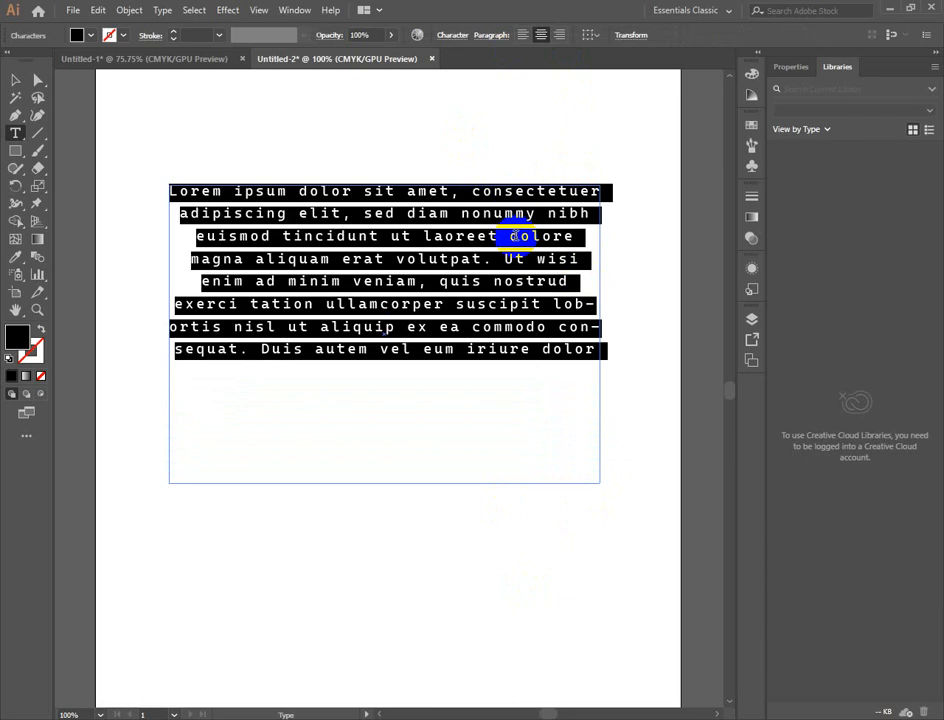
# - Shorten the text frame from its lower edge so that it just fits all eight lines of text
pyautogui.click(15, 79)
pyautogui.moveTo(383, 477); pyautogui.dragTo(392, 353)
pyautogui.click(488, 488)
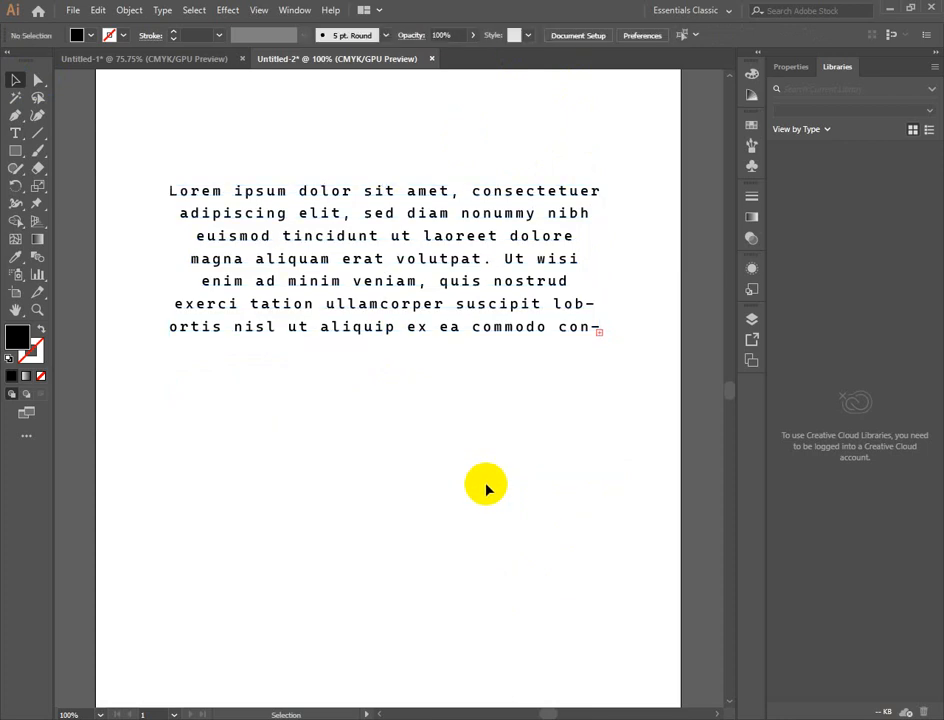
pyautogui.click(413, 281)
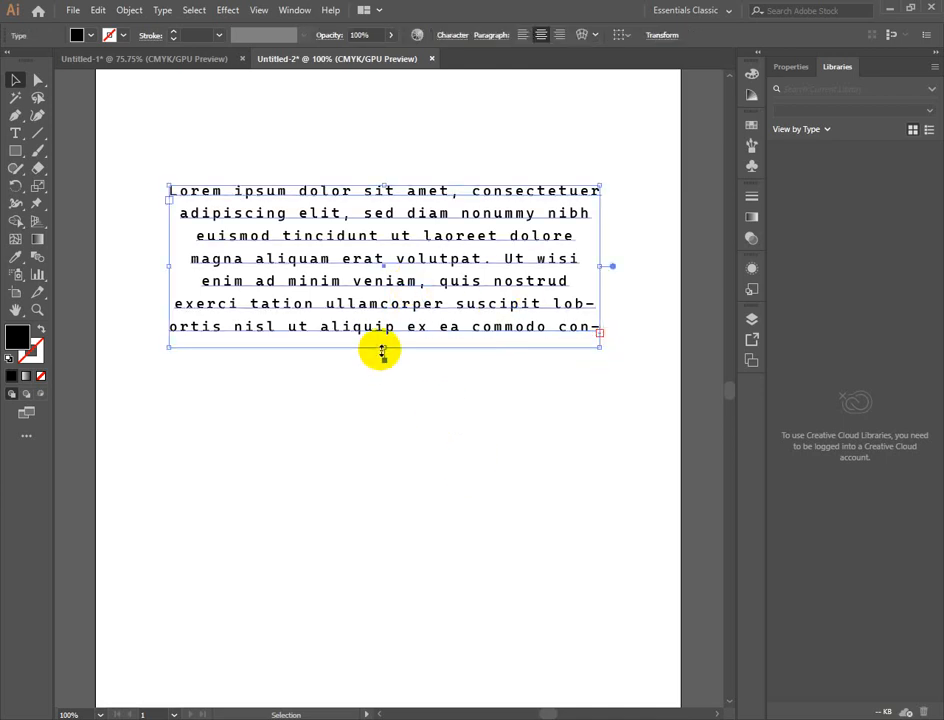
pyautogui.moveTo(381, 349); pyautogui.dragTo(383, 351)
pyautogui.moveTo(384, 350); pyautogui.dragTo(384, 358)
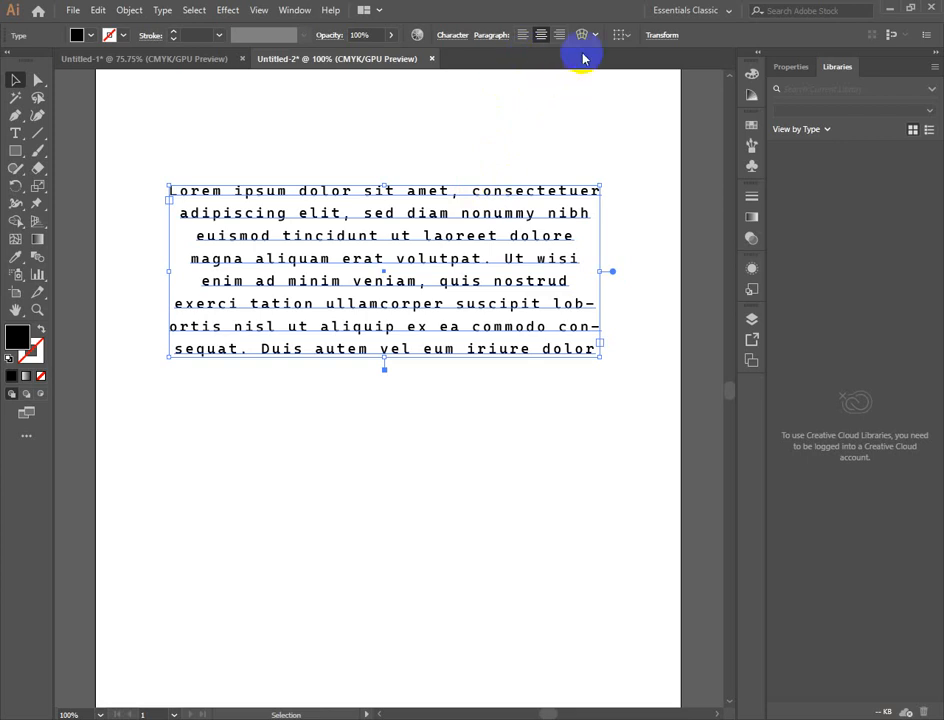
# - Justify the paragraph with its last line aligned left, then deselect the text frame
pyautogui.click(457, 38)
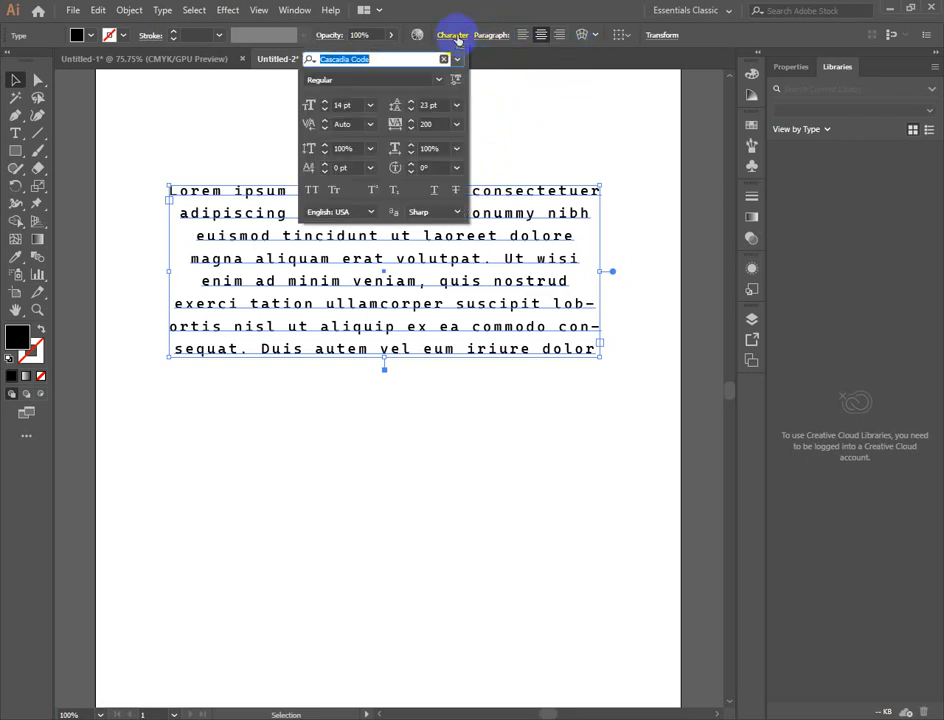
pyautogui.click(492, 34)
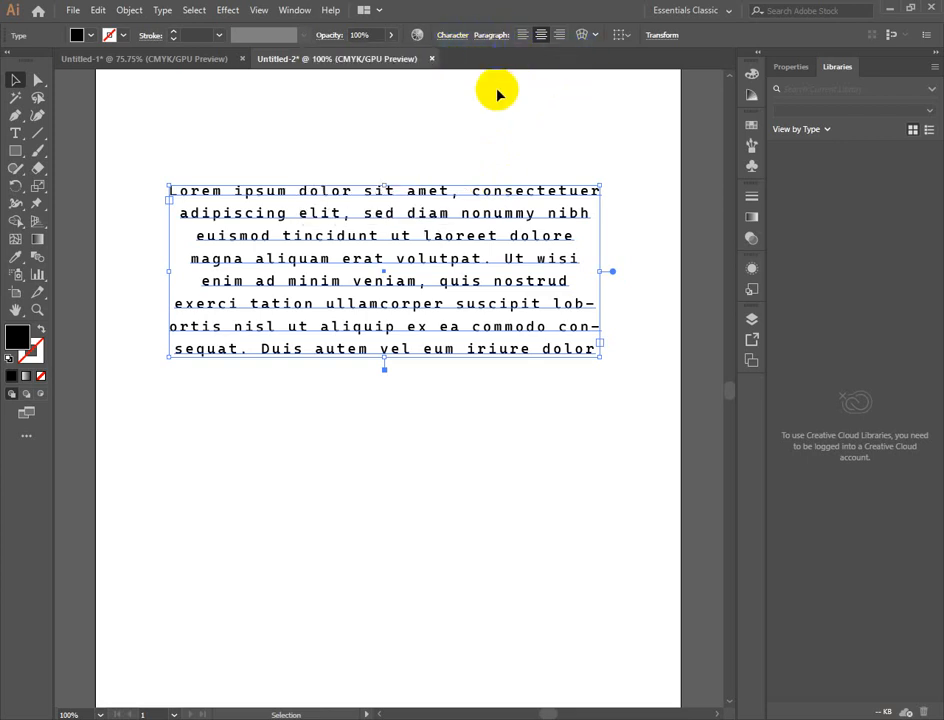
pyautogui.click(491, 36)
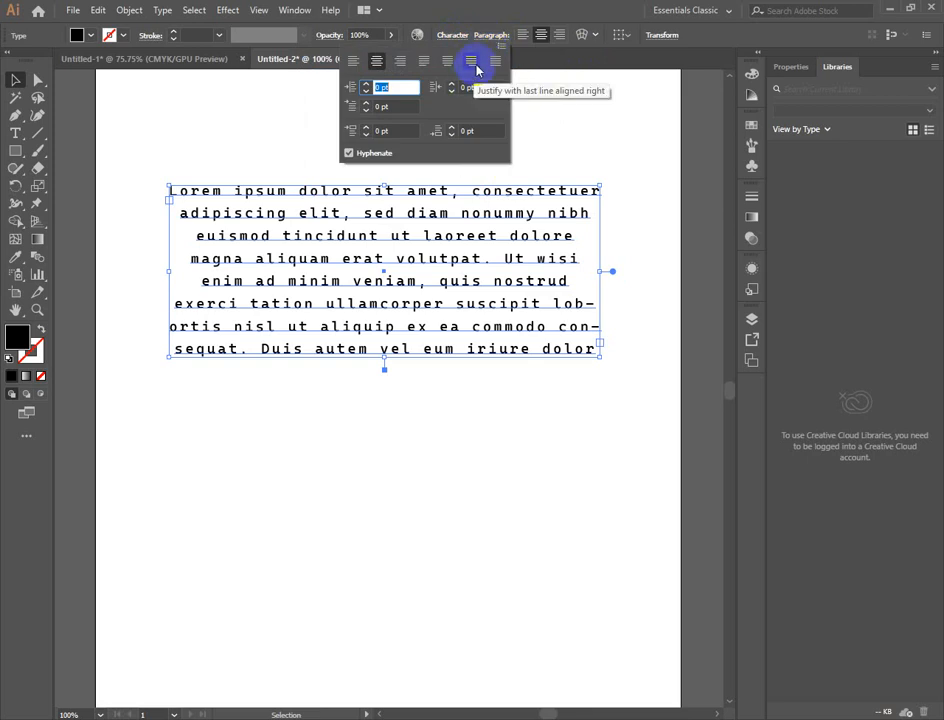
pyautogui.click(424, 61)
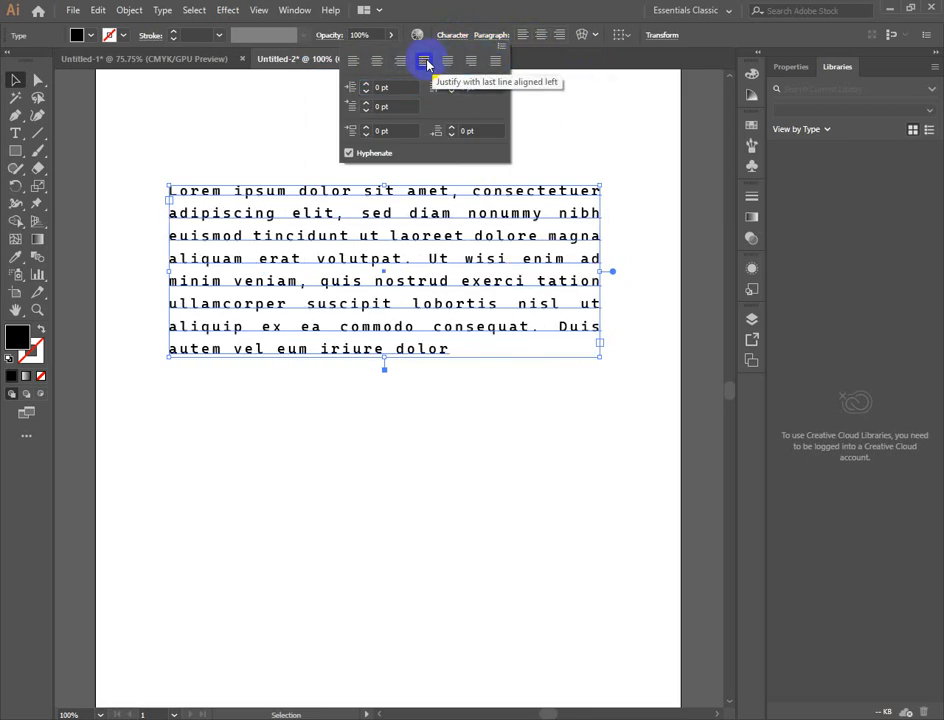
pyautogui.click(514, 404)
pyautogui.click(516, 421)
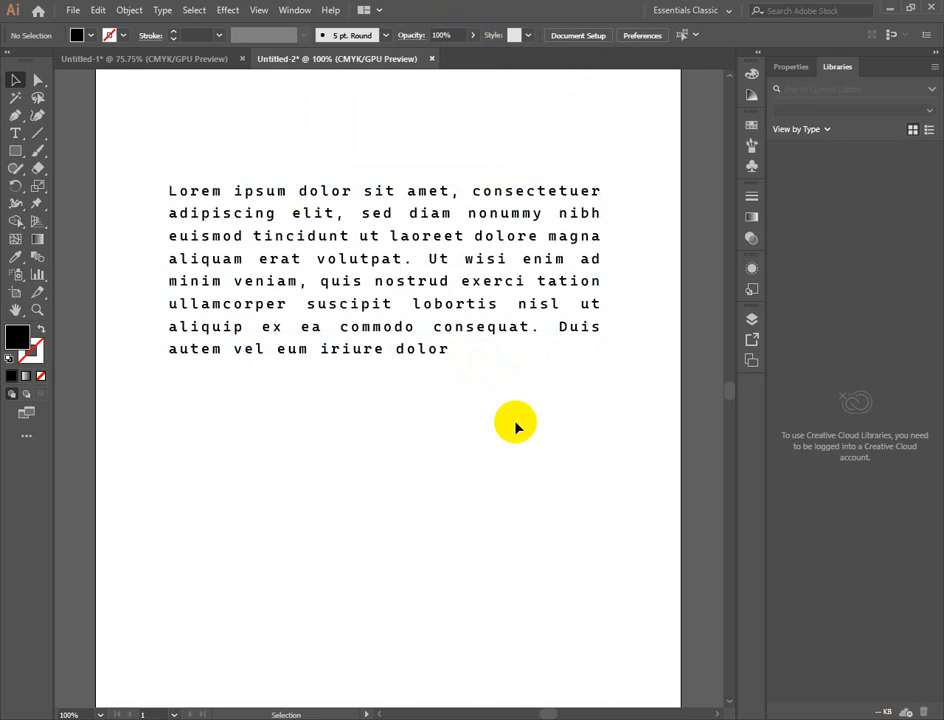
# - Move the justified text block lower on the artboard and check its Paragraph settings
pyautogui.click(377, 273)
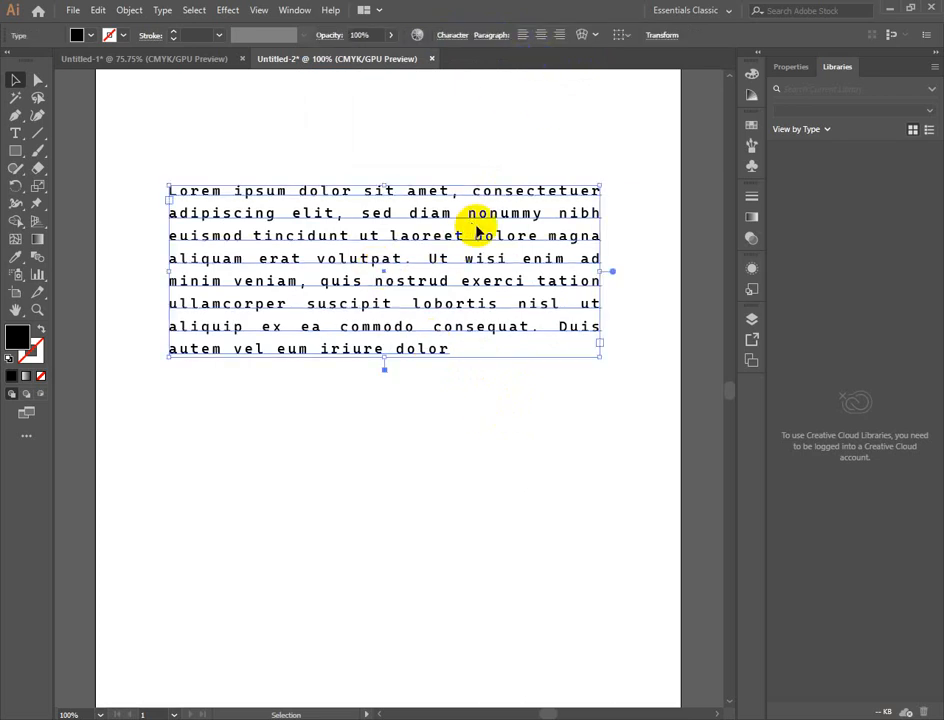
pyautogui.moveTo(478, 221); pyautogui.dragTo(487, 339)
pyautogui.click(505, 96)
pyautogui.click(459, 350)
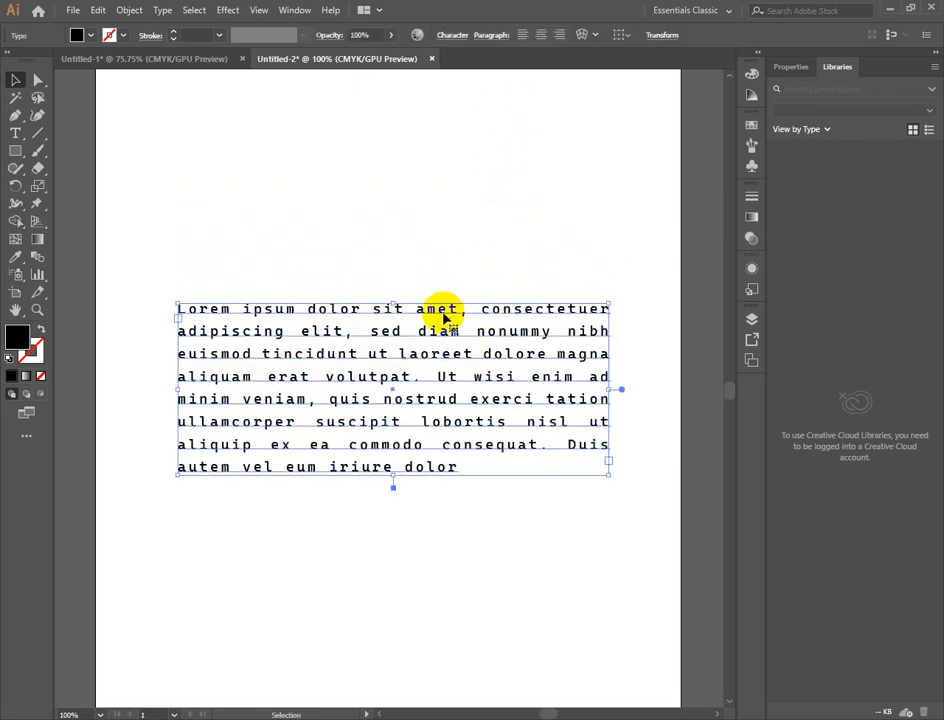
pyautogui.click(495, 37)
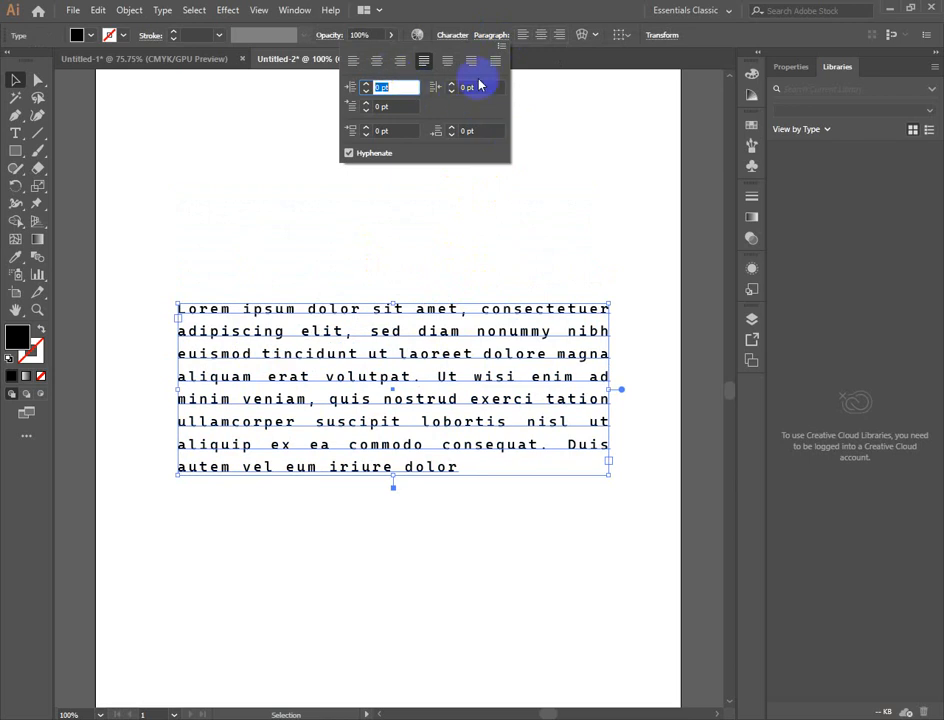
pyautogui.click(507, 548)
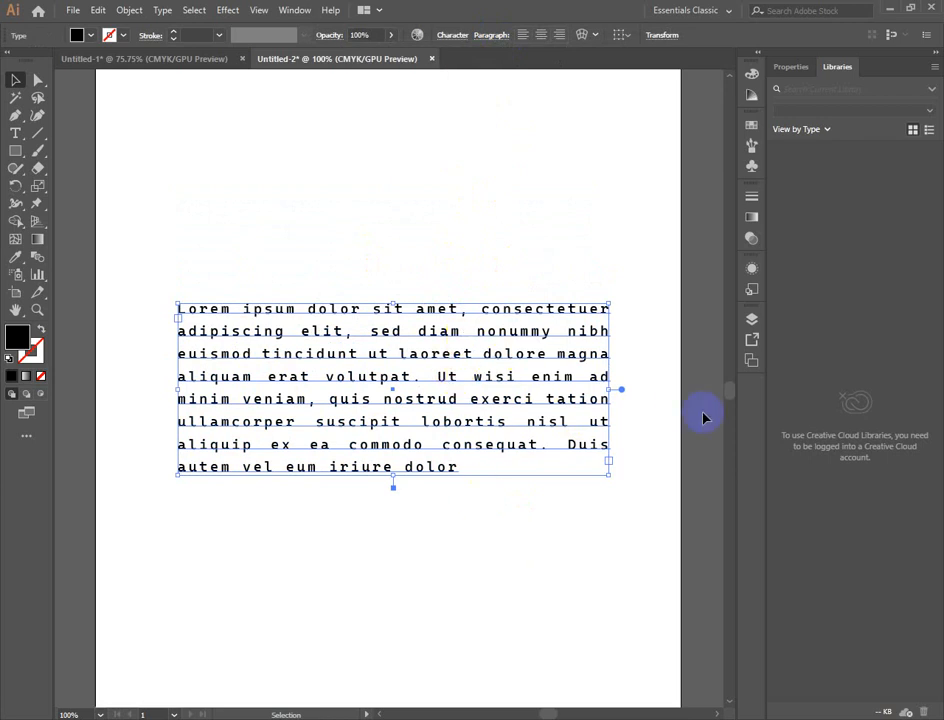
# - Increase the justified text block's left indent by a few points in its Paragraph settings
pyautogui.click(502, 195)
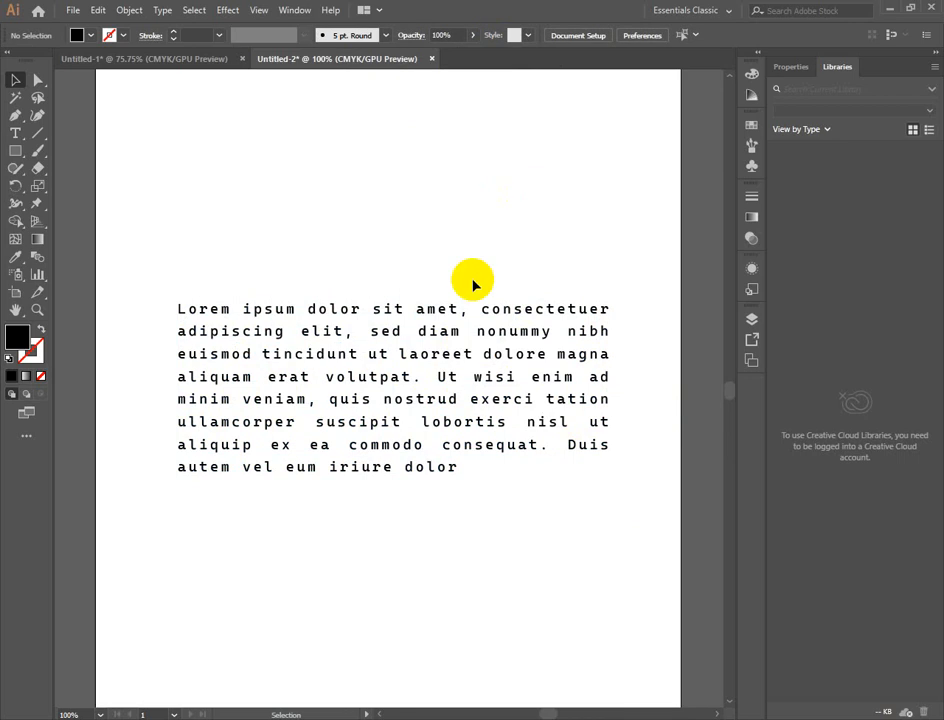
pyautogui.click(474, 312)
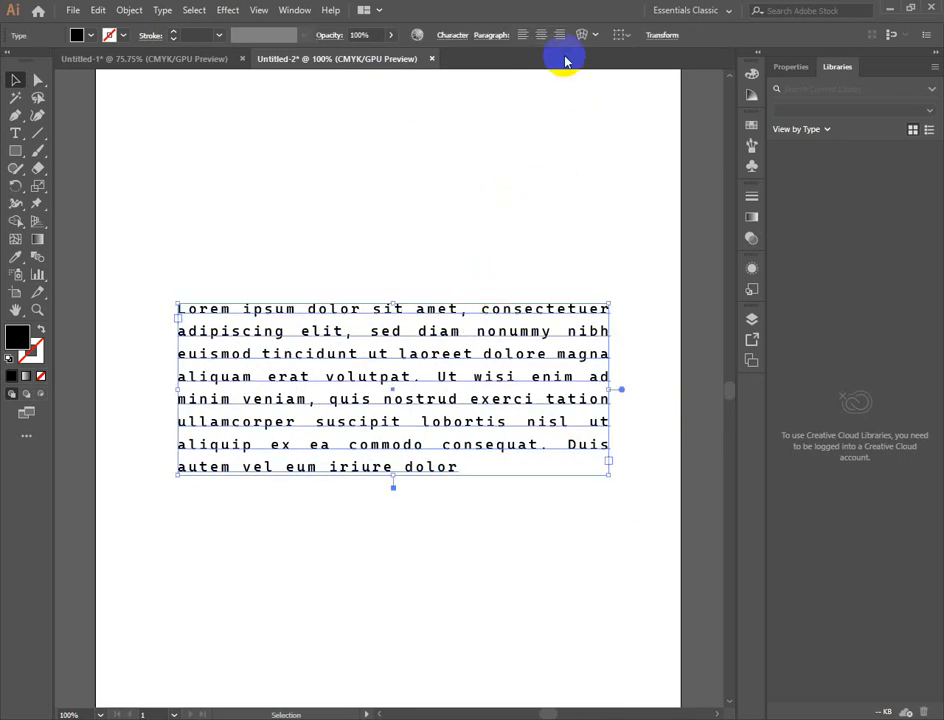
pyautogui.click(455, 36)
pyautogui.click(482, 39)
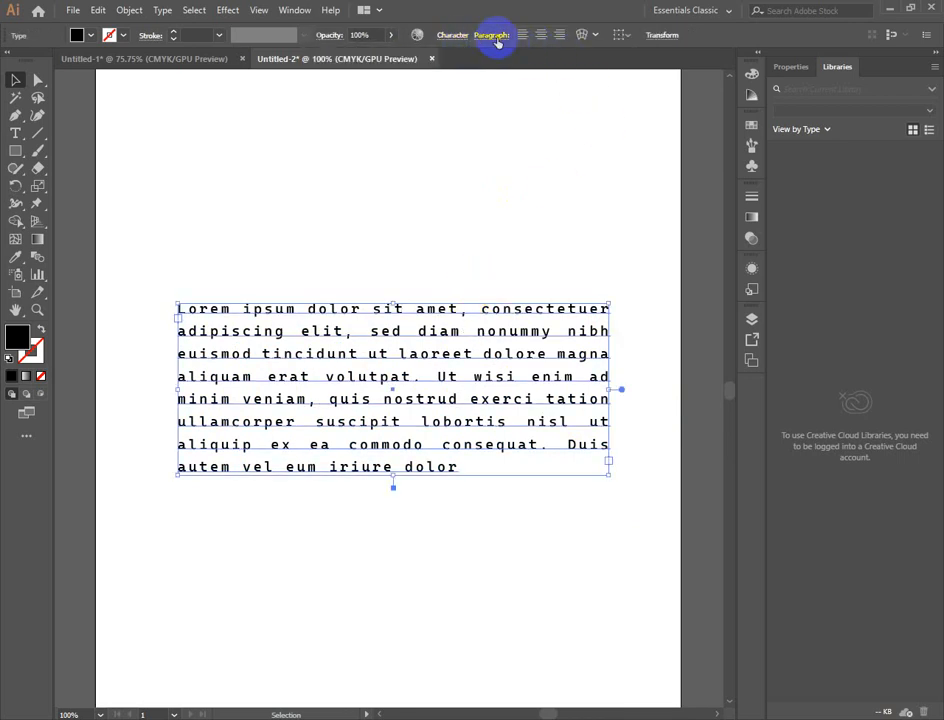
pyautogui.click(495, 40)
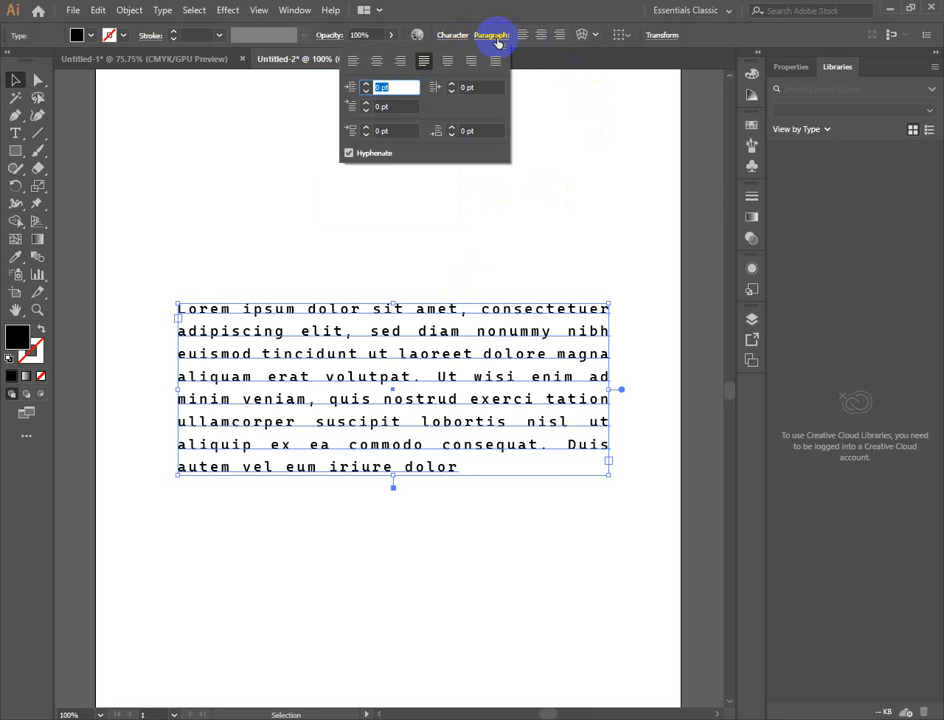
pyautogui.click(367, 85)
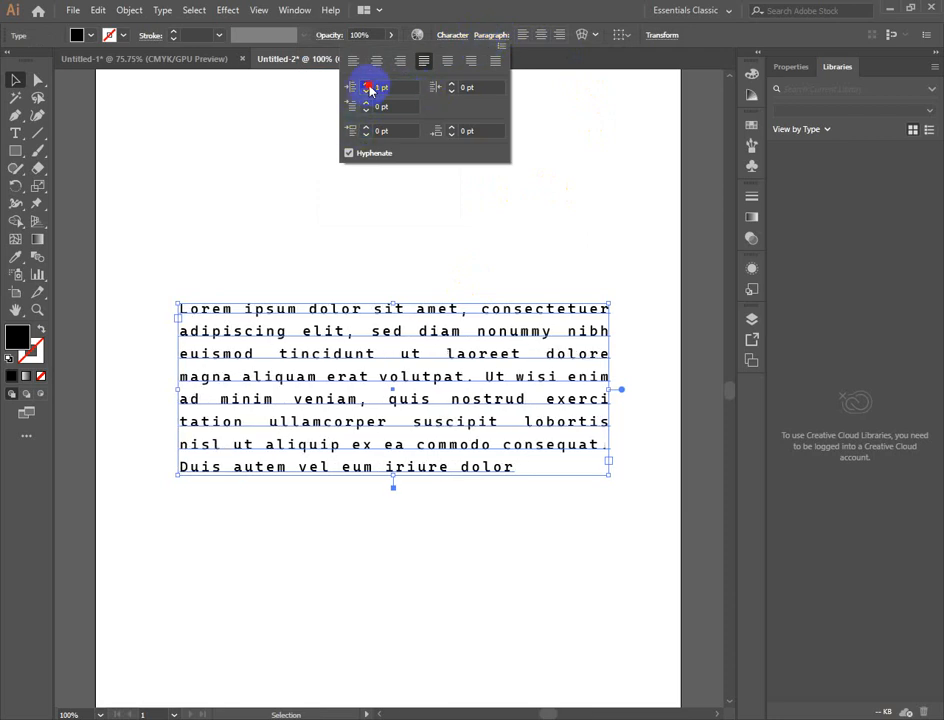
pyautogui.click(367, 85)
pyautogui.click(367, 85)
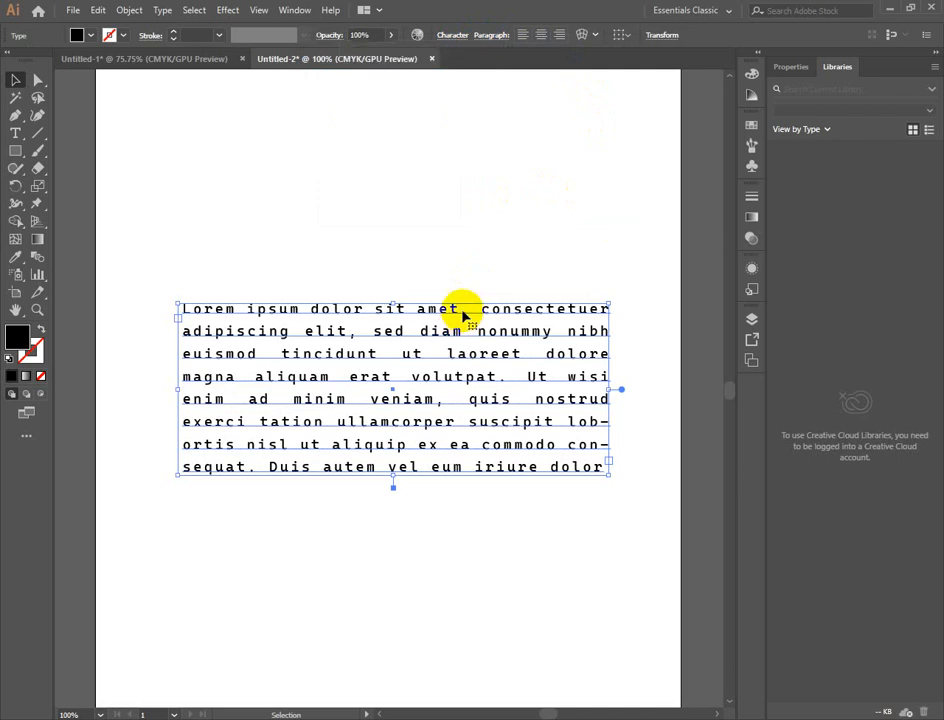
# - Delete the justified text block and place a "Lorem ipsum" line of point text in the artboard's upper area
pyautogui.click(622, 37)
pyautogui.click(573, 168)
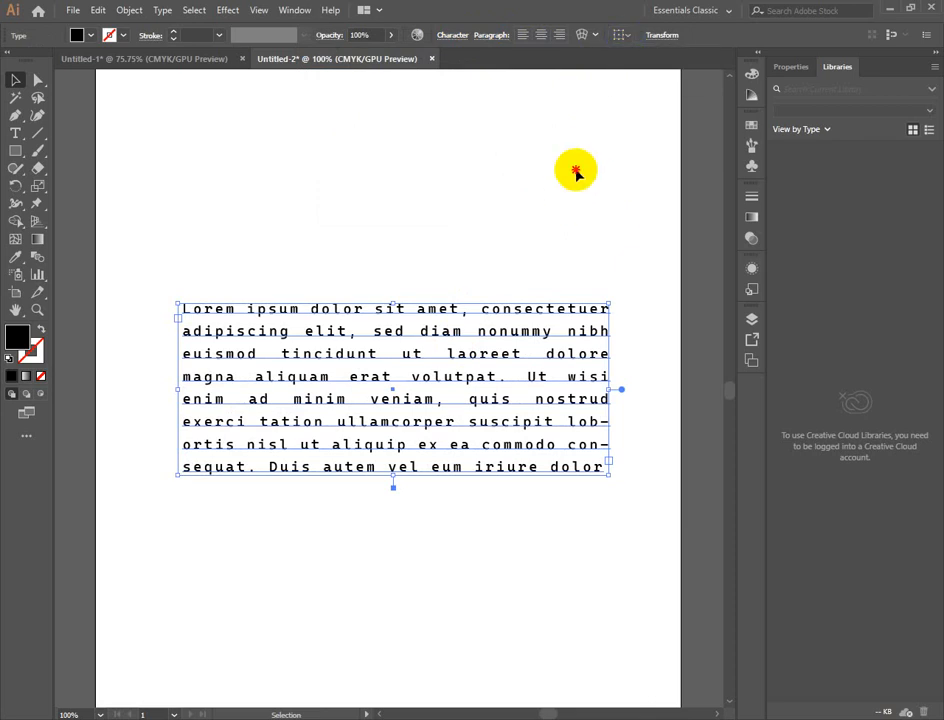
pyautogui.press('Delete')
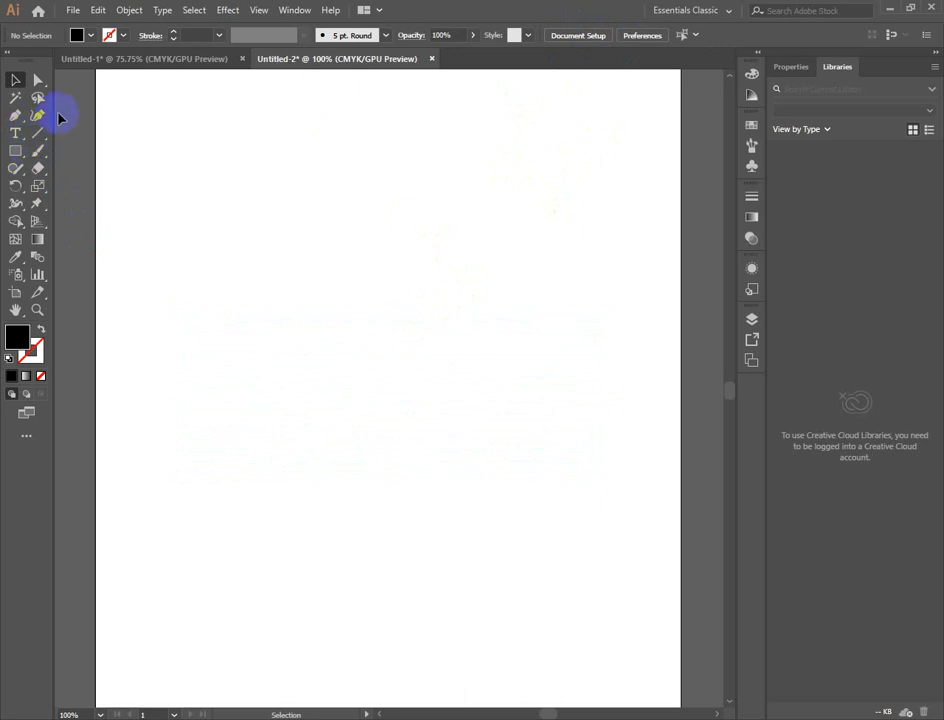
pyautogui.click(15, 133)
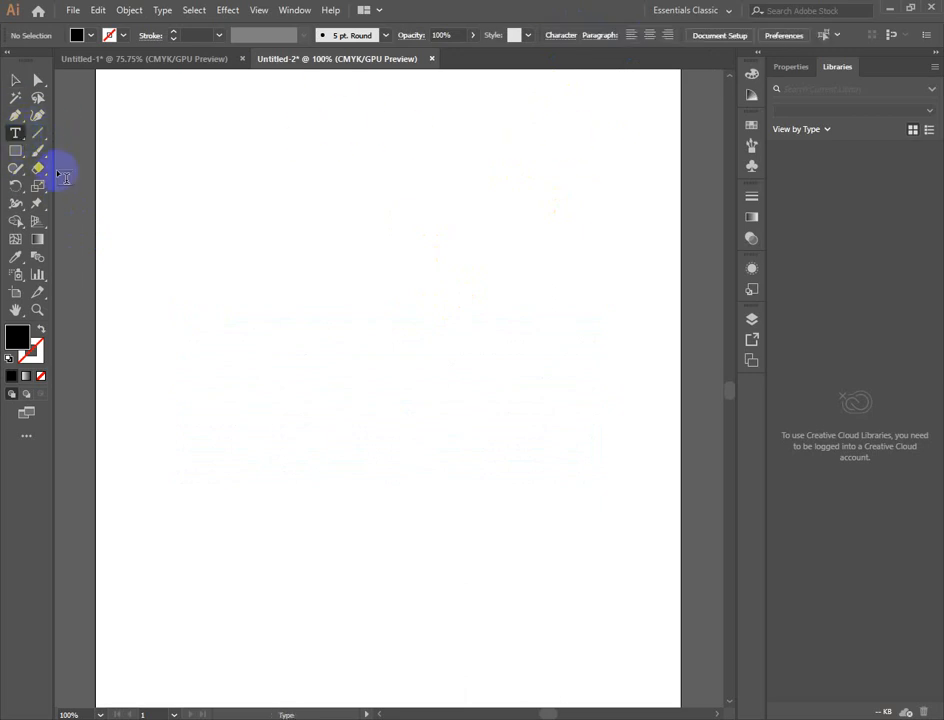
pyautogui.click(266, 240)
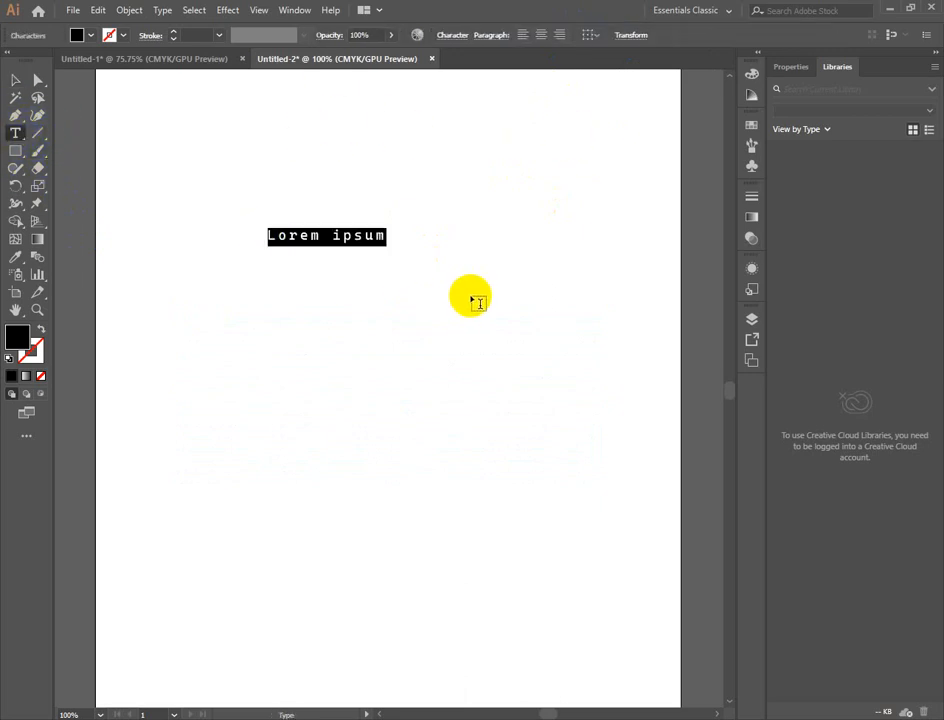
pyautogui.press('Escape')
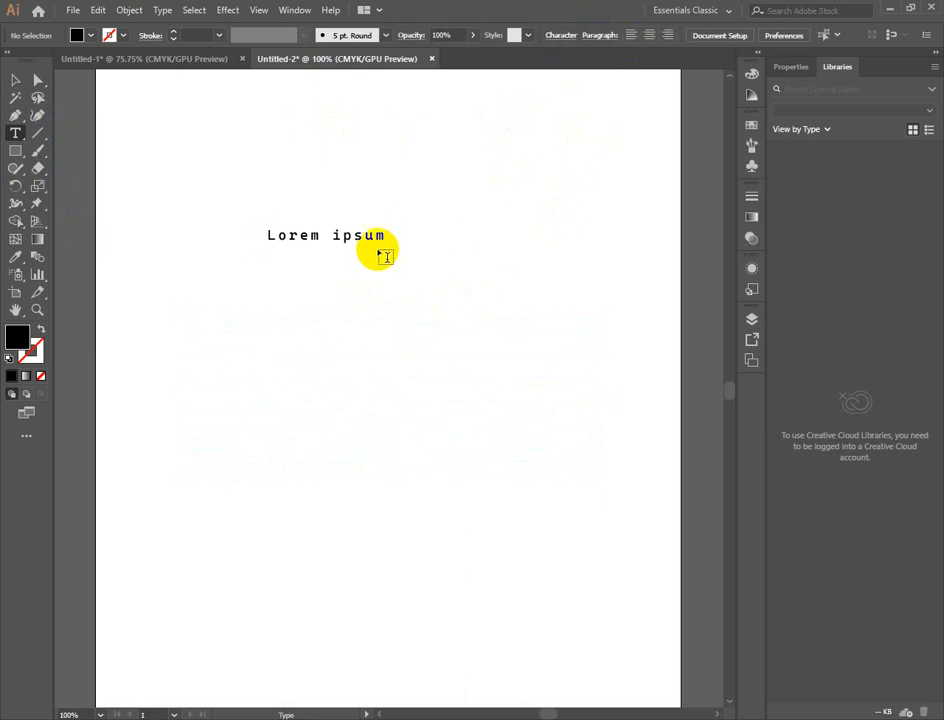
# - Try a vertical Arc warp with 100% bend and preview on the "Lorem ipsum" line, and undo it
pyautogui.click(15, 80)
pyautogui.click(388, 243)
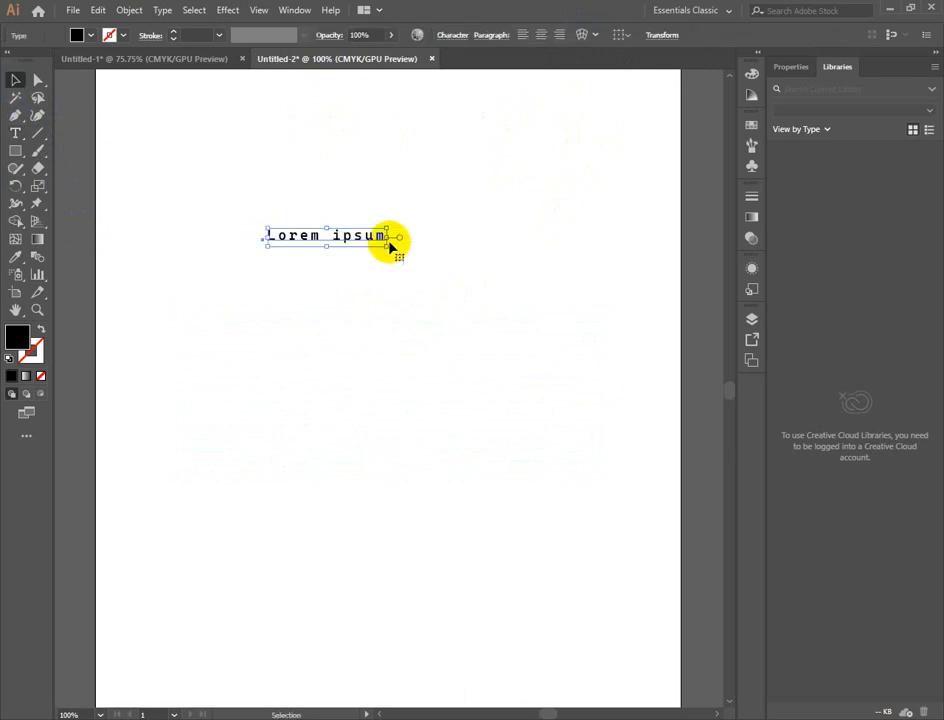
pyautogui.click(581, 35)
pyautogui.moveTo(516, 255); pyautogui.dragTo(617, 85)
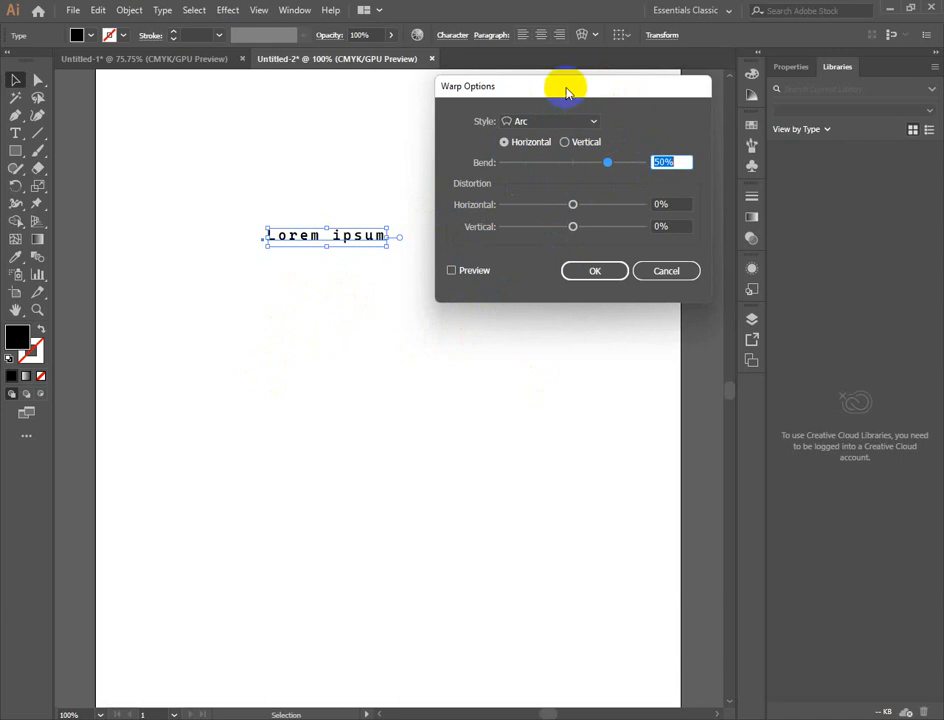
pyautogui.moveTo(566, 89); pyautogui.dragTo(641, 97)
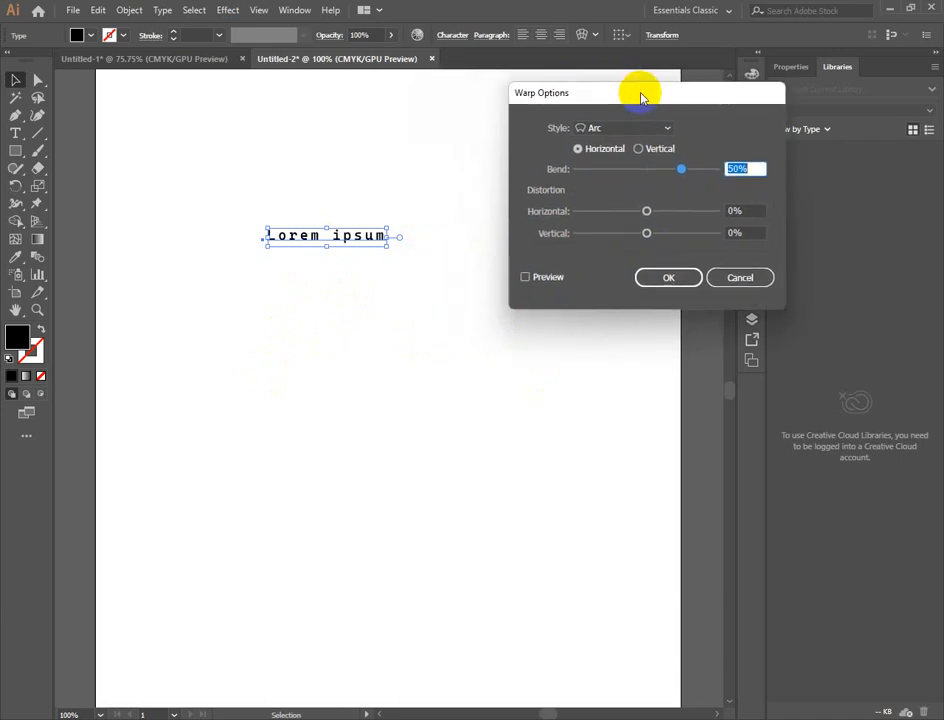
pyautogui.click(639, 149)
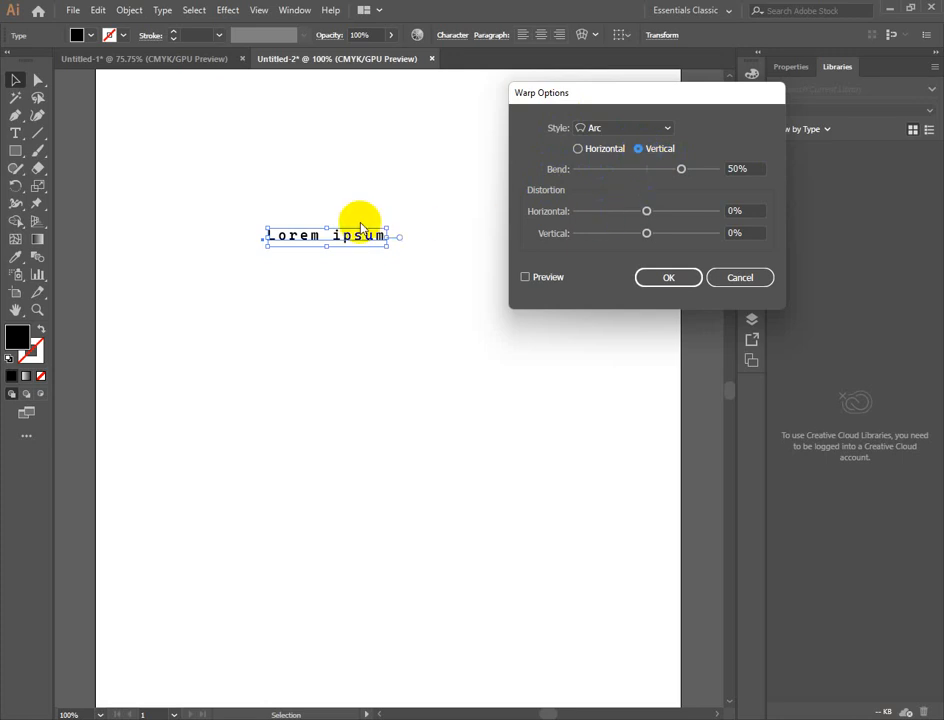
pyautogui.click(648, 130)
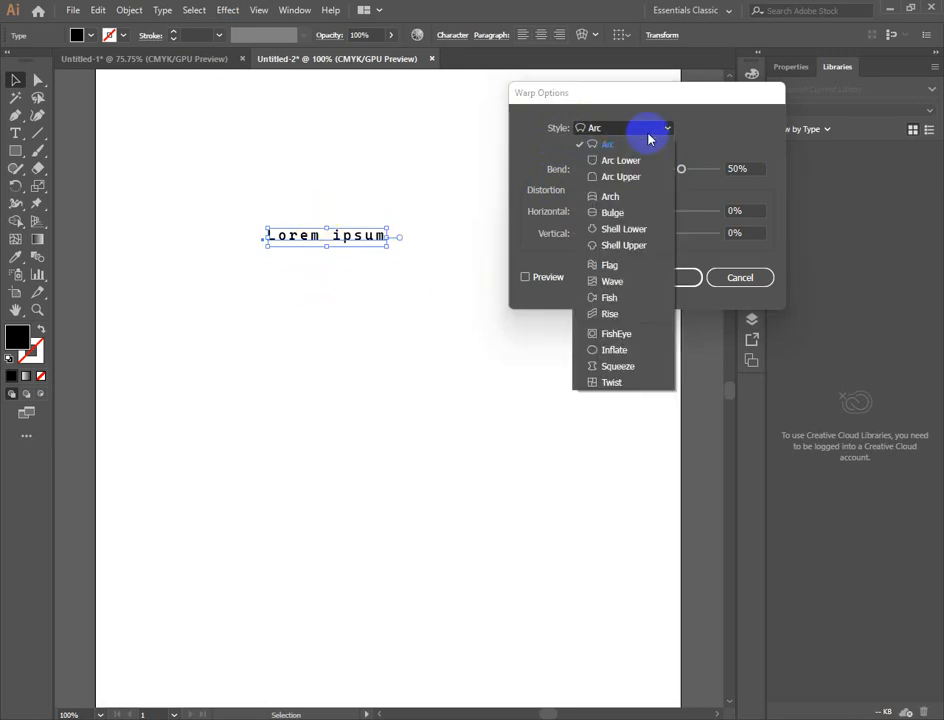
pyautogui.click(616, 146)
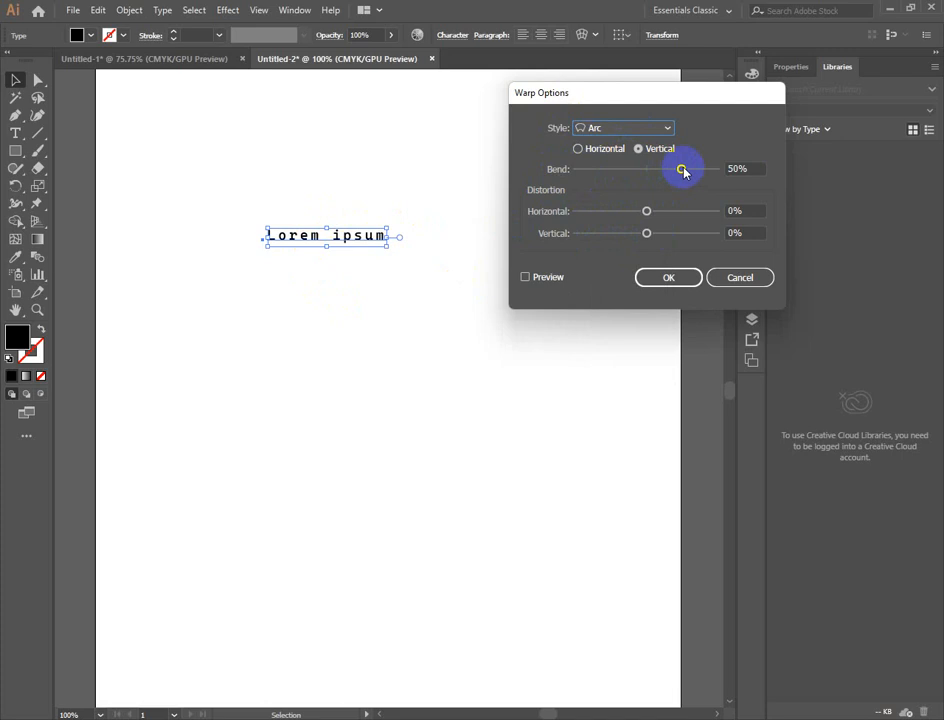
pyautogui.moveTo(683, 169); pyautogui.dragTo(714, 170)
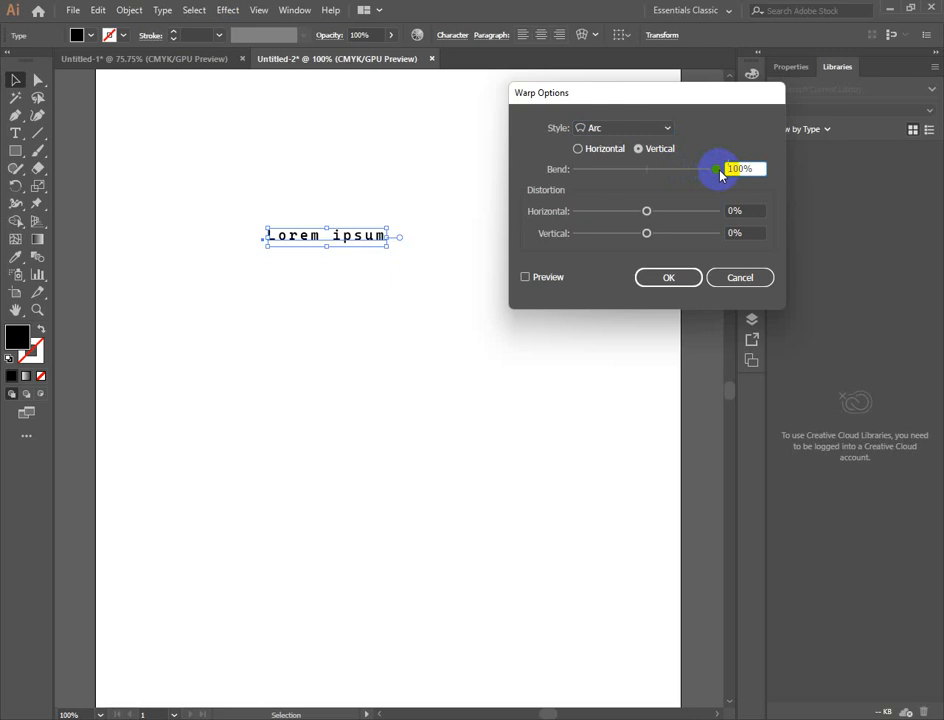
pyautogui.click(525, 277)
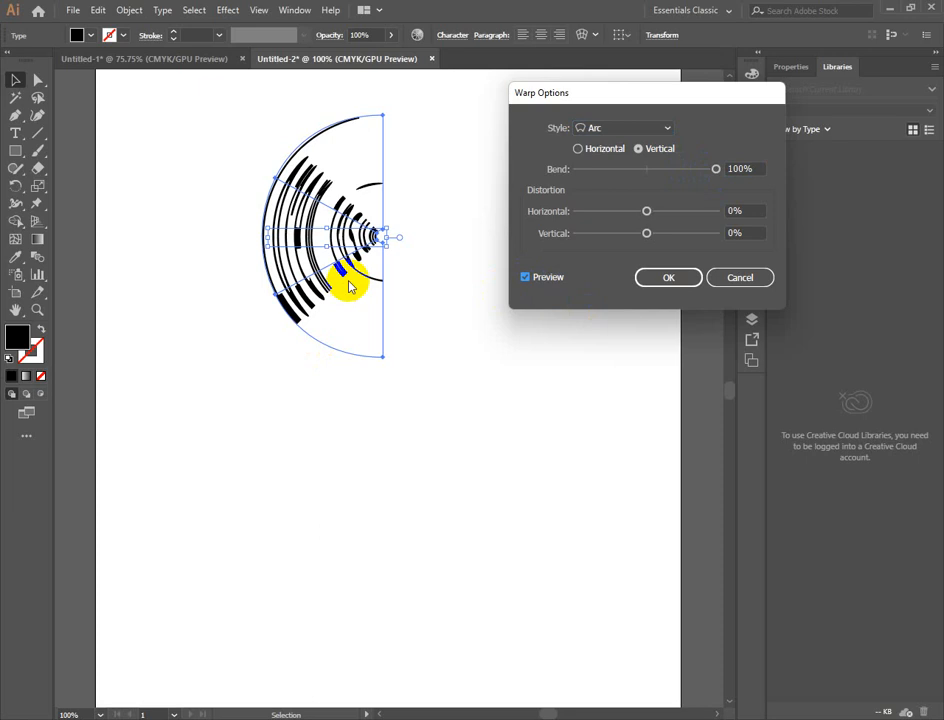
pyautogui.click(699, 276)
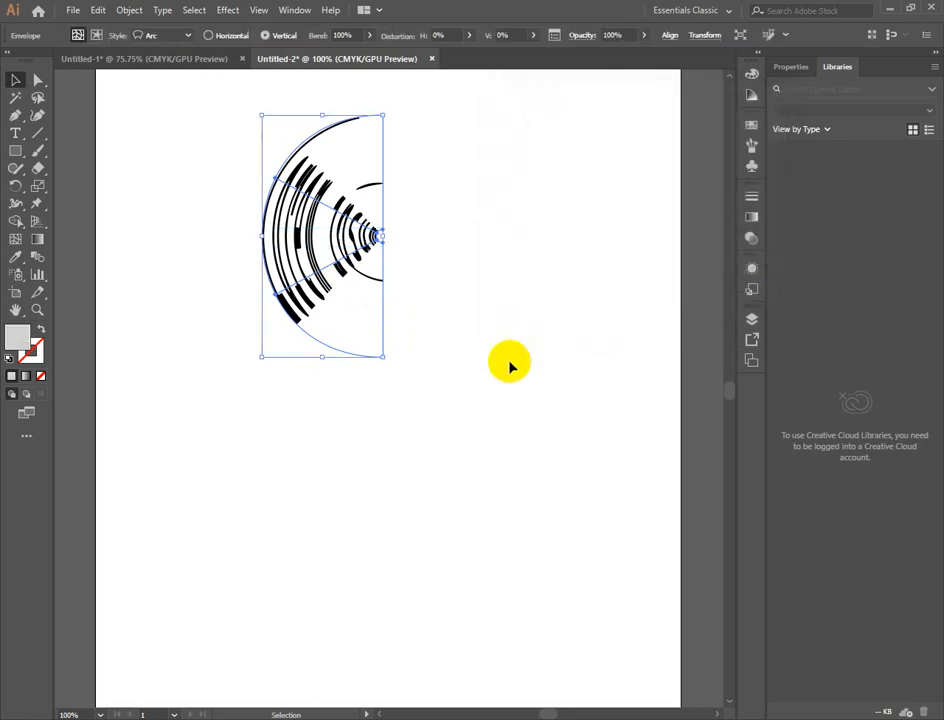
pyautogui.click(529, 362)
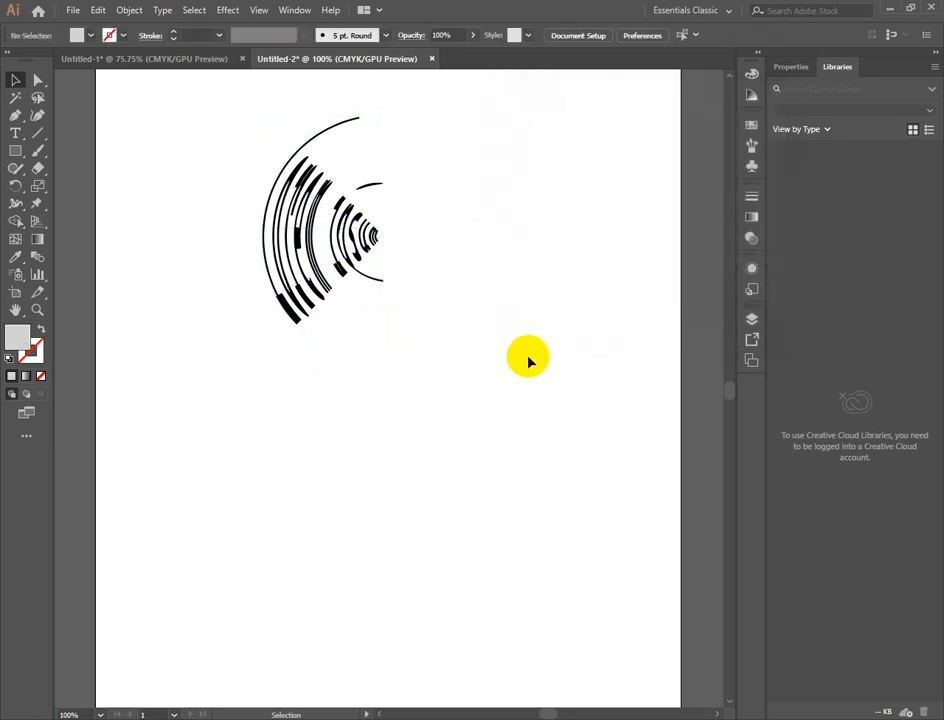
pyautogui.hotkey('ctrl', 'z')
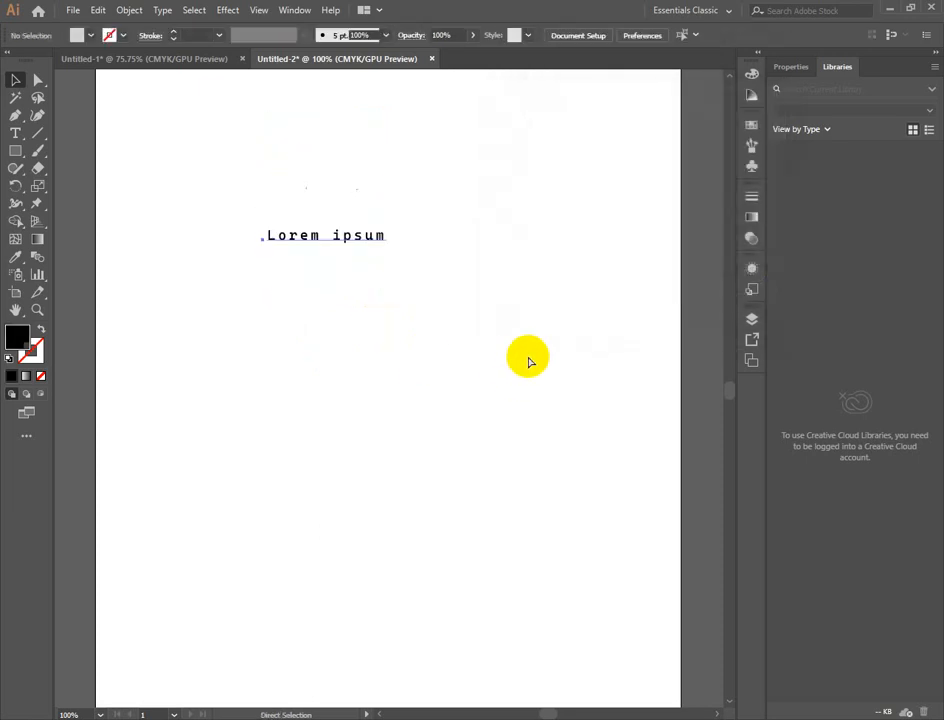
# - Warp the "Lorem ipsum" line with the Arc style, horizontal orientation and 100% bend
pyautogui.click(598, 58)
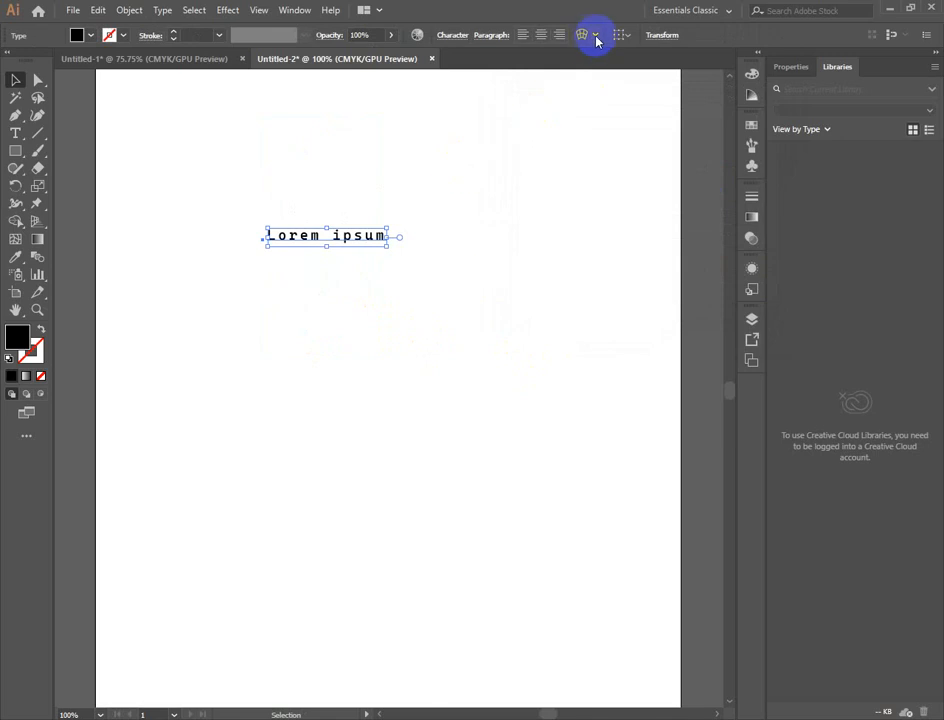
pyautogui.click(584, 35)
pyautogui.click(609, 129)
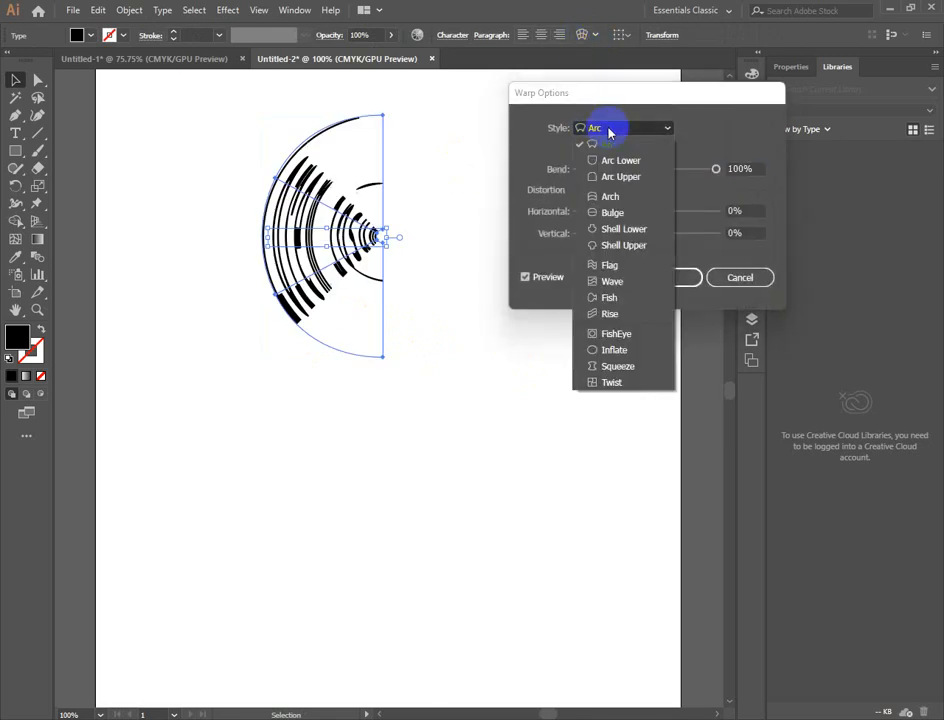
pyautogui.click(609, 129)
pyautogui.click(597, 151)
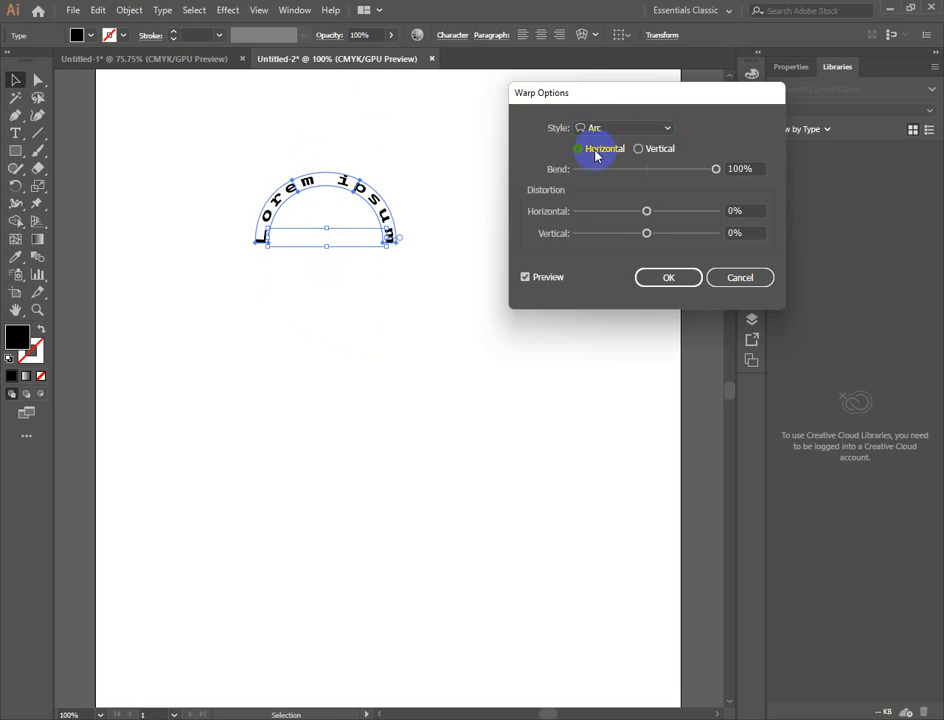
pyautogui.click(676, 282)
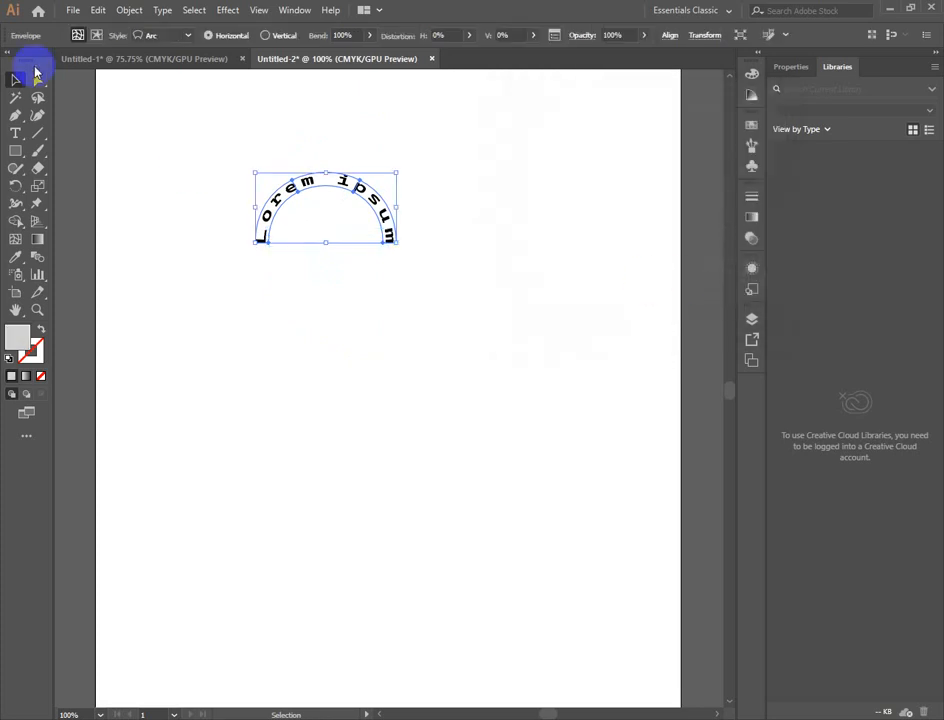
# - Move the arched text slightly to the right and down on the artboard
pyautogui.click(21, 80)
pyautogui.moveTo(375, 211); pyautogui.dragTo(454, 223)
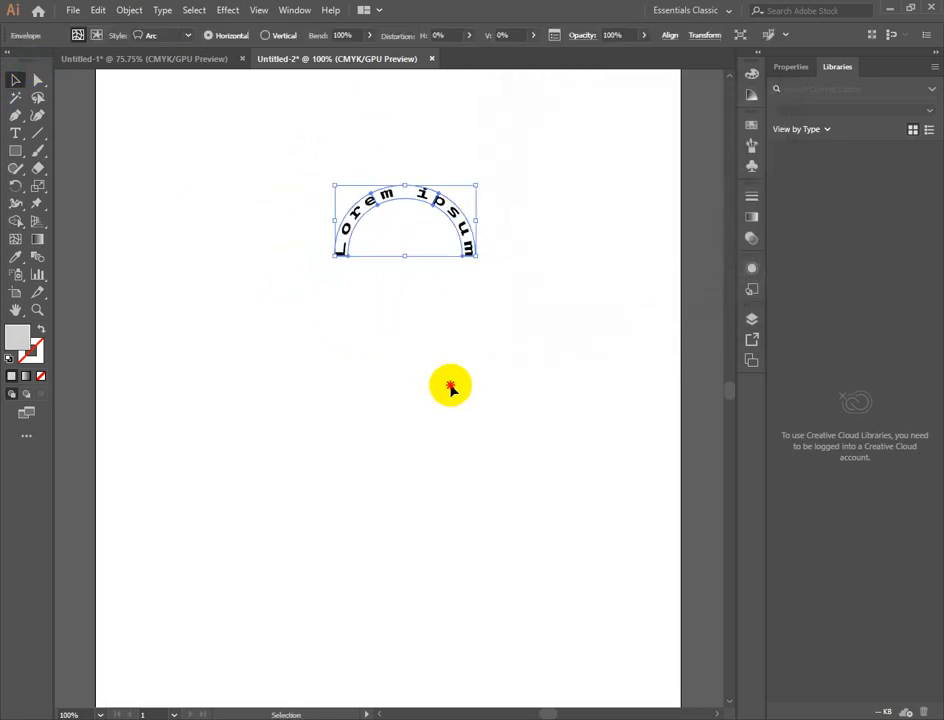
pyautogui.click(450, 388)
# - Copy the arched text and paste a duplicate below the original
pyautogui.click(456, 224)
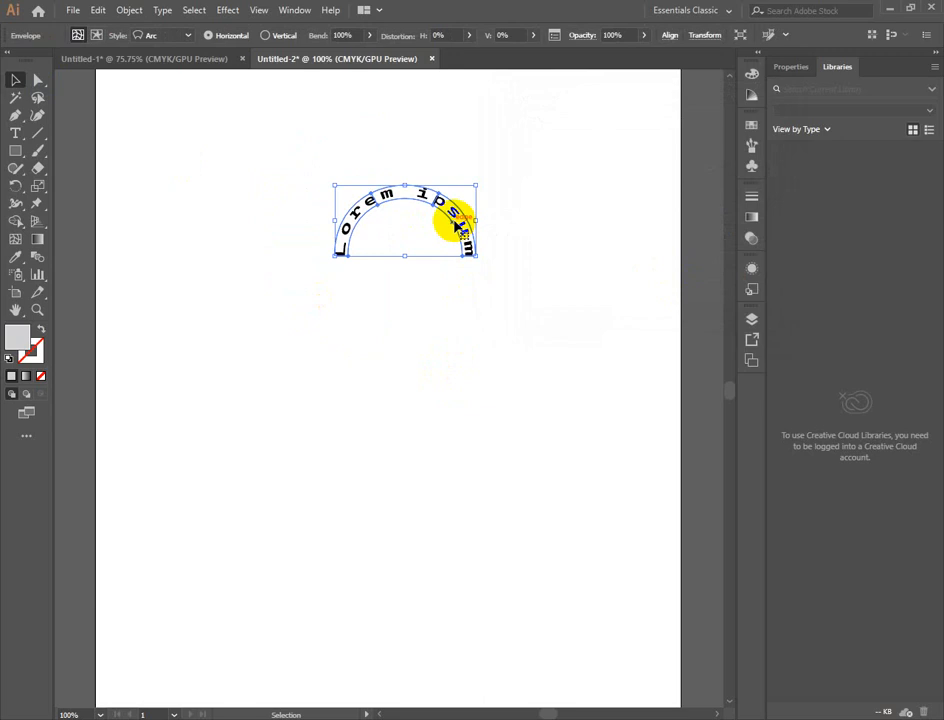
pyautogui.press('a')
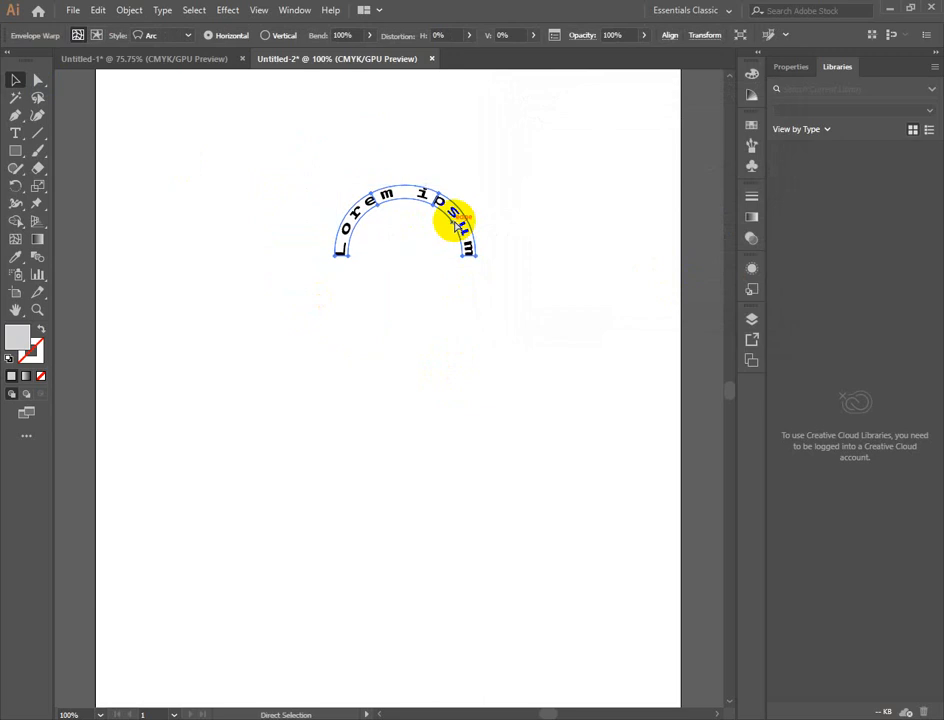
pyautogui.press('v')
pyautogui.hotkey('ctrl', 'c')
pyautogui.hotkey('ctrl', 'v')
# - Open the Transform options for the pasted arched text
pyautogui.rightClick(428, 375)
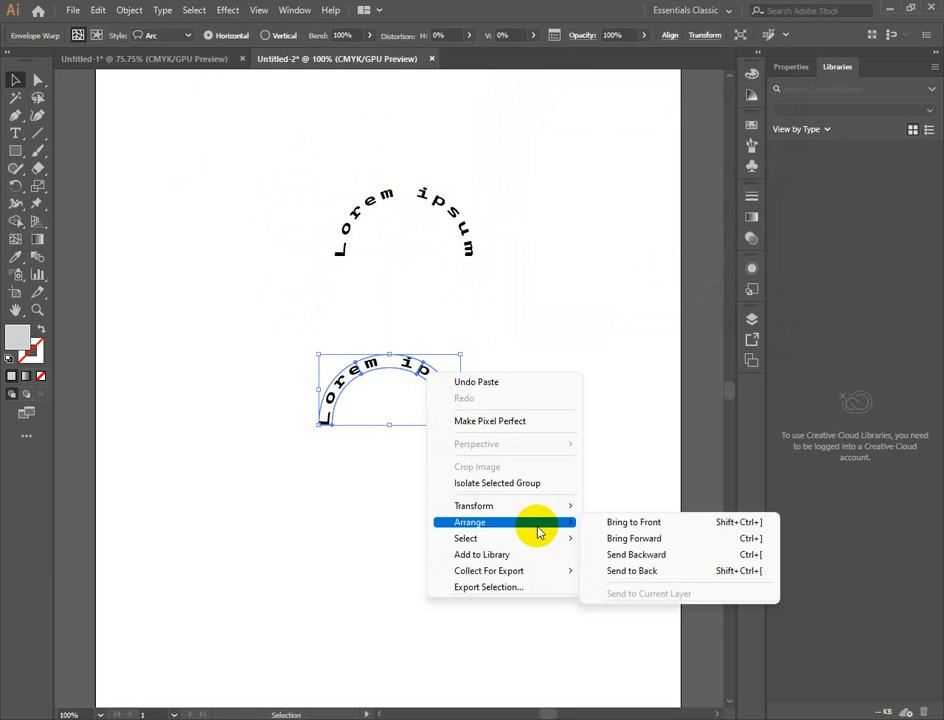
pyautogui.moveTo(543, 516)
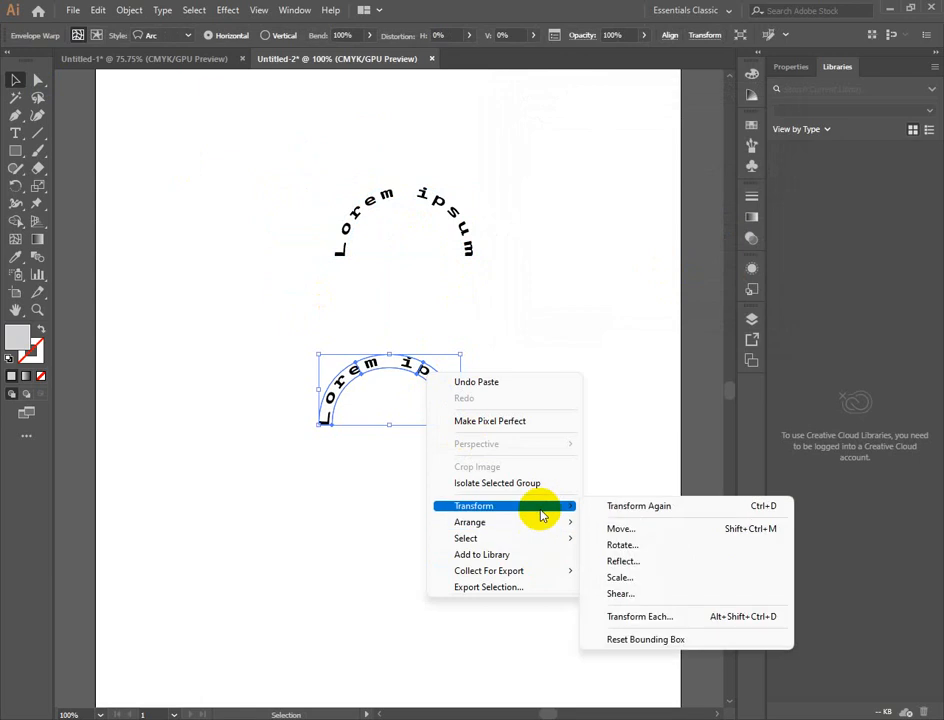
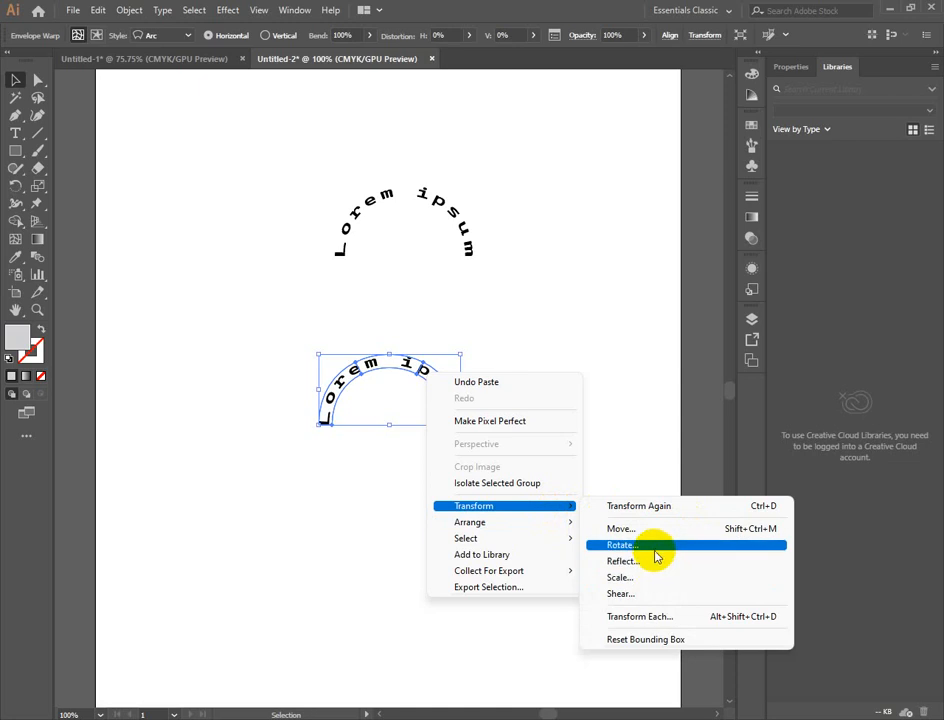
# - Rotate the pasted arched text by 180 degrees and deselect it
pyautogui.click(655, 549)
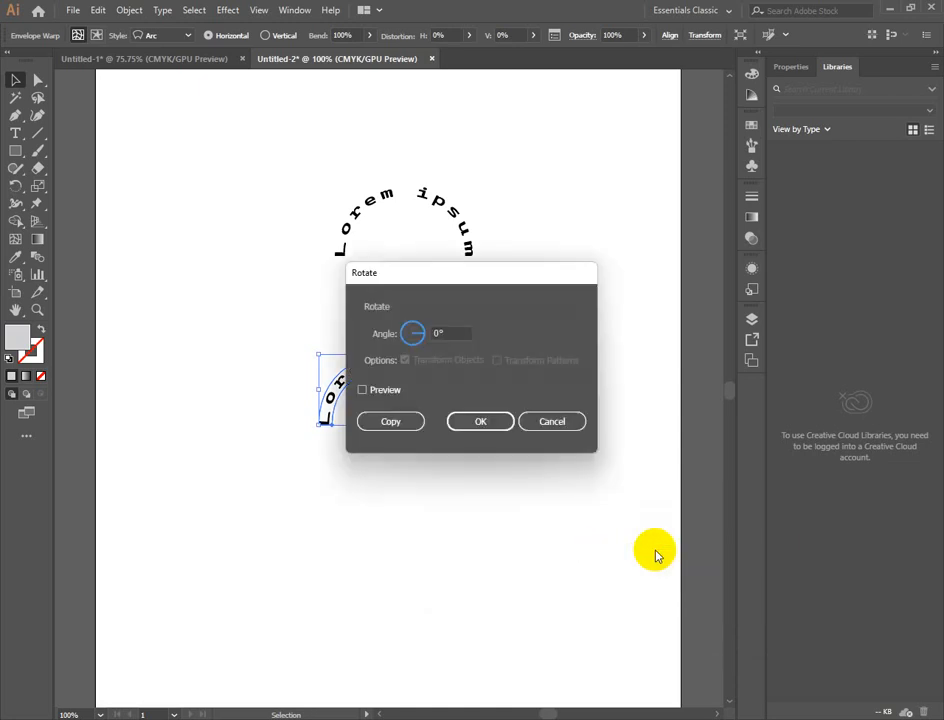
pyautogui.click(456, 337)
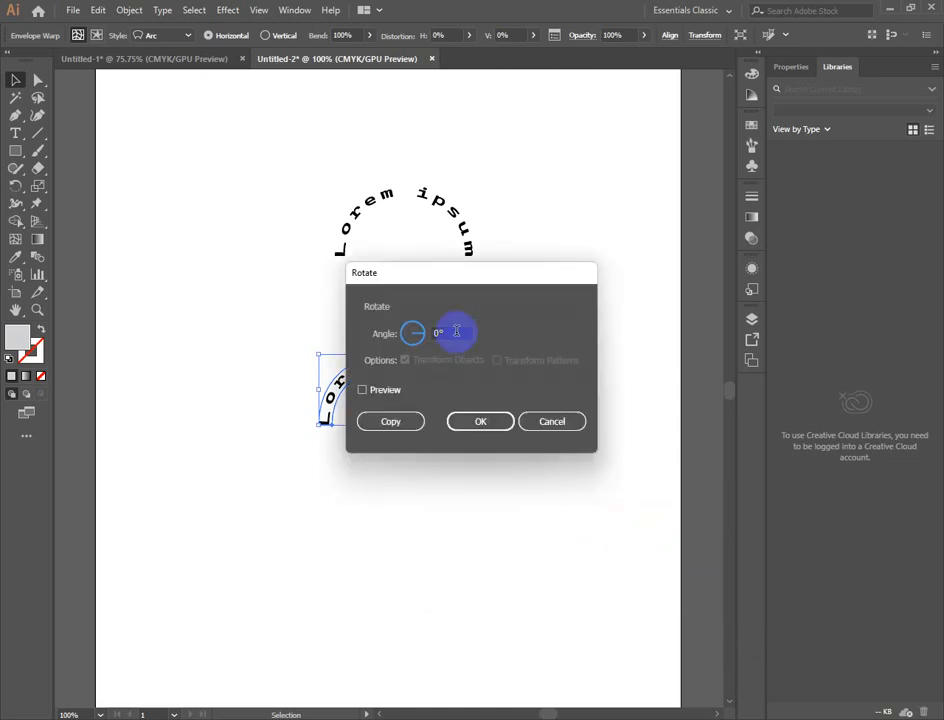
pyautogui.click(404, 333)
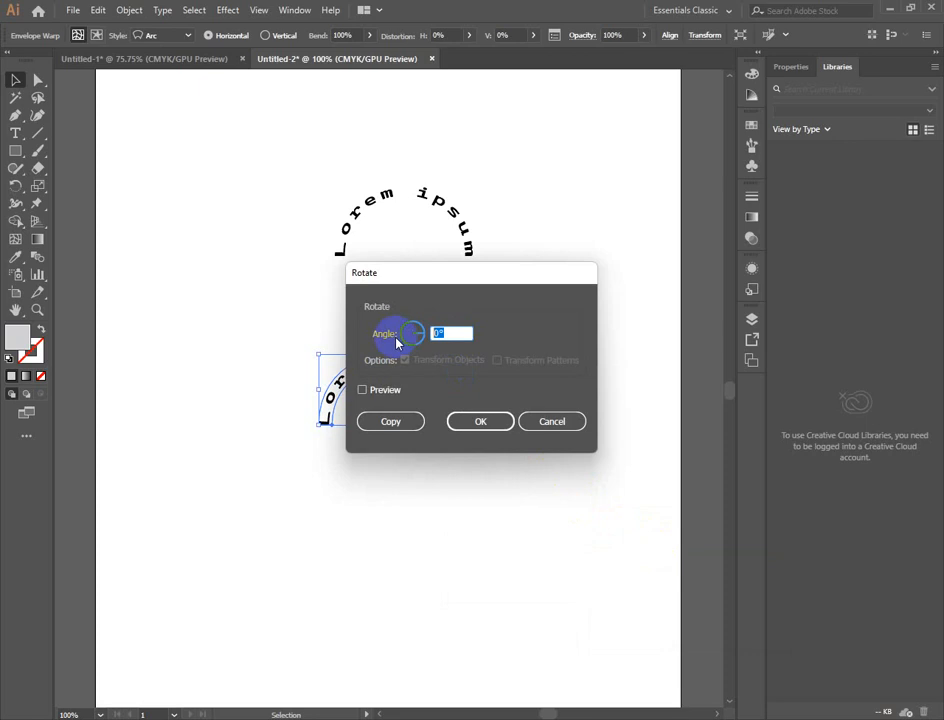
pyautogui.write('180')
pyautogui.press('Return')
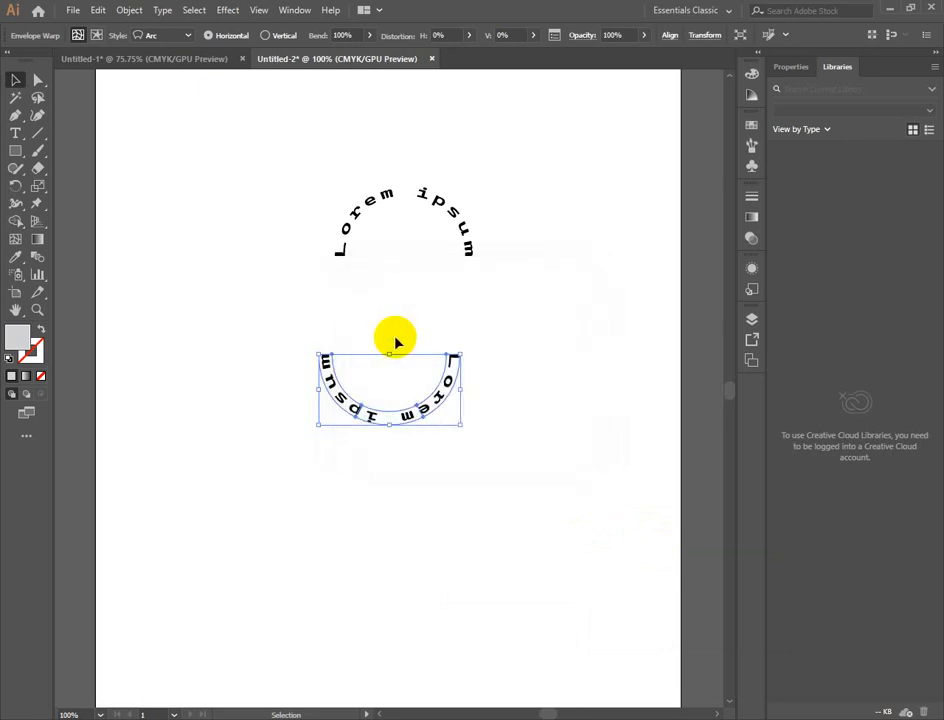
pyautogui.click(158, 147)
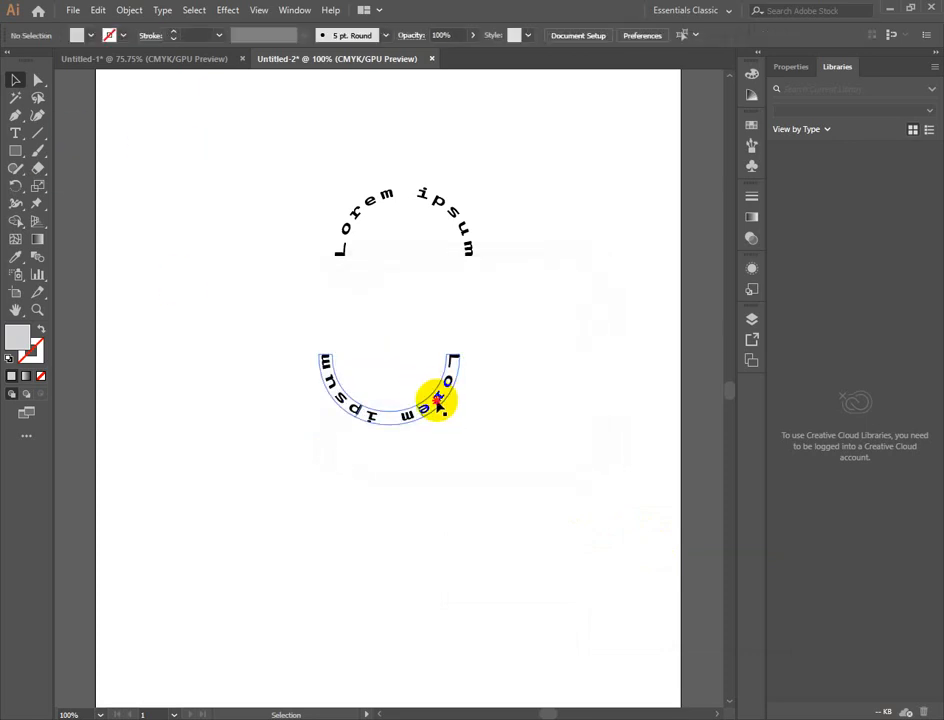
# - Move the inverted arc directly beneath the original arc and nudge it down so the two form a circle of text
pyautogui.moveTo(437, 402); pyautogui.dragTo(452, 309)
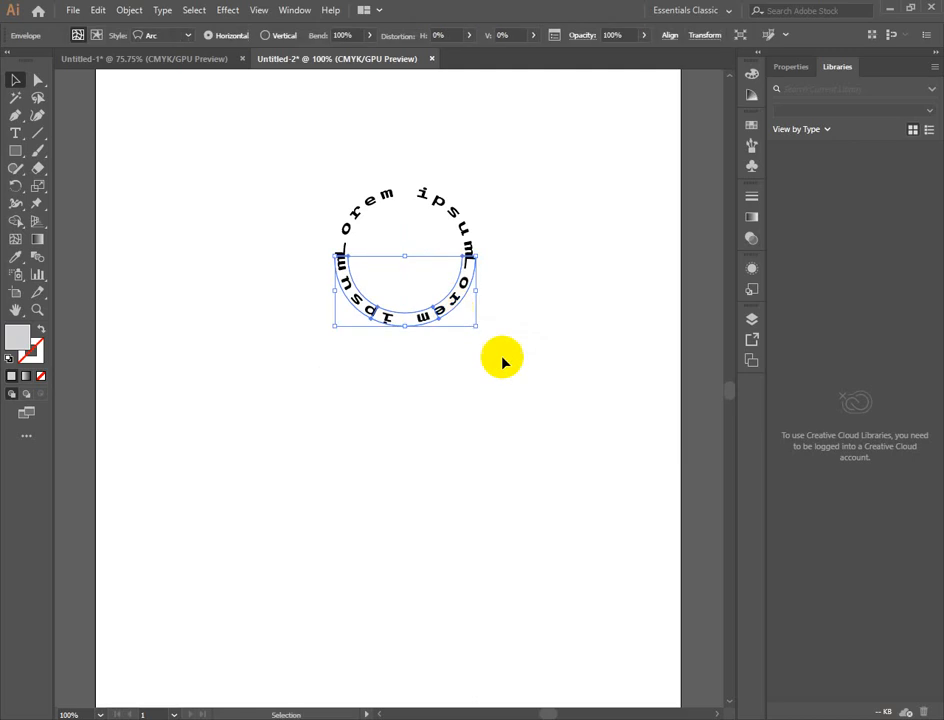
pyautogui.click(544, 451)
pyautogui.click(450, 311)
pyautogui.press('Down')
pyautogui.press('Down')
pyautogui.press('Down')
pyautogui.press('Down')
pyautogui.press('Down')
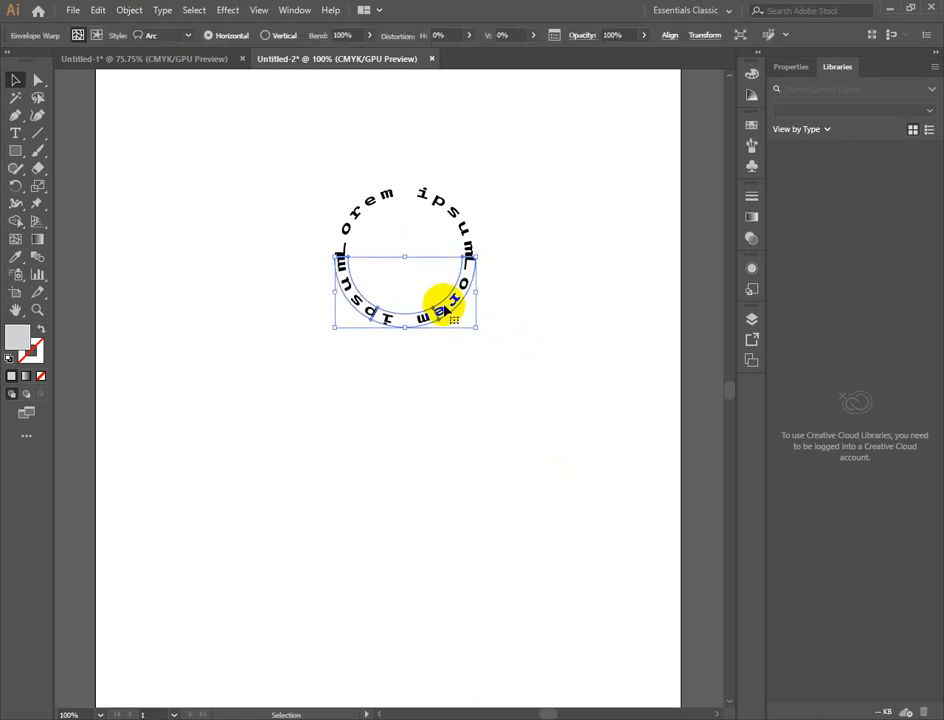
pyautogui.press('Right')
pyautogui.click(499, 381)
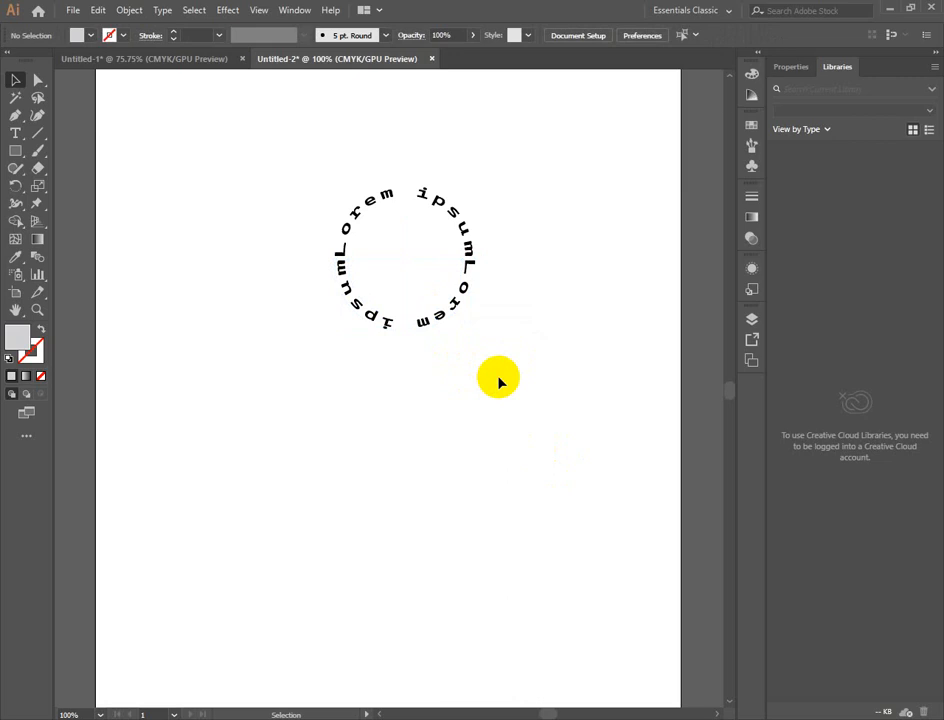
# - Select both arcs to check the circle, and nudge the lower arc slightly further down
pyautogui.click(448, 322)
pyautogui.click(594, 426)
pyautogui.moveTo(263, 183); pyautogui.dragTo(588, 400)
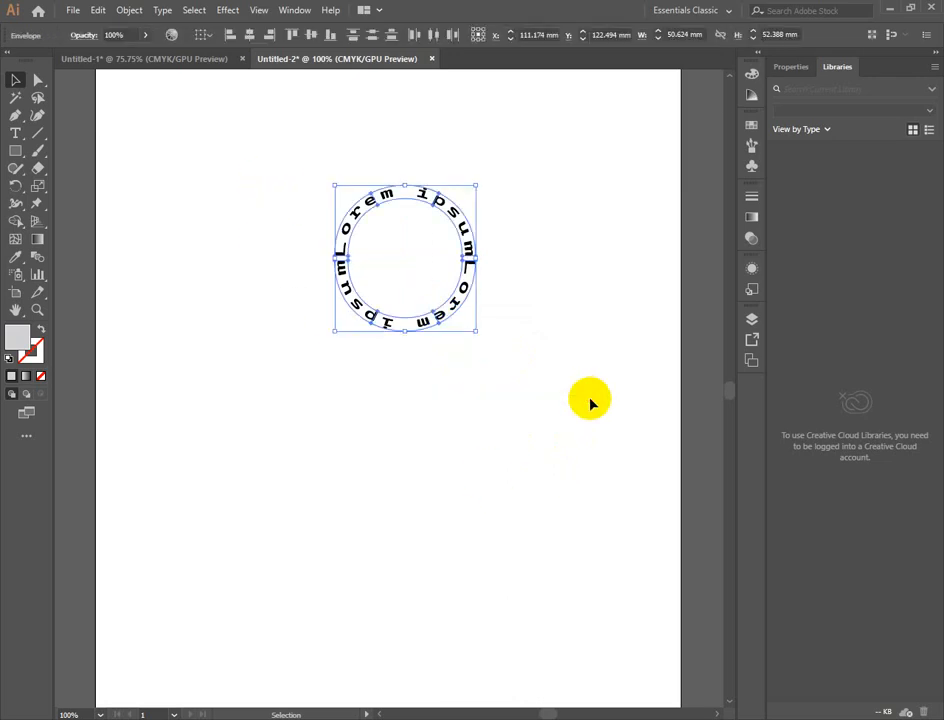
pyautogui.click(506, 394)
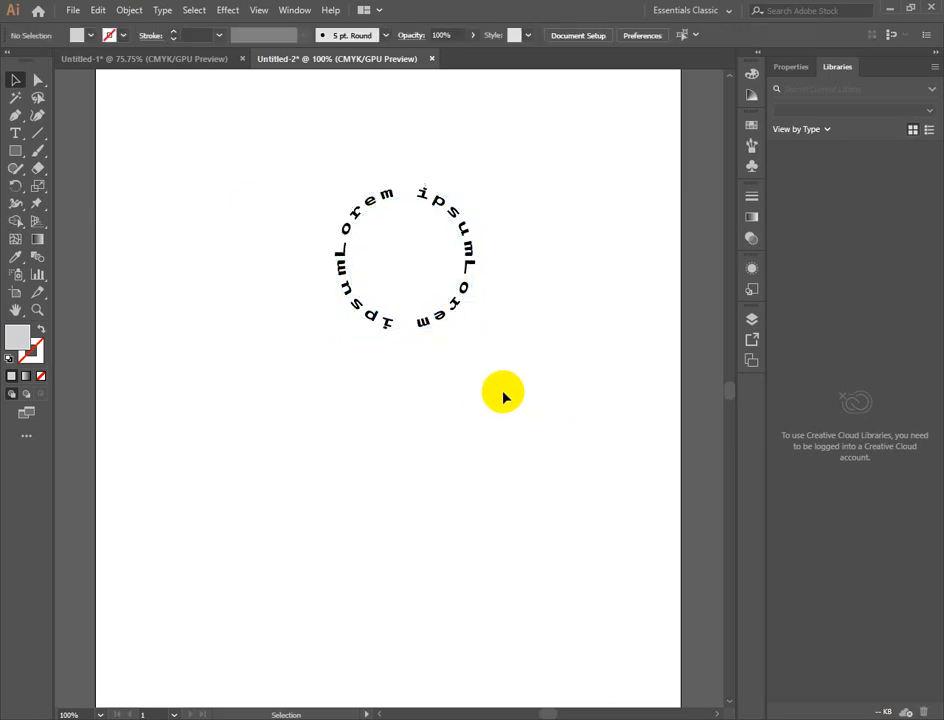
pyautogui.click(445, 320)
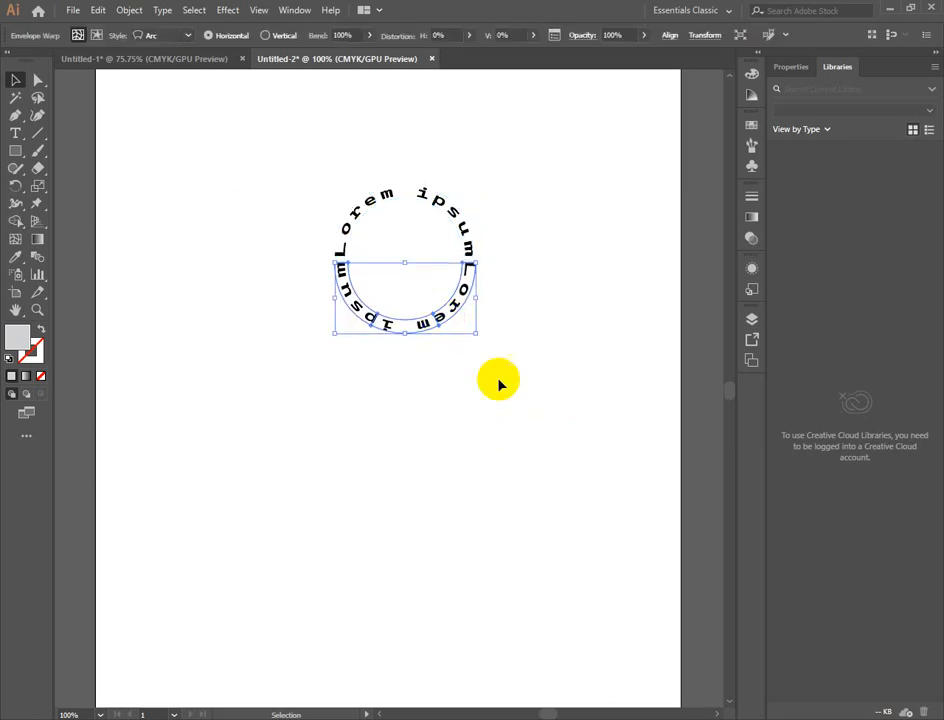
pyautogui.click(500, 383)
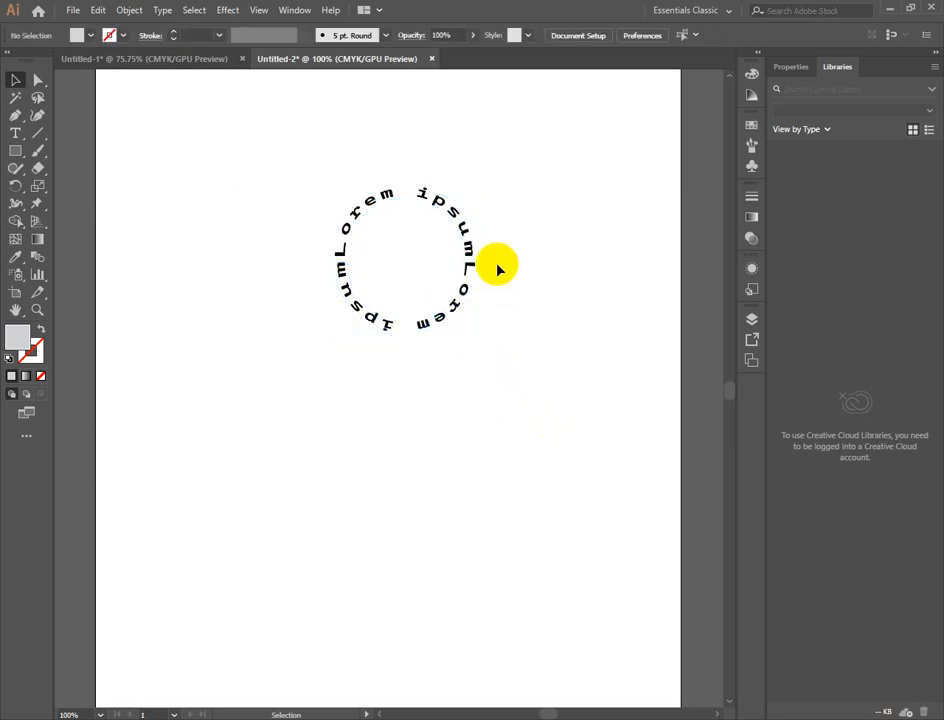
# - Delete the lower, inverted arc of text
pyautogui.click(463, 297)
pyautogui.press('Delete')
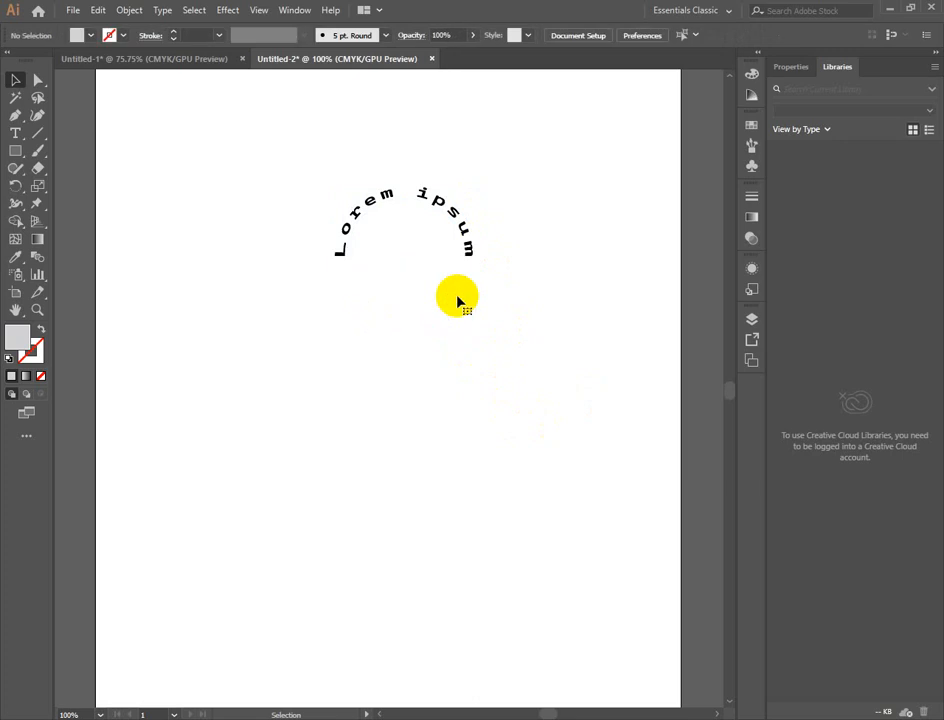
# - Try the vertical warp orientation on the remaining arched text and restore the horizontal orientation
pyautogui.click(442, 199)
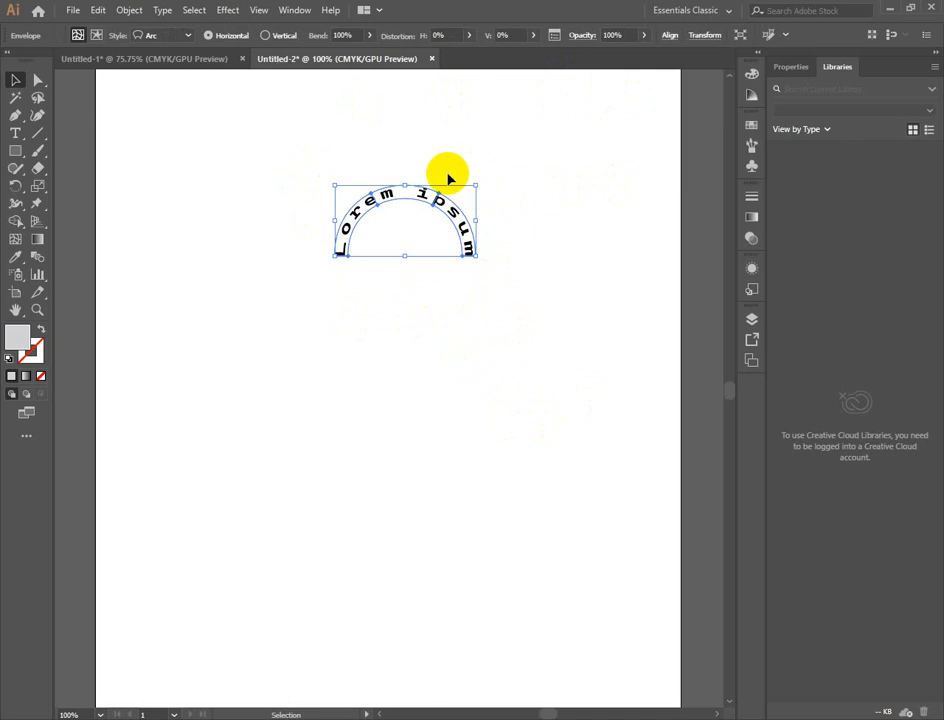
pyautogui.click(265, 36)
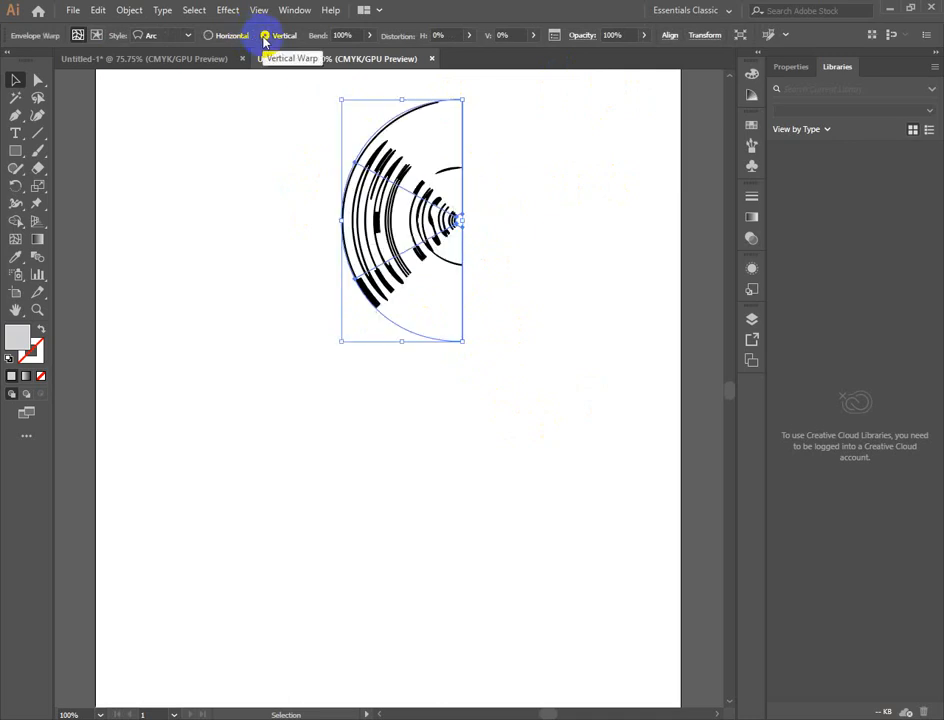
pyautogui.click(232, 37)
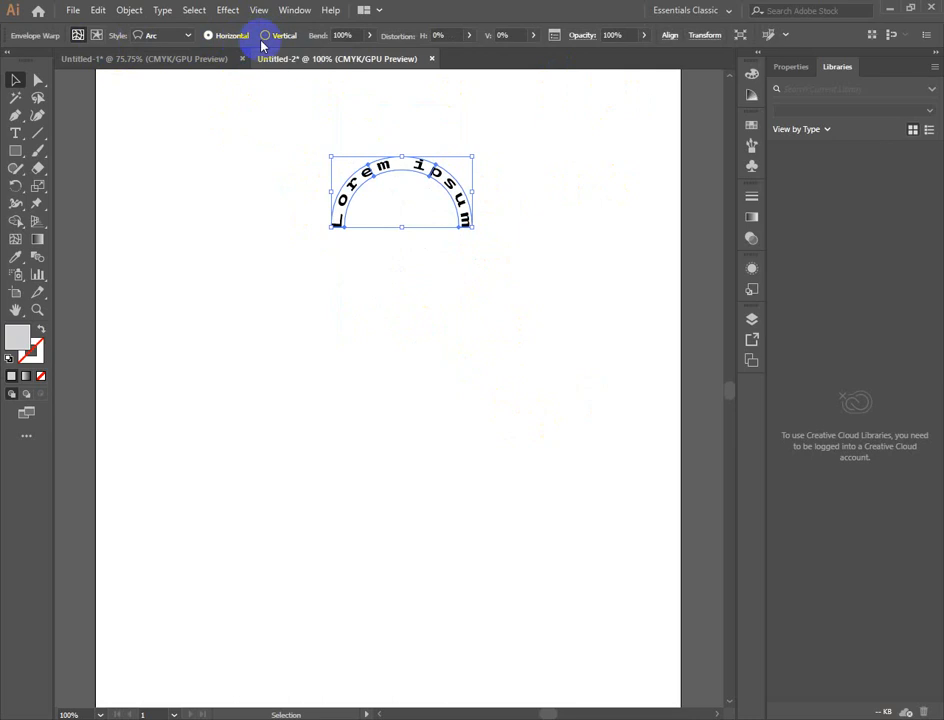
# - Apply the Arc Upper warp style to the arched text, followed by the Arch style
pyautogui.click(187, 36)
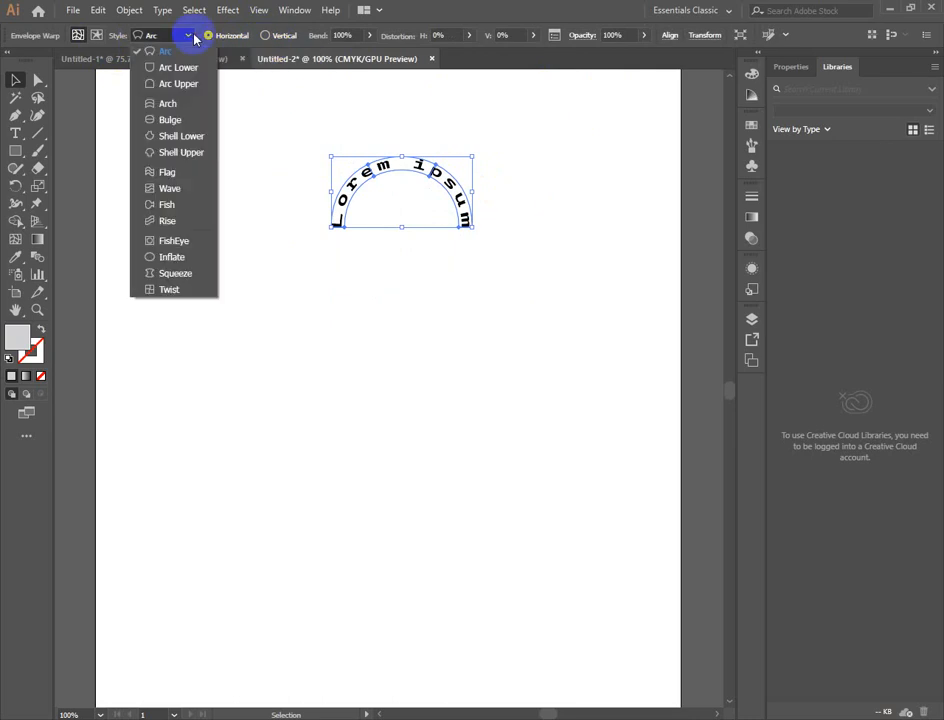
pyautogui.click(177, 84)
pyautogui.click(383, 263)
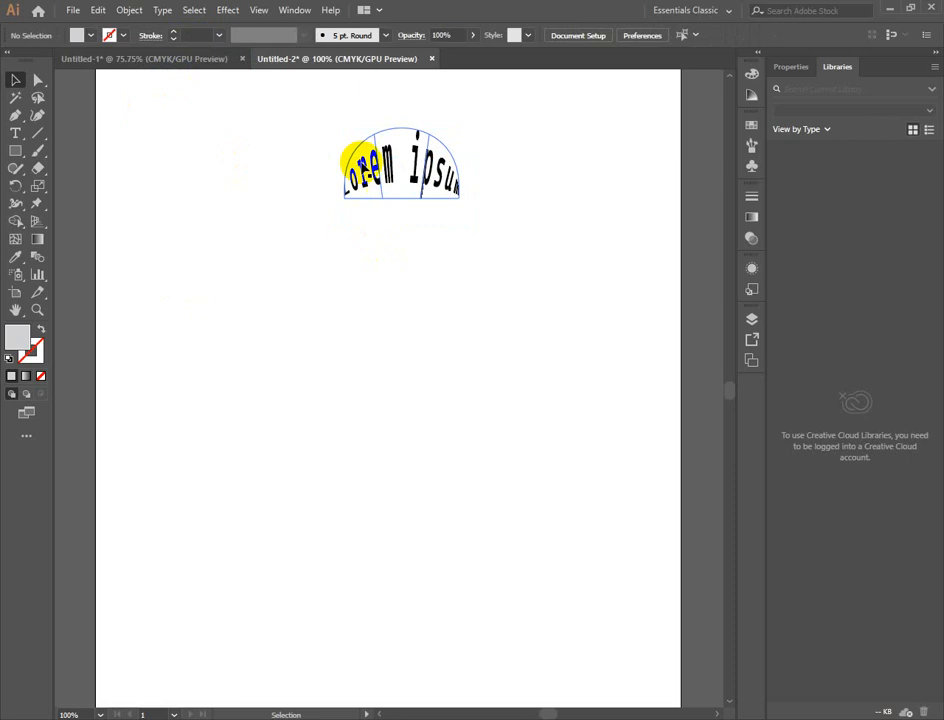
pyautogui.click(388, 170)
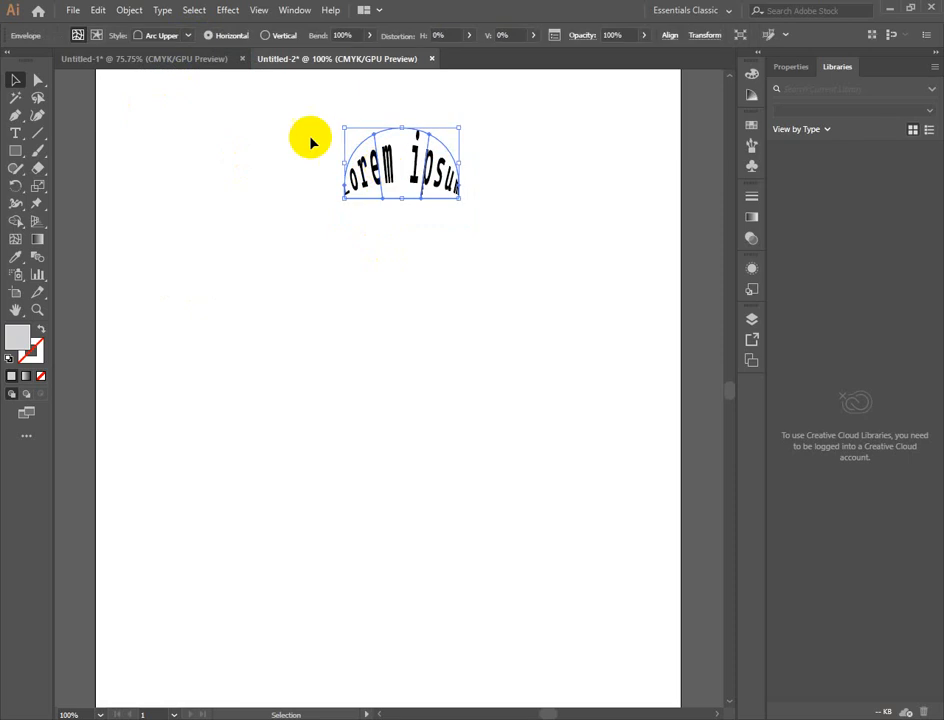
pyautogui.click(170, 38)
pyautogui.click(169, 101)
pyautogui.click(529, 289)
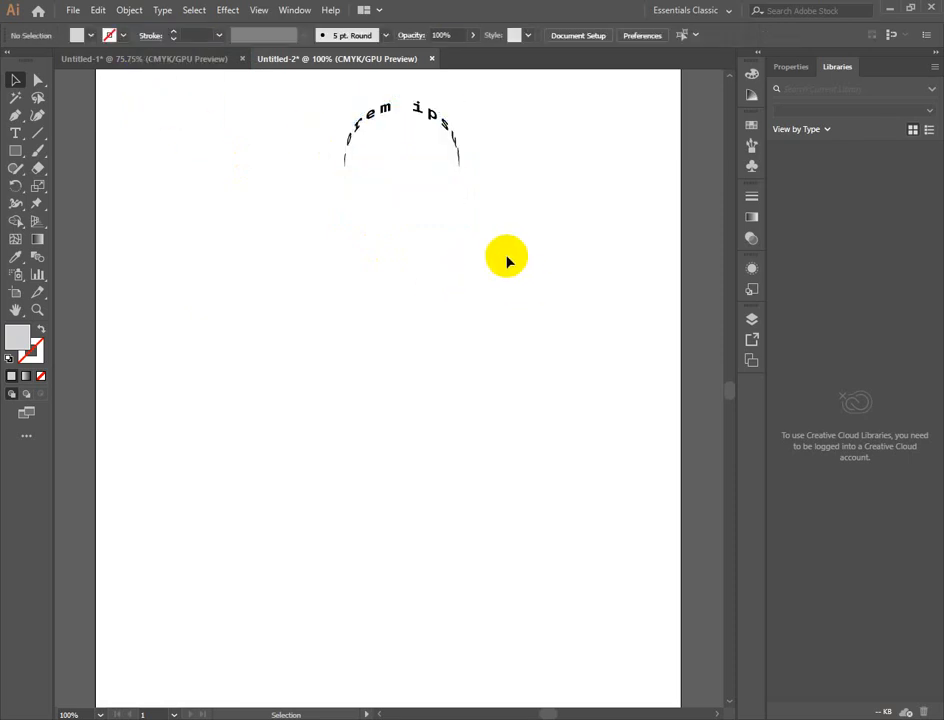
# - Move the warped text down the artboard and delete it
pyautogui.moveTo(432, 126); pyautogui.dragTo(440, 221)
pyautogui.click(497, 380)
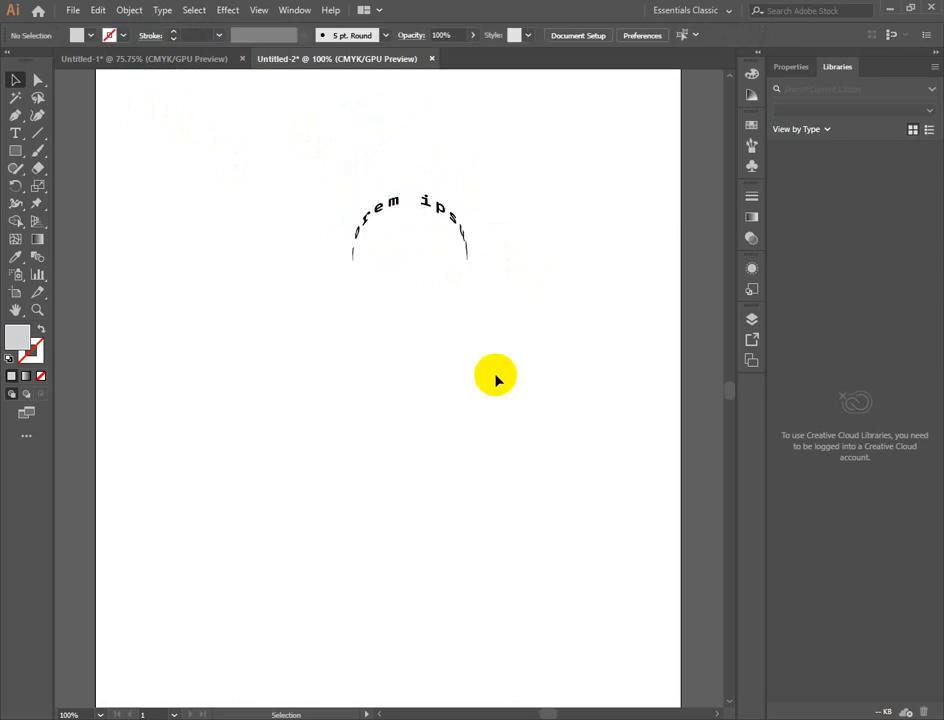
pyautogui.click(424, 202)
pyautogui.press('Delete')
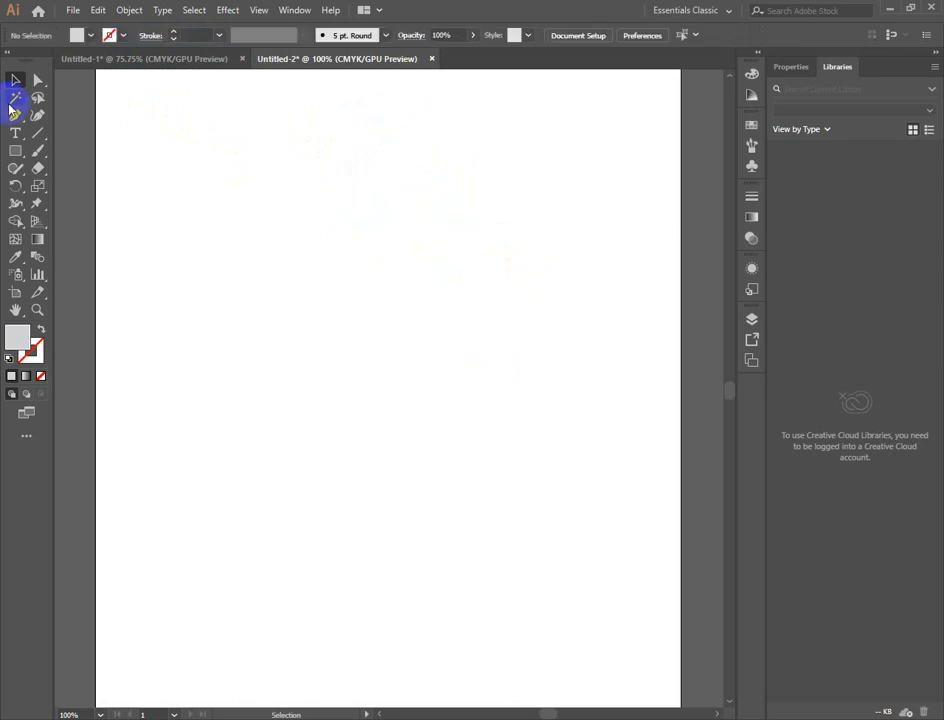
# - Place a vertical "Lorem ipsum" line on the empty artboard with the Vertical Type tool
pyautogui.click(12, 135)
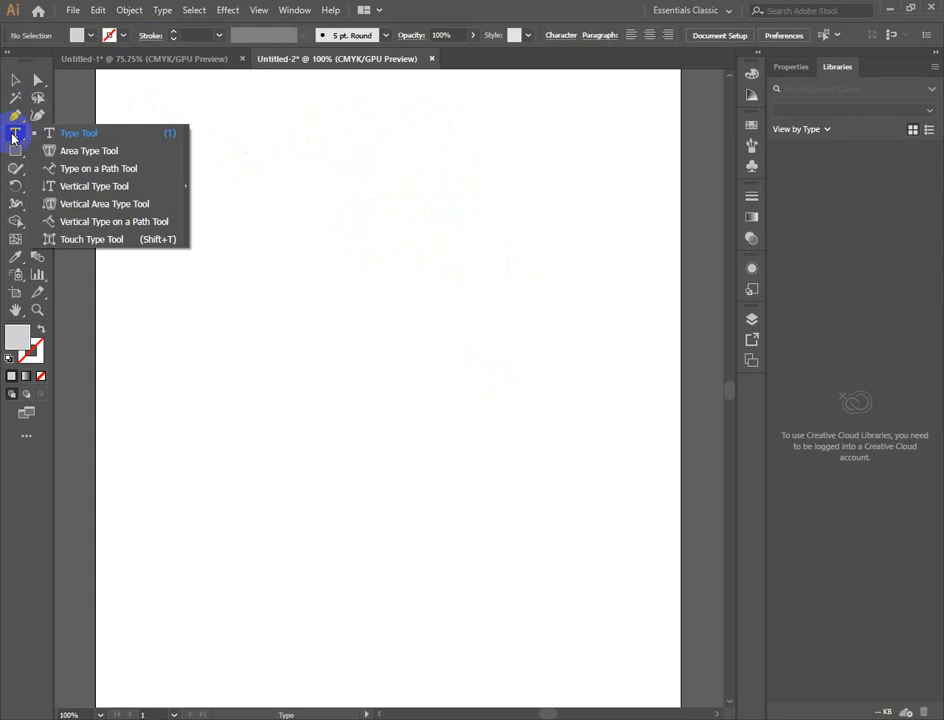
pyautogui.click(57, 186)
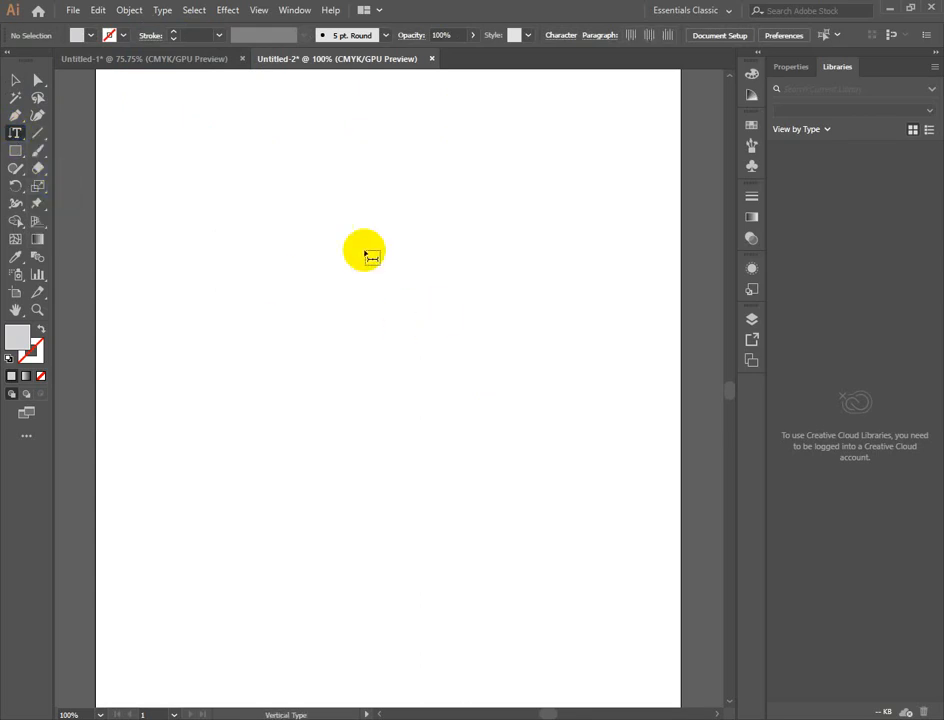
pyautogui.click(338, 177)
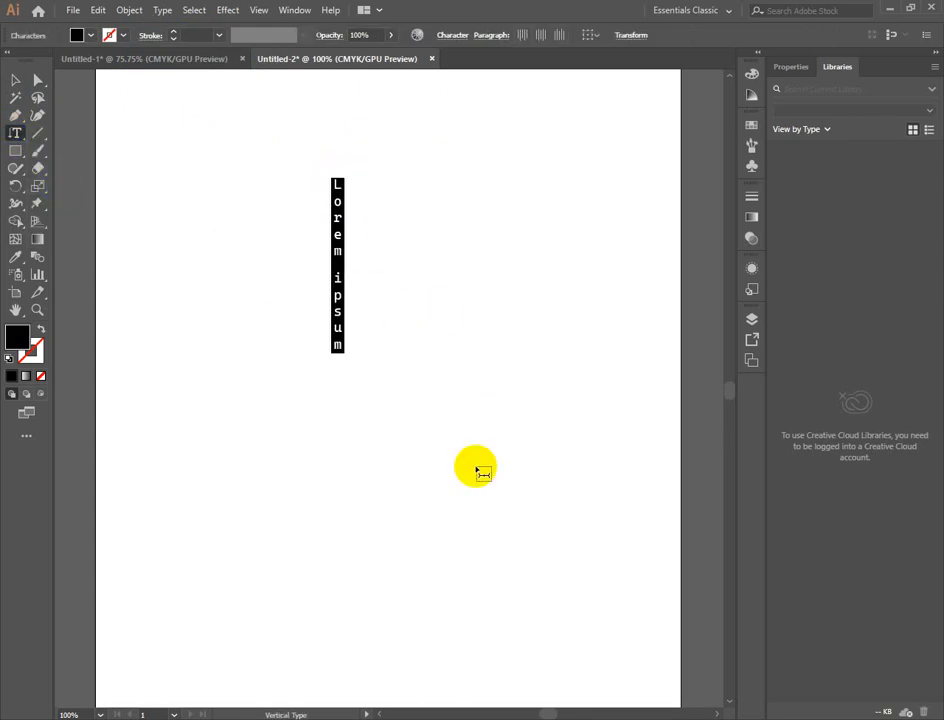
# - Add a second vertical text line reading "projukti" to the right of the first one and deselect it
pyautogui.click(12, 133)
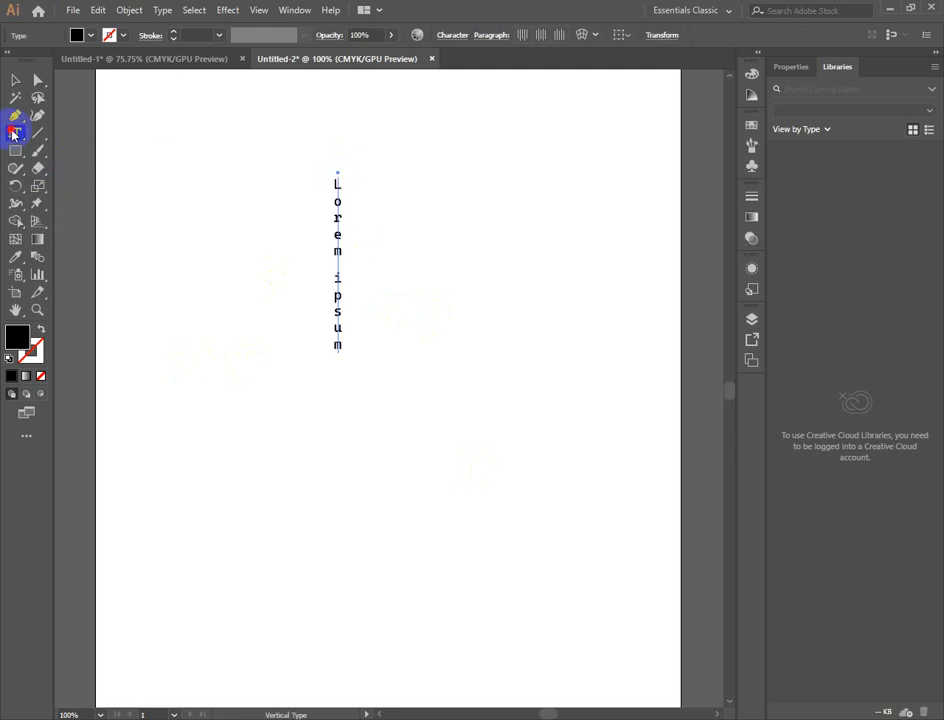
pyautogui.moveTo(12, 133); pyautogui.dragTo(77, 189)
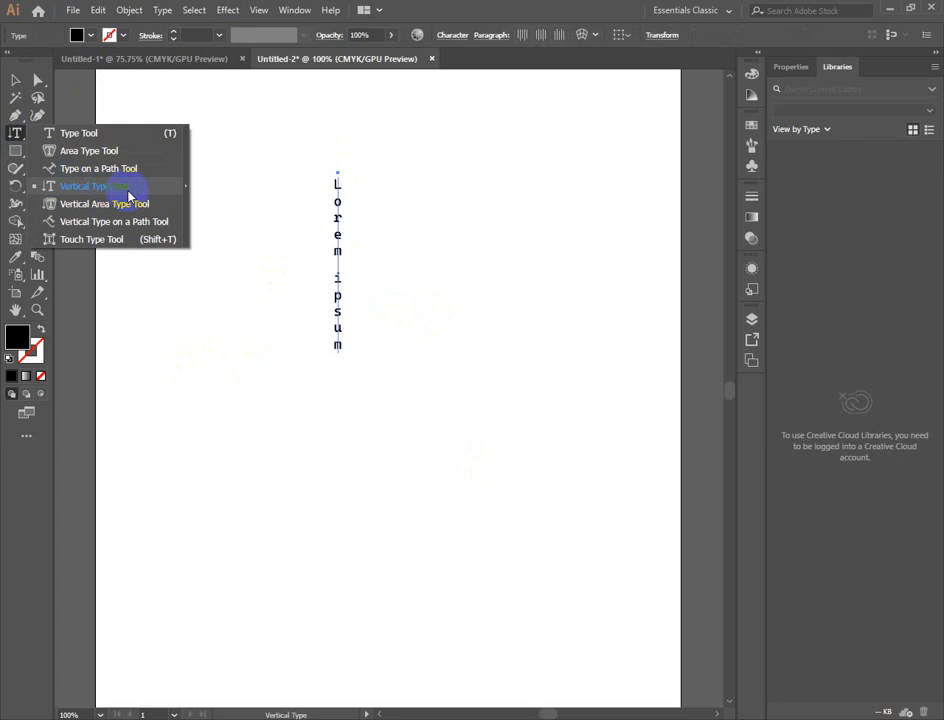
pyautogui.moveTo(128, 196); pyautogui.dragTo(168, 200)
pyautogui.click(485, 200)
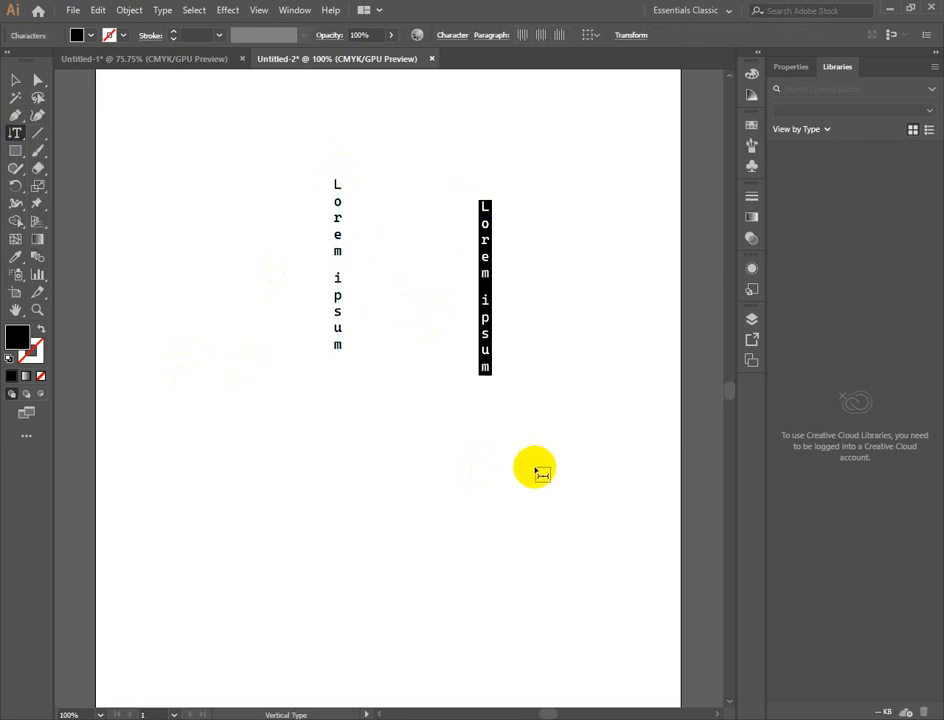
pyautogui.write('projukti')
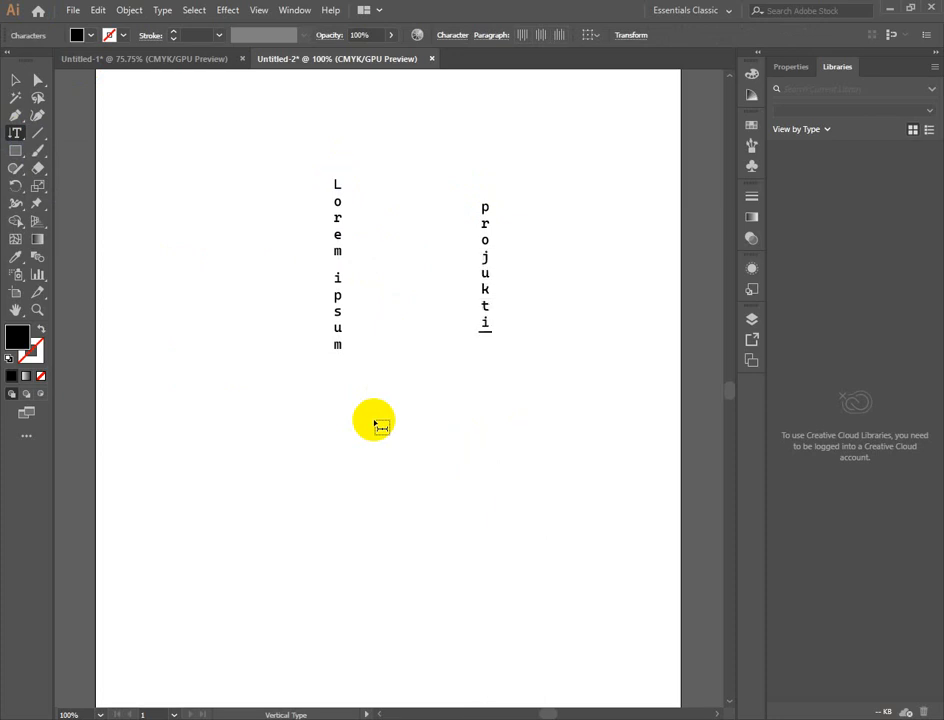
pyautogui.click(15, 79)
pyautogui.click(549, 481)
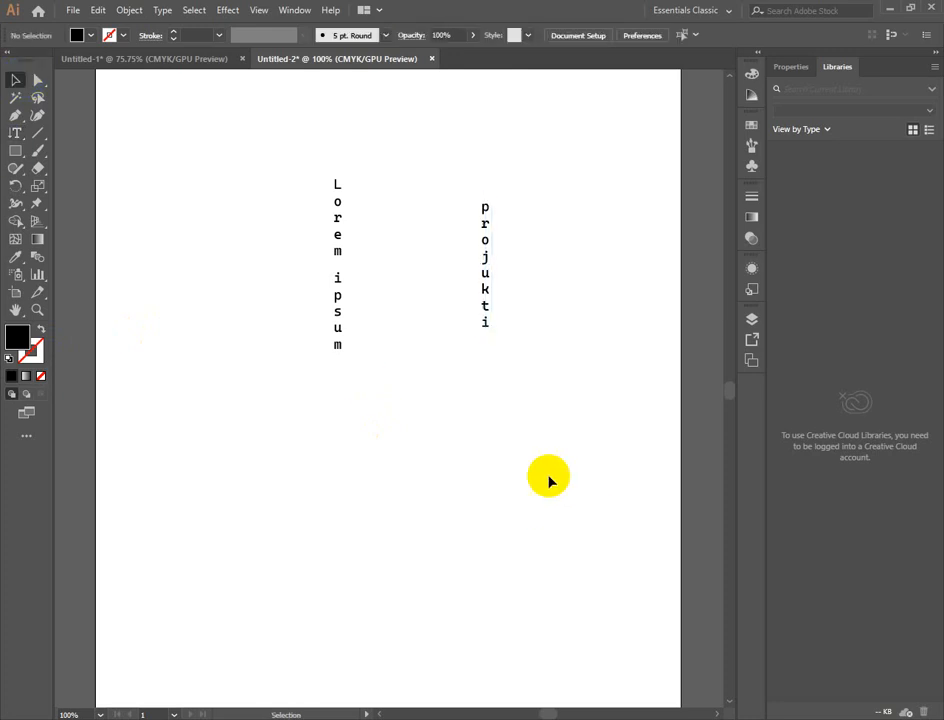
# - Try to place text with the Type on a Path tool on an empty area below the vertical texts
pyautogui.click(18, 133)
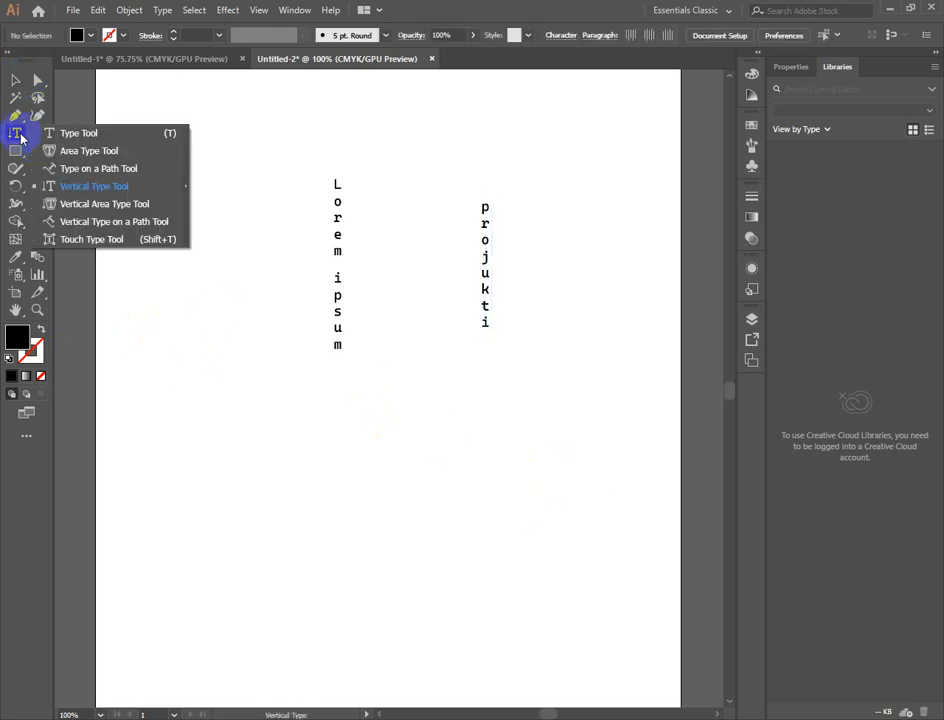
pyautogui.click(63, 169)
pyautogui.click(309, 506)
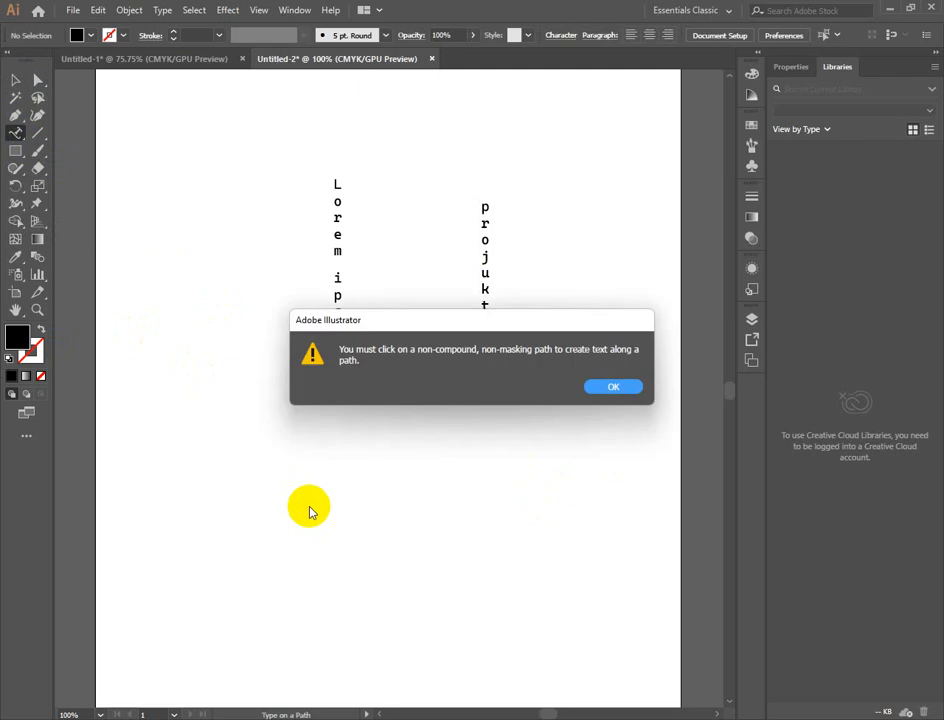
pyautogui.click(624, 388)
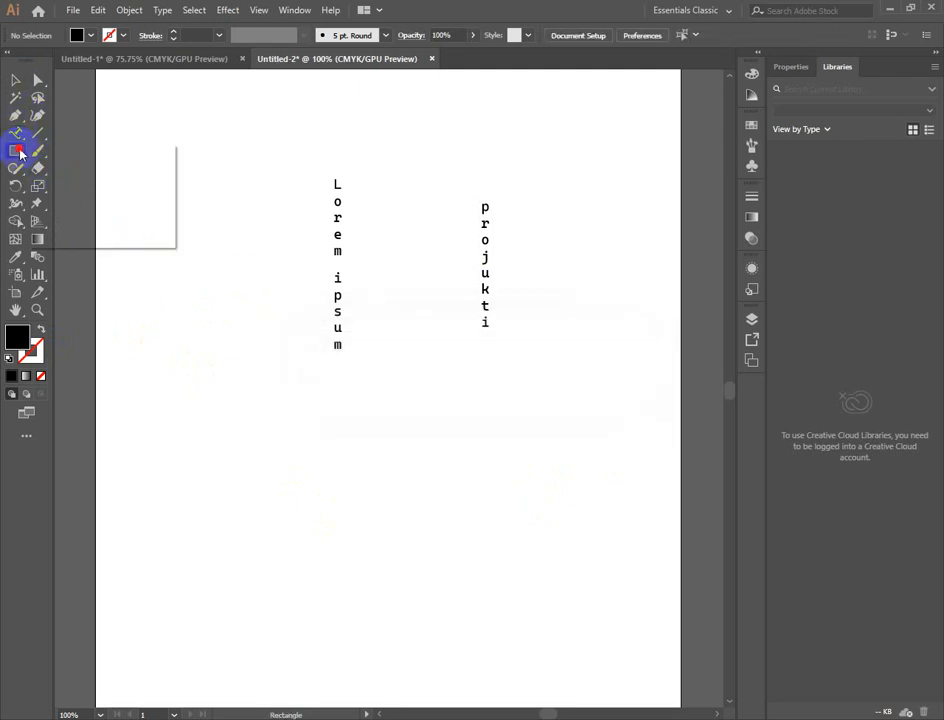
# - Draw a black-filled circle below the vertical texts with the Ellipse tool
pyautogui.moveTo(17, 151); pyautogui.dragTo(67, 183)
pyautogui.moveTo(297, 436)
pyautogui.mouseDown()
pyautogui.moveTo(325, 442)
pyautogui.moveTo(446, 562)
pyautogui.mouseUp()
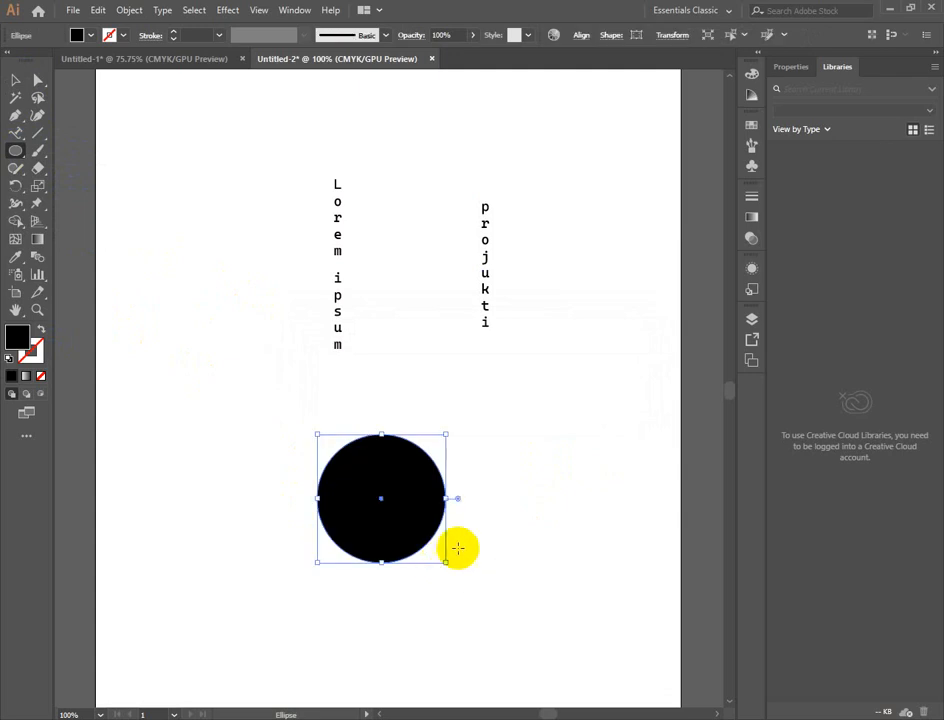
# - Try to place text along the black circle's upper edge with the Type on a Path tool
pyautogui.click(16, 140)
pyautogui.click(342, 437)
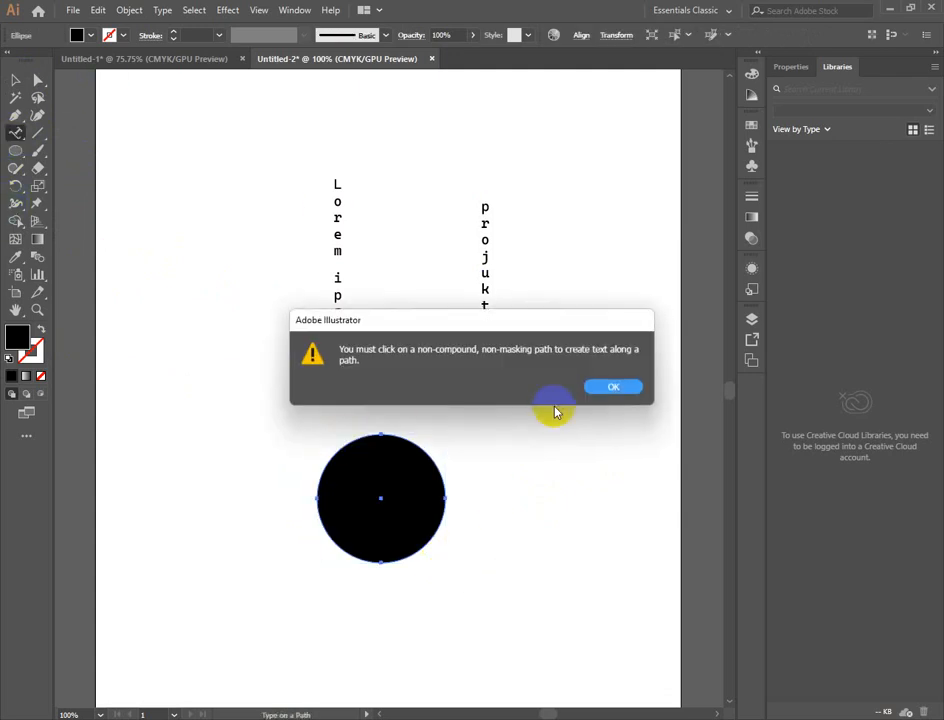
pyautogui.click(613, 390)
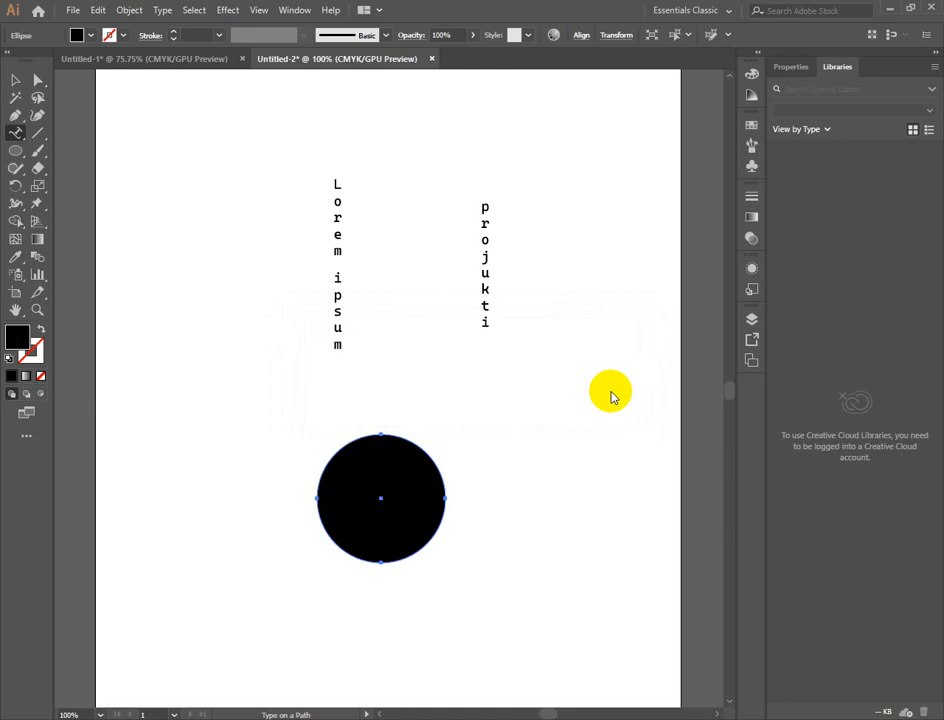
# - Delete the black circle and both vertical text lines to clear the artboard
pyautogui.click(15, 79)
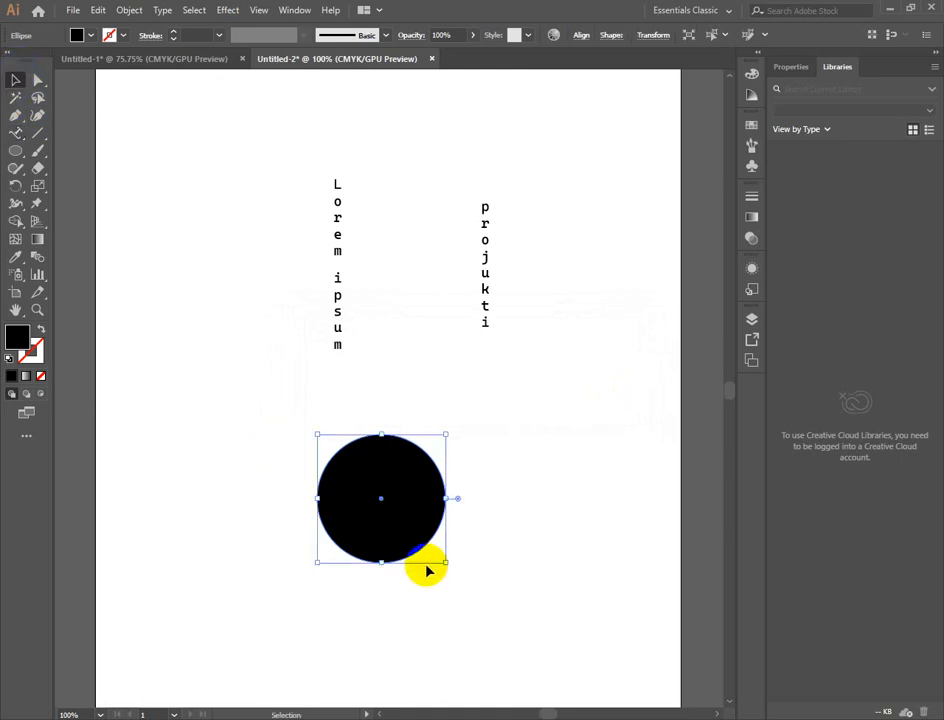
pyautogui.press('Delete')
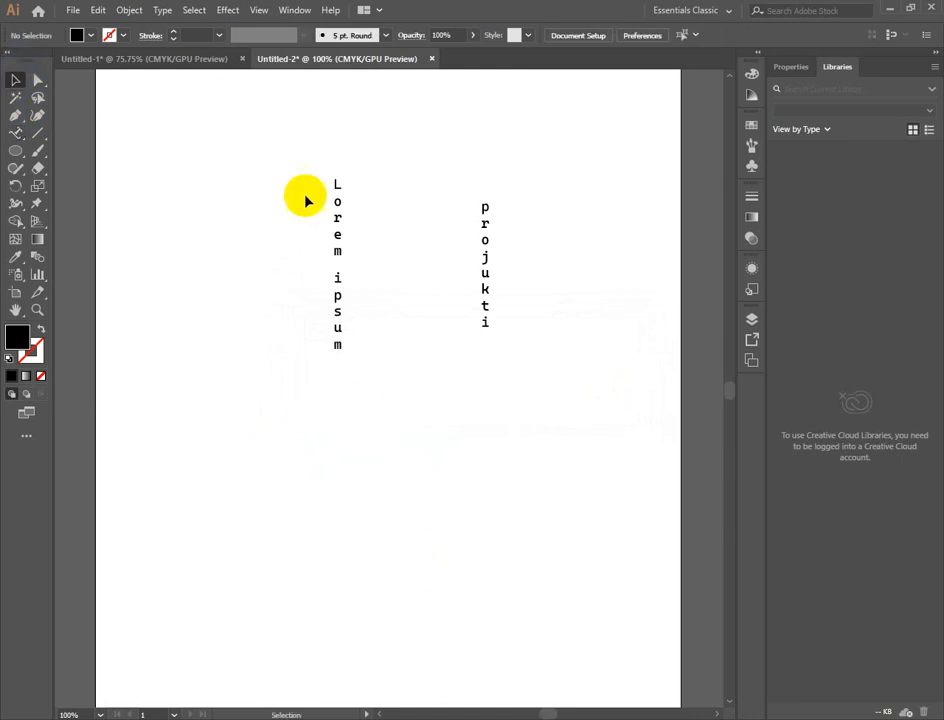
pyautogui.moveTo(305, 200); pyautogui.dragTo(584, 407)
pyautogui.press('Delete')
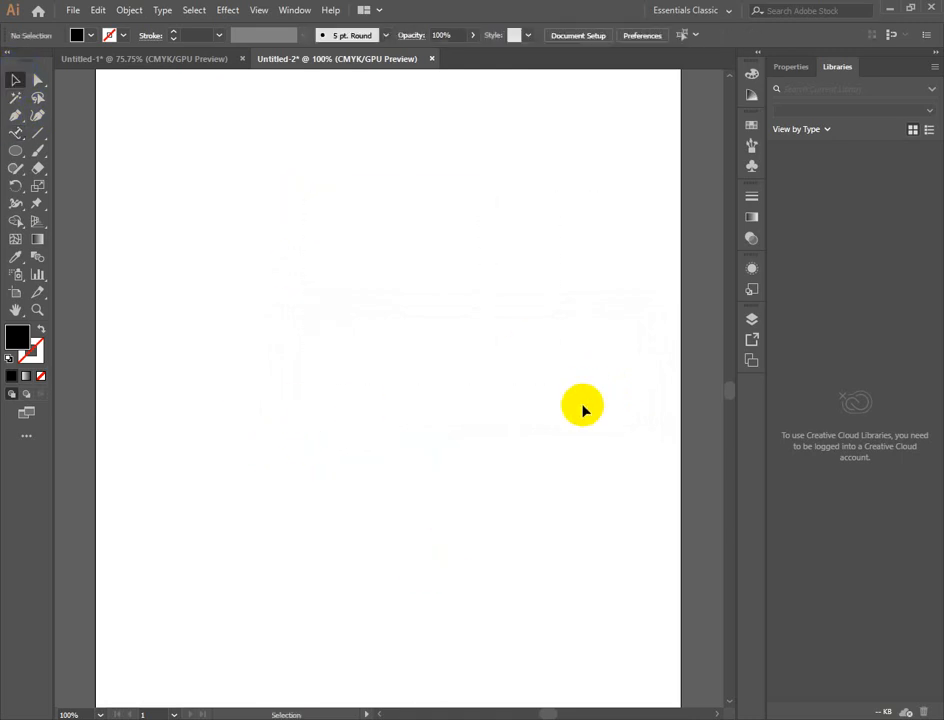
# - Try to place text with the Vertical Area Type tool on the empty artboard
pyautogui.click(14, 131)
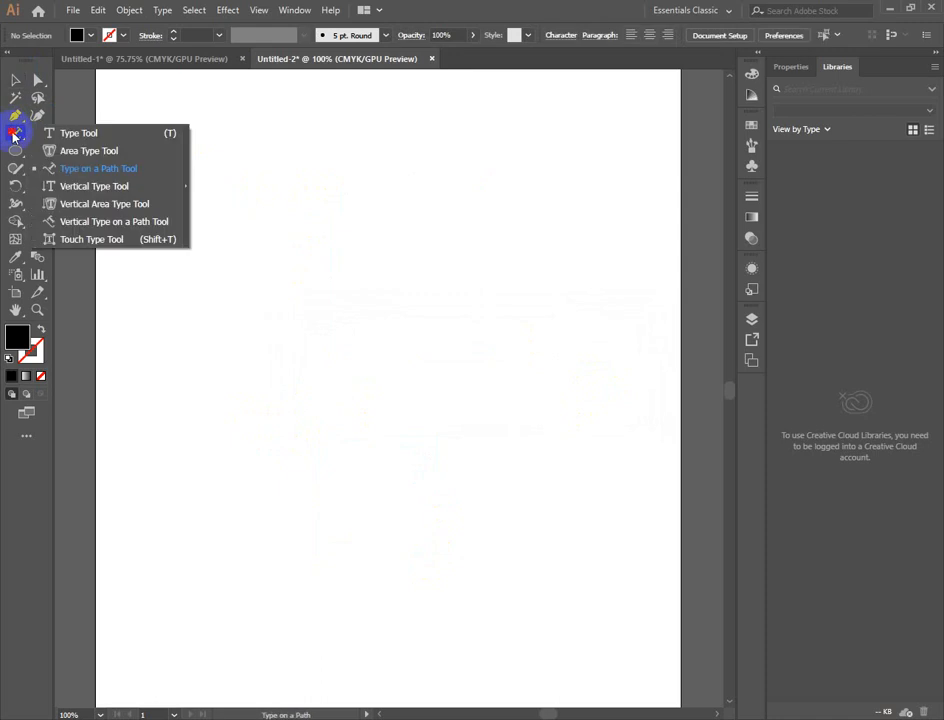
pyautogui.click(111, 204)
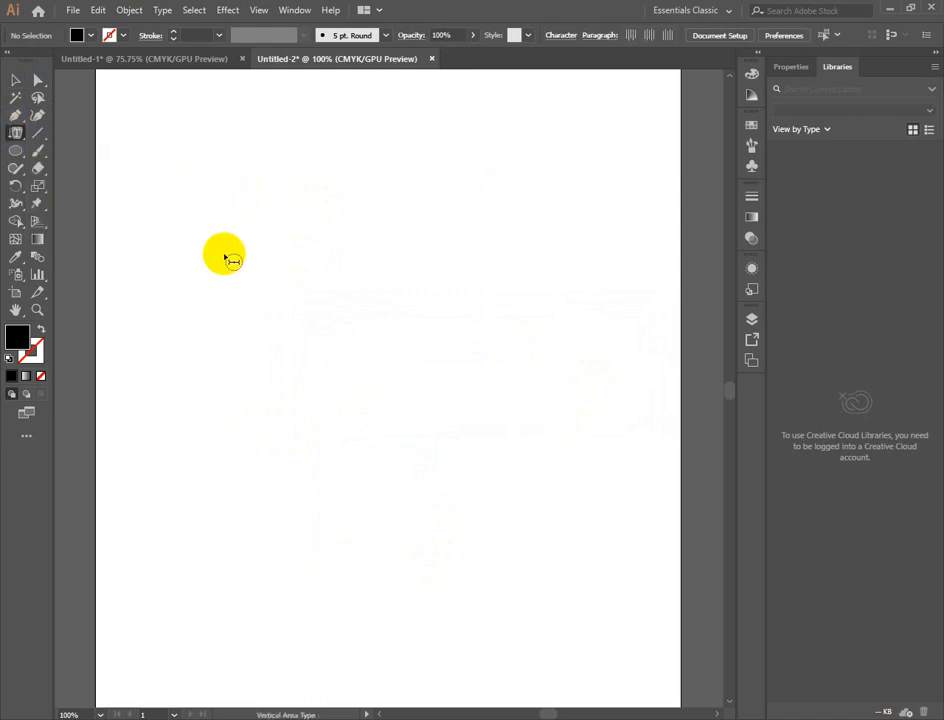
pyautogui.click(287, 253)
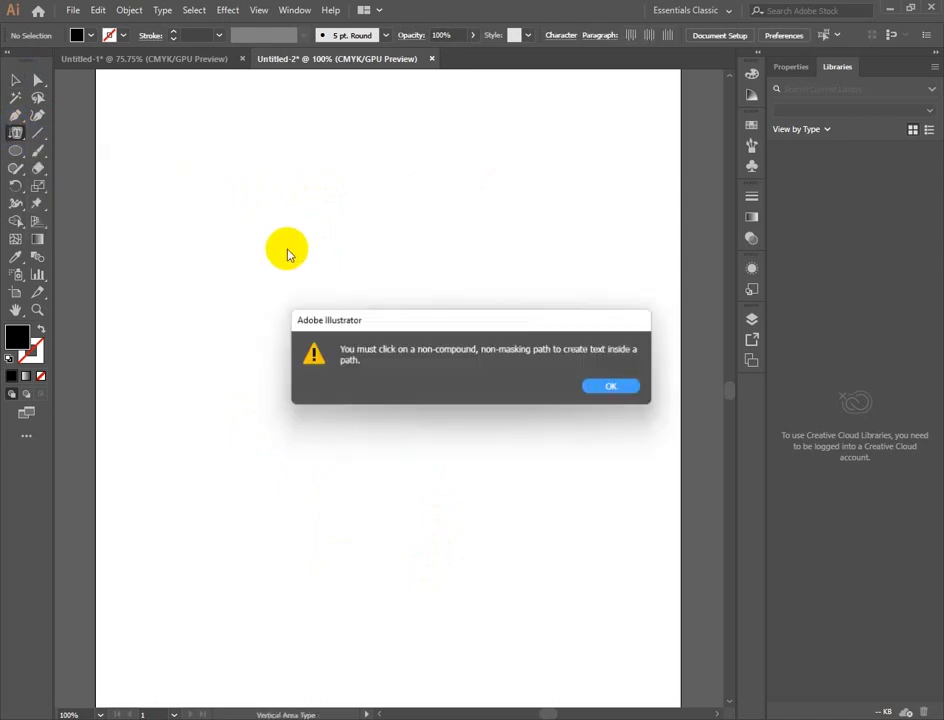
pyautogui.click(606, 388)
# - Activate the Touch Type tool and reset the fill and stroke to their defaults
pyautogui.click(14, 135)
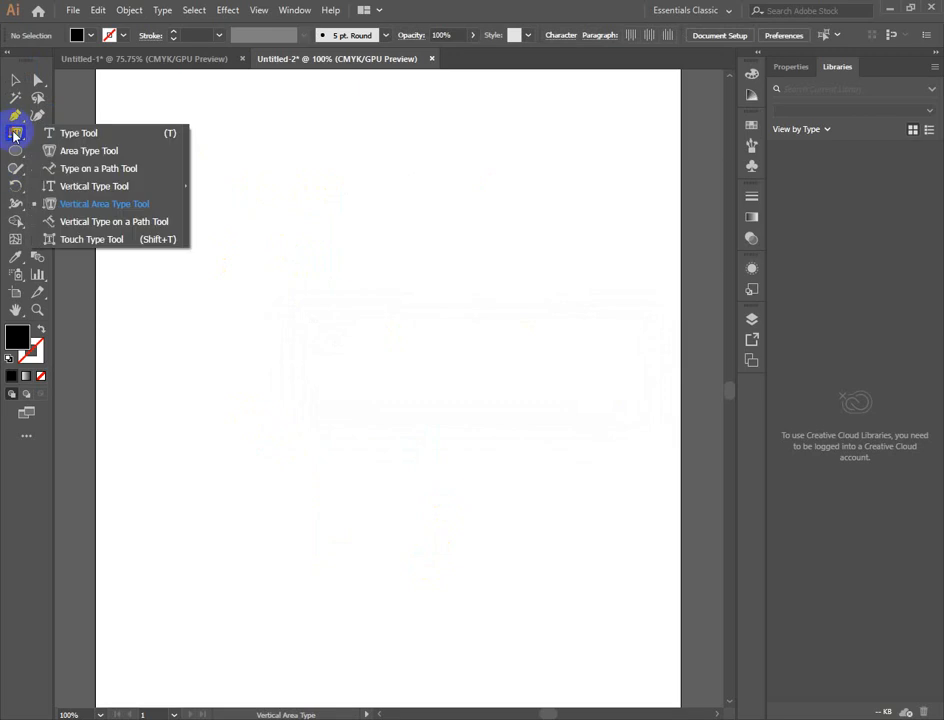
pyautogui.click(90, 242)
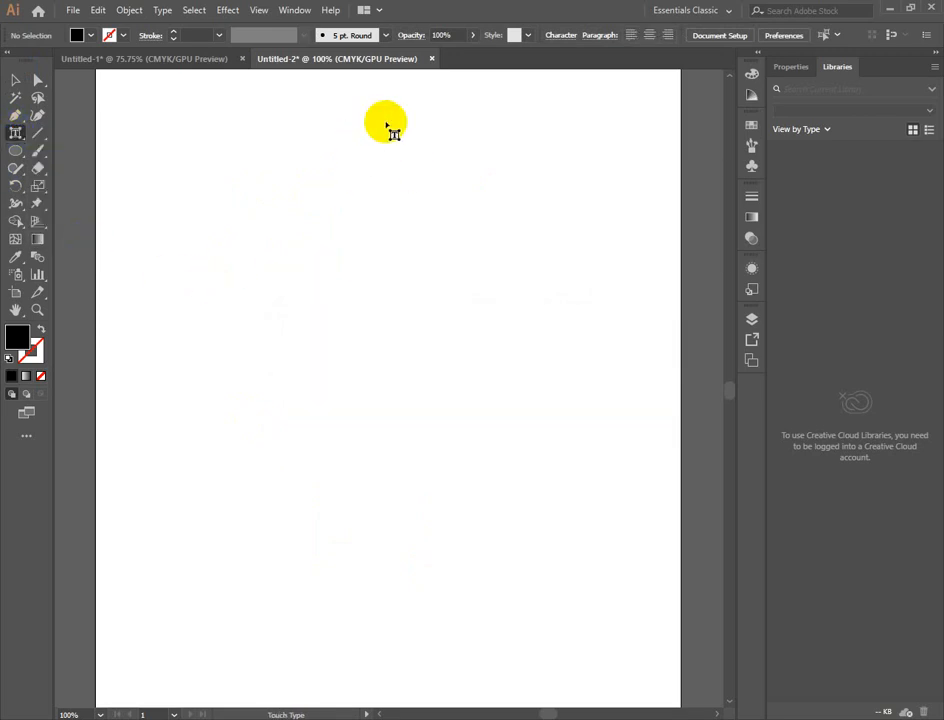
pyautogui.press('d')
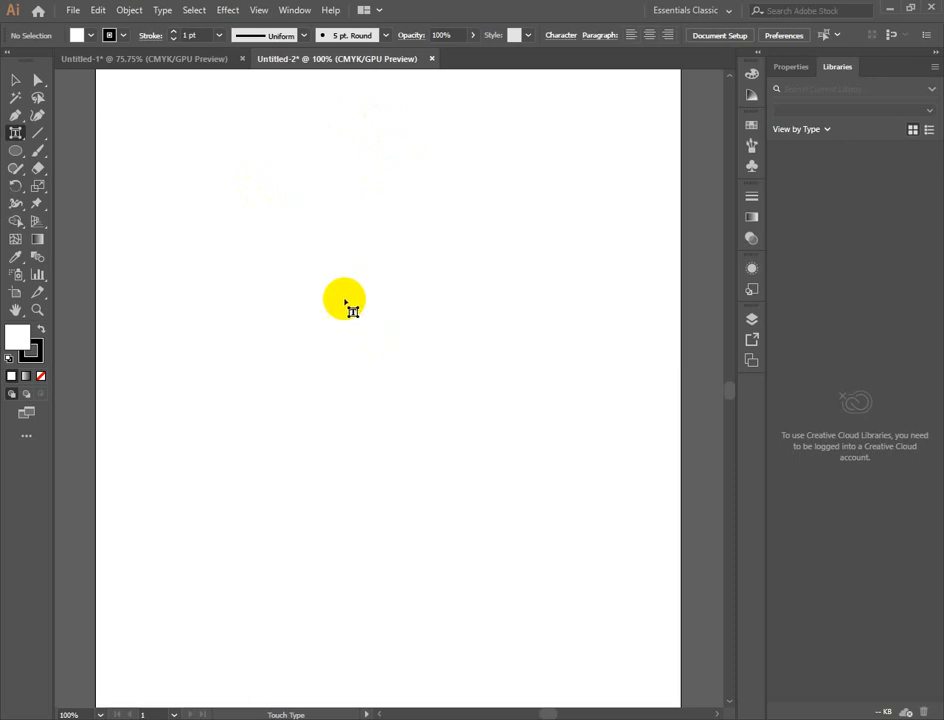
# - Draw a large, roughly square area text box with Lorem ipsum placeholder text in the middle of the artboard using the Type tool
pyautogui.click(14, 82)
pyautogui.moveTo(15, 133); pyautogui.dragTo(64, 136)
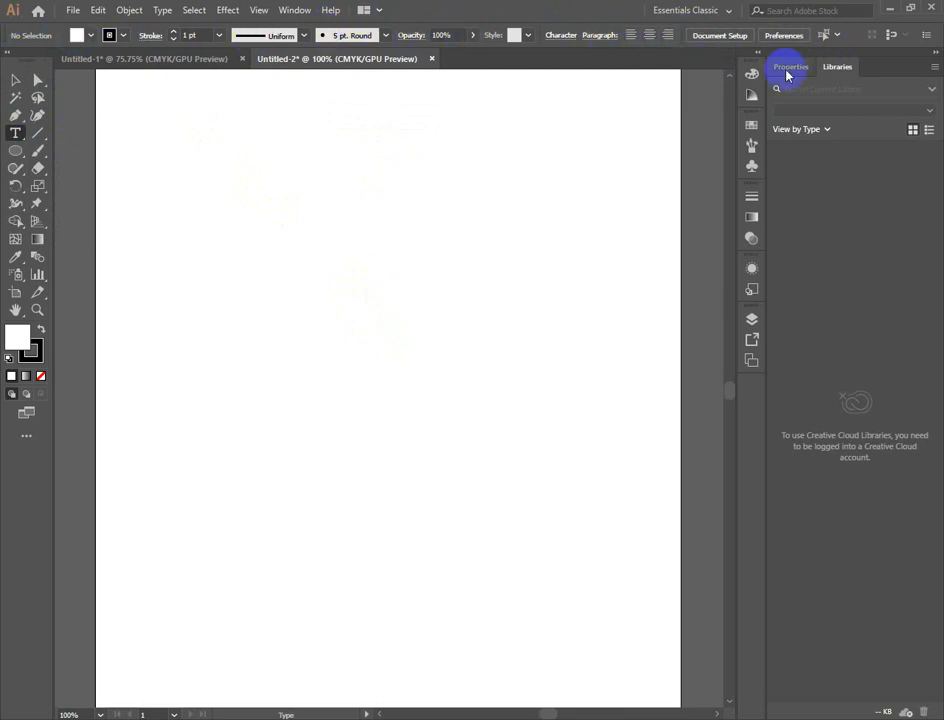
pyautogui.click(839, 37)
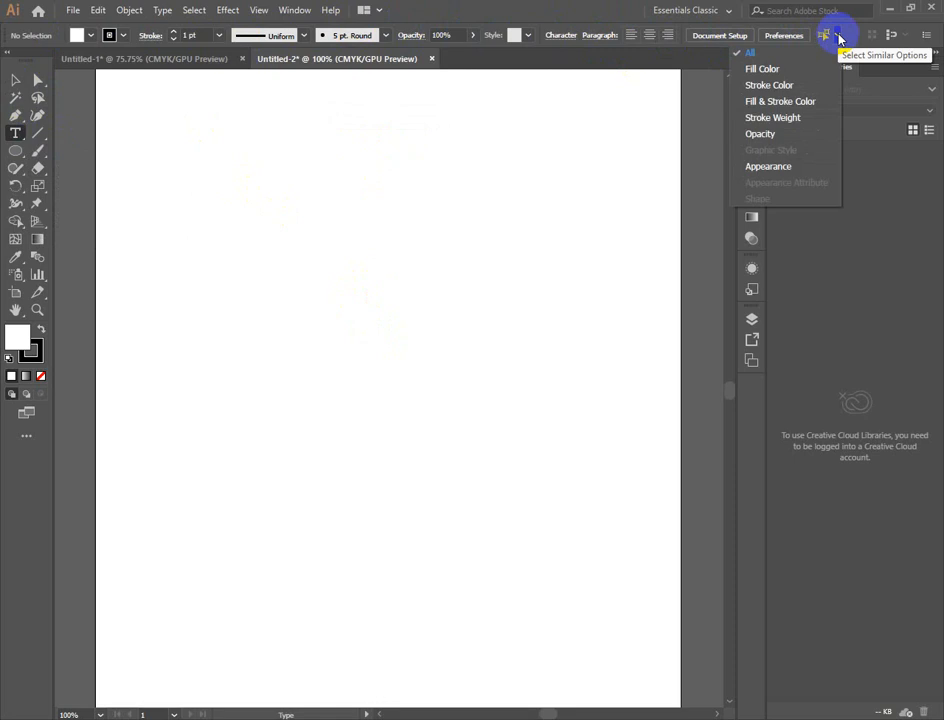
pyautogui.click(481, 196)
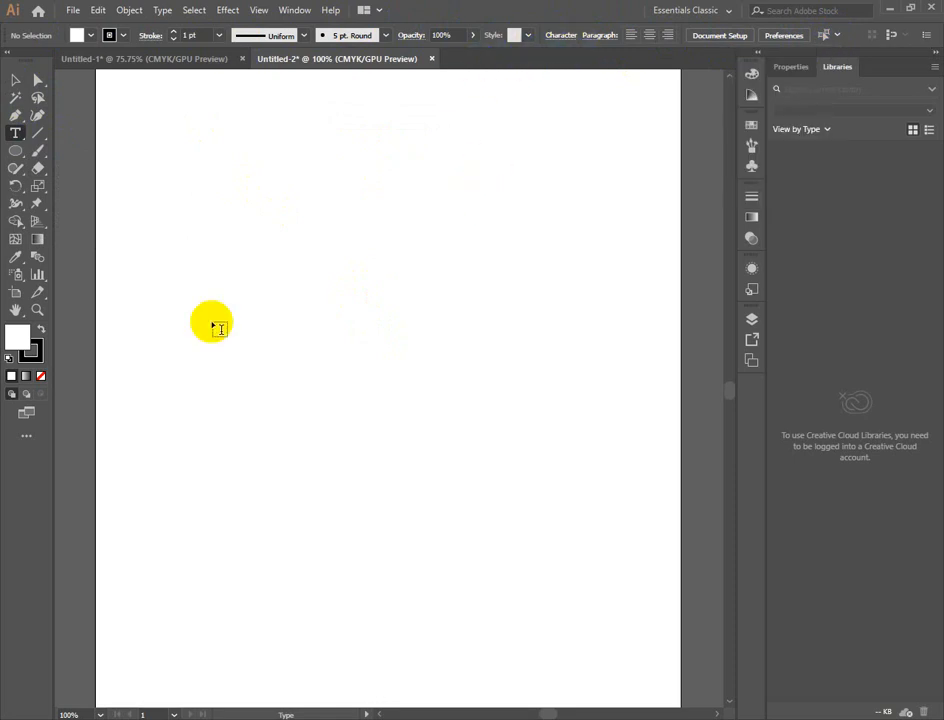
pyautogui.moveTo(247, 219); pyautogui.dragTo(541, 517)
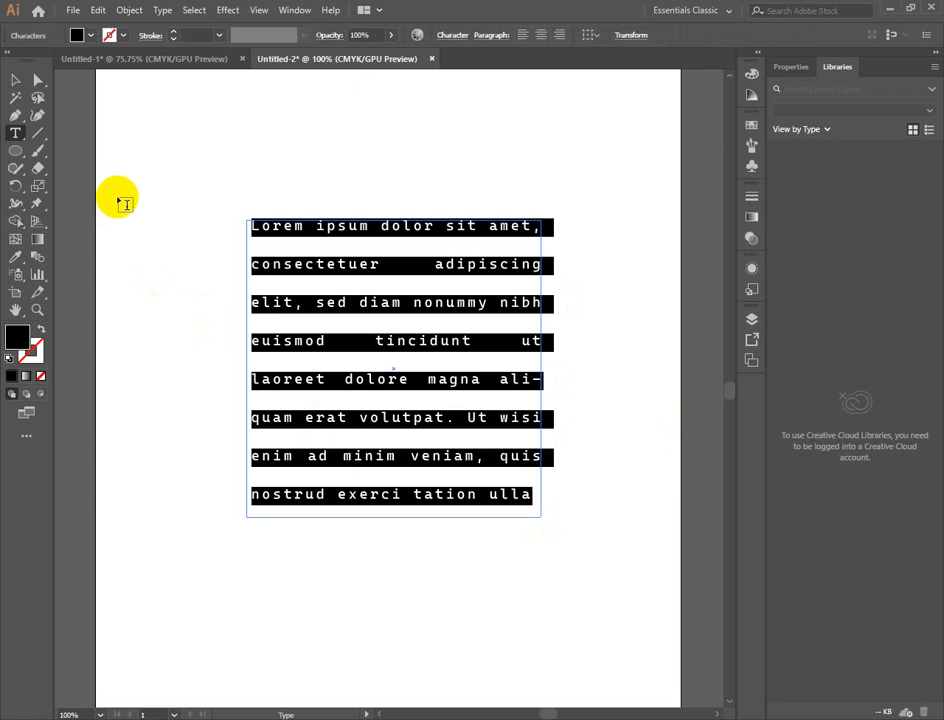
# - Tighten the leading of the selected Lorem ipsum paragraph by three increments
pyautogui.hotkey('alt', 'Up')
pyautogui.hotkey('alt', 'Up')
pyautogui.hotkey('alt', 'Up')
pyautogui.hotkey('alt', 'Up')
pyautogui.hotkey('alt', 'Up')
pyautogui.hotkey('alt', 'Up')
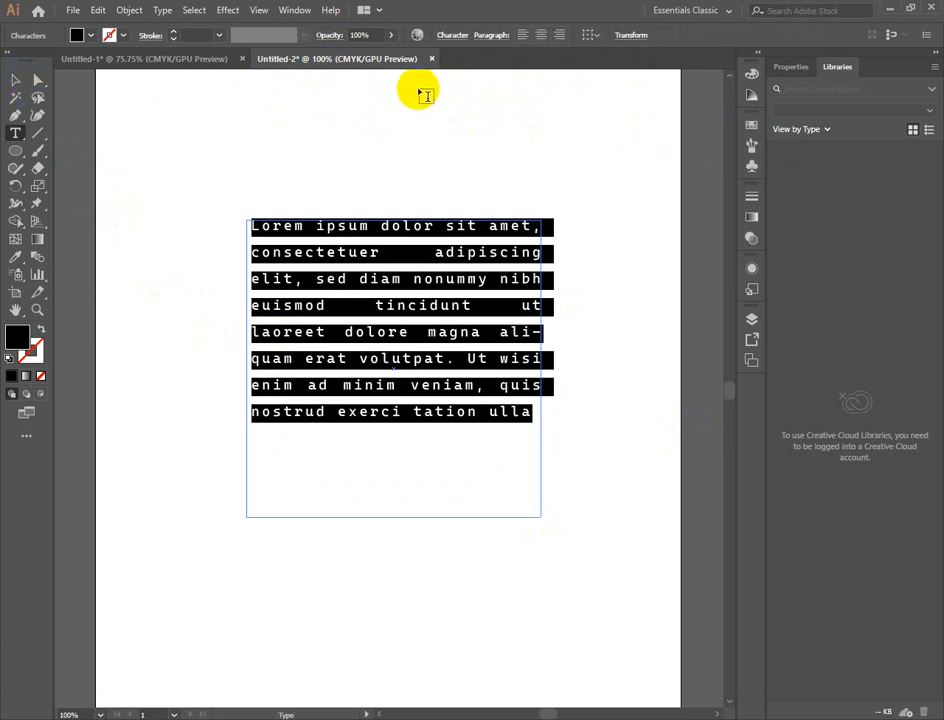
# - Set the left indent of the Lorem ipsum paragraph to 0 pt
pyautogui.click(485, 36)
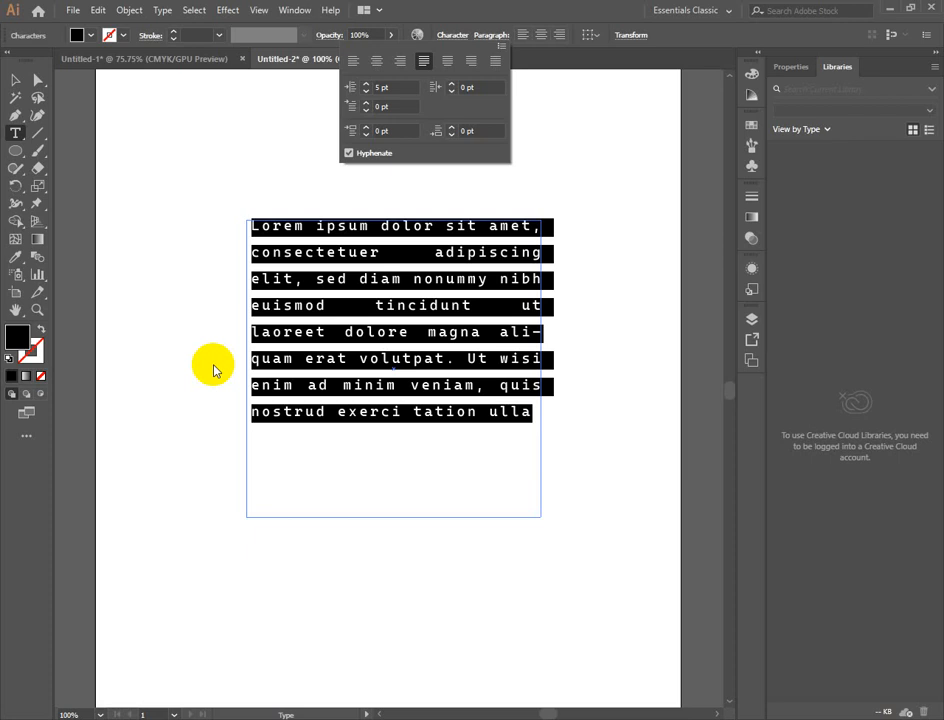
pyautogui.moveTo(260, 280); pyautogui.dragTo(243, 284)
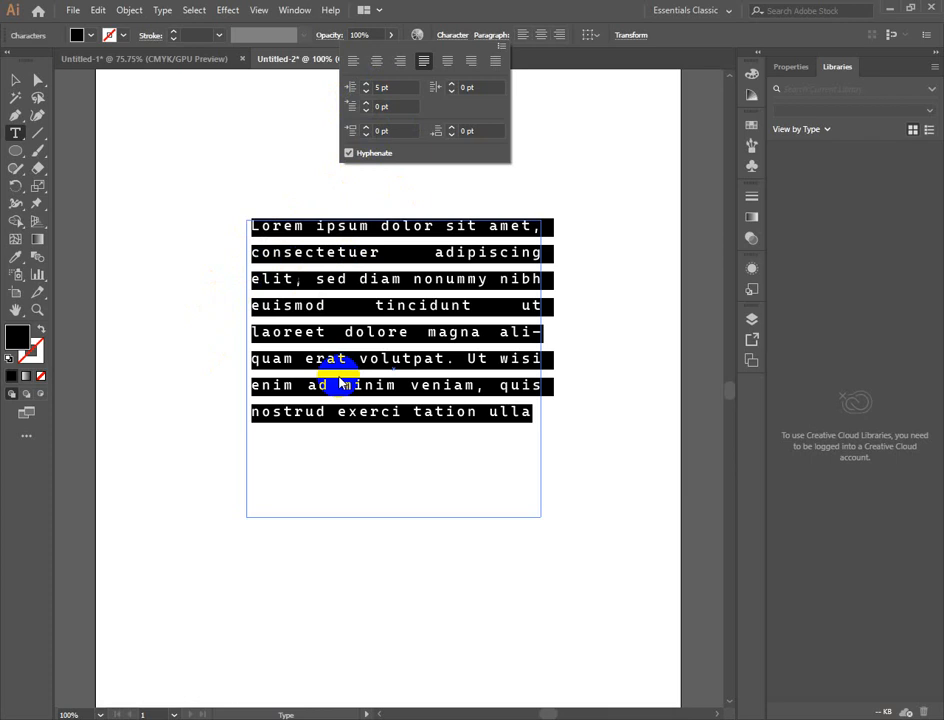
pyautogui.click(366, 91)
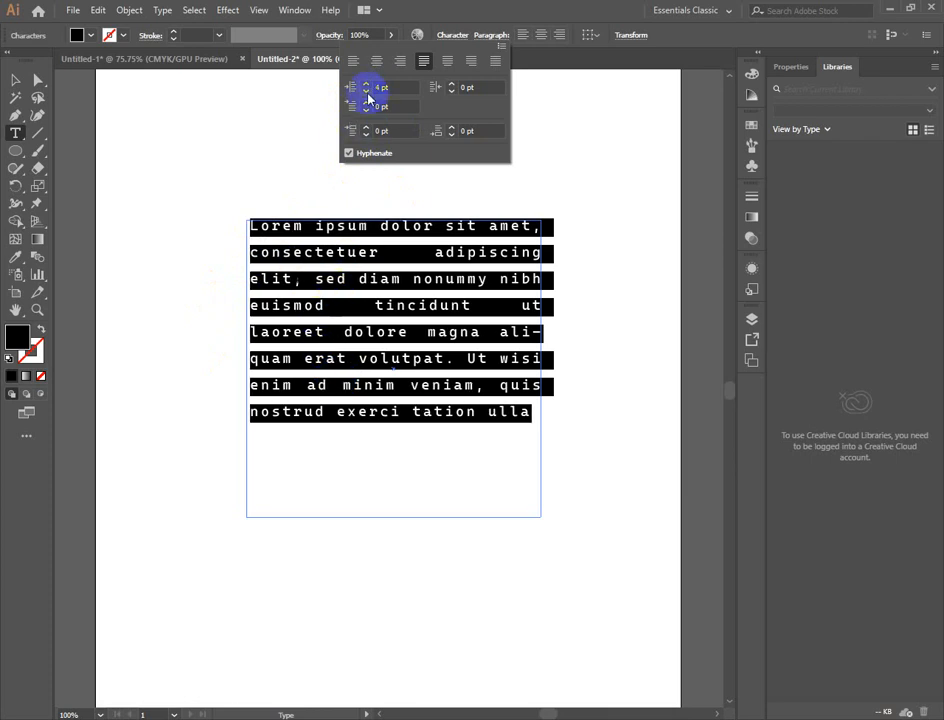
pyautogui.click(366, 91)
pyautogui.click(366, 91)
pyautogui.click(366, 91)
pyautogui.click(364, 91)
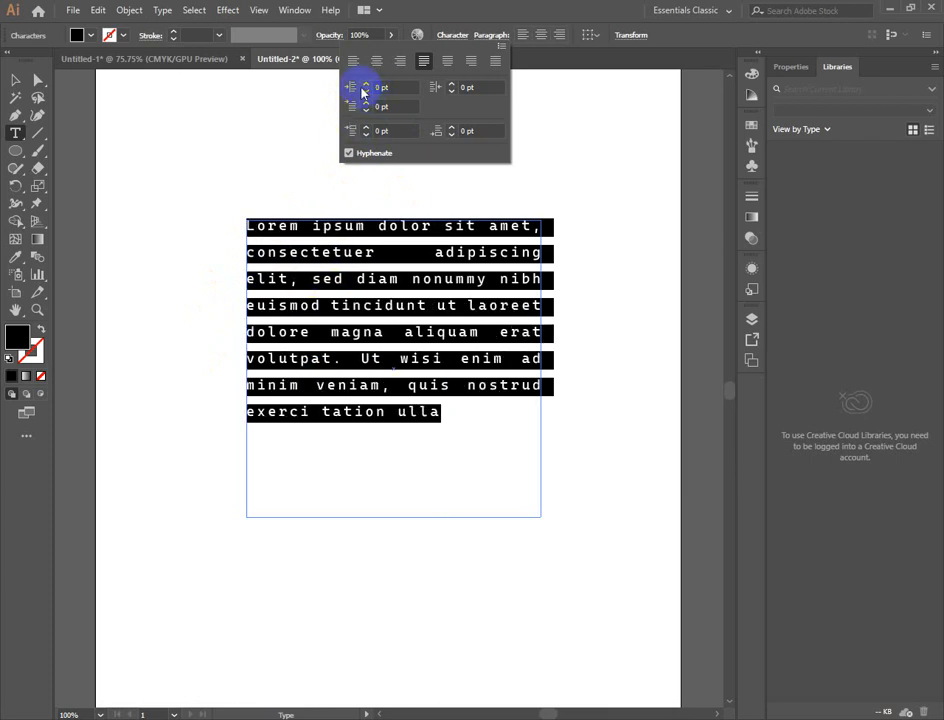
pyautogui.click(367, 86)
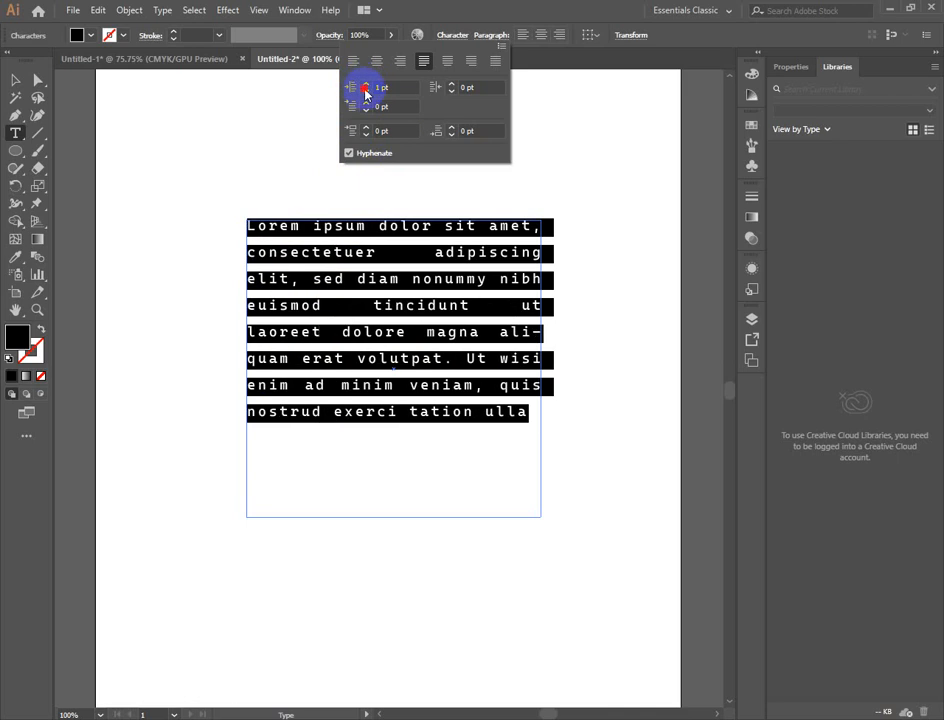
pyautogui.click(366, 92)
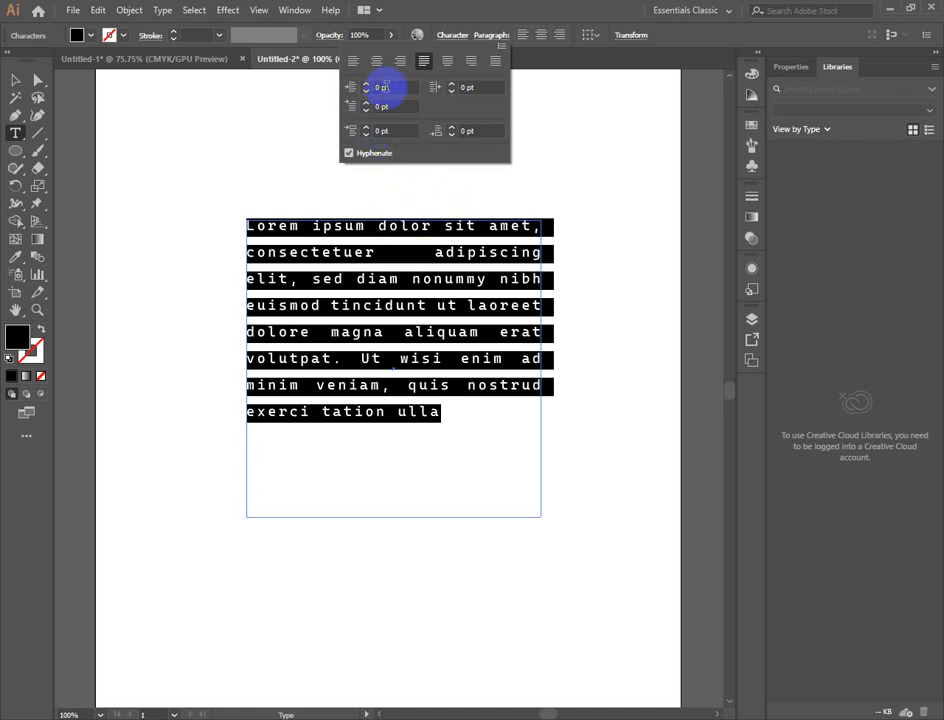
# - Try a 1 pt right indent and a 1 pt first-line left indent, resetting each to 0 pt
pyautogui.click(451, 86)
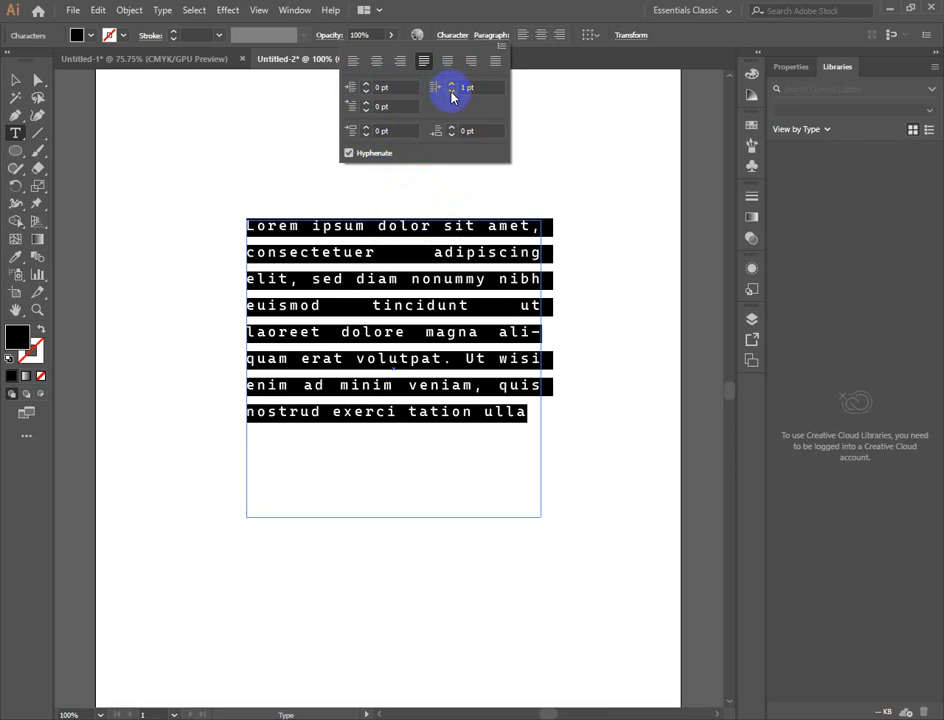
pyautogui.click(451, 92)
pyautogui.click(367, 103)
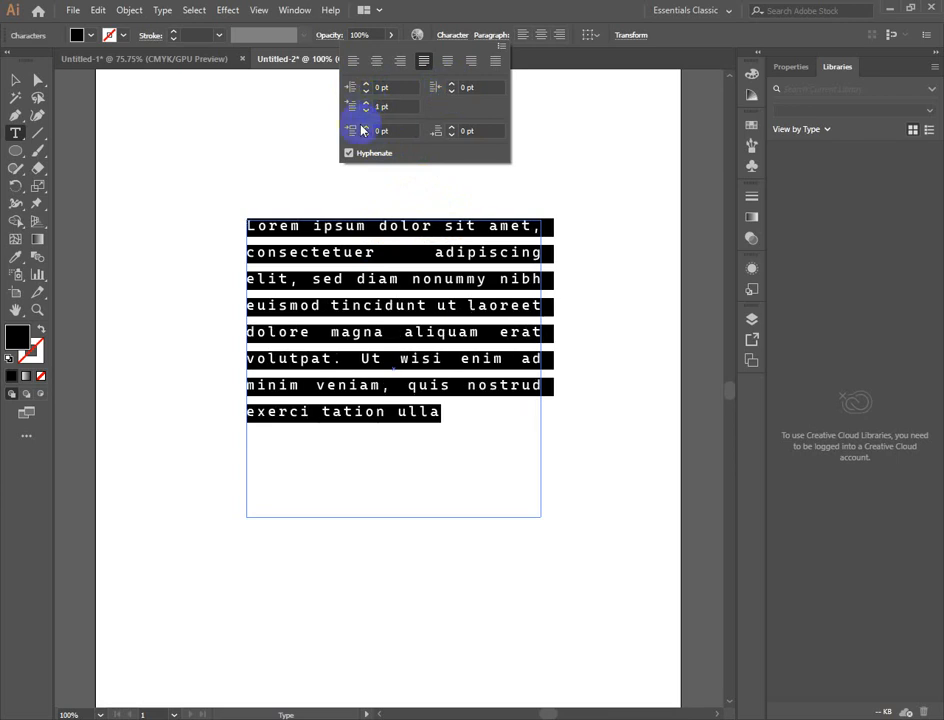
pyautogui.click(366, 109)
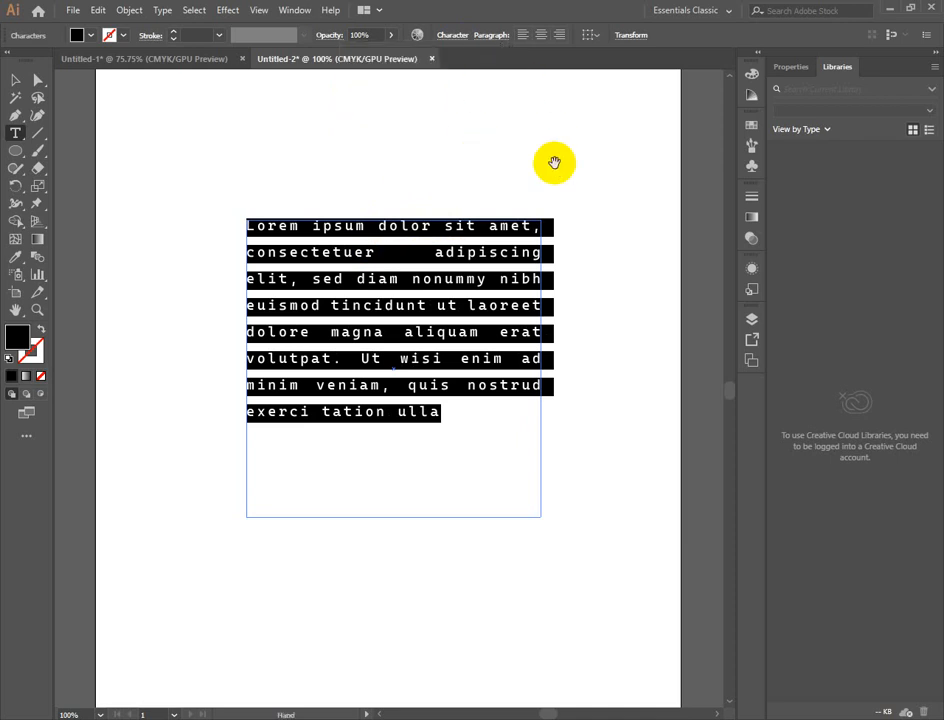
# - Tighten the paragraph's leading further until the lines of the selected text nearly touch
pyautogui.hotkey('alt', 'Down')
pyautogui.hotkey('alt', 'Up')
pyautogui.hotkey('alt', 'Down')
pyautogui.hotkey('alt', 'Up')
pyautogui.hotkey('alt', 'Up')
pyautogui.hotkey('alt', 'Up')
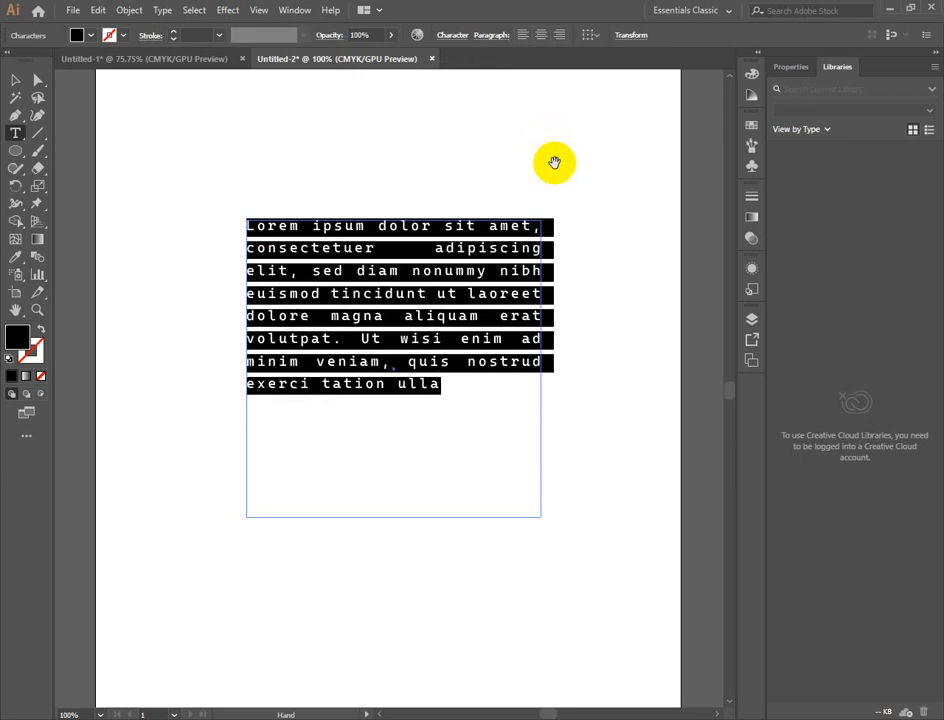
pyautogui.hotkey('alt', 'Up')
pyautogui.hotkey('alt', 'Up')
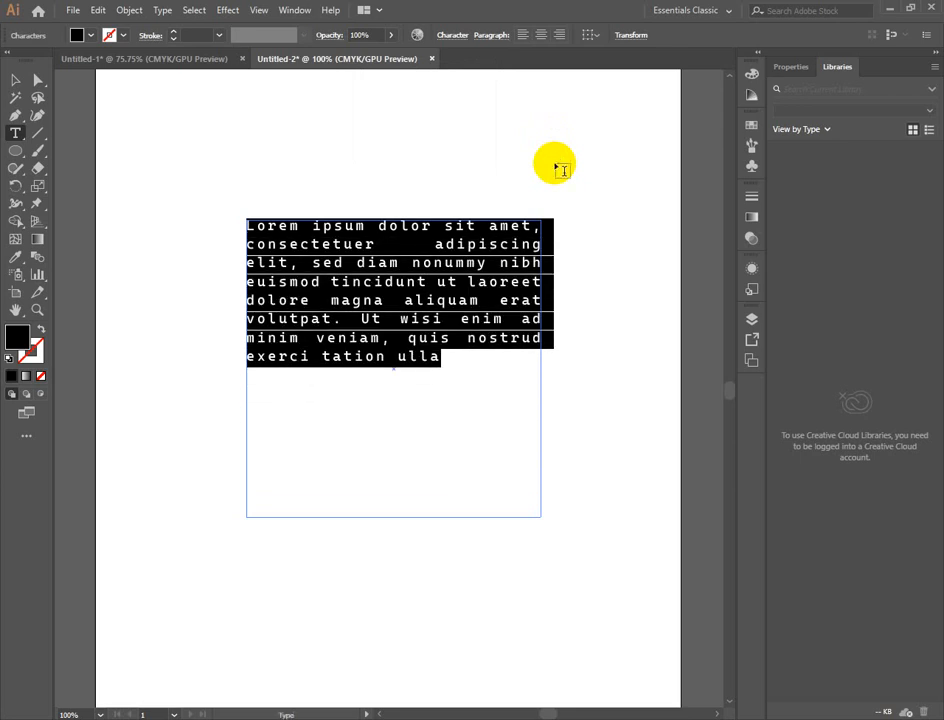
# - Try a 7 pt space after the paragraph and reset it to 0 pt
pyautogui.click(477, 38)
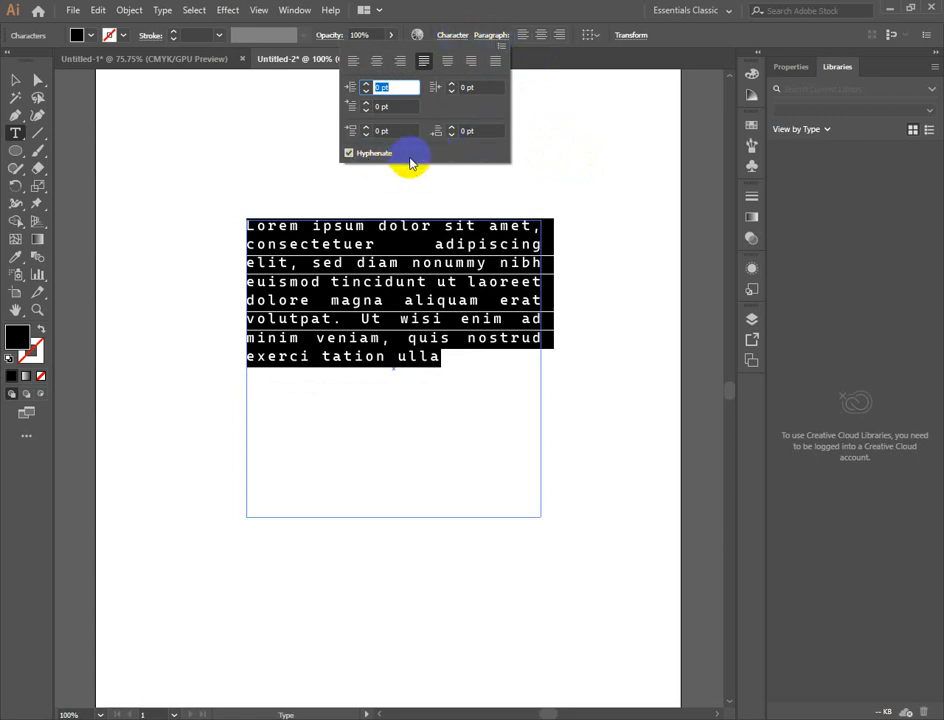
pyautogui.click(453, 131)
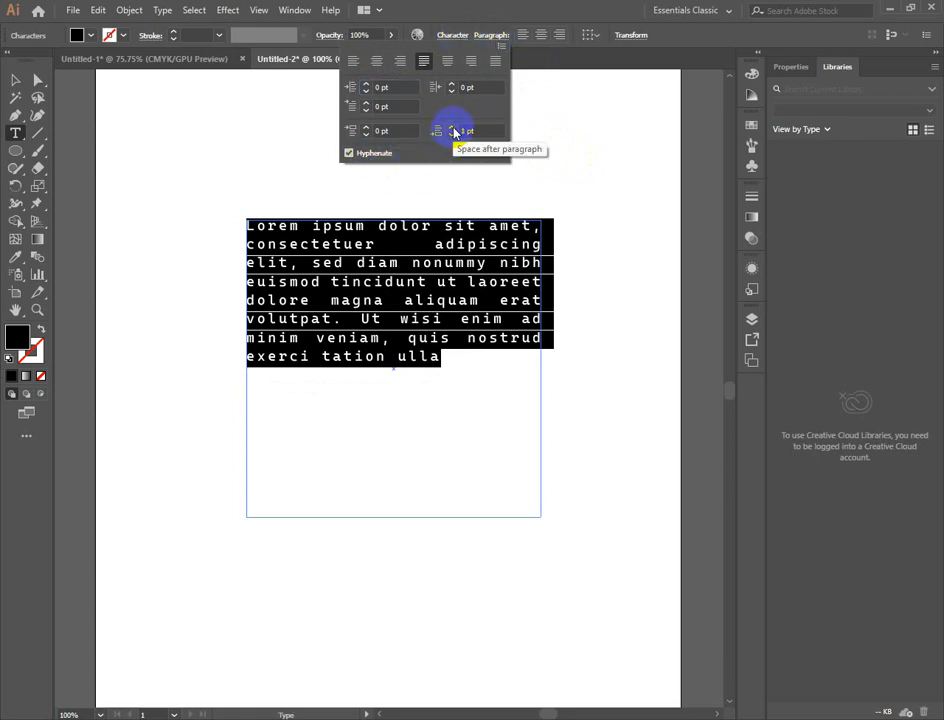
pyautogui.click(453, 129)
pyautogui.click(453, 129)
pyautogui.click(453, 129)
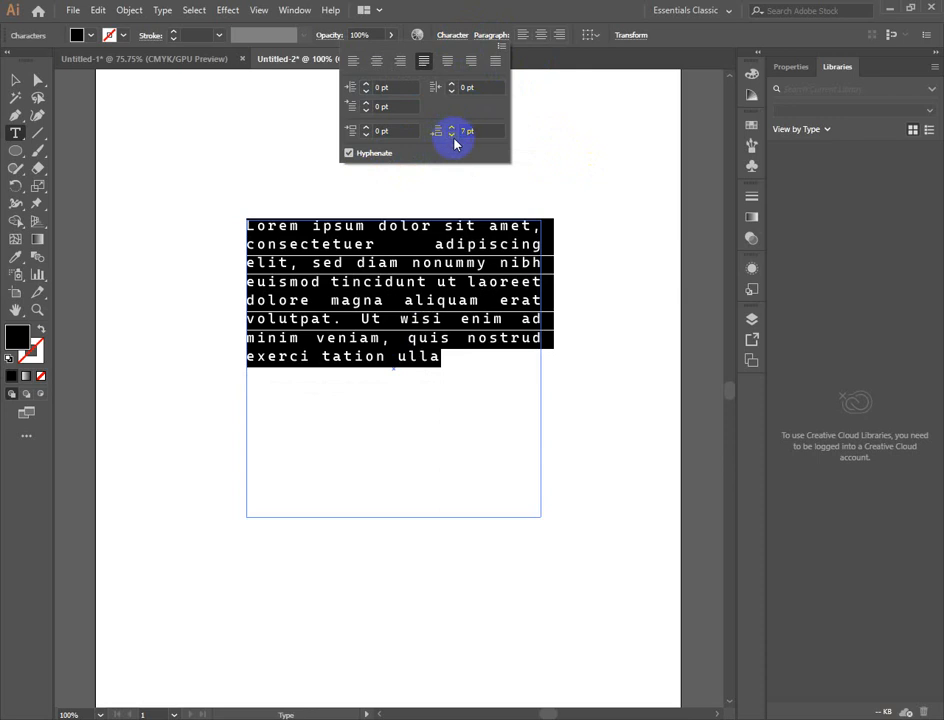
pyautogui.click(453, 131)
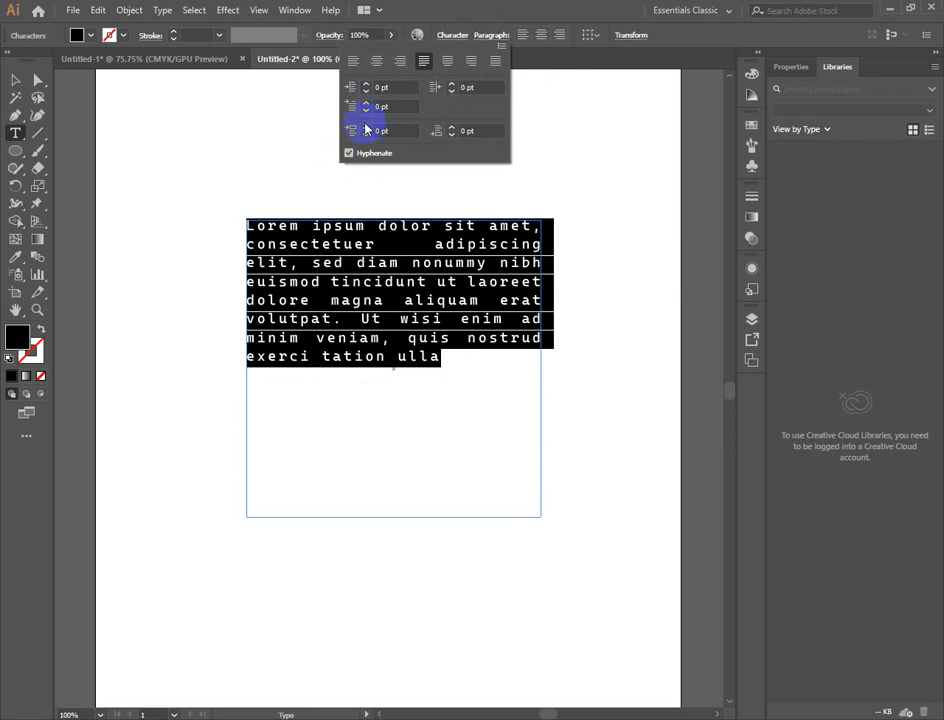
# - Set the space before the Lorem ipsum paragraph to 15 pt
pyautogui.click(392, 89)
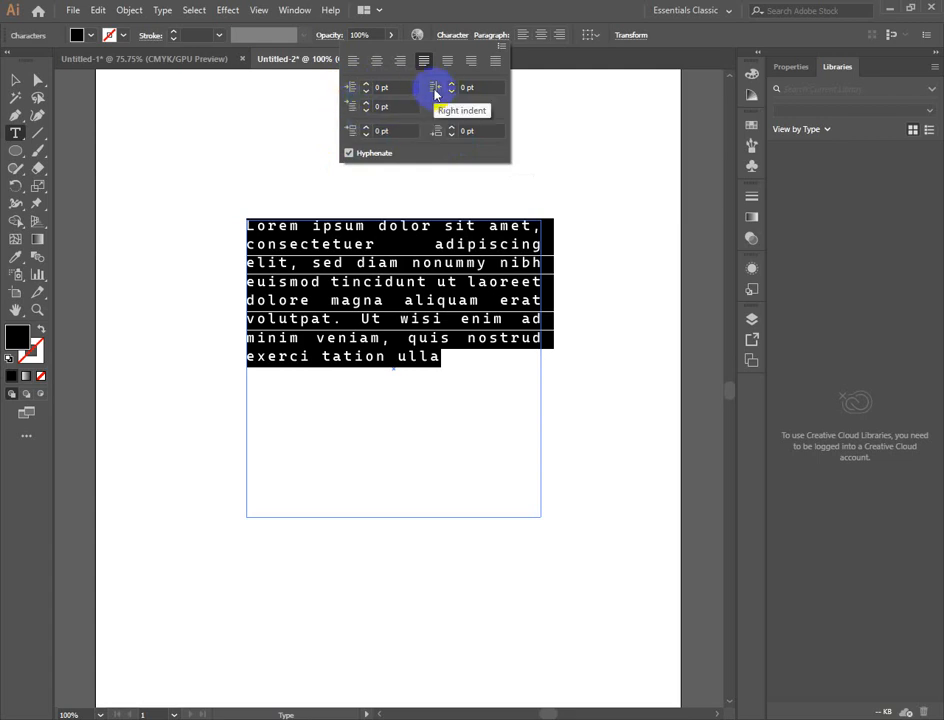
pyautogui.click(353, 135)
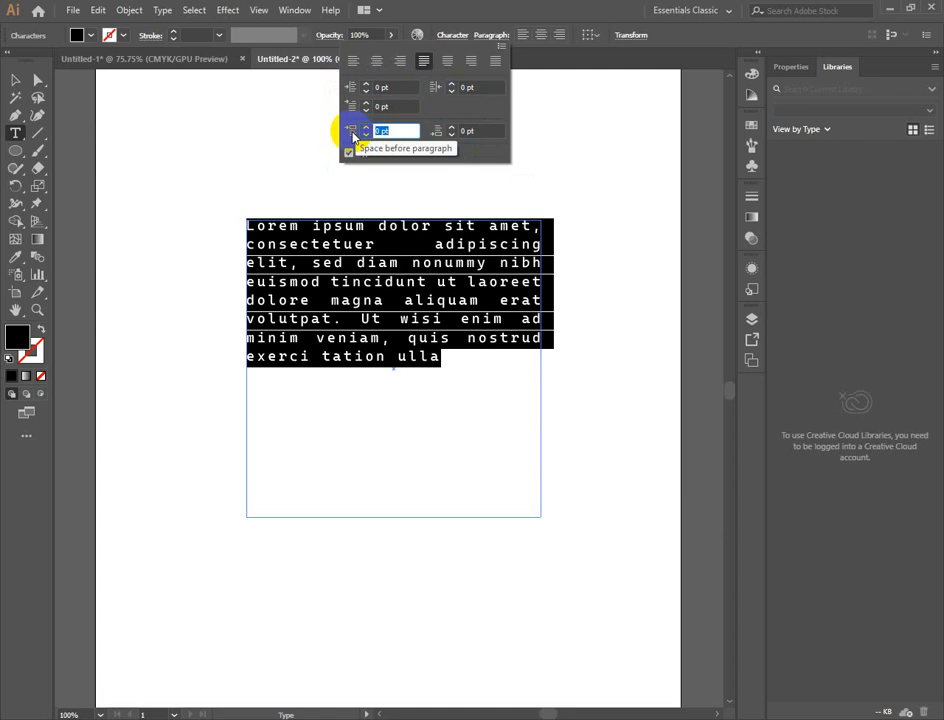
pyautogui.click(367, 127)
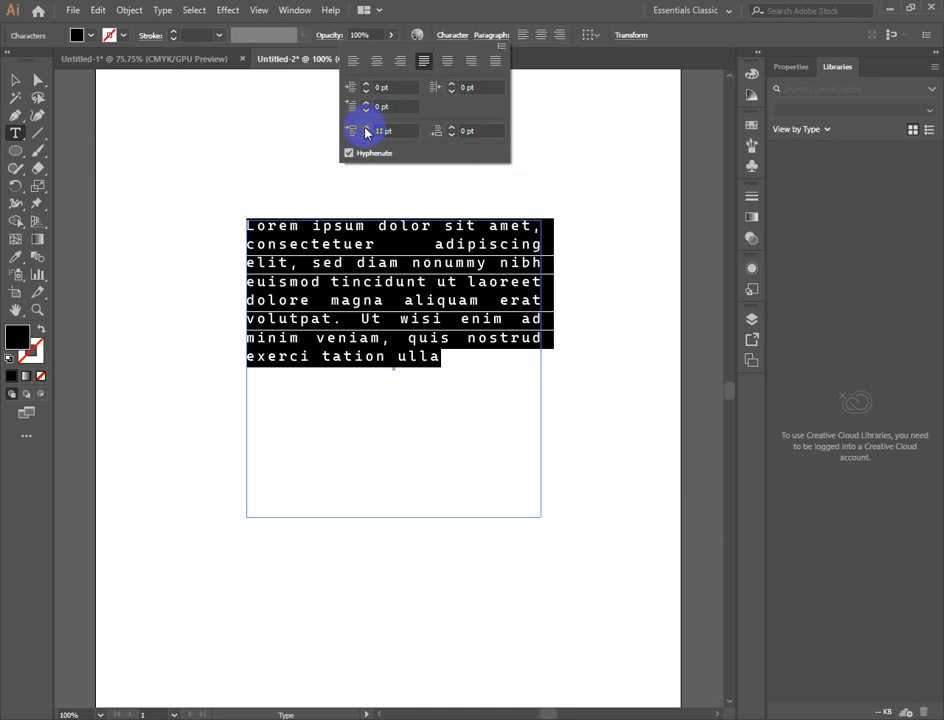
pyautogui.click(366, 128)
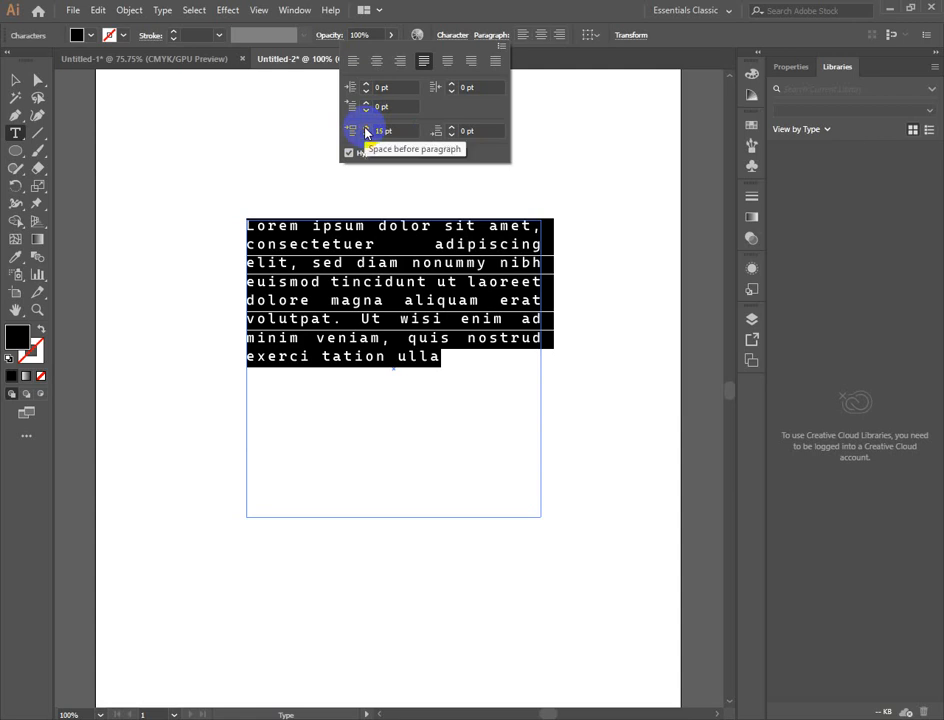
# - Raise the space before the Lorem ipsum paragraph to 21 pt and switch hyphenation off and back on
pyautogui.click(366, 129)
pyautogui.click(365, 153)
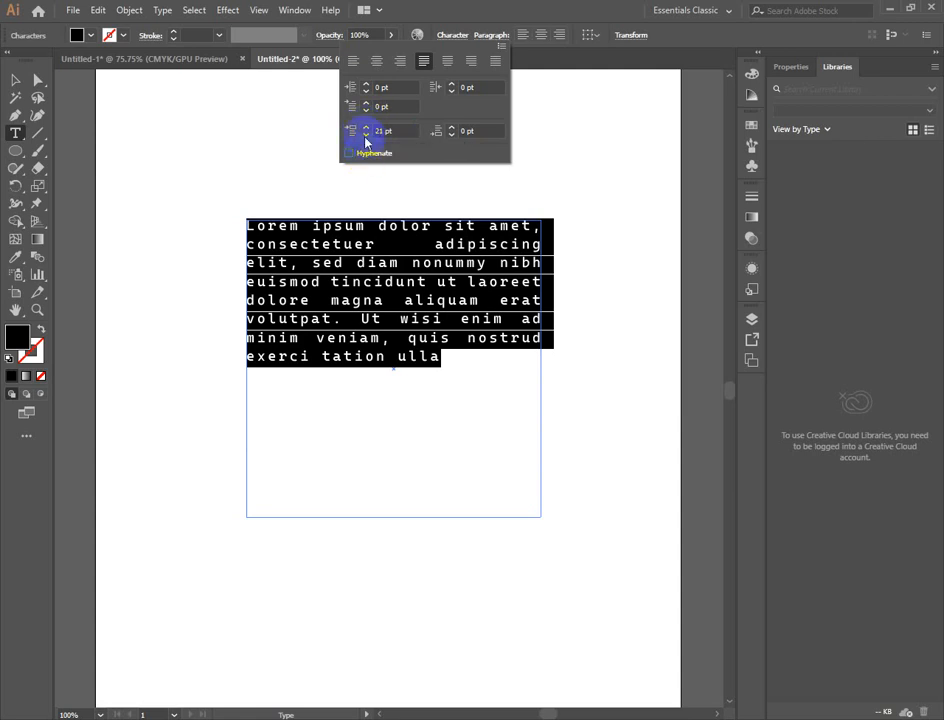
pyautogui.click(358, 152)
pyautogui.click(366, 134)
pyautogui.click(366, 128)
pyautogui.click(650, 238)
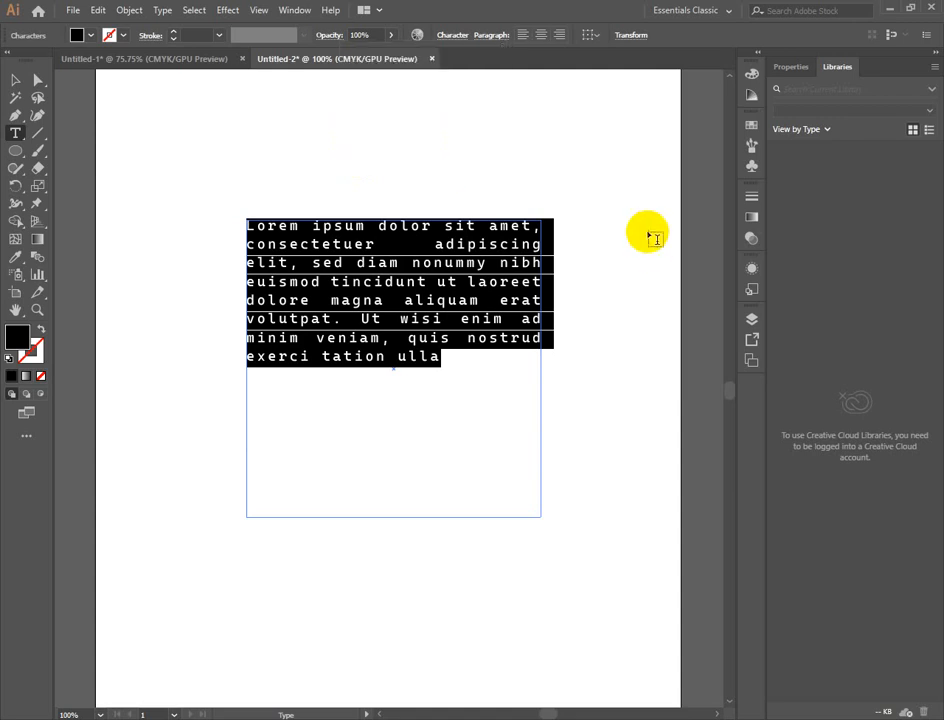
# - Set the text frame's transform reference point to top centre, toggle the width-height proportion link, and leave text editing with nothing selected
pyautogui.click(631, 36)
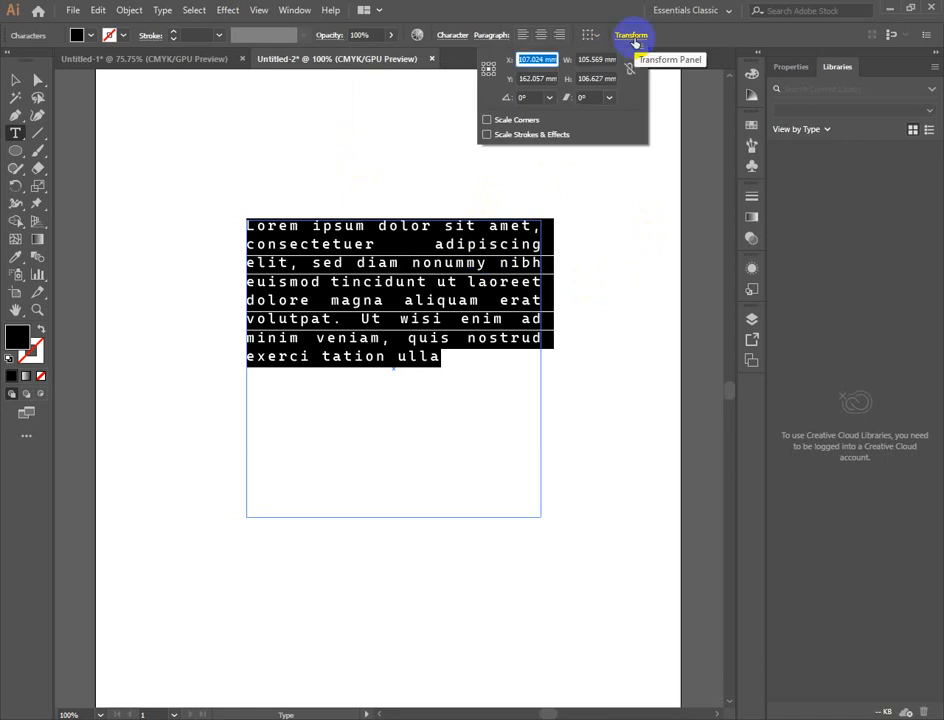
pyautogui.click(484, 74)
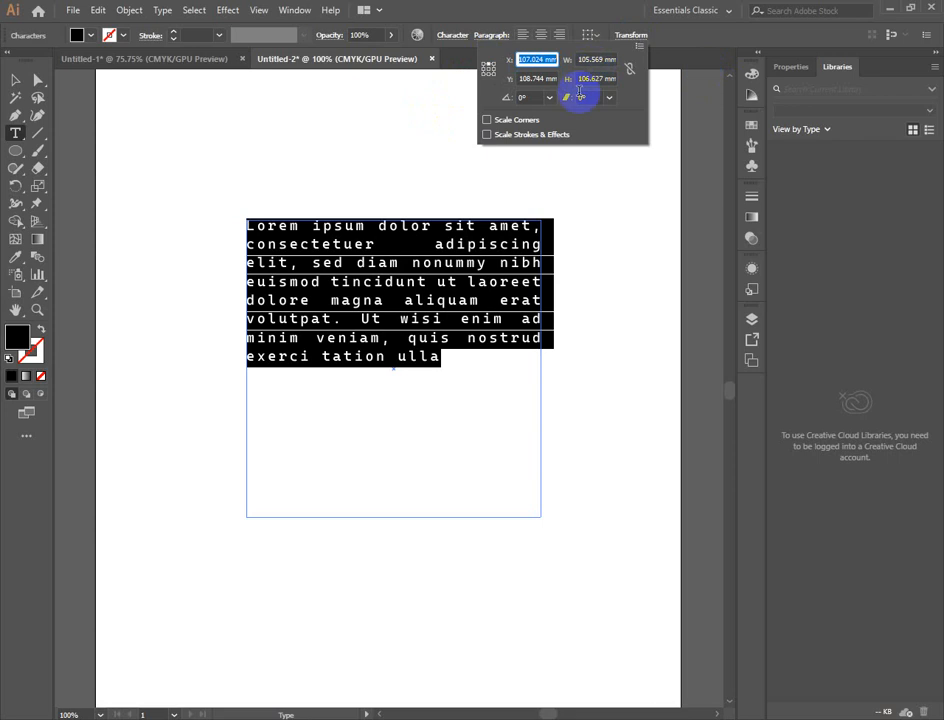
pyautogui.click(629, 69)
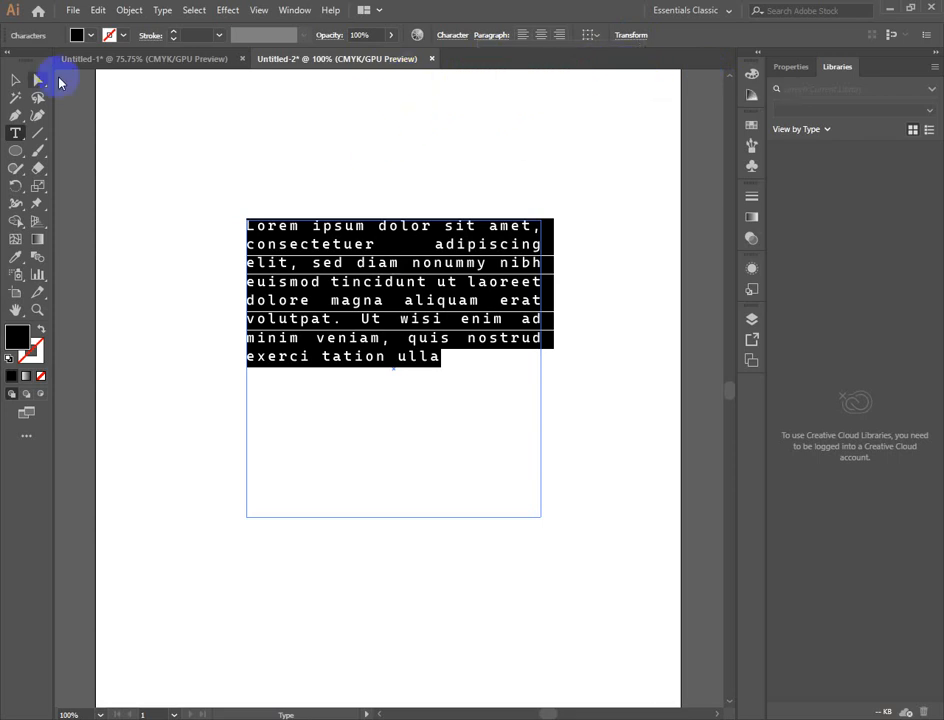
pyautogui.click(16, 80)
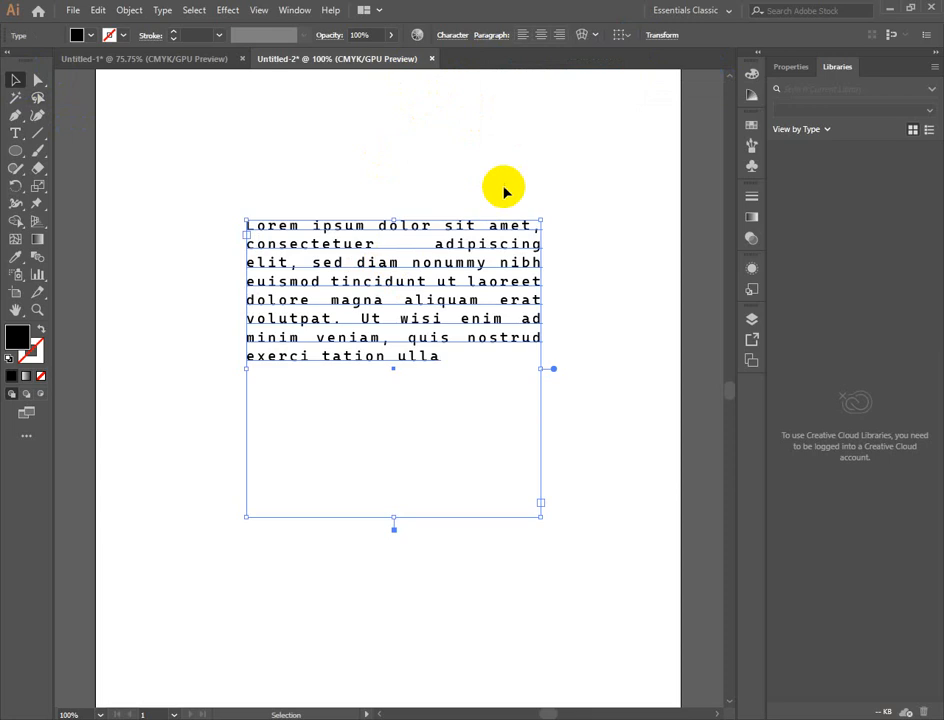
pyautogui.click(435, 387)
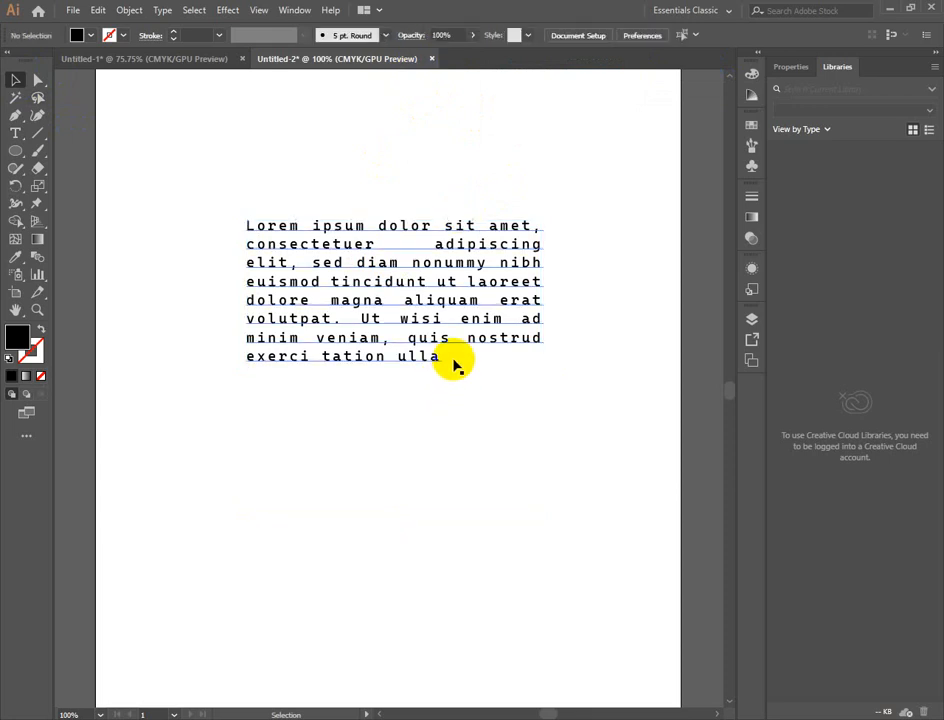
# - Select the Lorem ipsum text frame, try a leading of 9 pt and set the leading to 14 pt
pyautogui.click(415, 268)
pyautogui.click(451, 37)
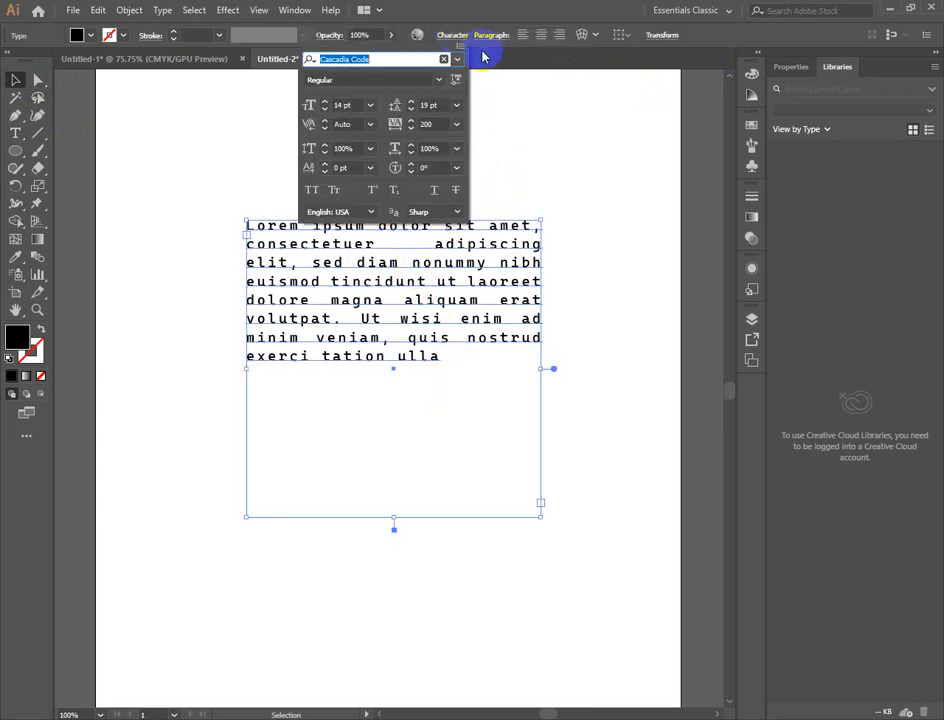
pyautogui.click(409, 113)
pyautogui.click(409, 113)
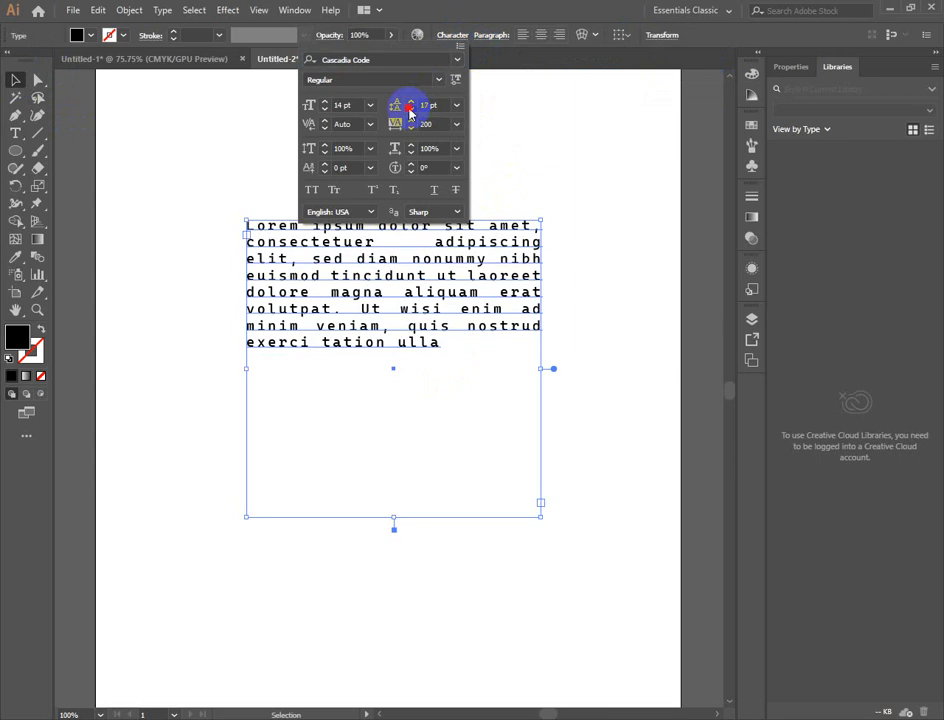
pyautogui.click(409, 113)
pyautogui.click(409, 113)
pyautogui.click(409, 113)
pyautogui.click(409, 113)
pyautogui.click(409, 113)
pyautogui.click(409, 113)
pyautogui.click(409, 113)
pyautogui.click(409, 113)
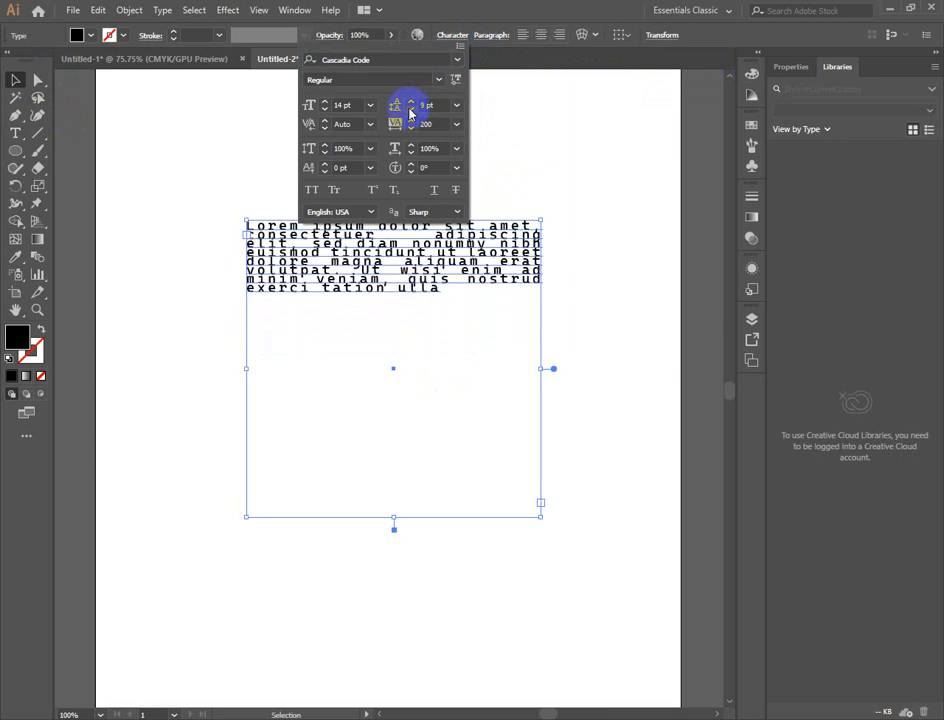
pyautogui.click(411, 99)
pyautogui.click(411, 99)
pyautogui.click(411, 99)
pyautogui.click(411, 99)
pyautogui.click(411, 99)
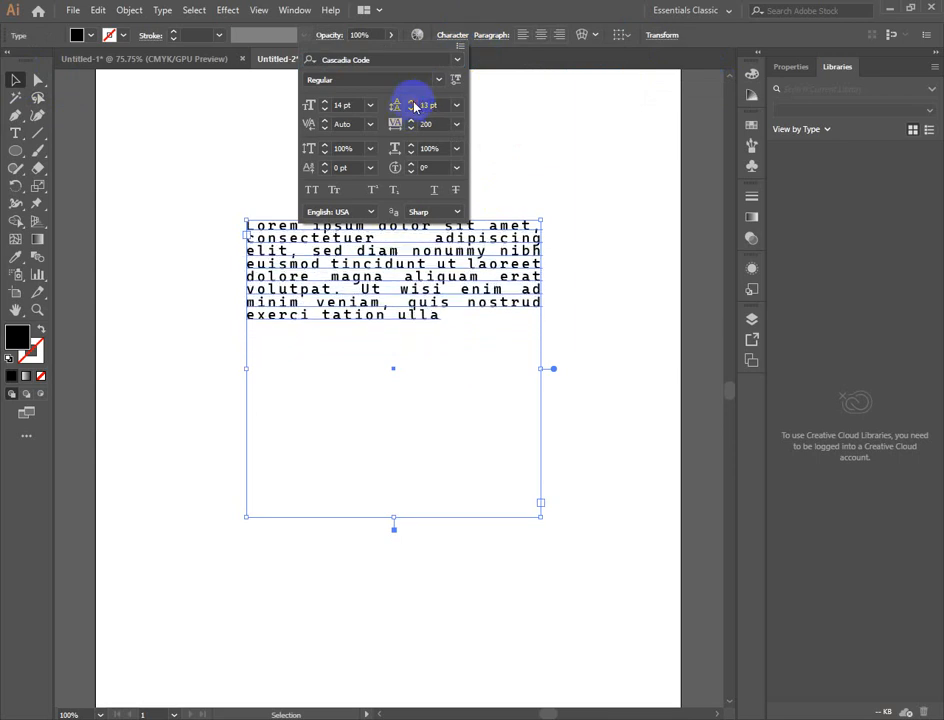
pyautogui.click(411, 99)
# - Try other font sizes and a 1° character rotation on the text, resetting them to 14 pt and 0°
pyautogui.click(325, 100)
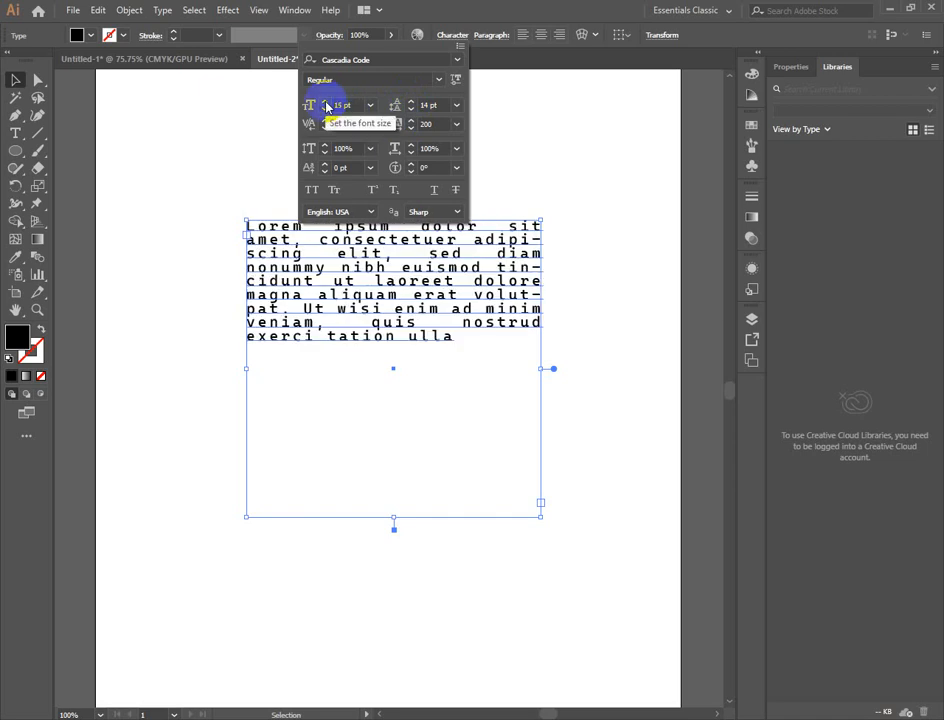
pyautogui.click(325, 100)
pyautogui.click(325, 109)
pyautogui.click(325, 109)
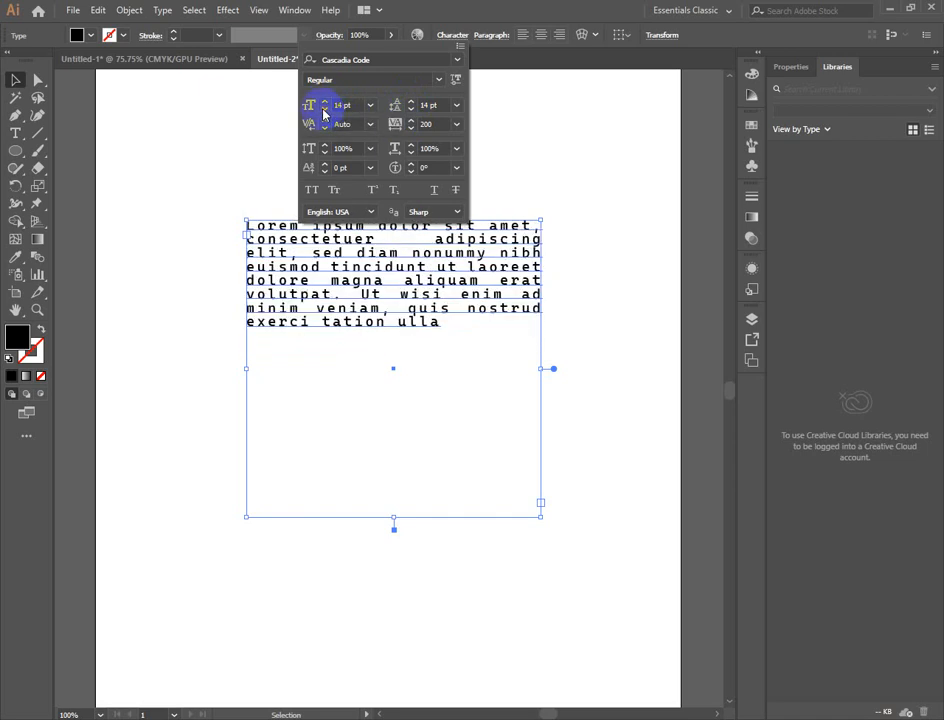
pyautogui.click(325, 109)
pyautogui.click(325, 100)
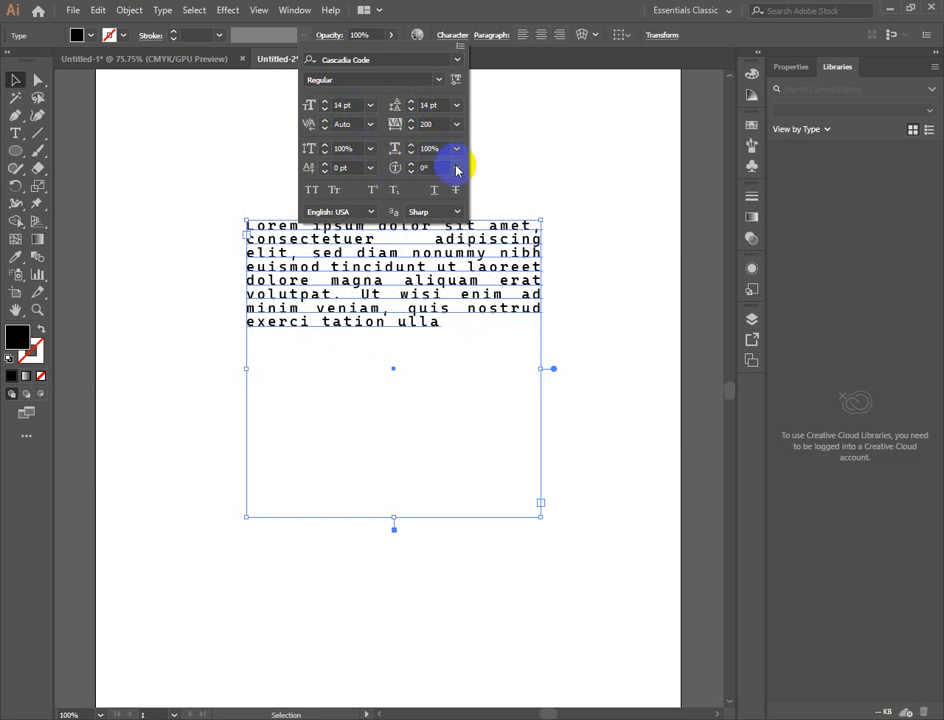
pyautogui.click(411, 164)
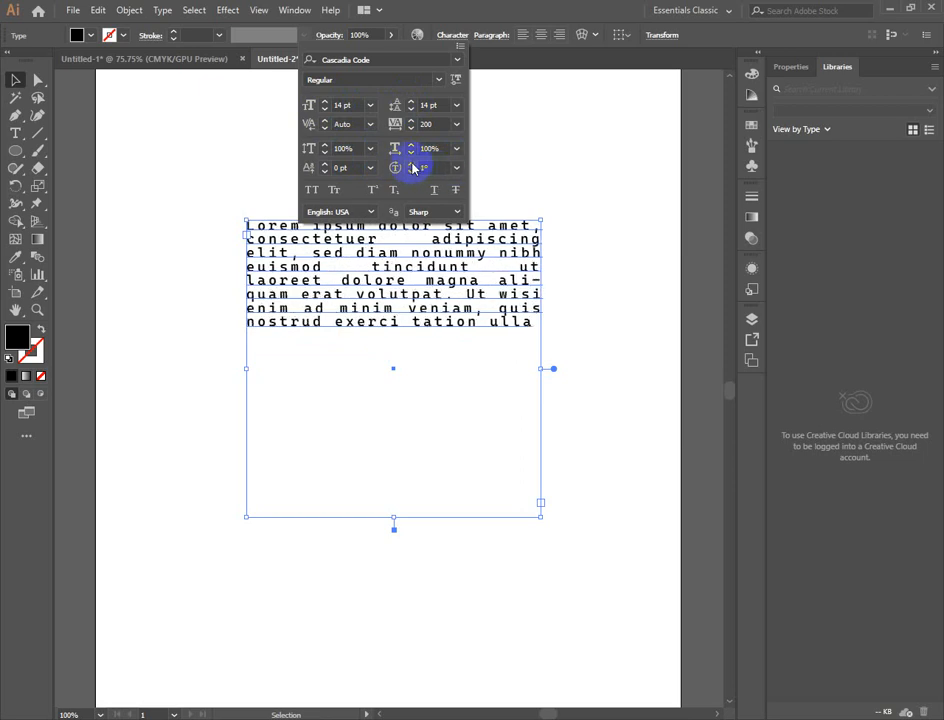
pyautogui.click(410, 172)
# - Try baseline shifts from 1 pt to -11 pt on the text, reset the shift to 0 pt and deselect the frame
pyautogui.click(325, 164)
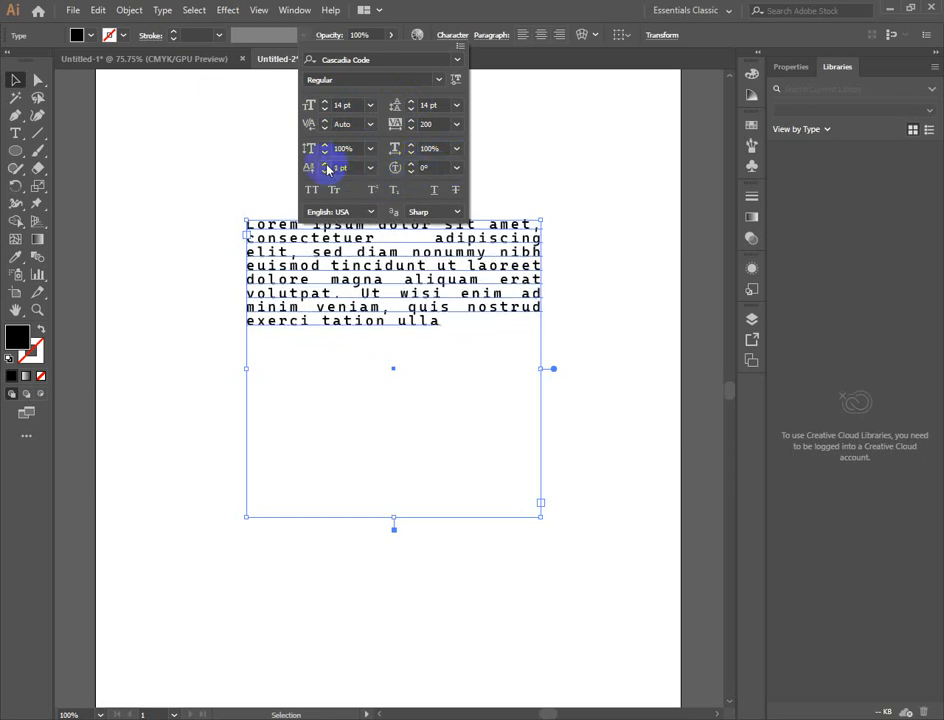
pyautogui.click(325, 171)
pyautogui.click(325, 171)
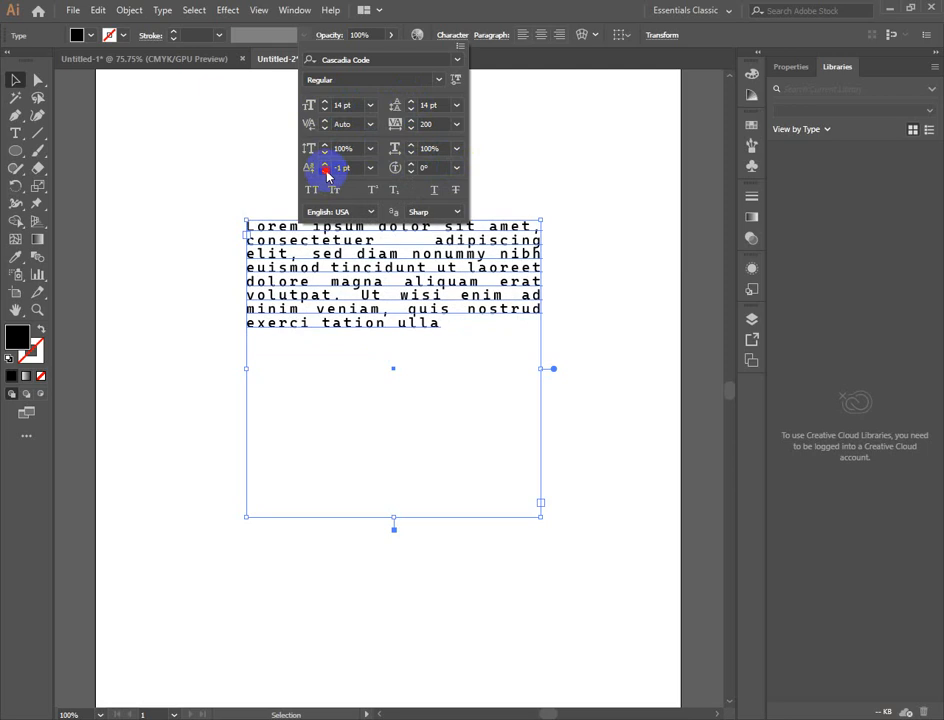
pyautogui.click(326, 172)
pyautogui.click(326, 172)
pyautogui.click(326, 172)
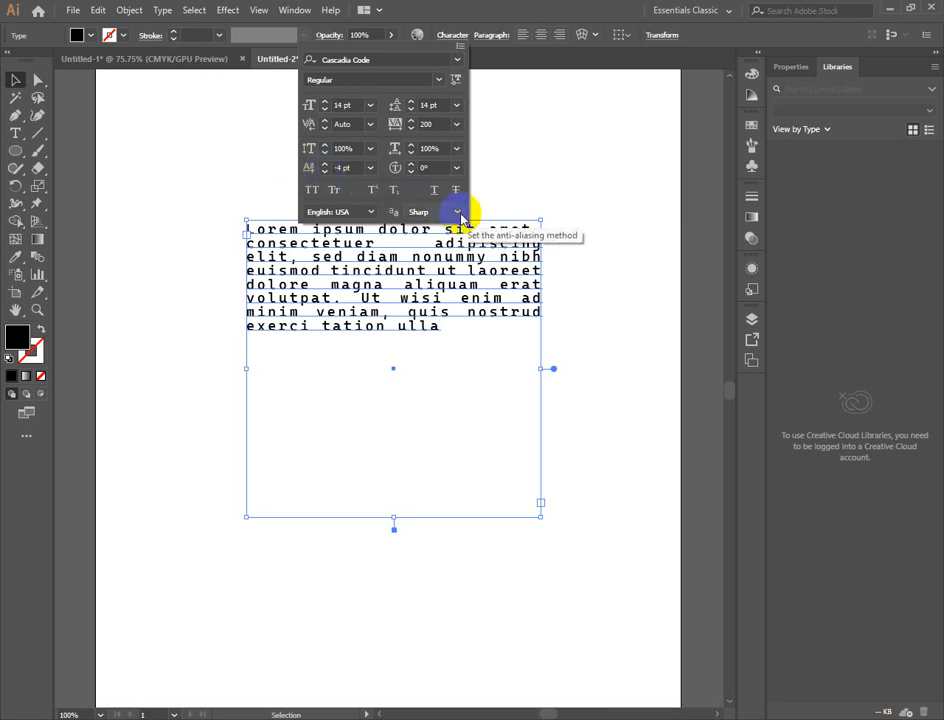
pyautogui.click(325, 171)
pyautogui.click(325, 171)
pyautogui.click(325, 171)
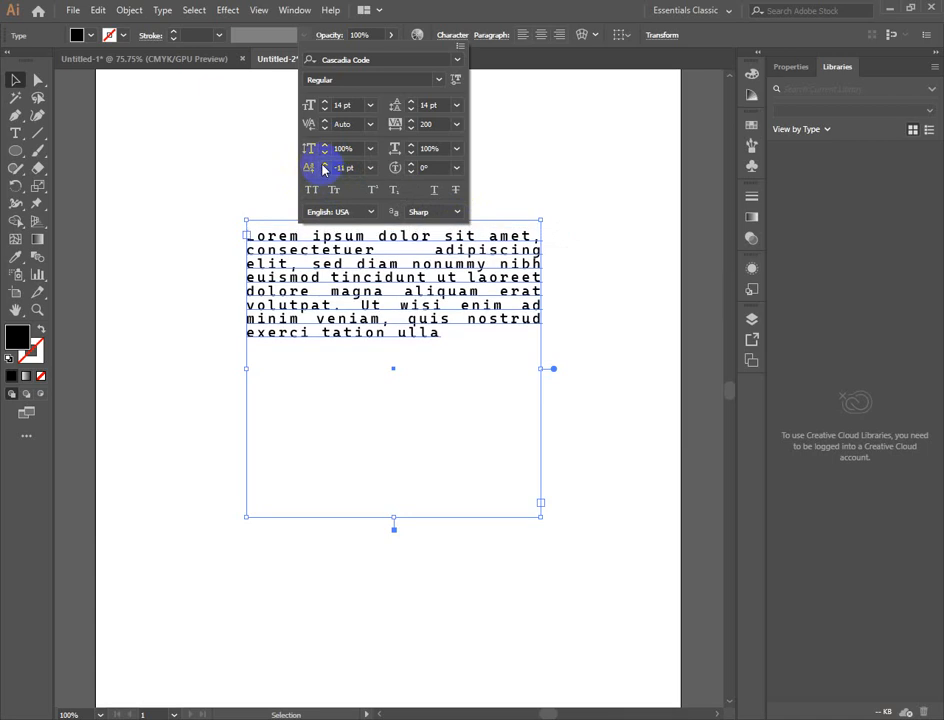
pyautogui.click(324, 165)
pyautogui.click(324, 165)
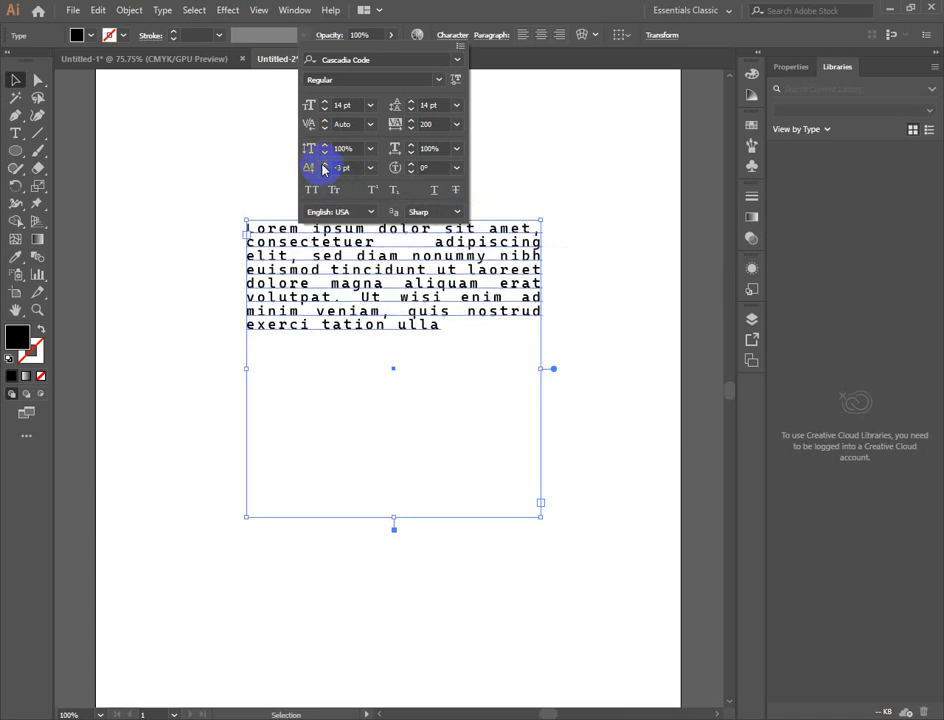
pyautogui.click(324, 165)
pyautogui.click(324, 165)
pyautogui.click(324, 165)
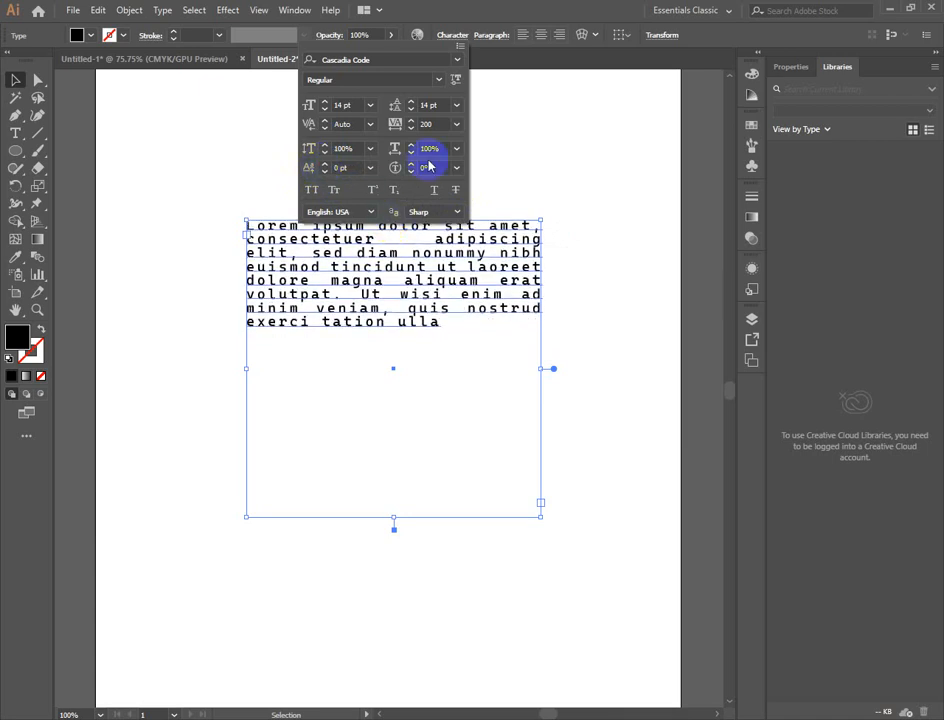
pyautogui.click(596, 151)
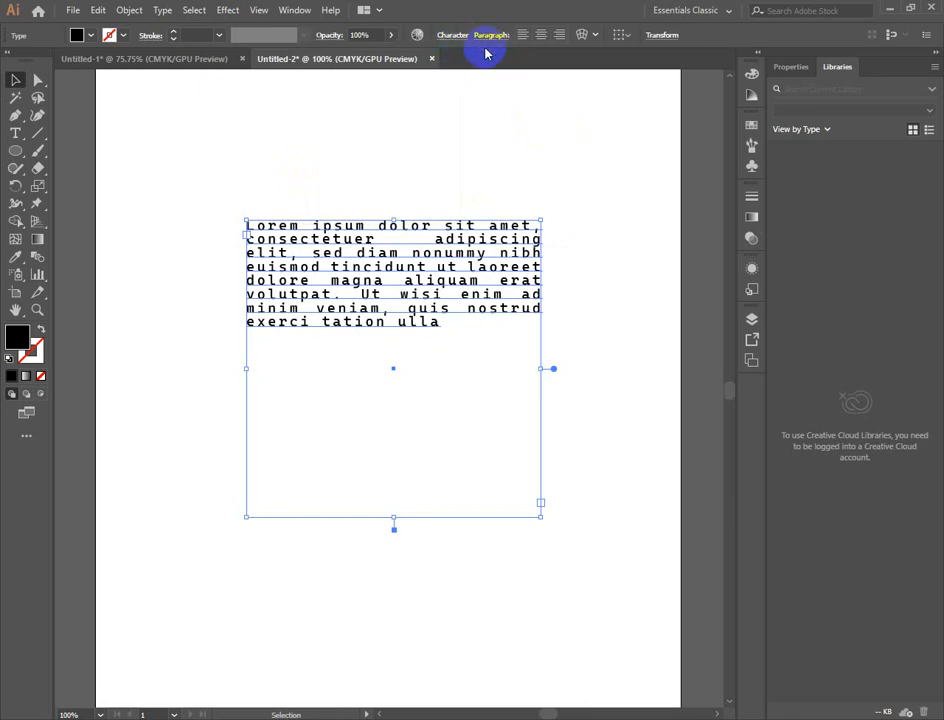
pyautogui.click(600, 470)
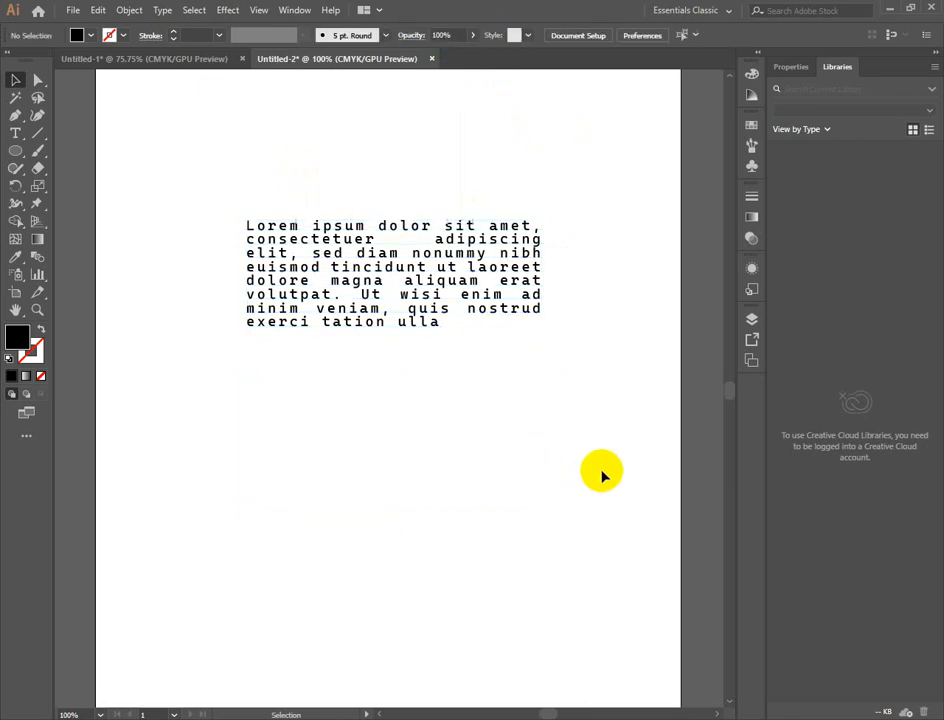
# - Select the Lorem ipsum text frame by its lower edge
pyautogui.moveTo(569, 719)
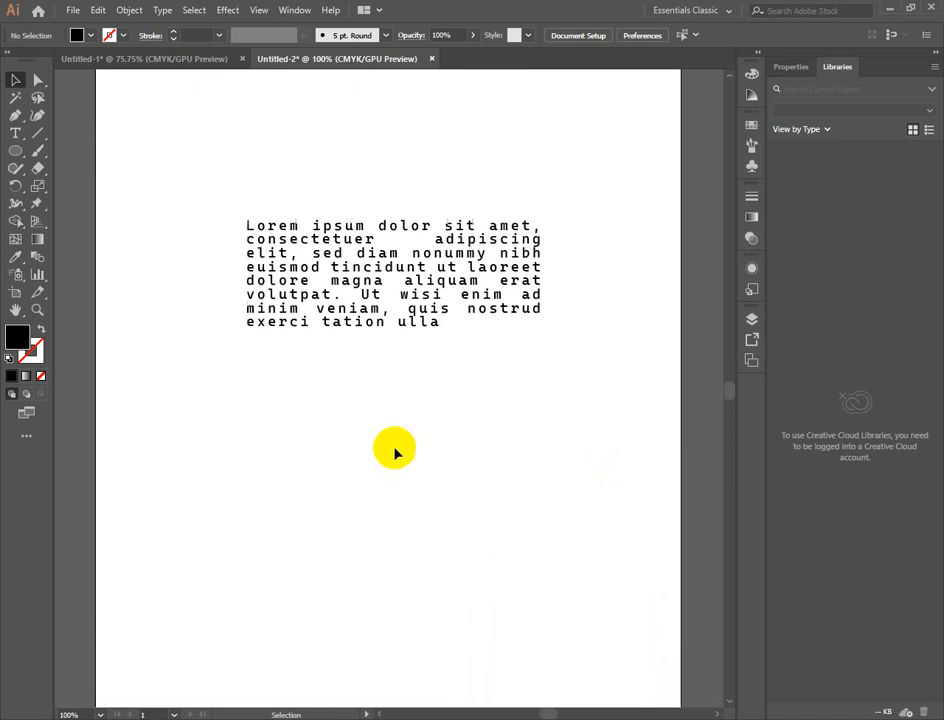
pyautogui.click(510, 522)
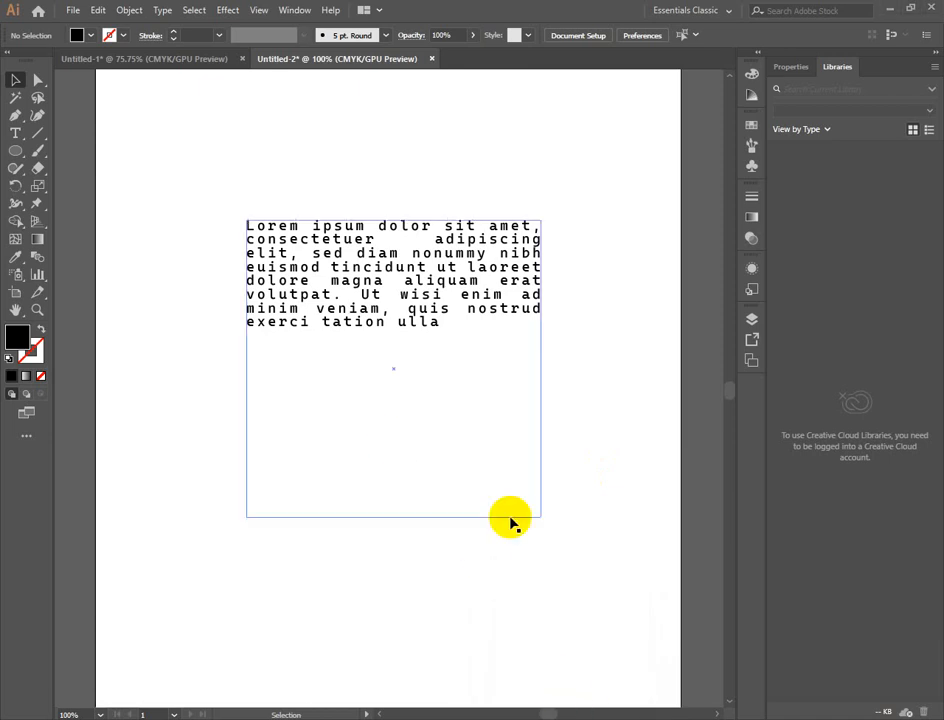